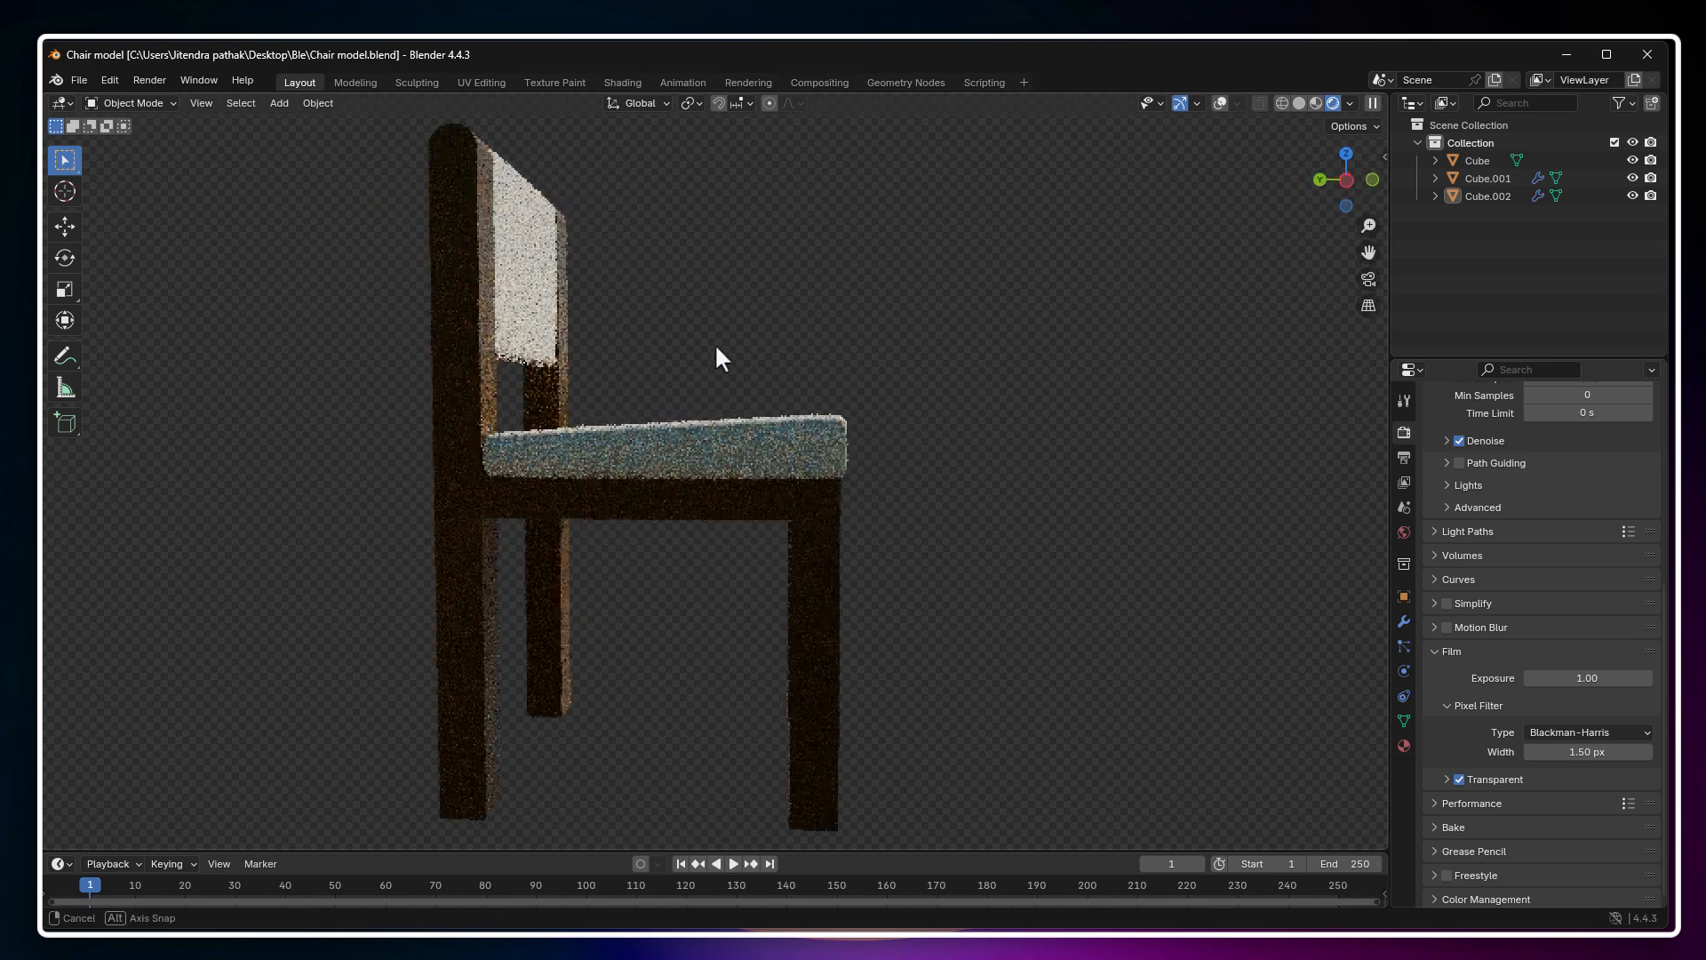
middle_click_drag(847, 367, 942, 372)
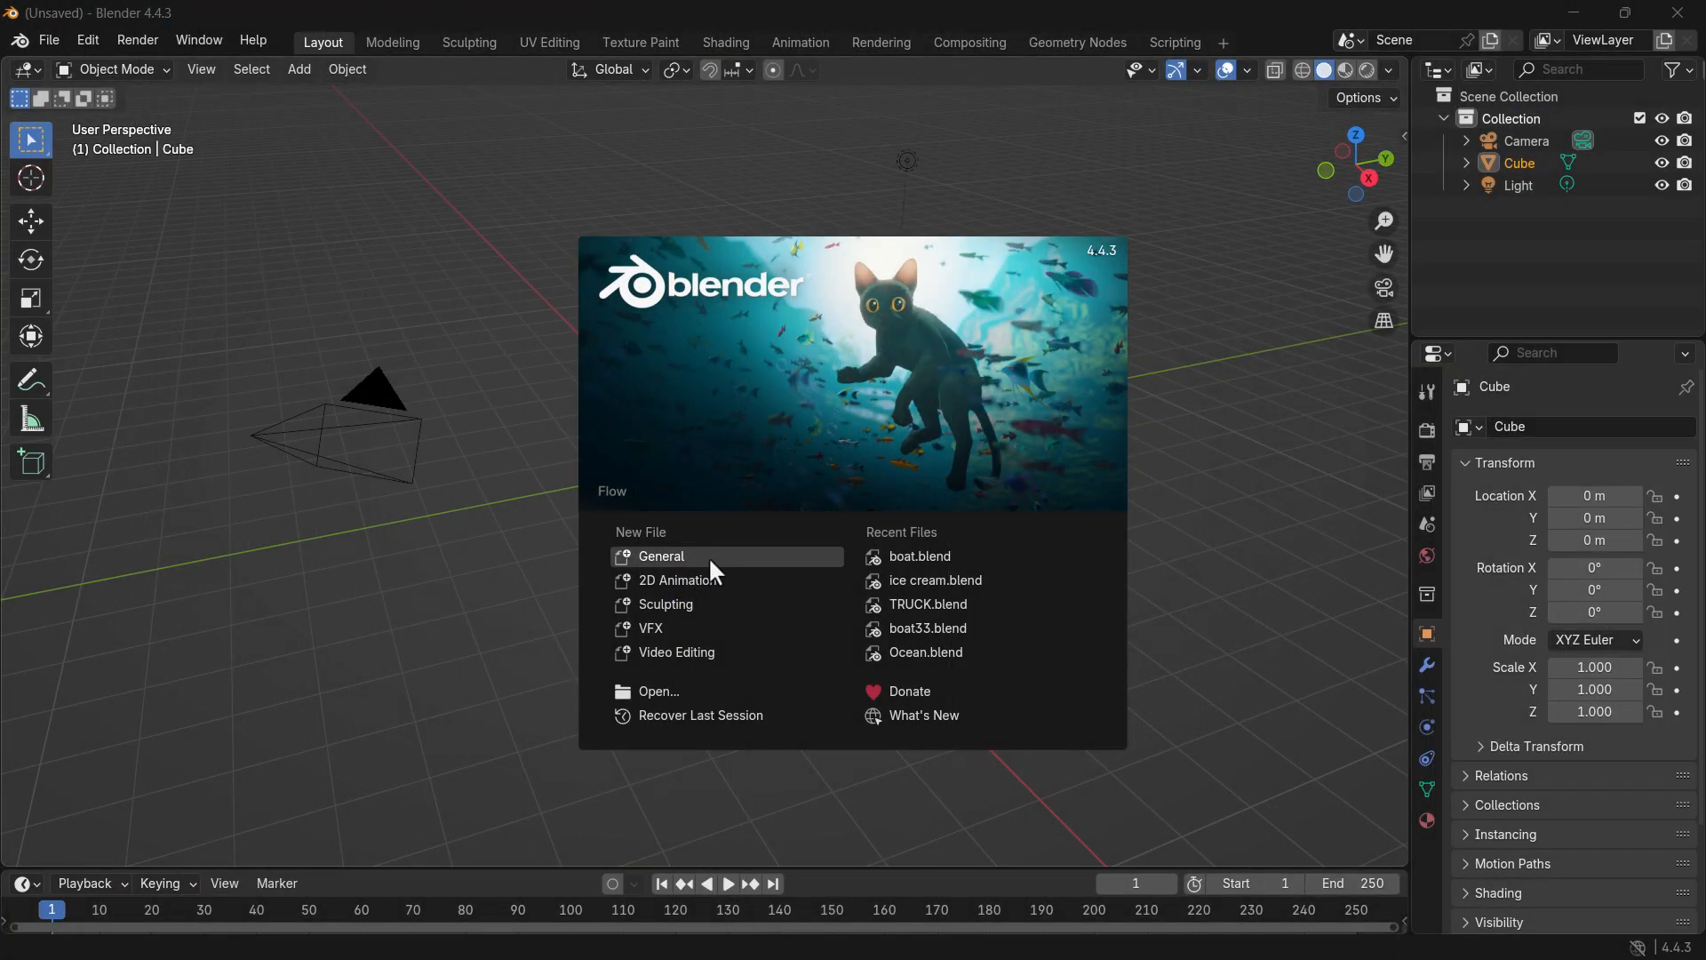
Start a new General file and delete the default cube, camera and light.
left_click(711, 560)
left_click(757, 495)
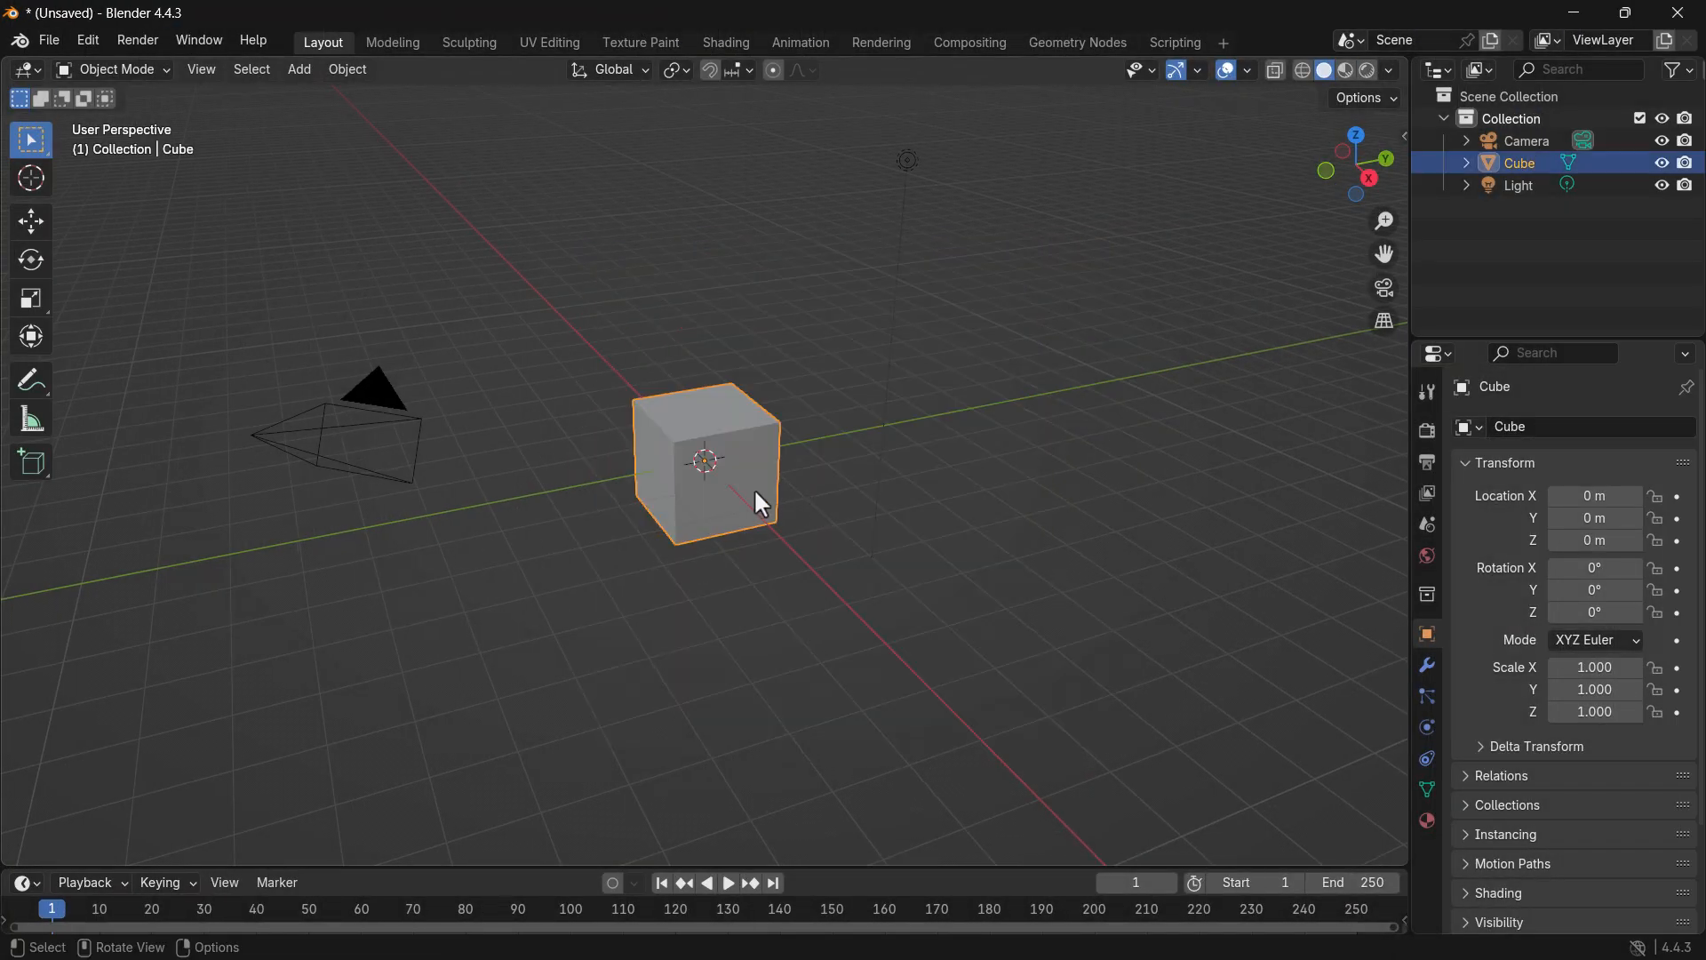
key("a")
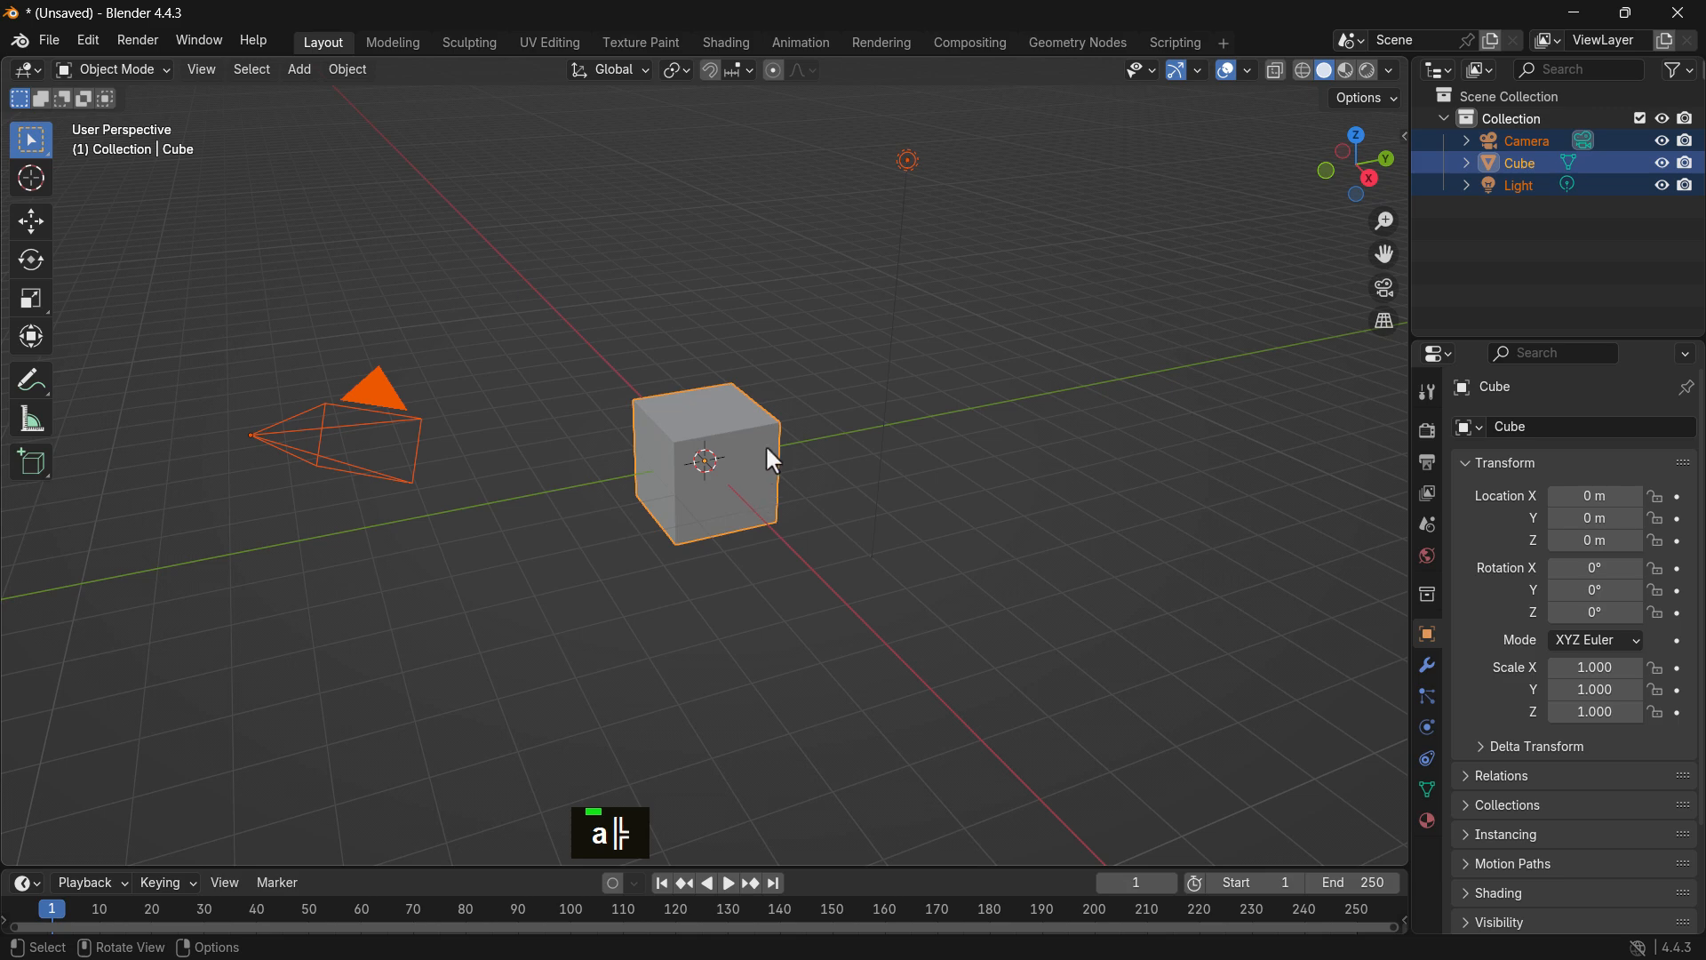
key("Delete")
Add a cube mesh and raise it about 1.49 m along Z.
middle_click_drag(919, 375, 712, 488)
scroll(768, 487, "up", 1)
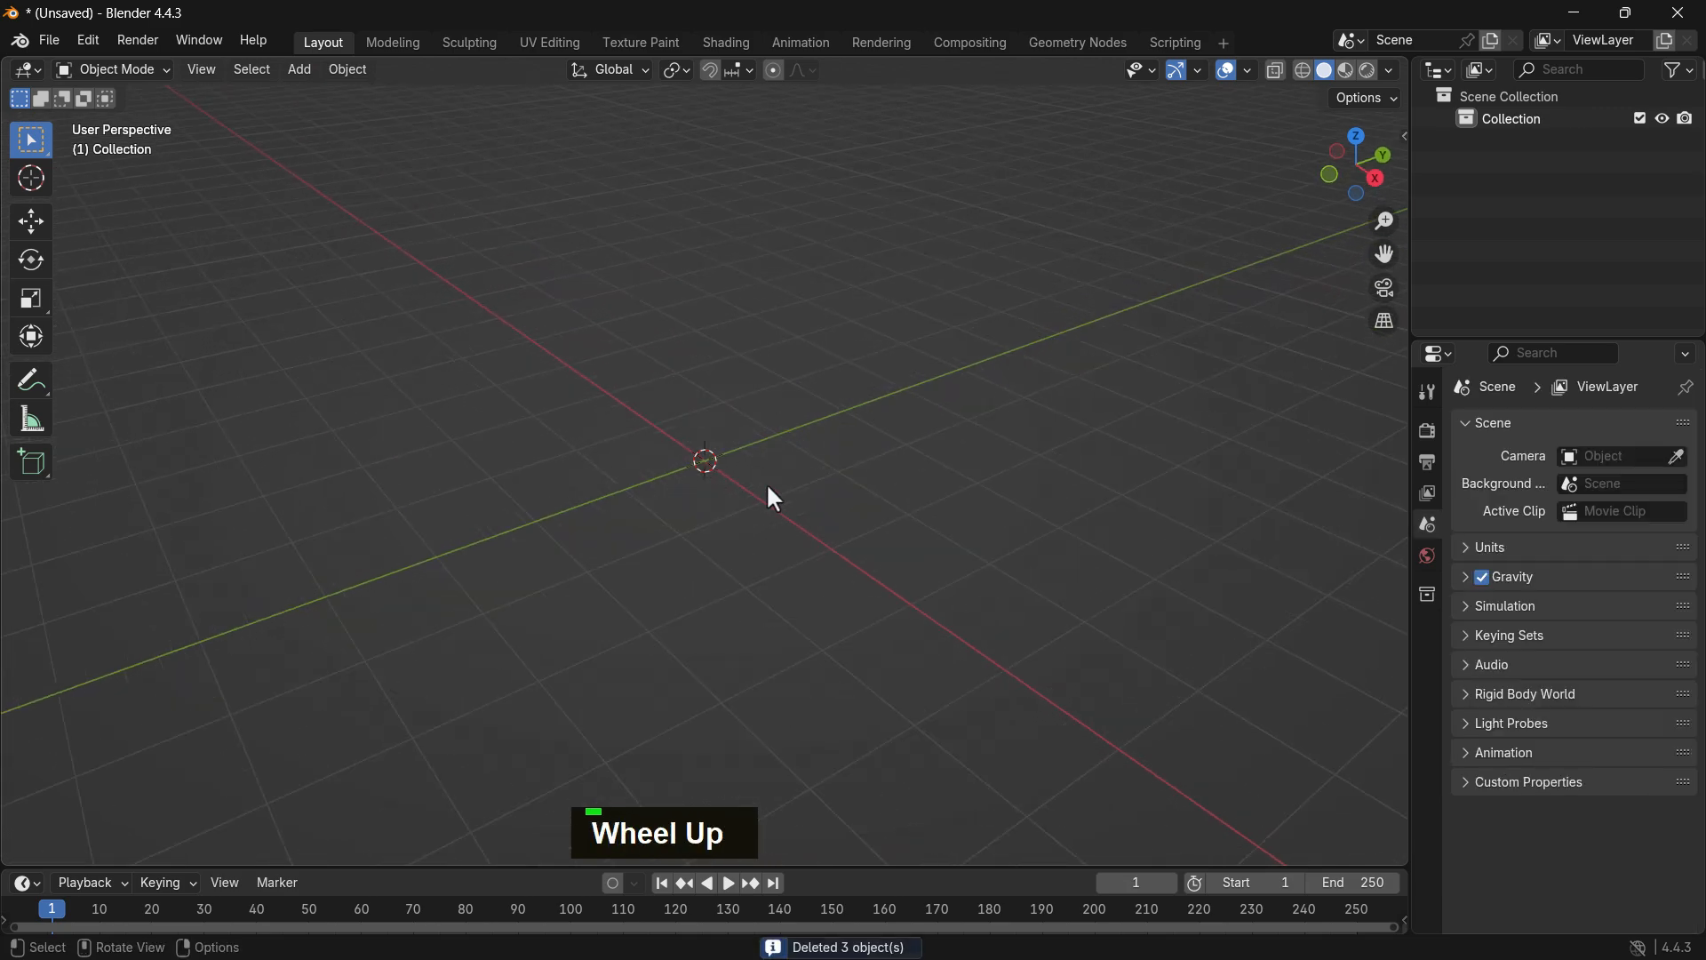
key("shift+a")
mouse_move(758, 500)
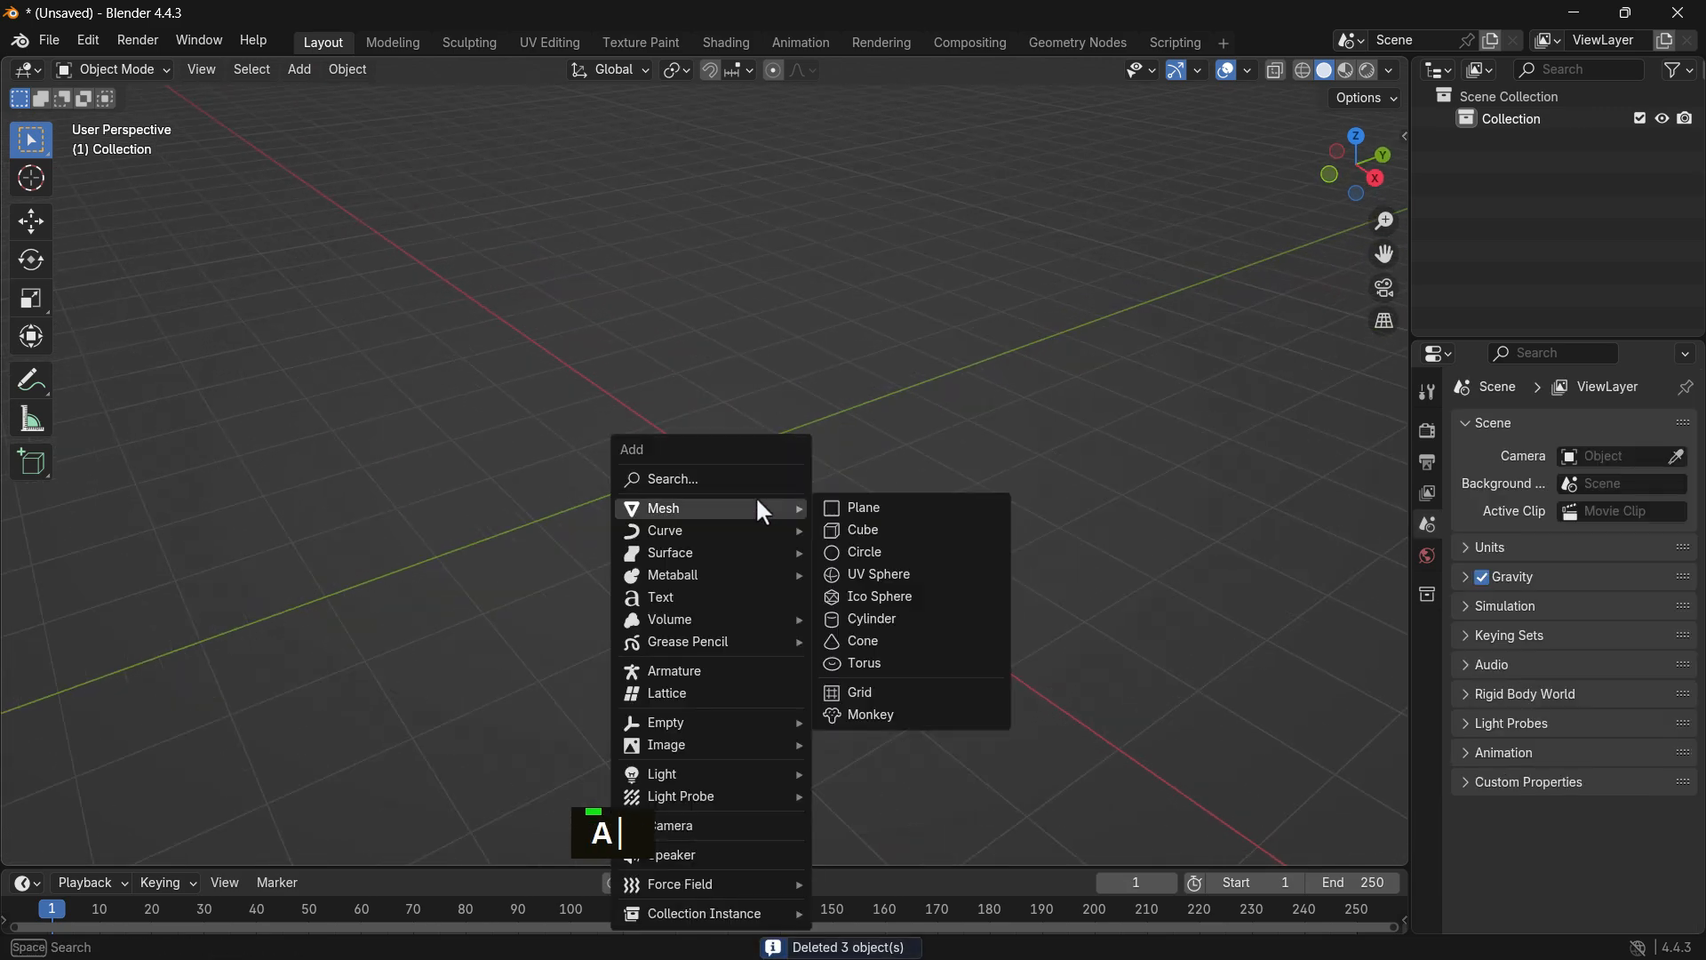
left_click(903, 530)
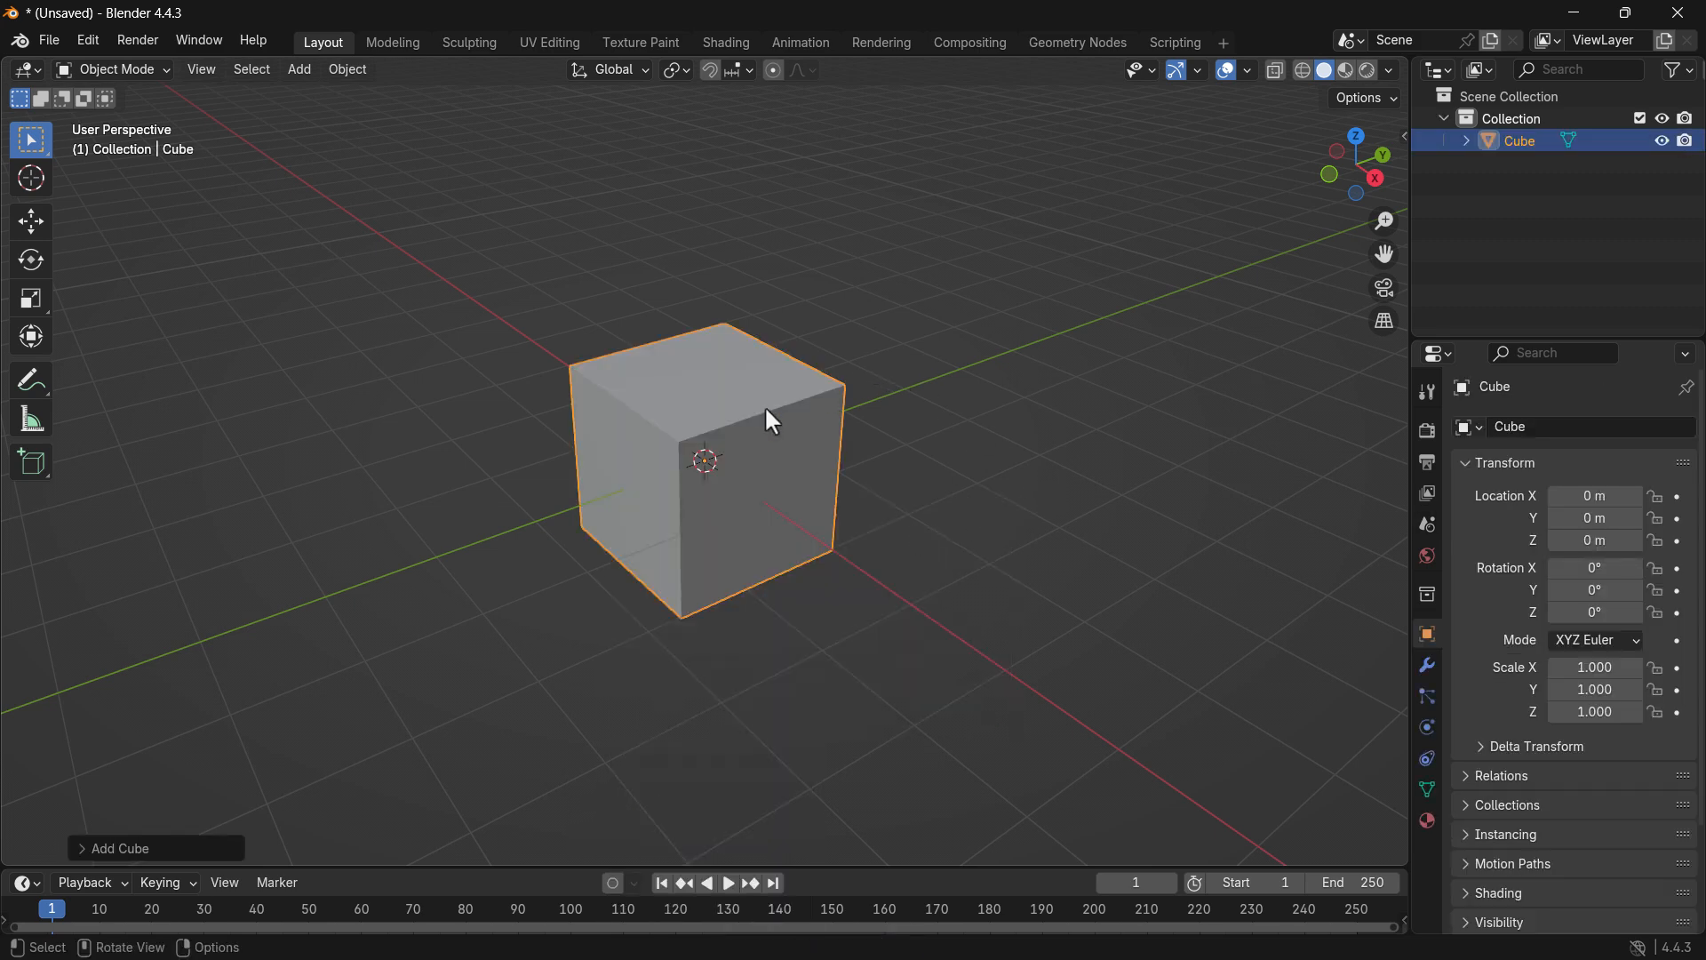
scroll(841, 521, "down", 2)
key("g")
key("z")
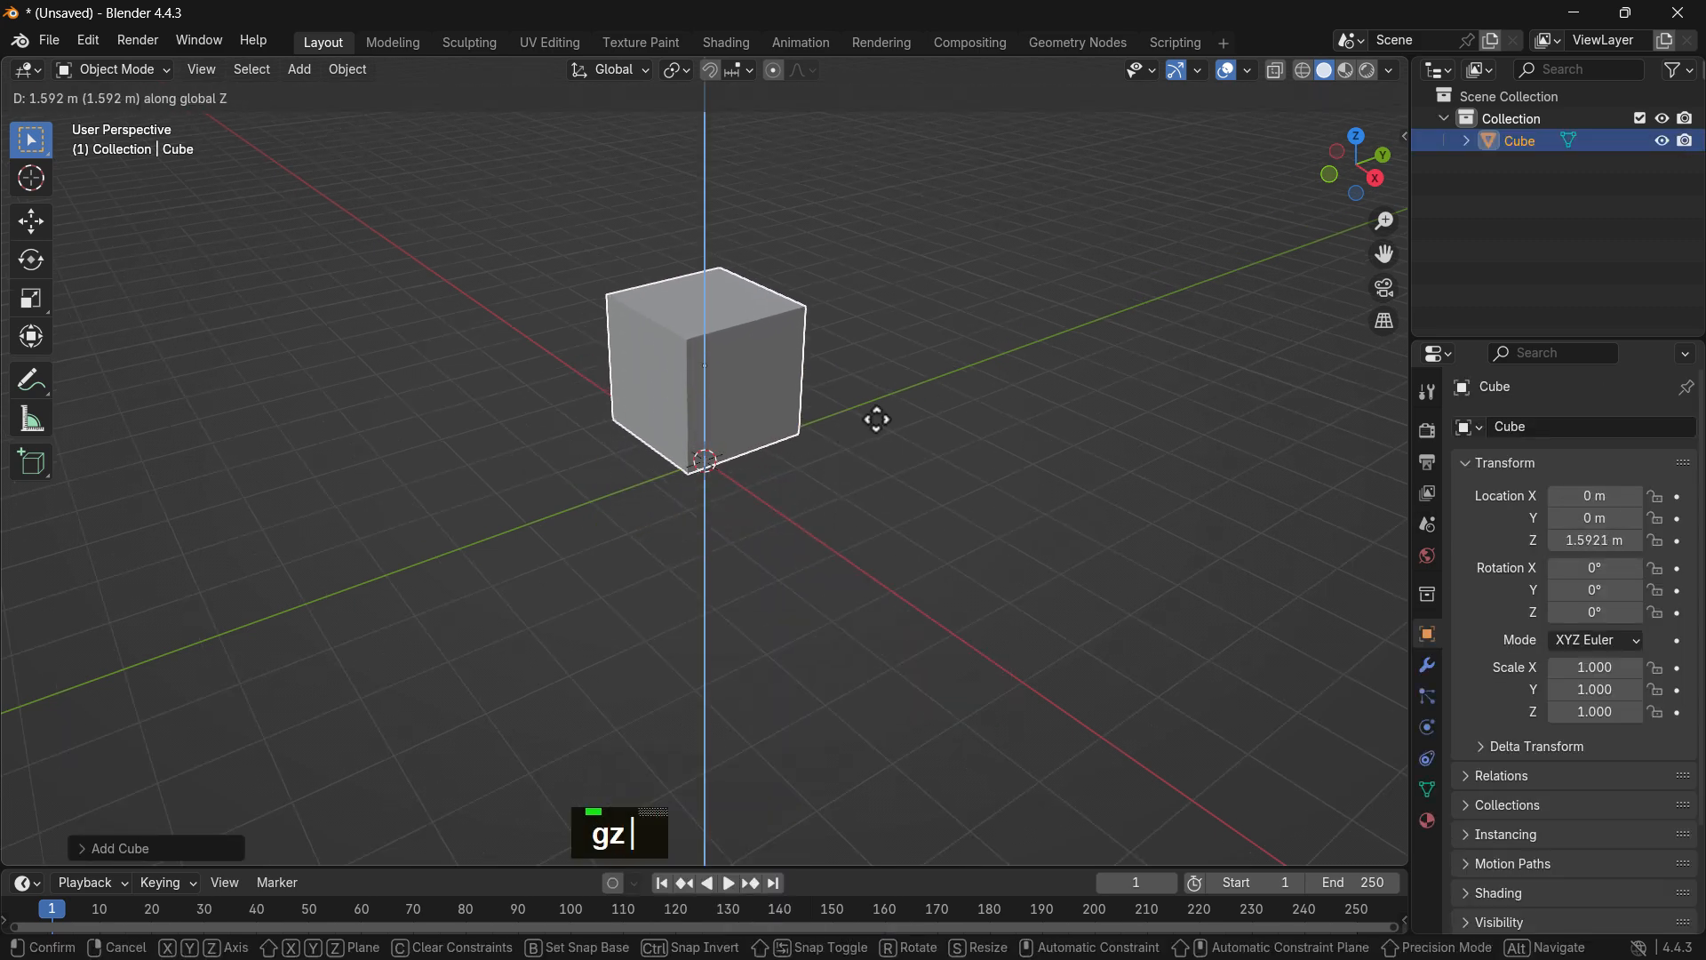
left_click(893, 449)
Flatten the cube into a thin seat slab with a Z scale of about -0.119.
scroll(892, 413, "up", 1)
key("s")
key("z")
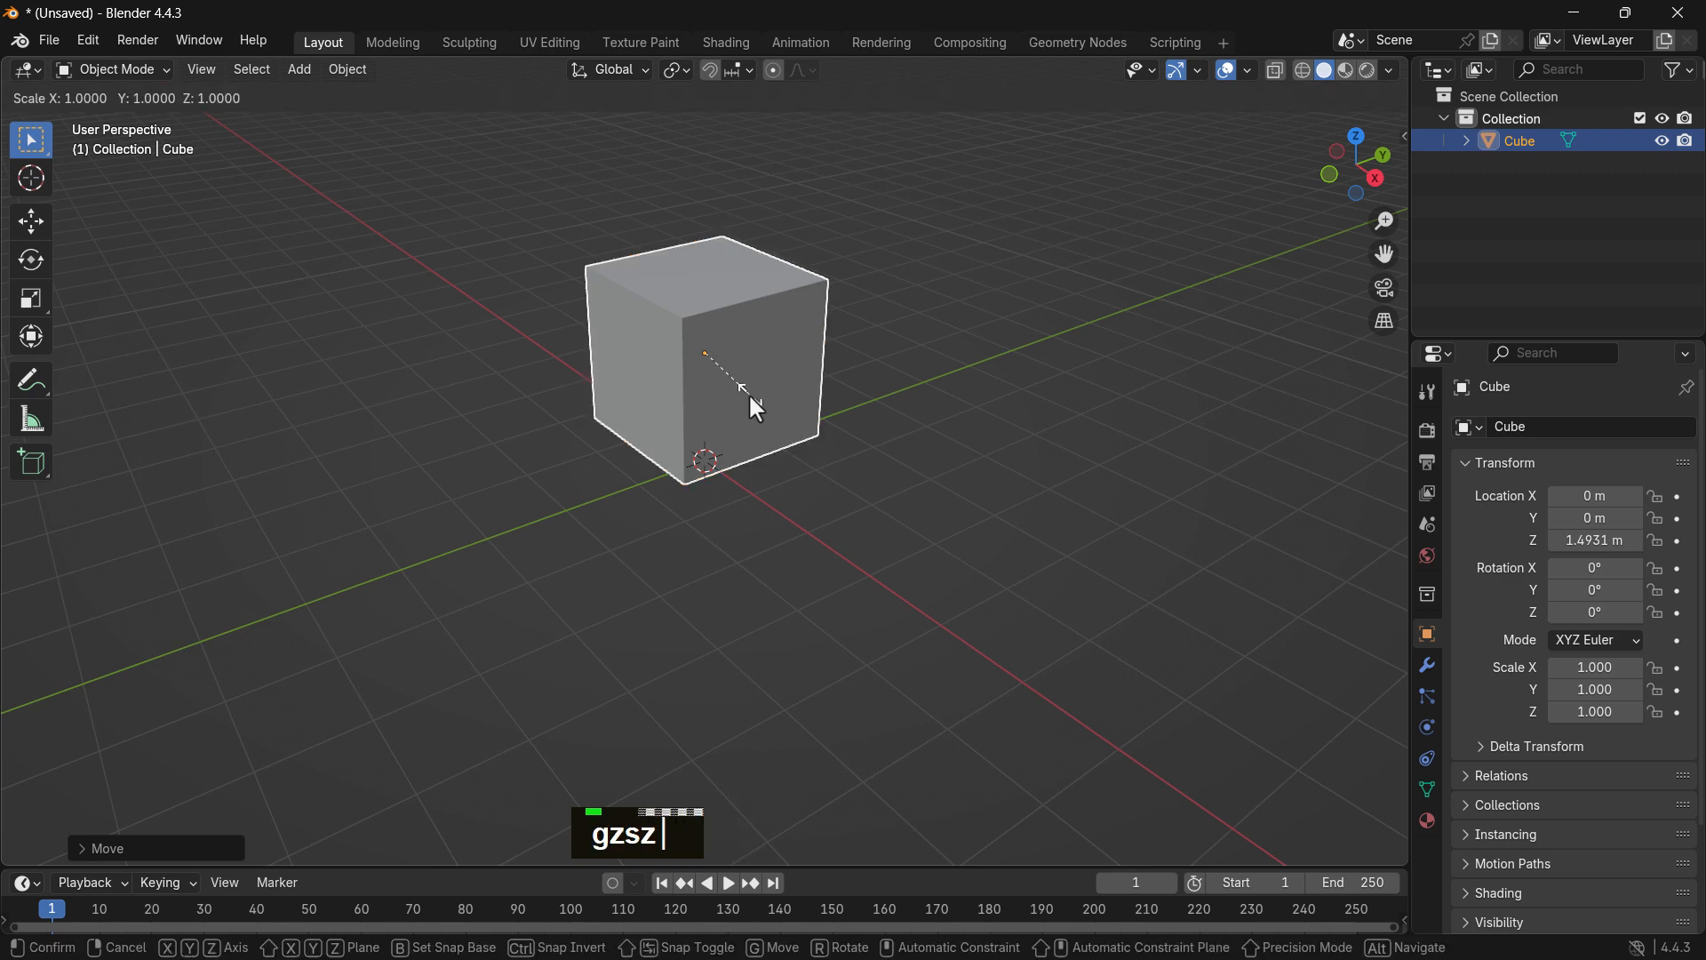
left_click(706, 462)
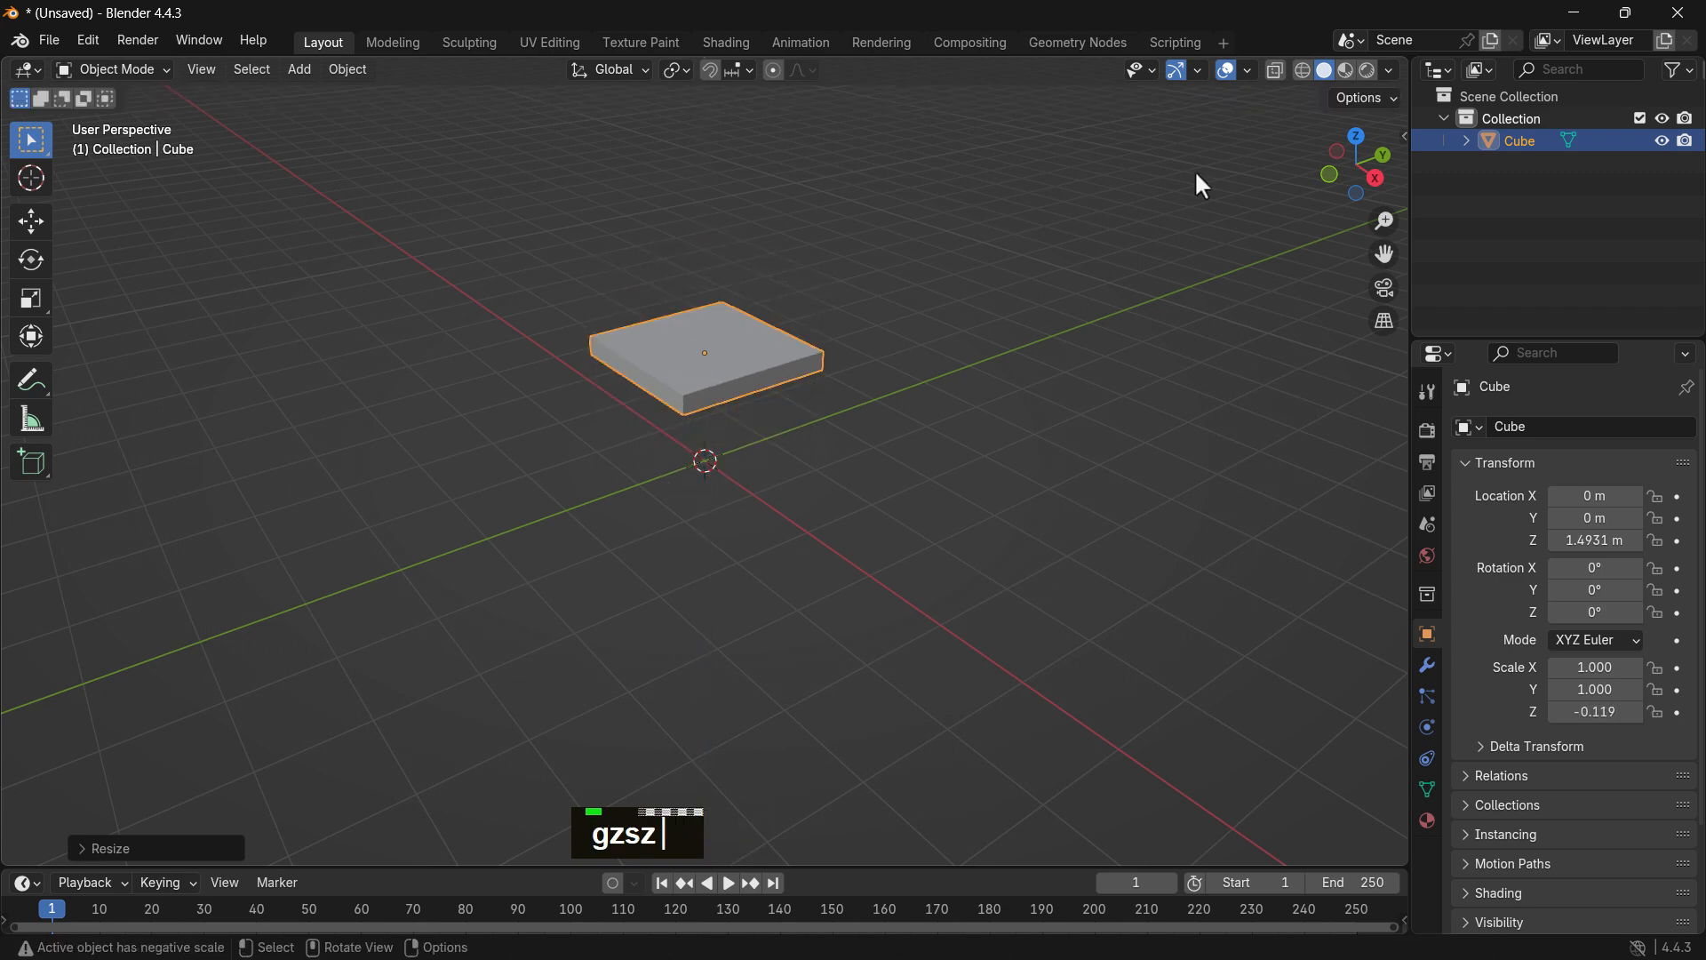
Turn on the wireframe overlay in the viewport and deselect the slab.
left_click(1234, 64)
left_click(1244, 62)
left_click(1232, 70)
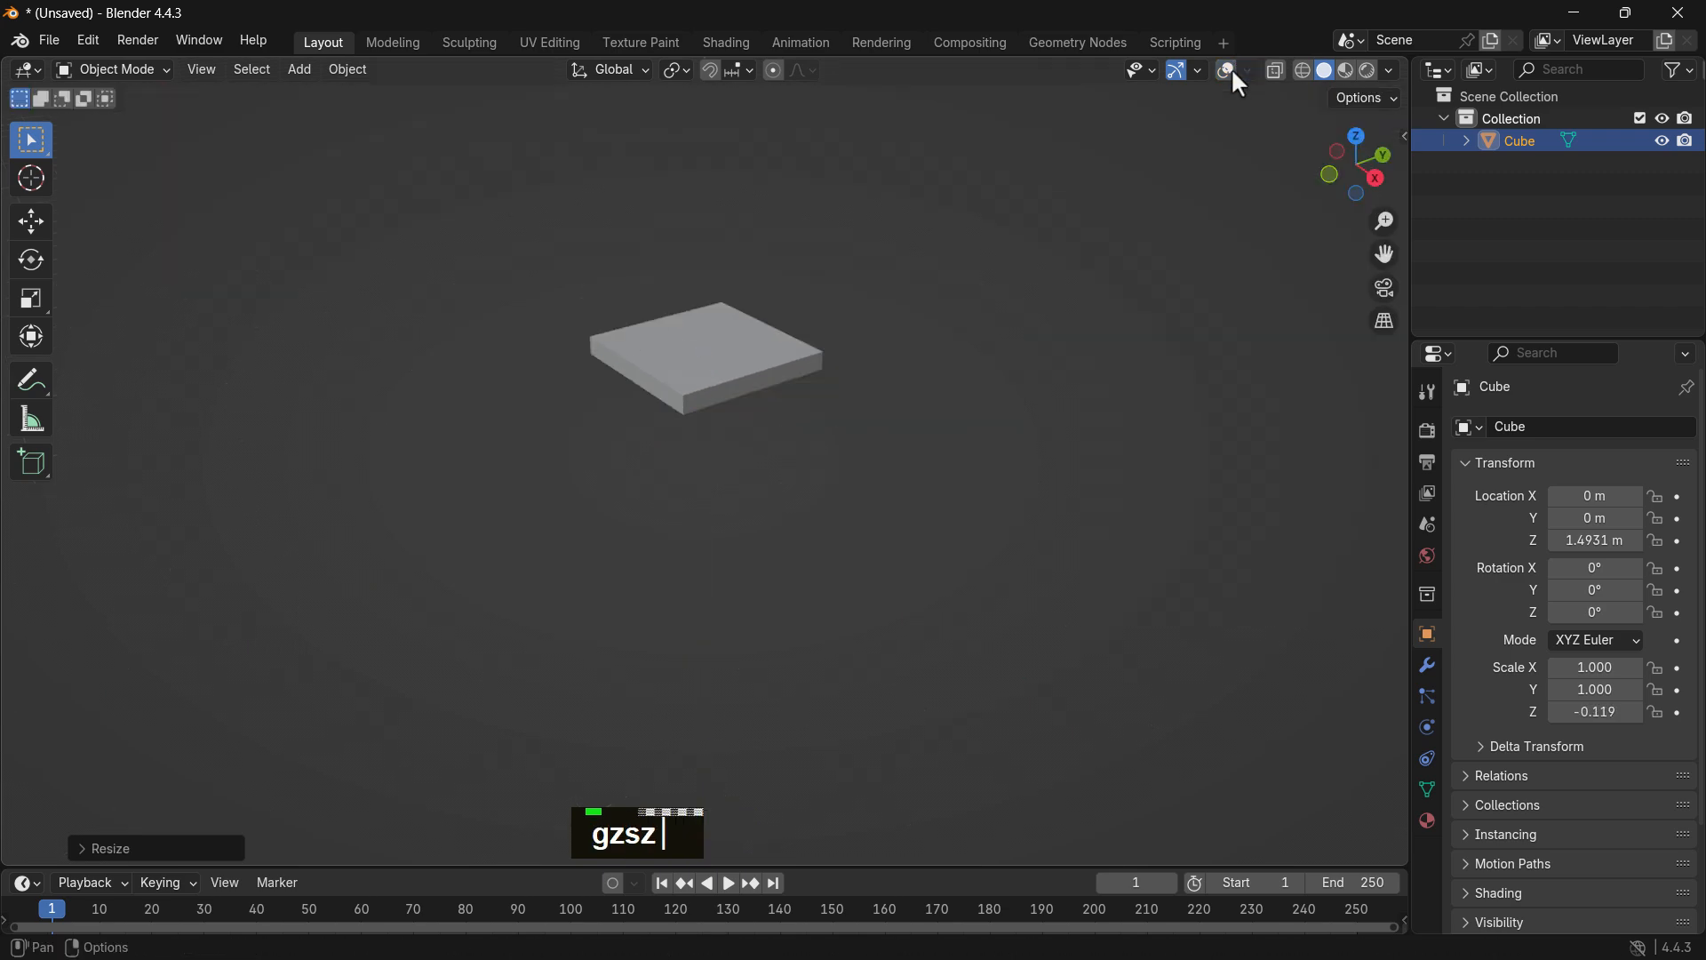
left_click(1227, 69)
left_click(1244, 69)
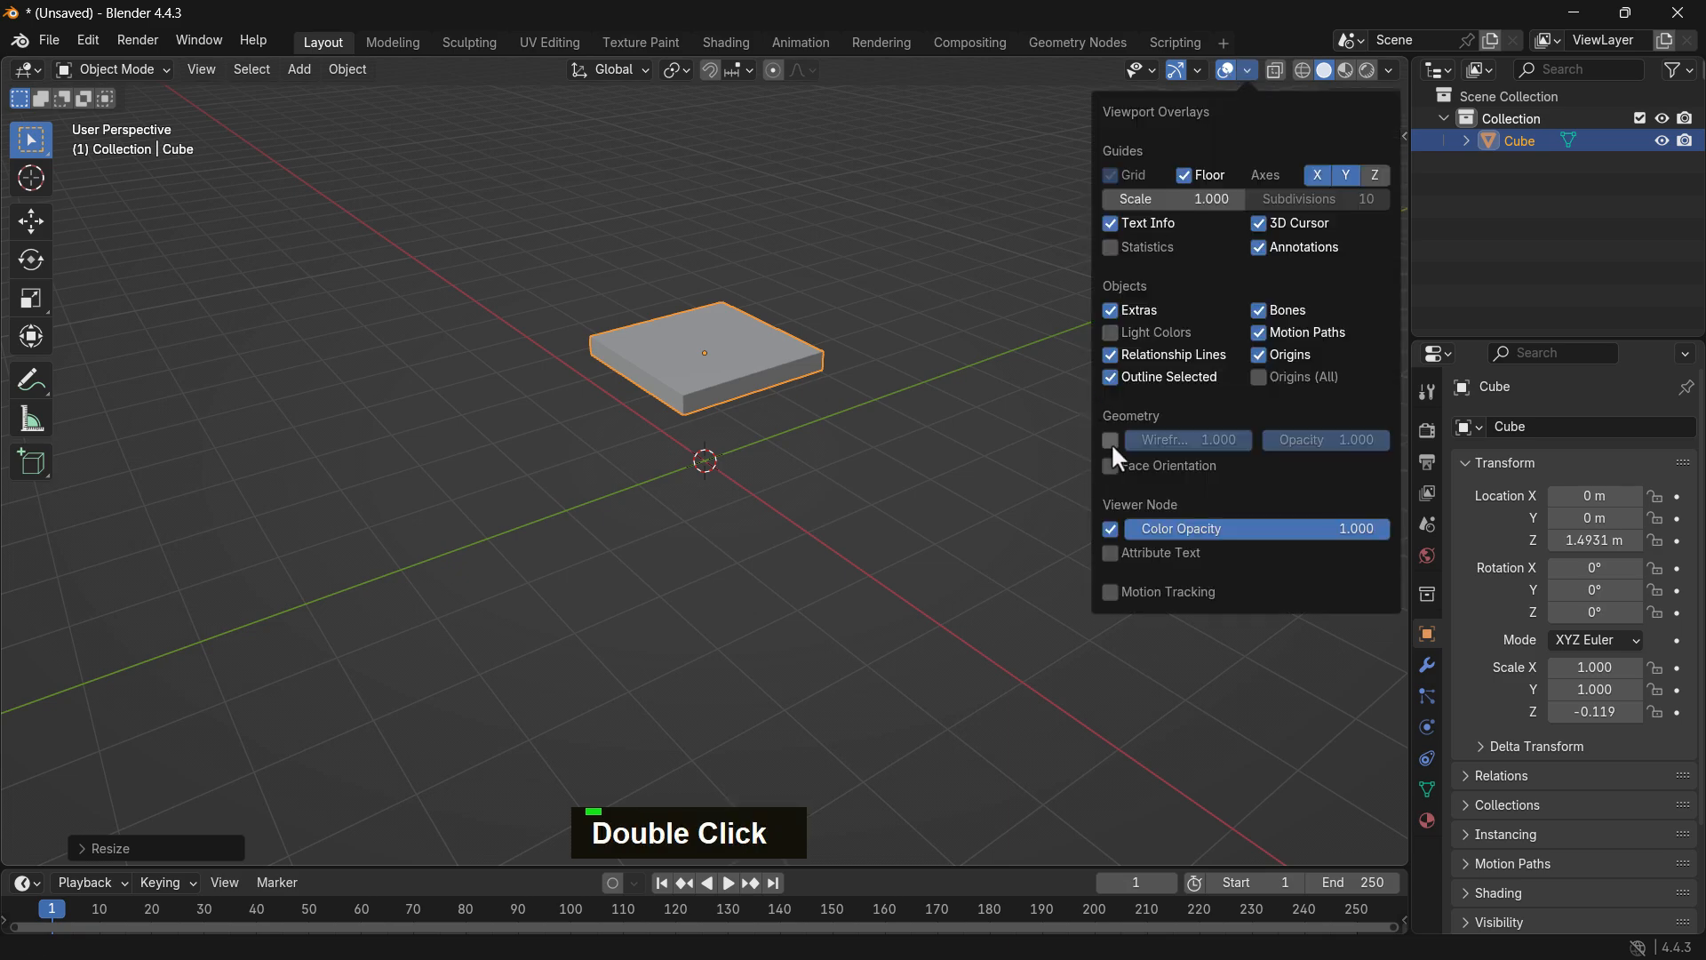
left_click(1110, 443)
left_click(984, 409)
Duplicate the slab and move the copy about 0.3 m up along Z, just above the original.
scroll(898, 333, "up", 4)
middle_click_drag(936, 279, 958, 330, "shift")
scroll(935, 321, "down", 2)
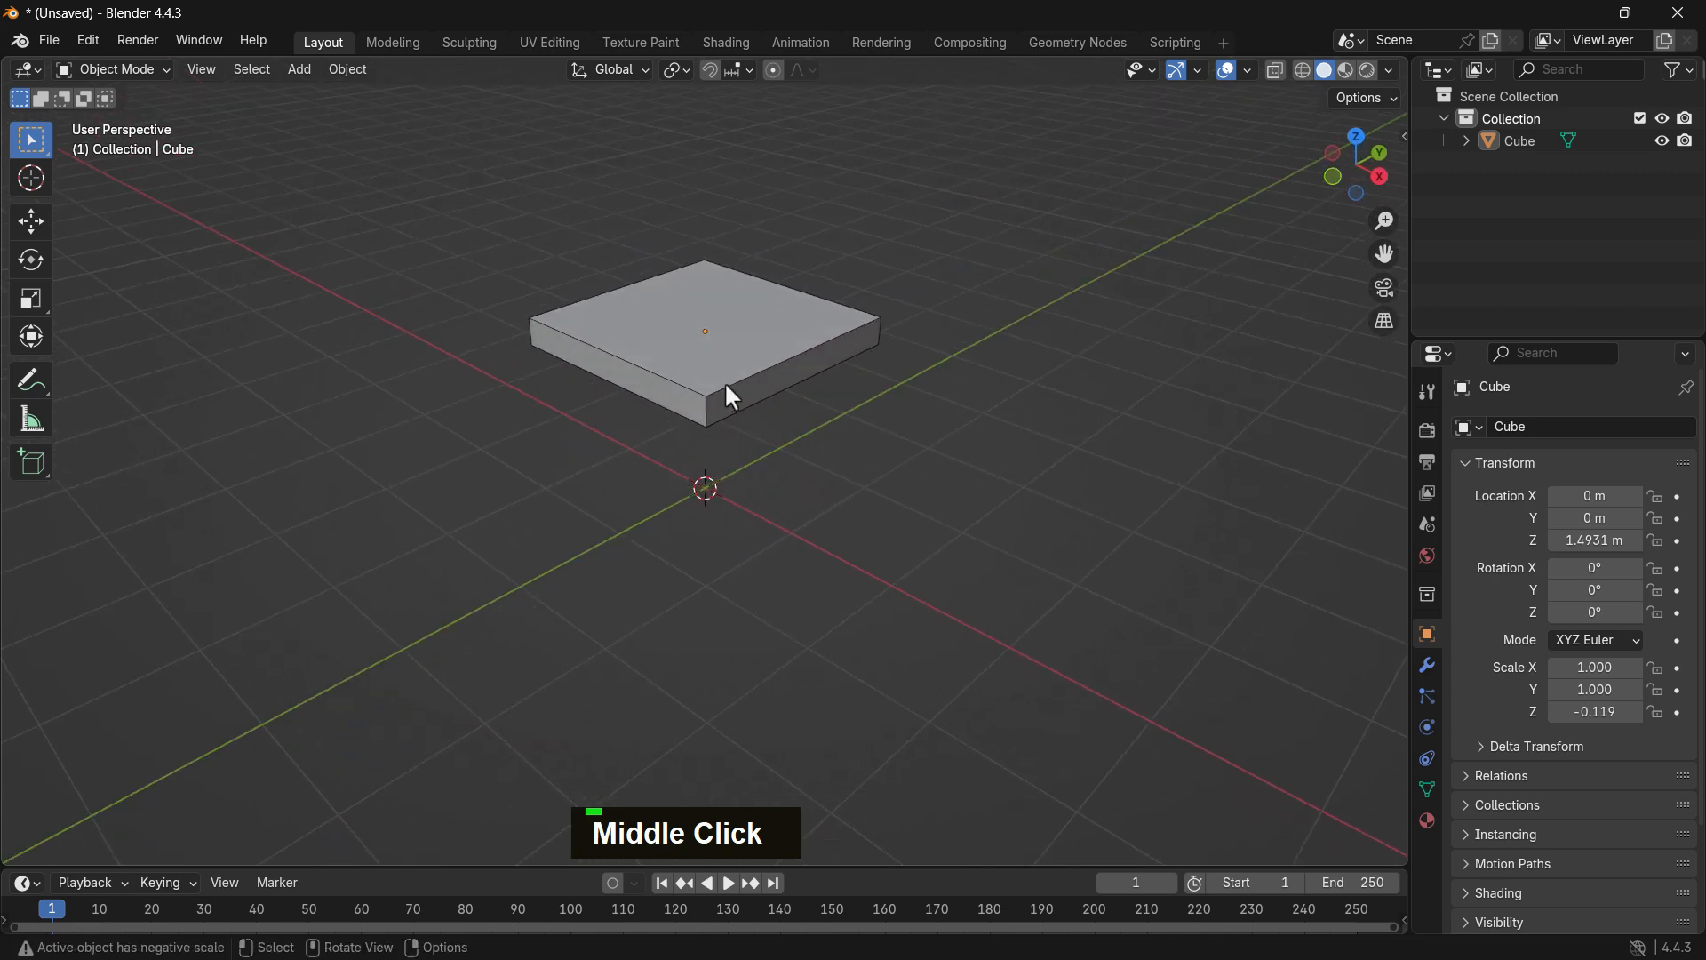
left_click(755, 382)
key("shift+d")
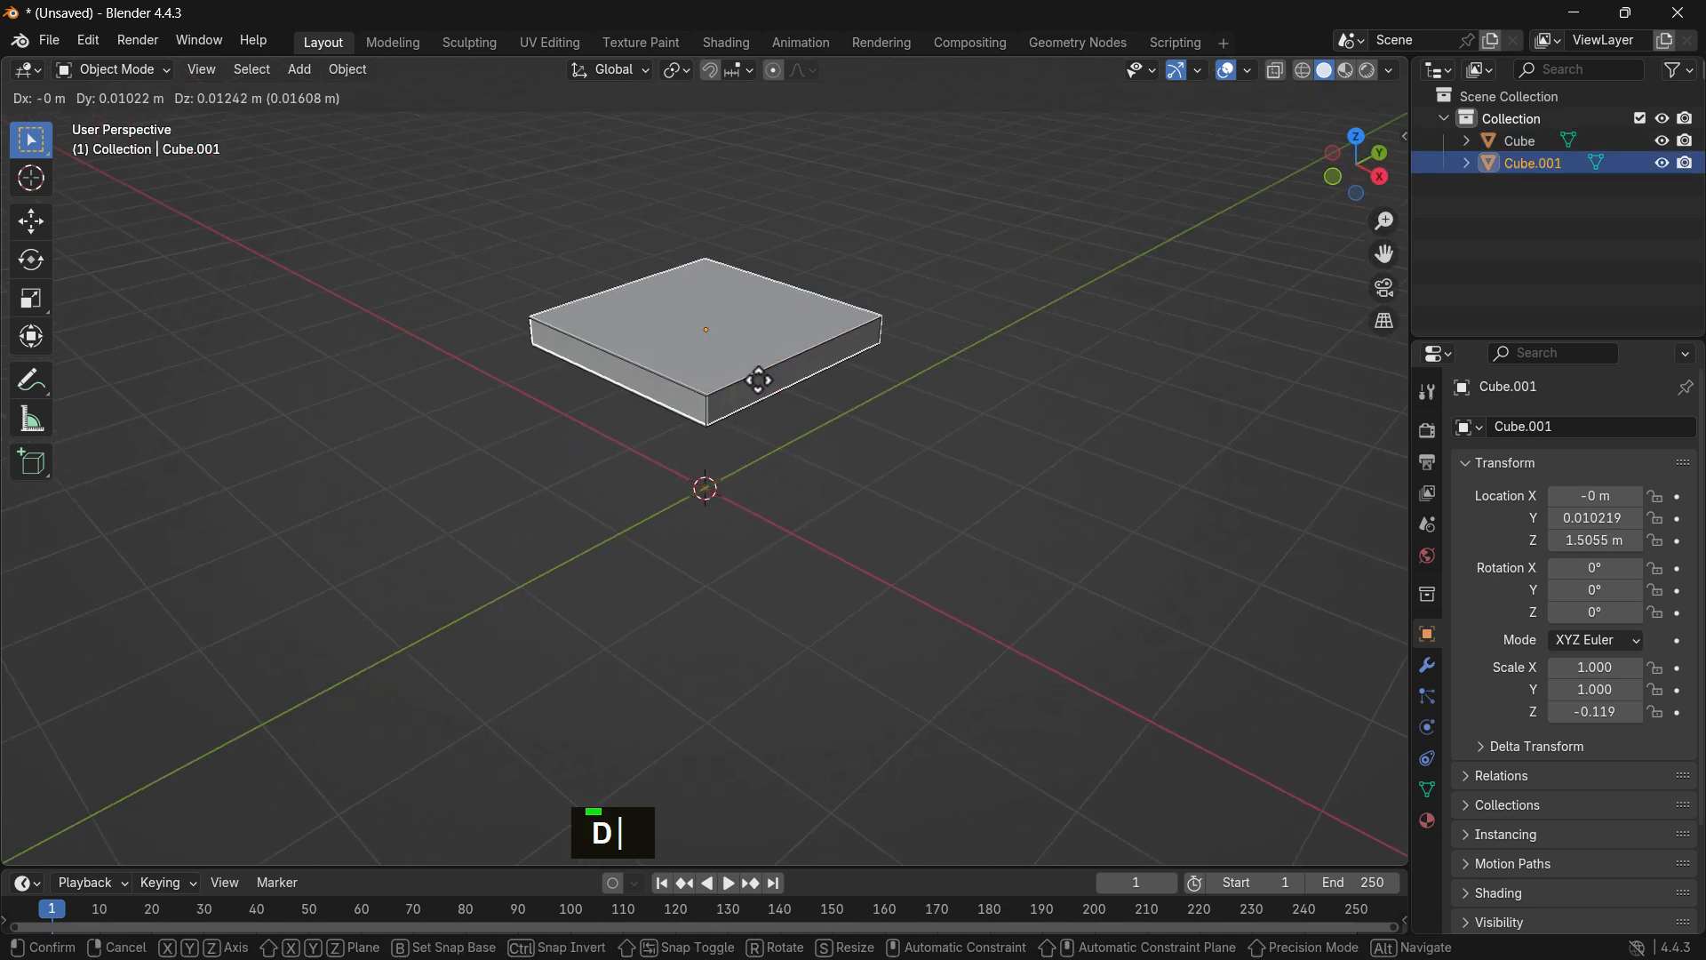
key("z")
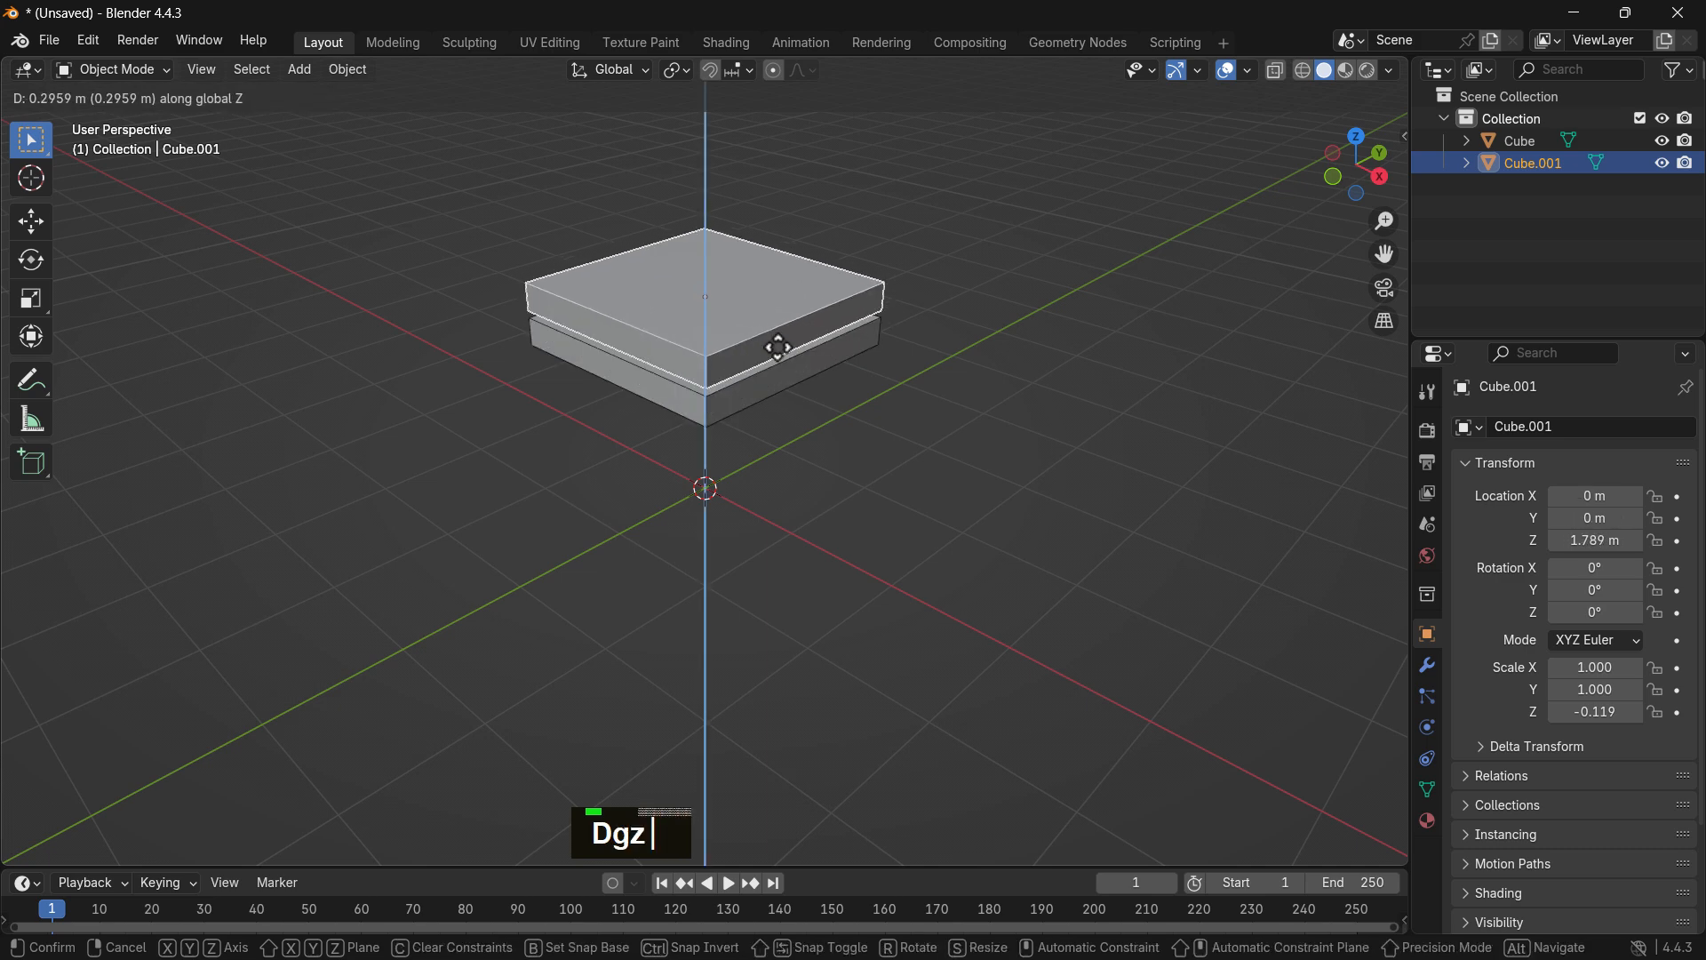
left_click(777, 348)
Isolate the upper slab in local view and apply all its transforms.
scroll(782, 332, "up", 2)
middle_click_drag(788, 342, 819, 366, "shift")
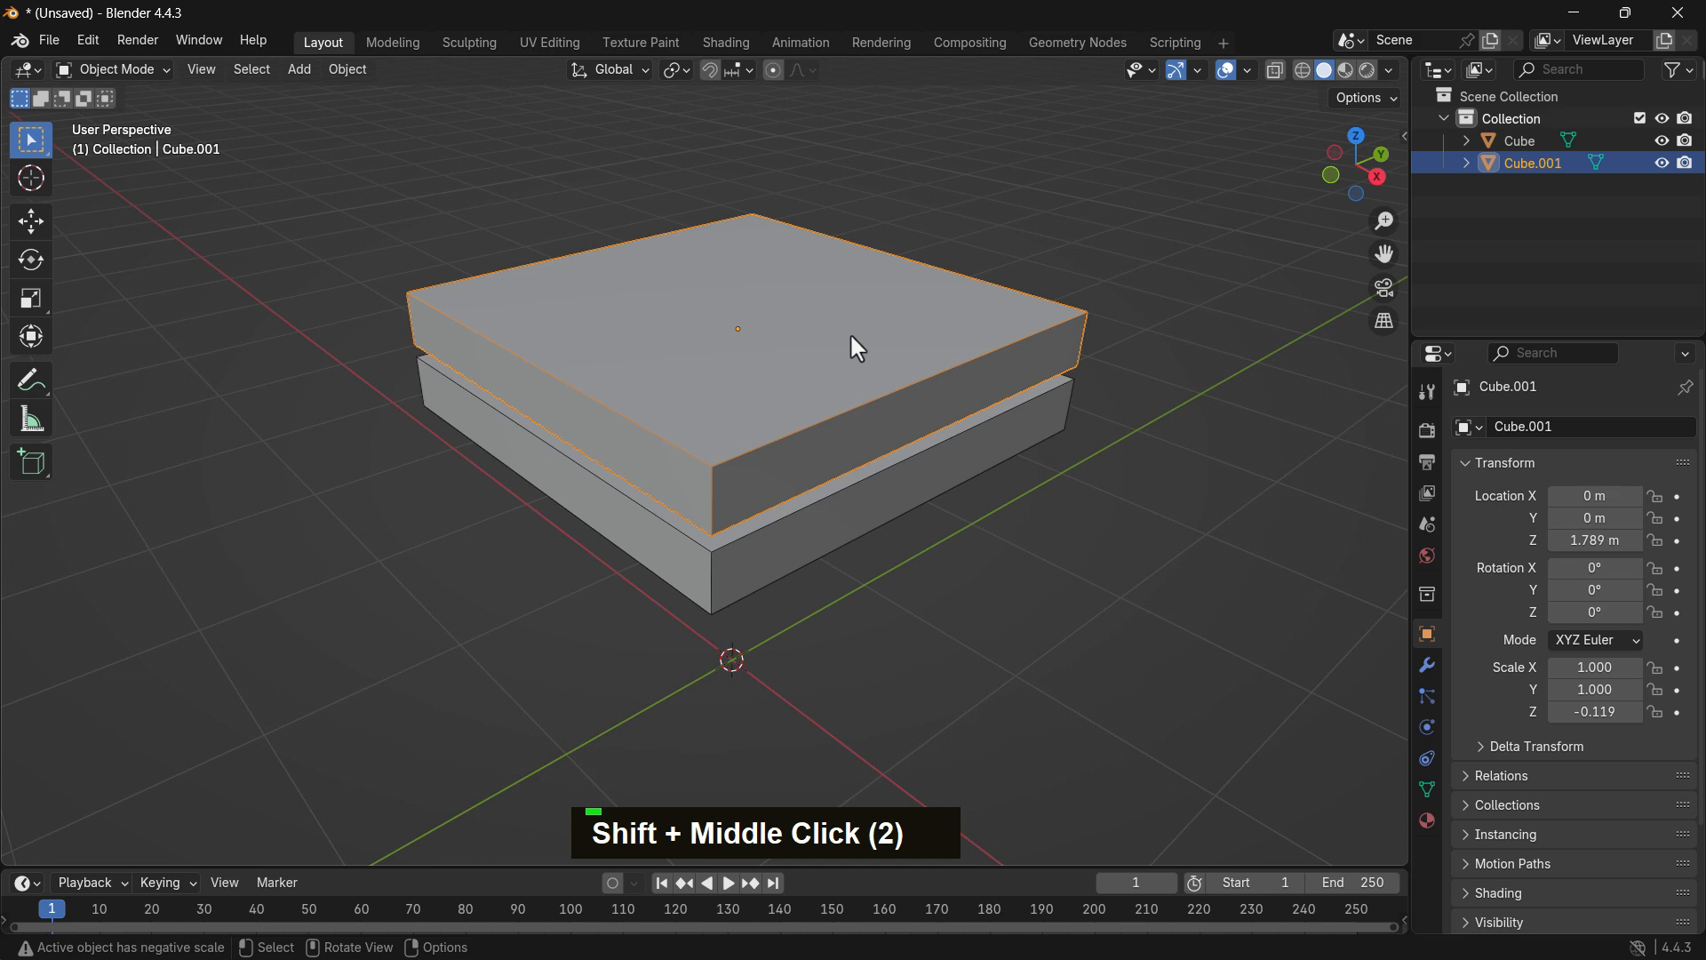
key("KP_Divide")
middle_click_drag(844, 348, 683, 414, "shift")
key("ctrl+a")
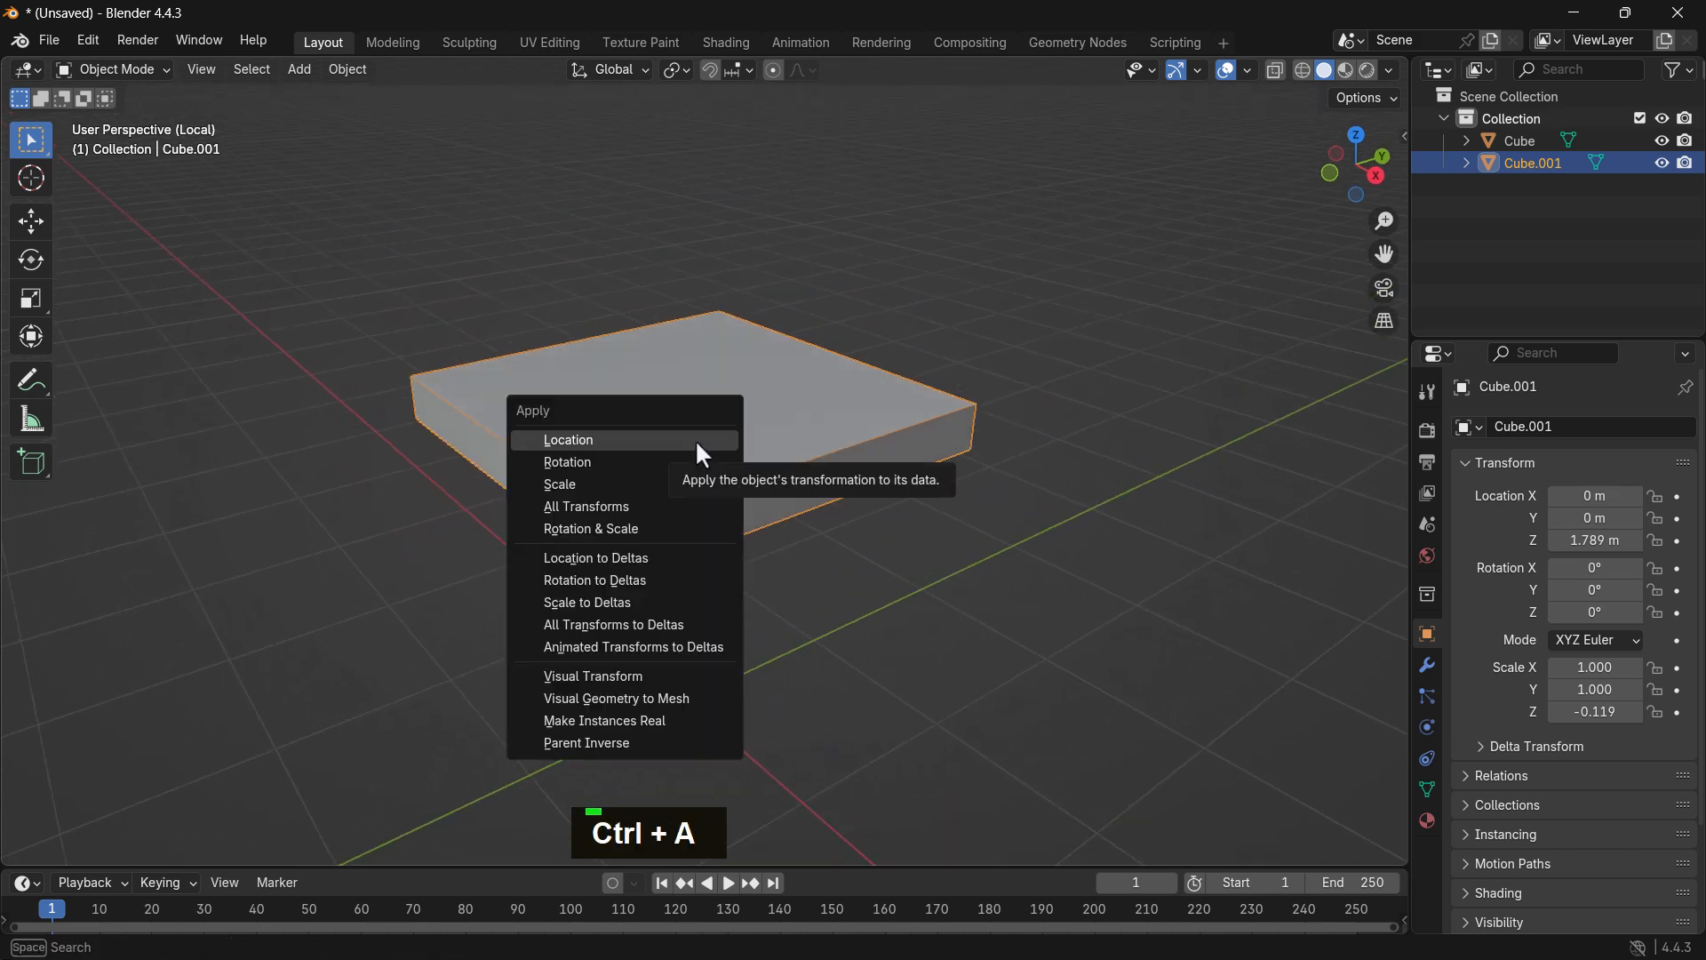
left_click(697, 503)
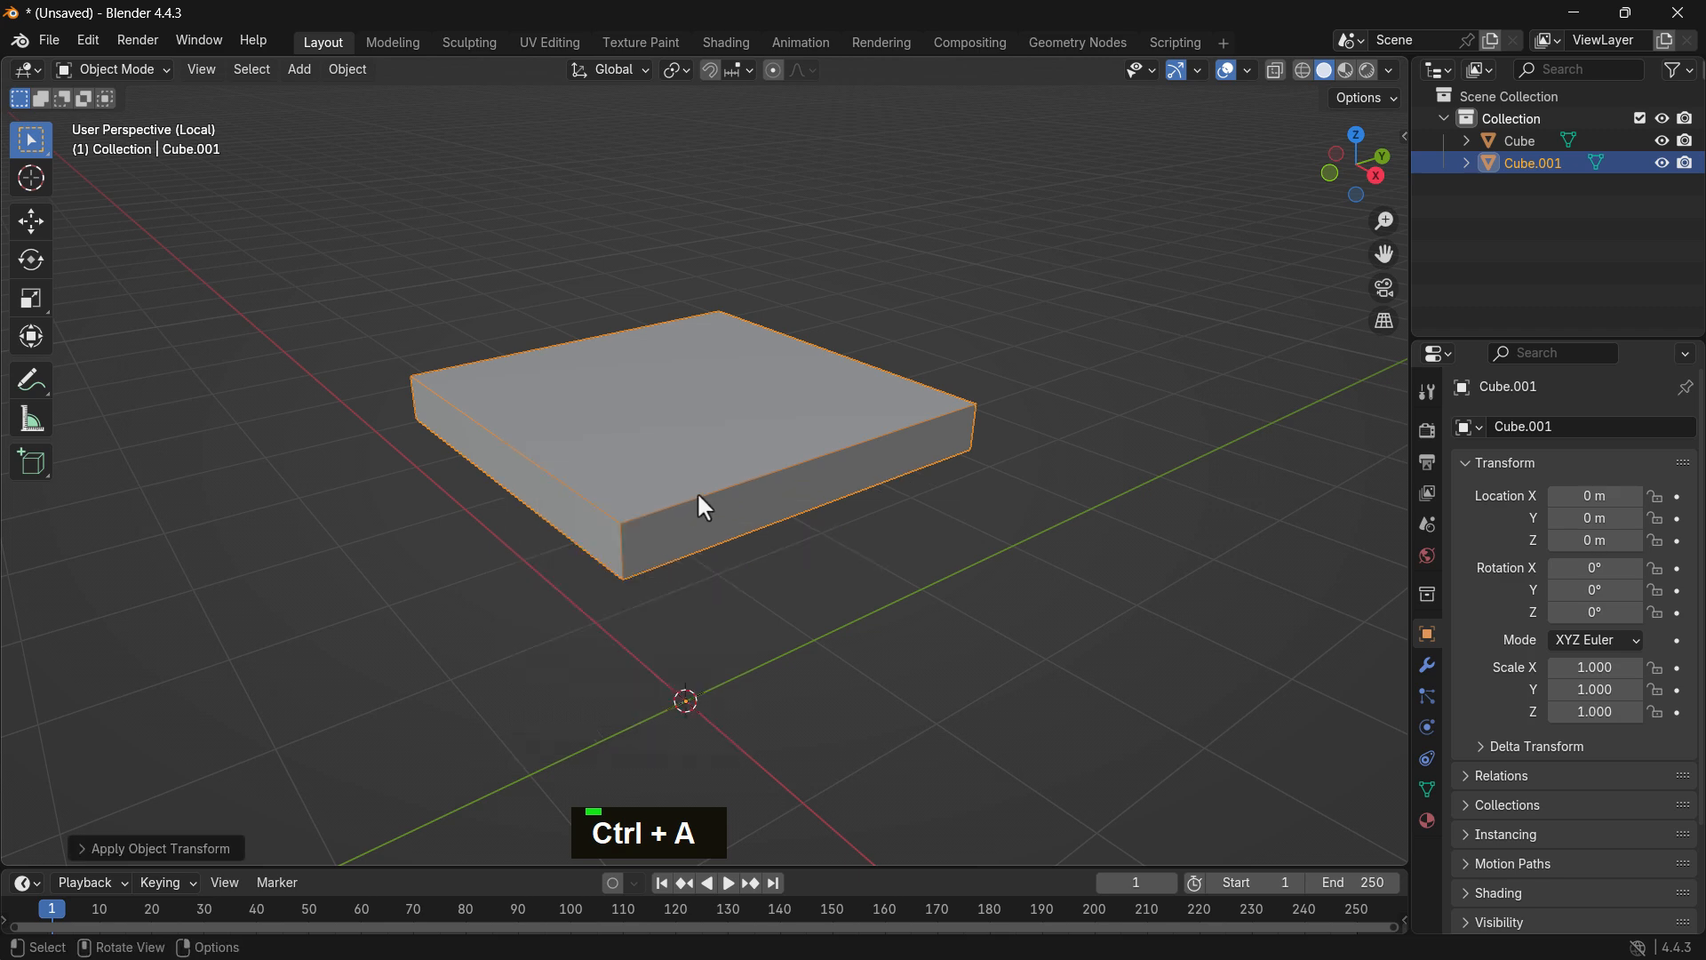
Raise one upper side edge of the isolated slab about 0.096 m along Z to slope its top face.
key("Tab")
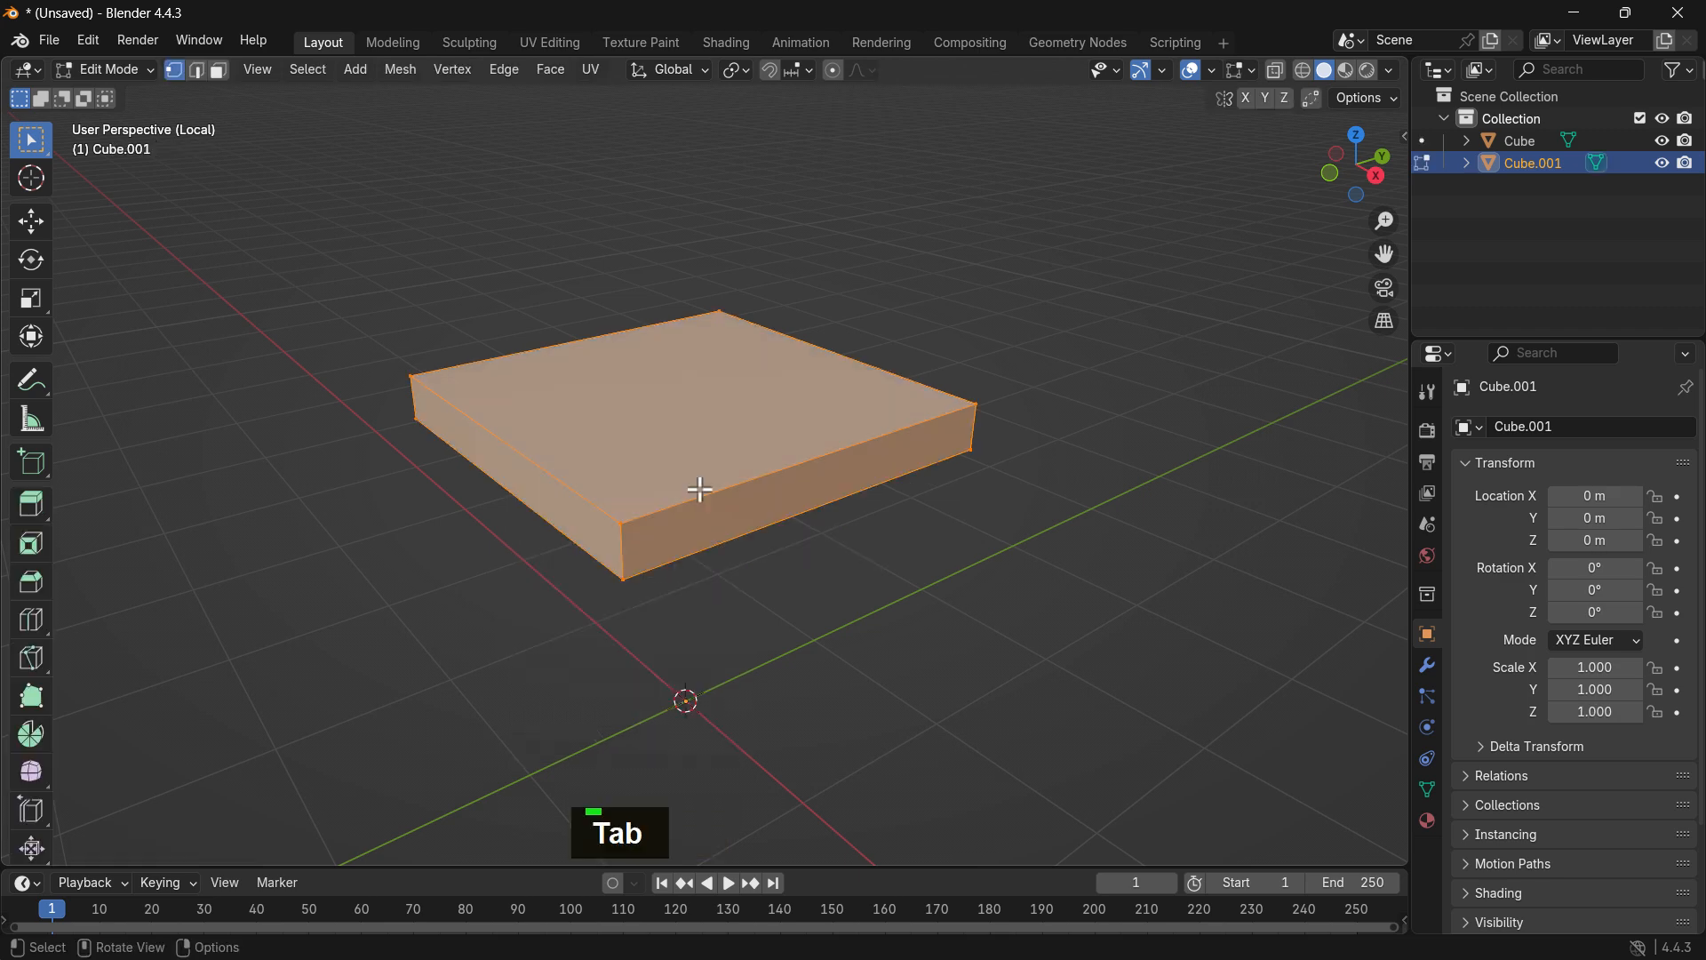
left_click(198, 73)
middle_click_drag(604, 509, 567, 477)
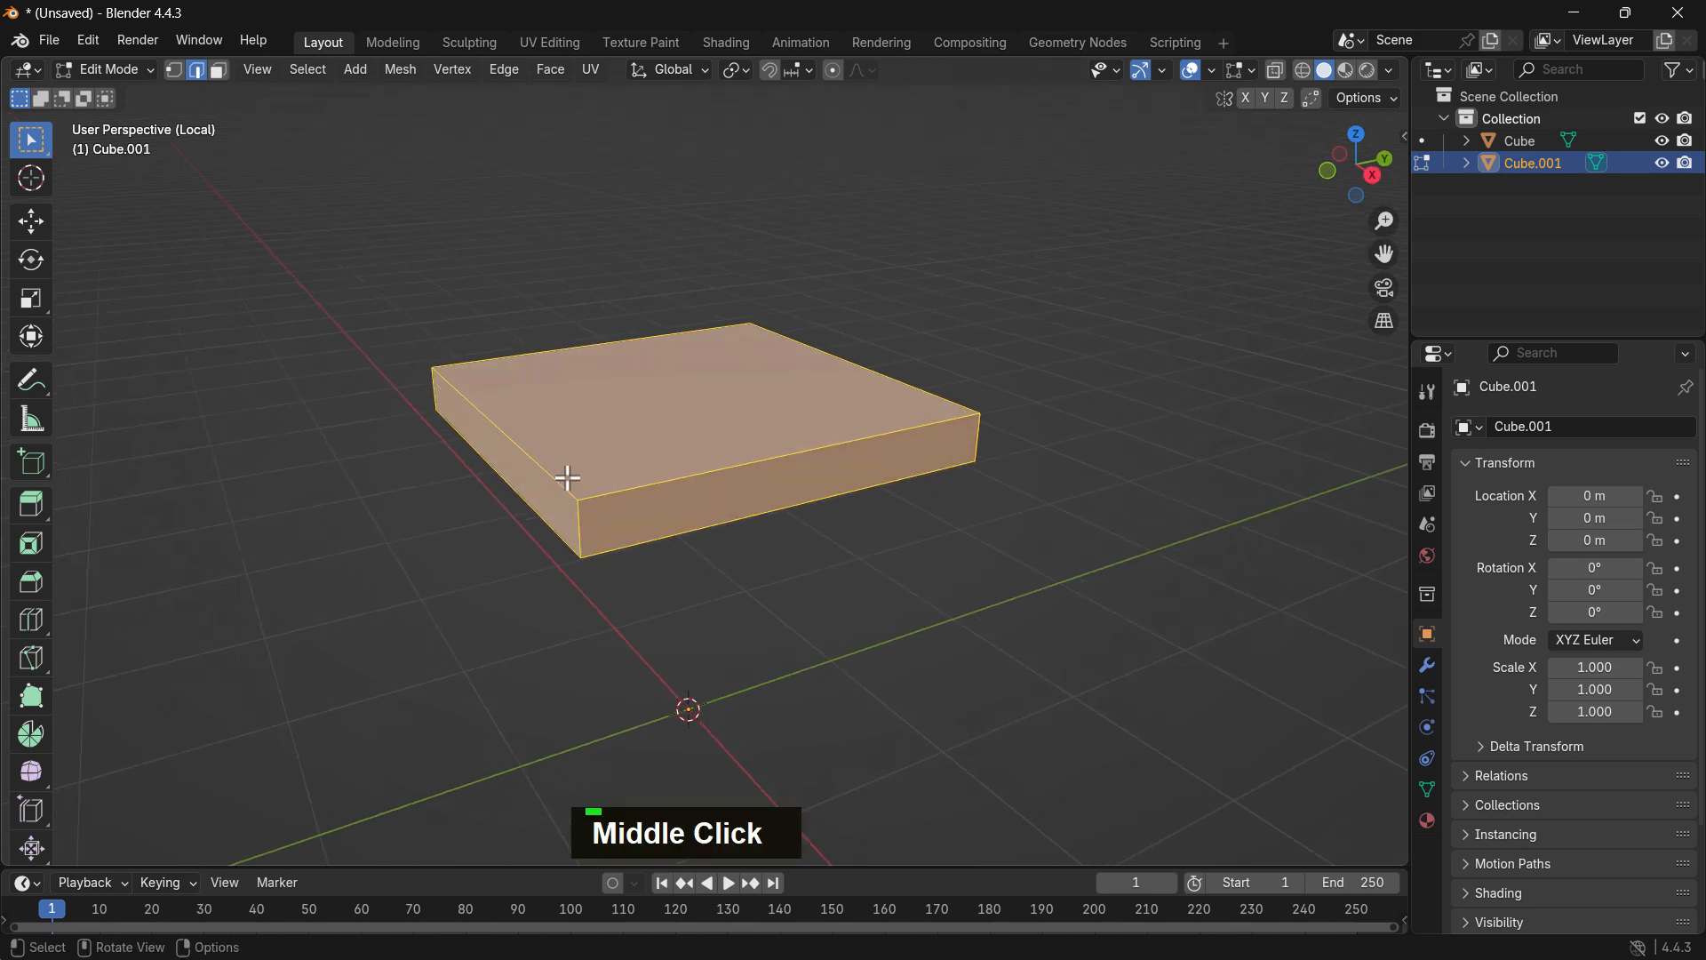
left_click(529, 455)
key("g")
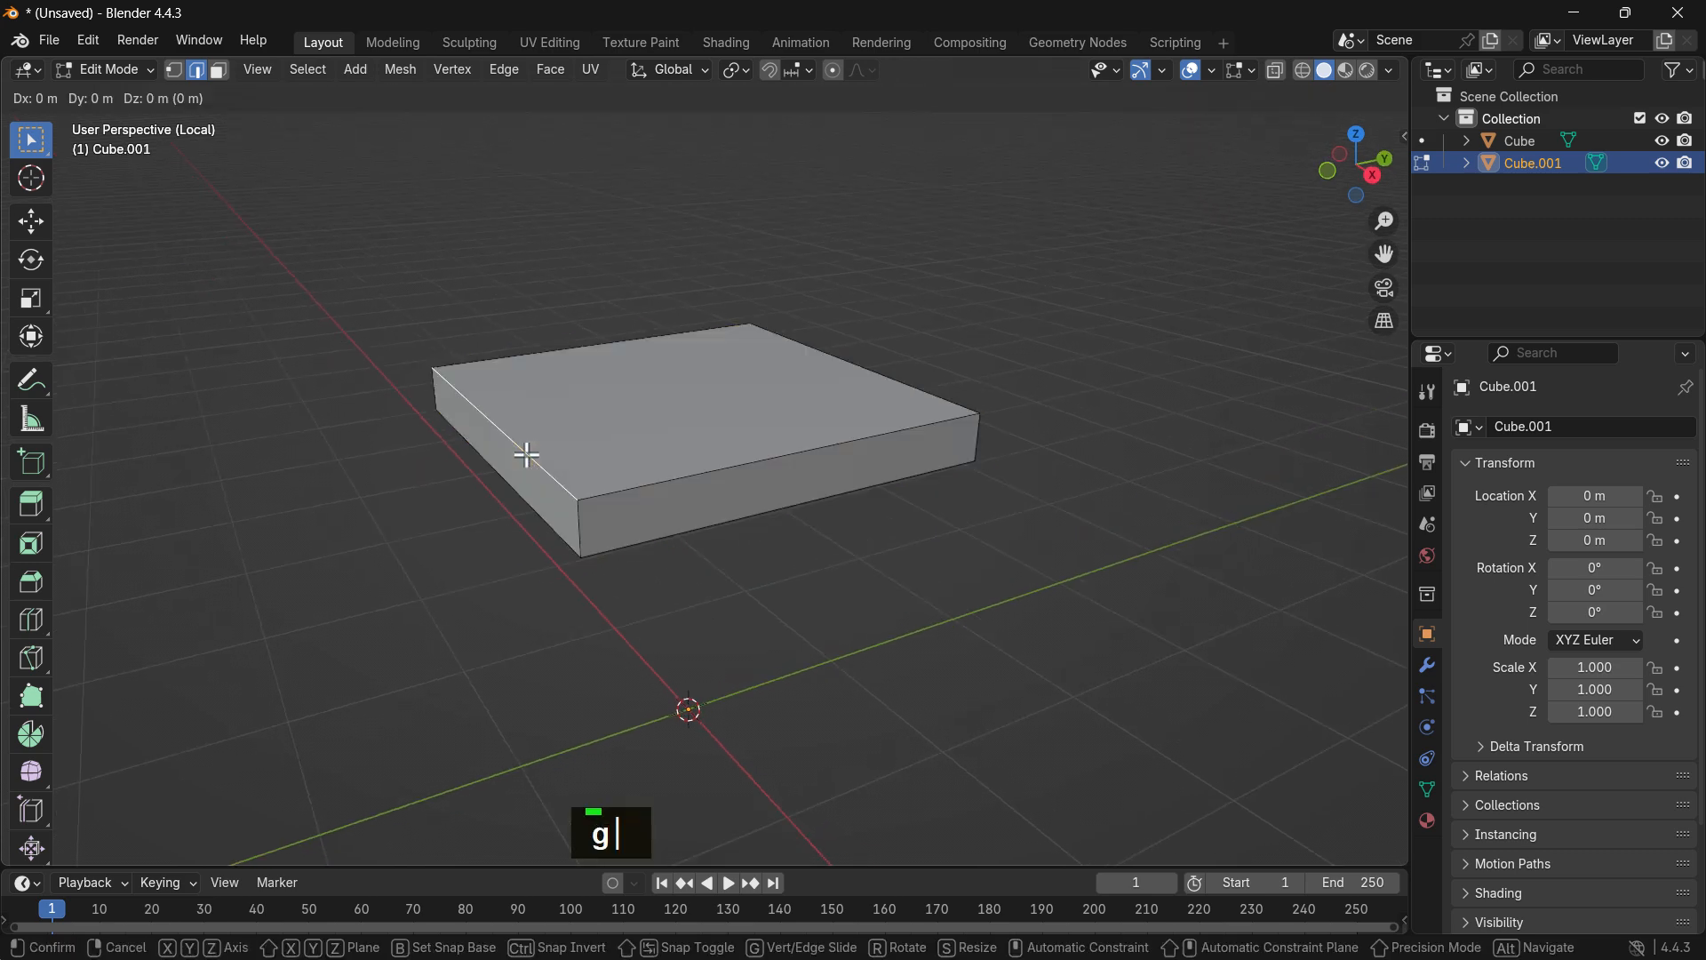
key("z")
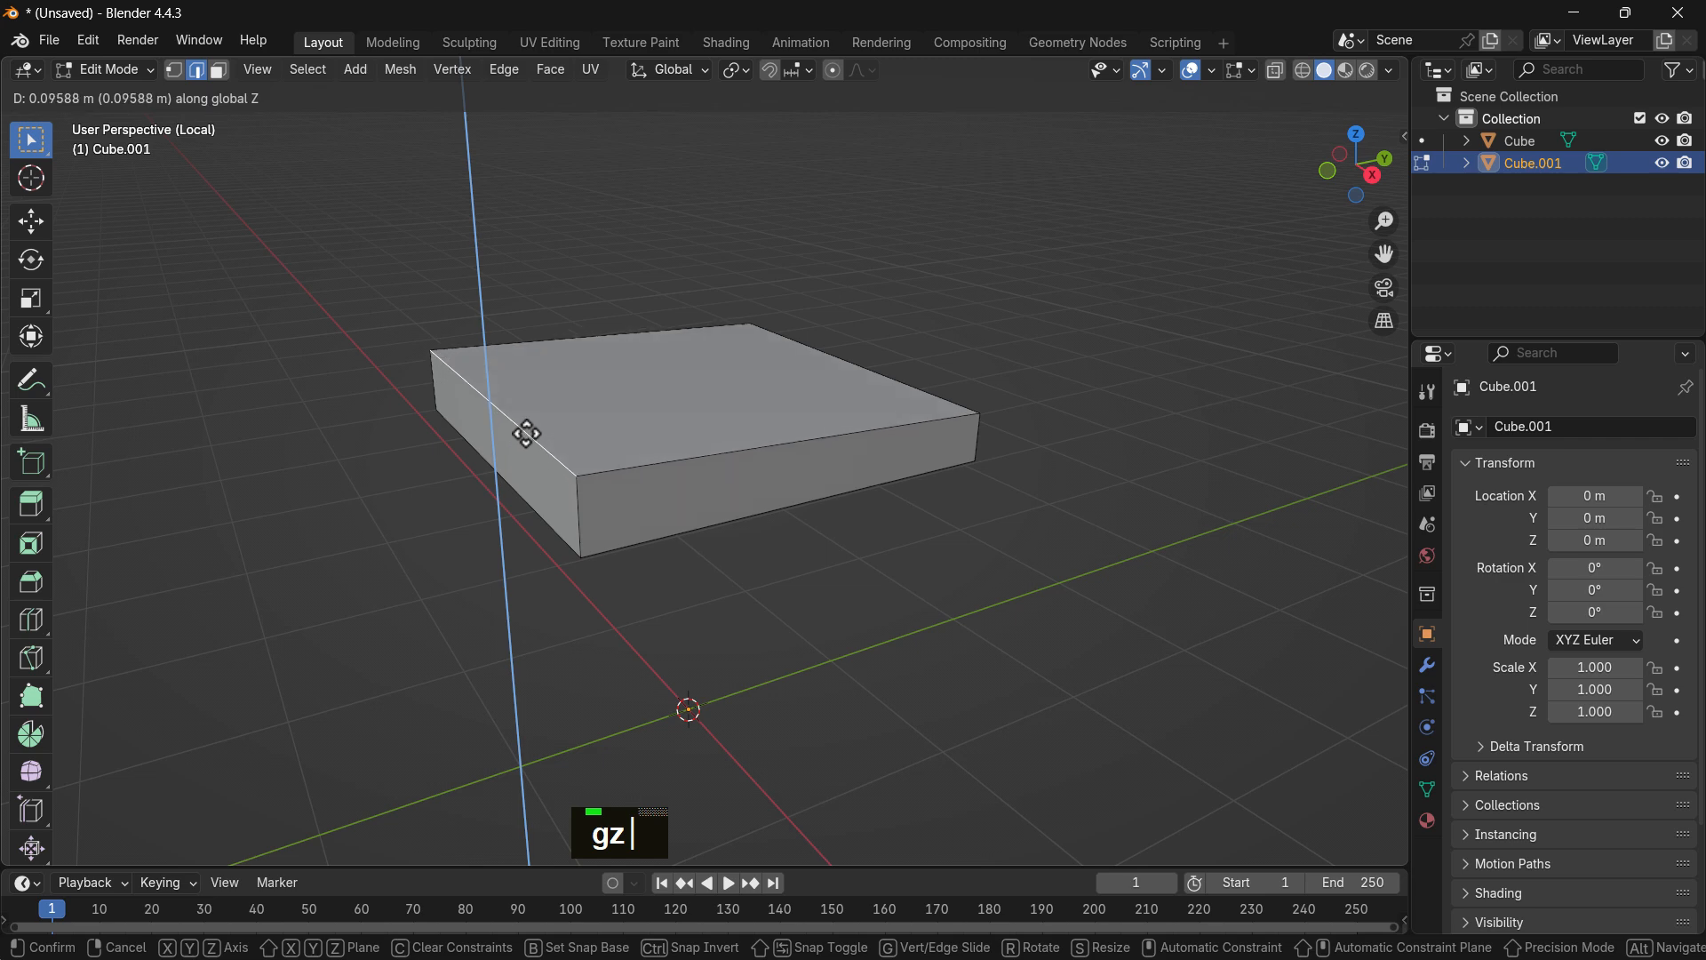
left_click(526, 433)
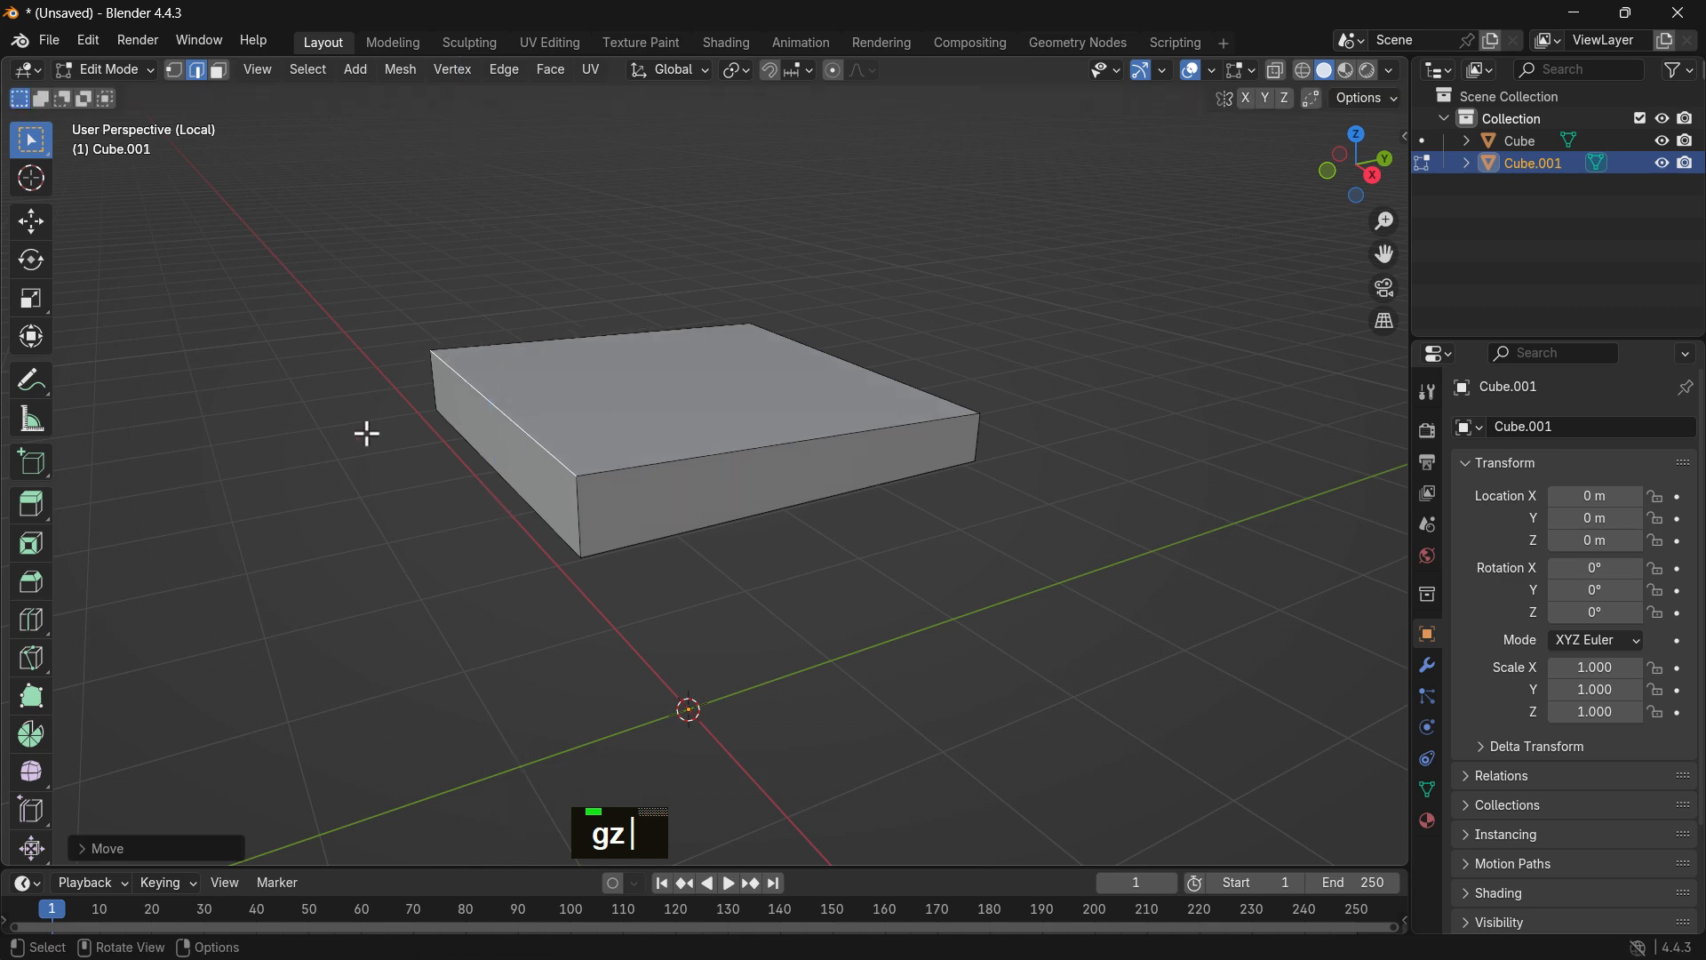
Return to Object Mode and apply the sloped slab's transforms again.
key("Tab")
double_click(555, 446)
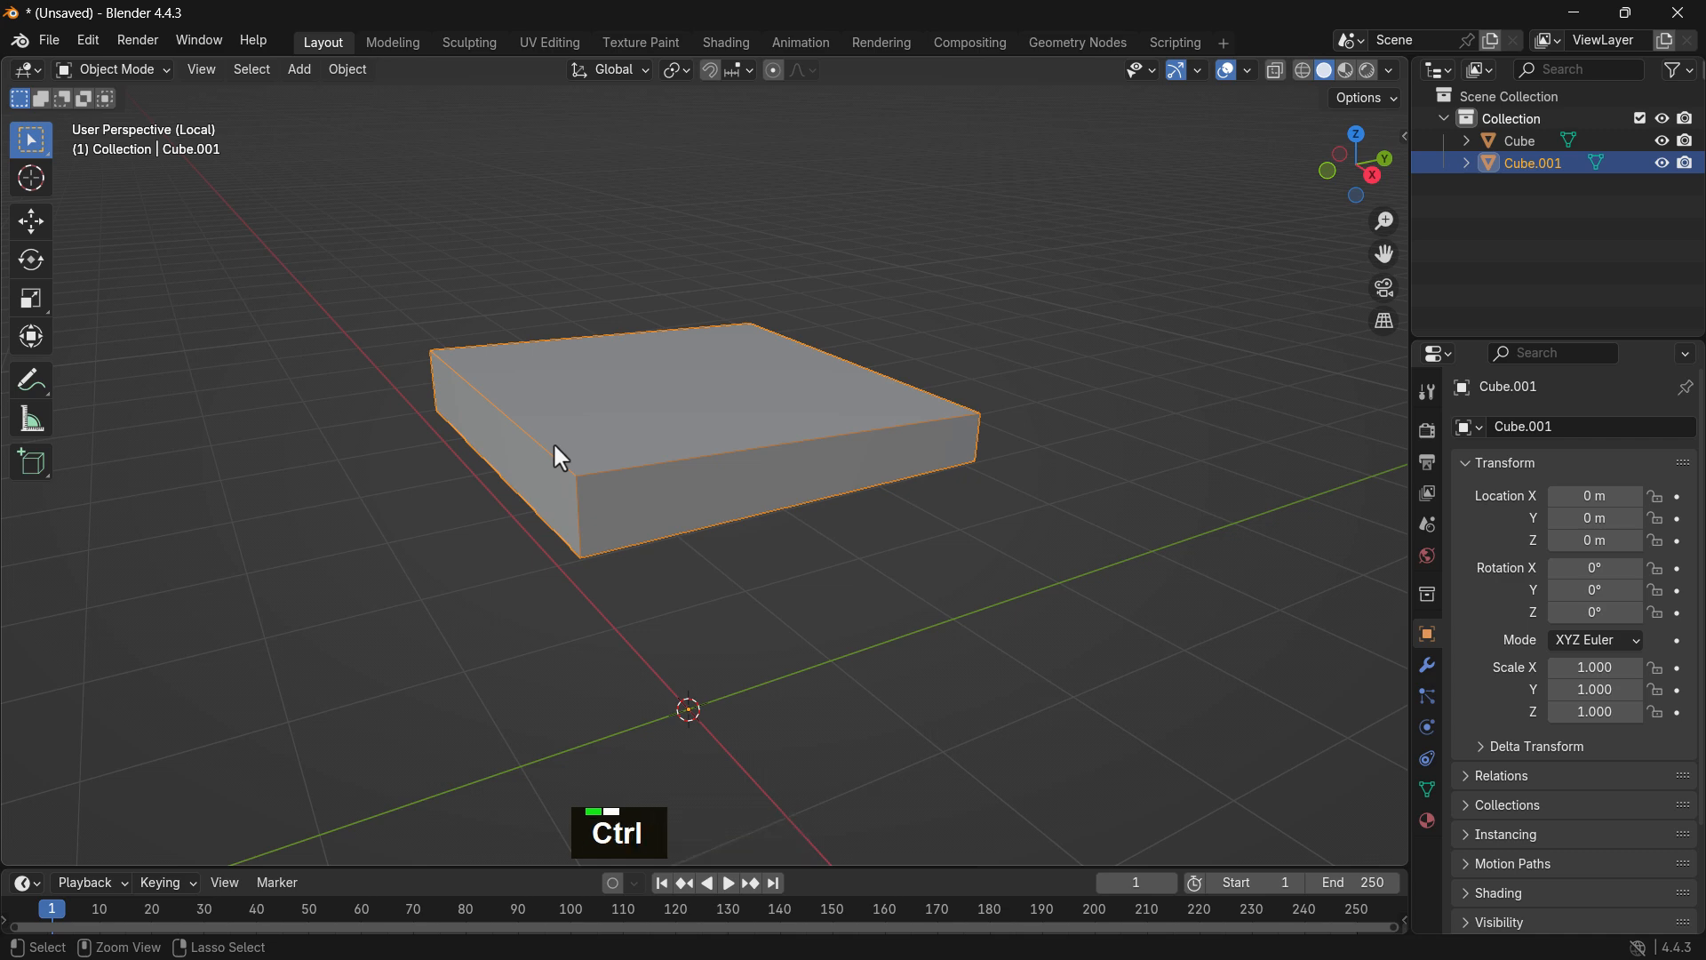
key("ctrl+a")
left_click(555, 447)
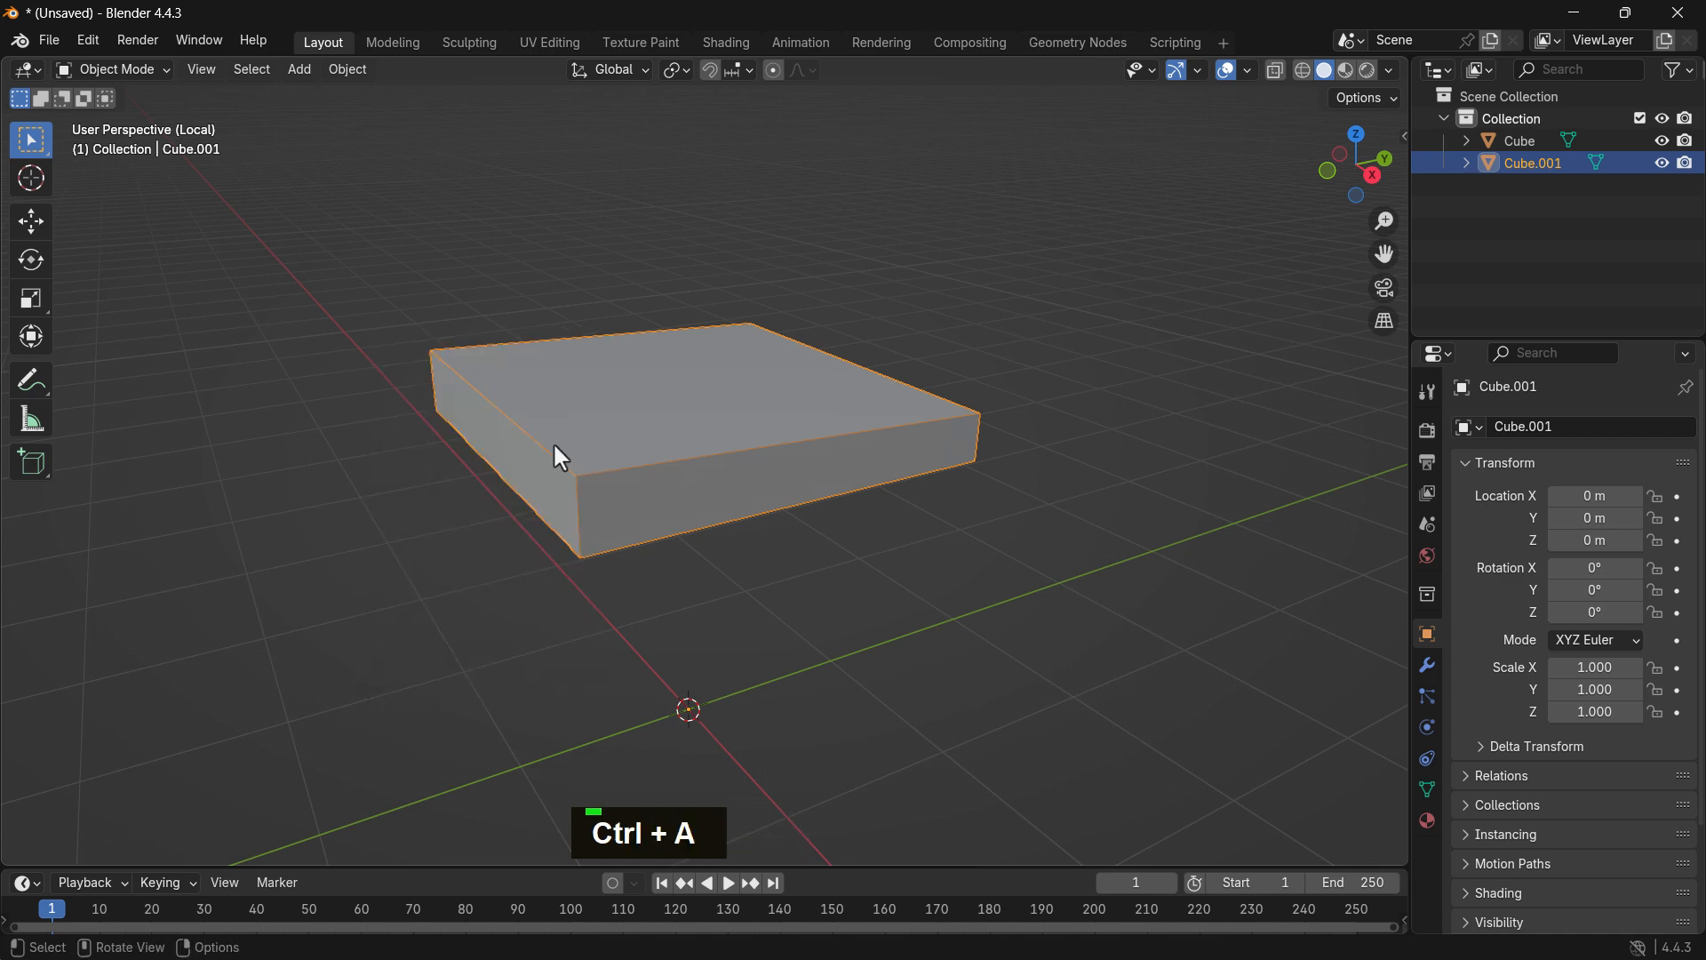
Bevel all edges of the sloped slab by about 0.074 m with 3 segments, and return to Object Mode.
key("Tab")
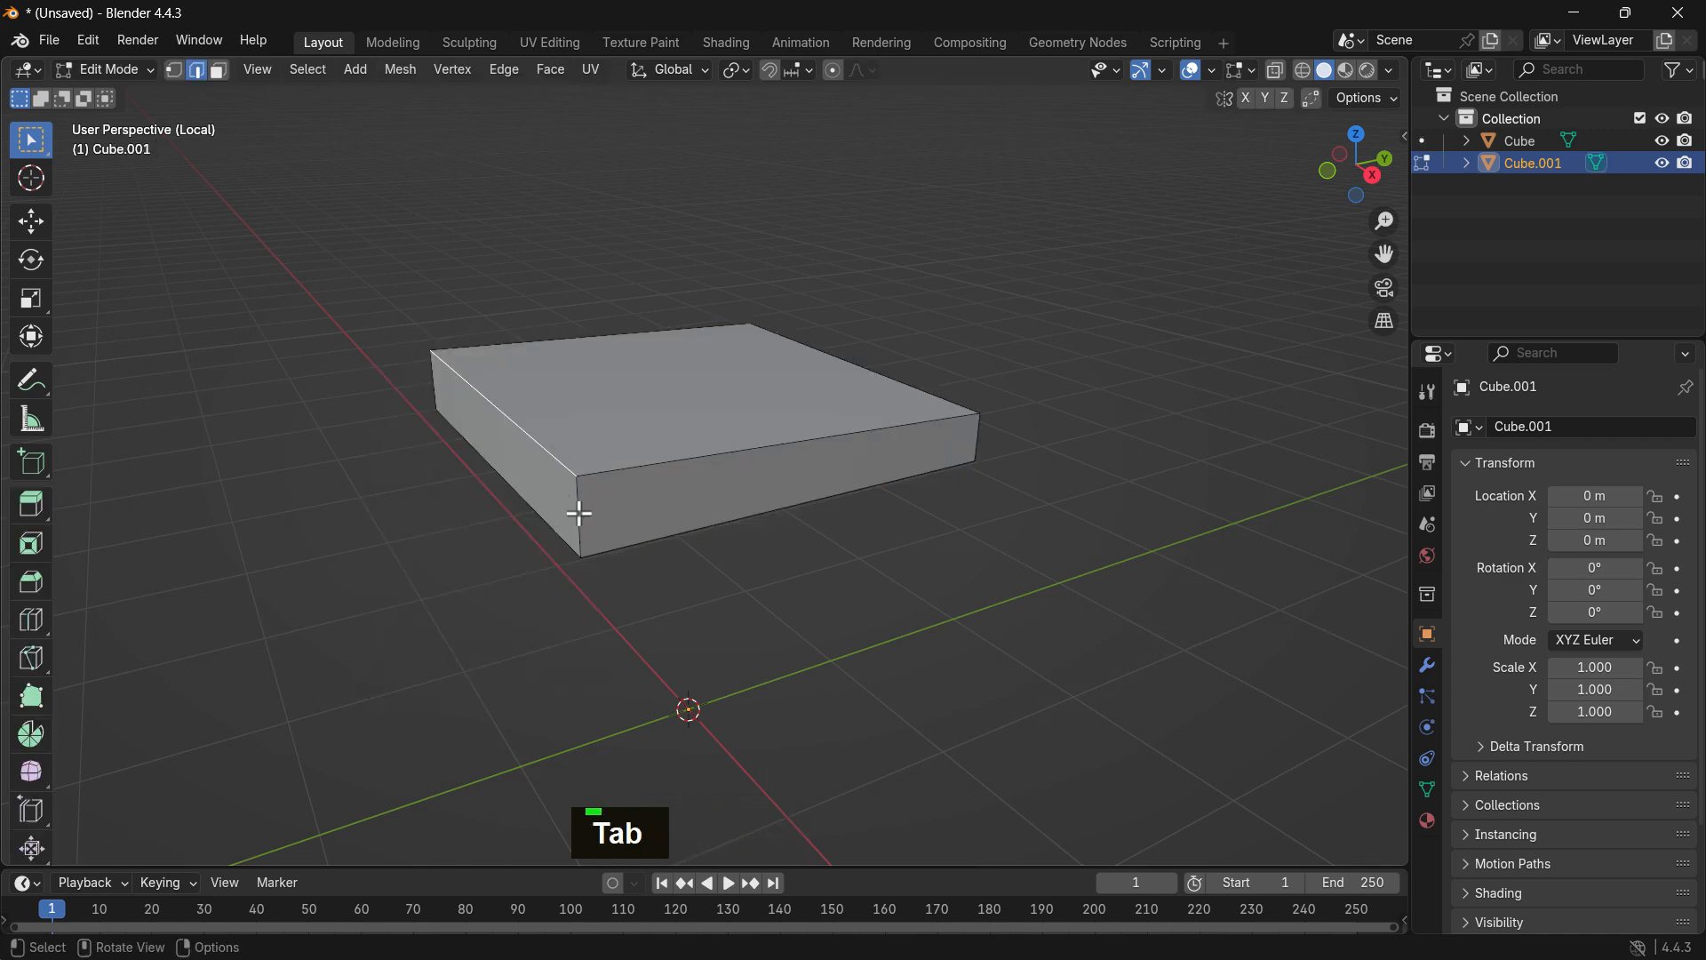
left_click(219, 71)
left_click(571, 418)
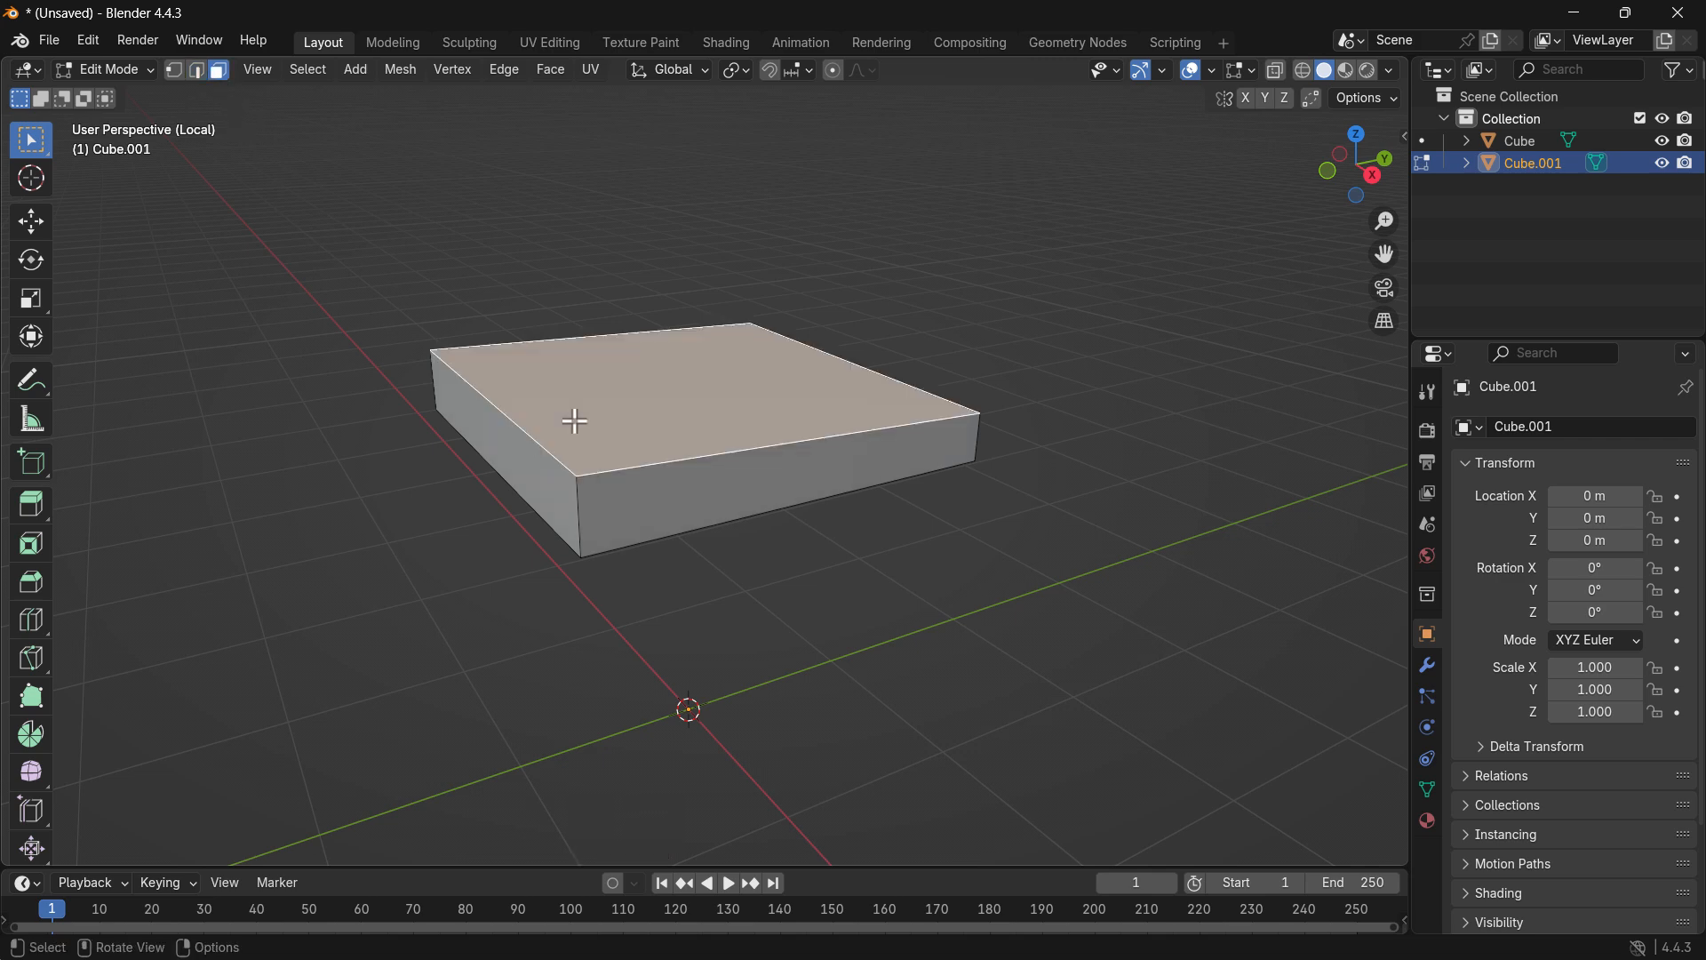
key("a")
key("ctrl+b")
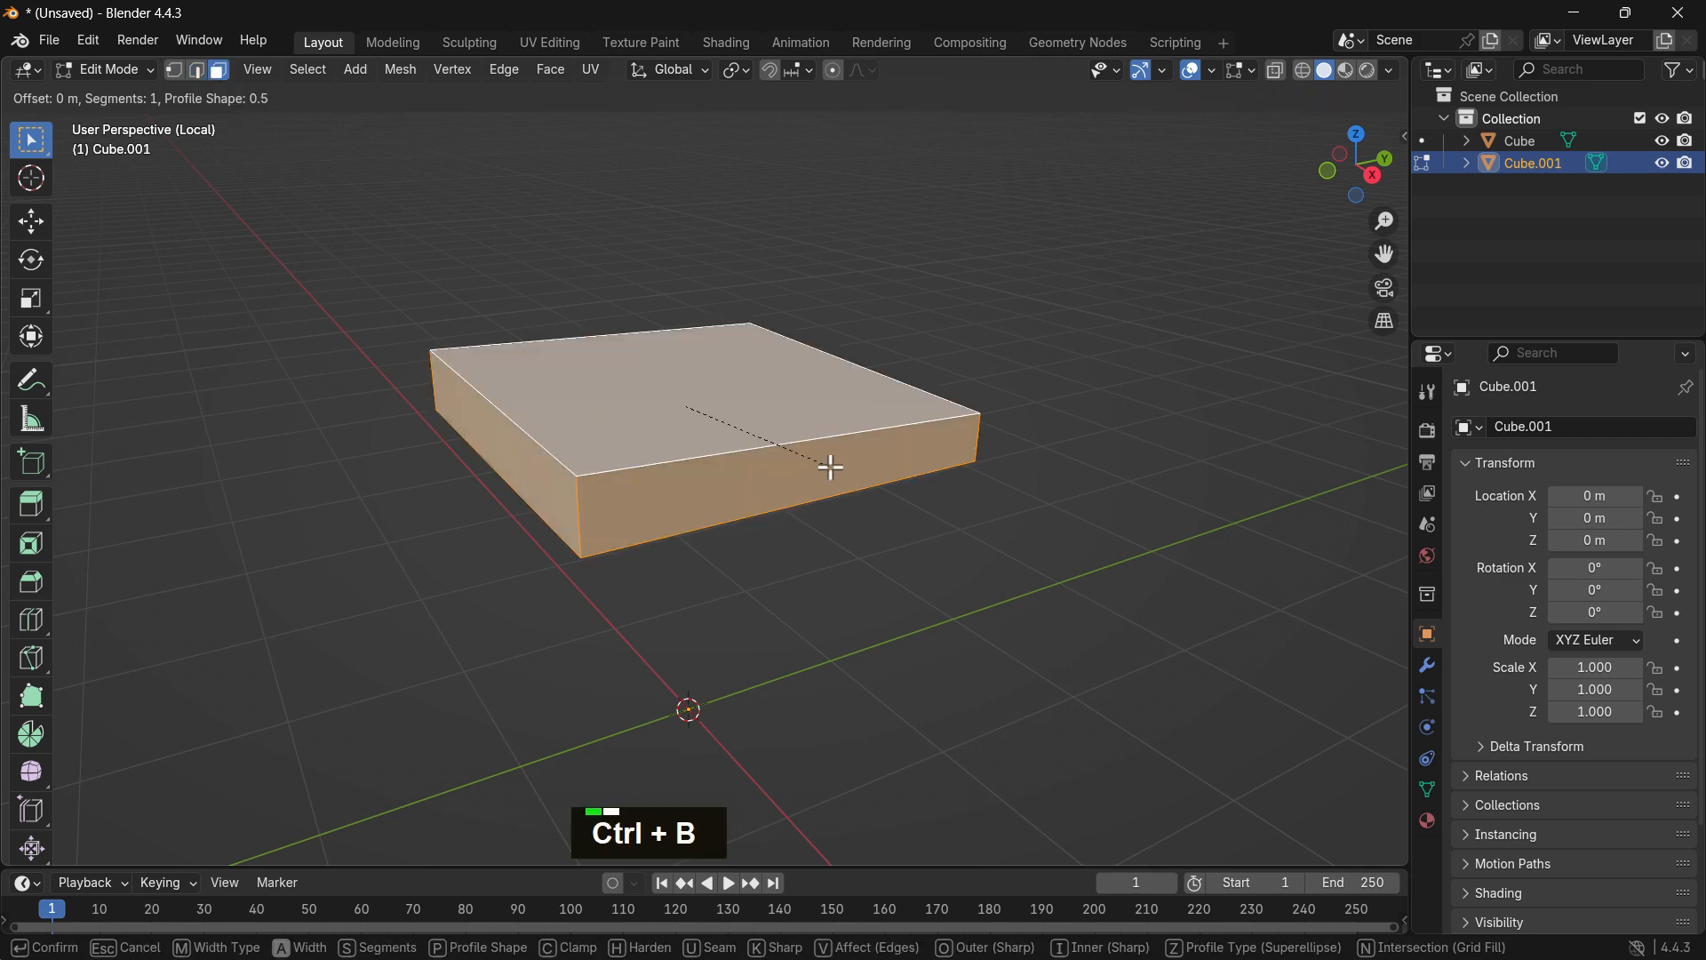
scroll(840, 470, "up", 2)
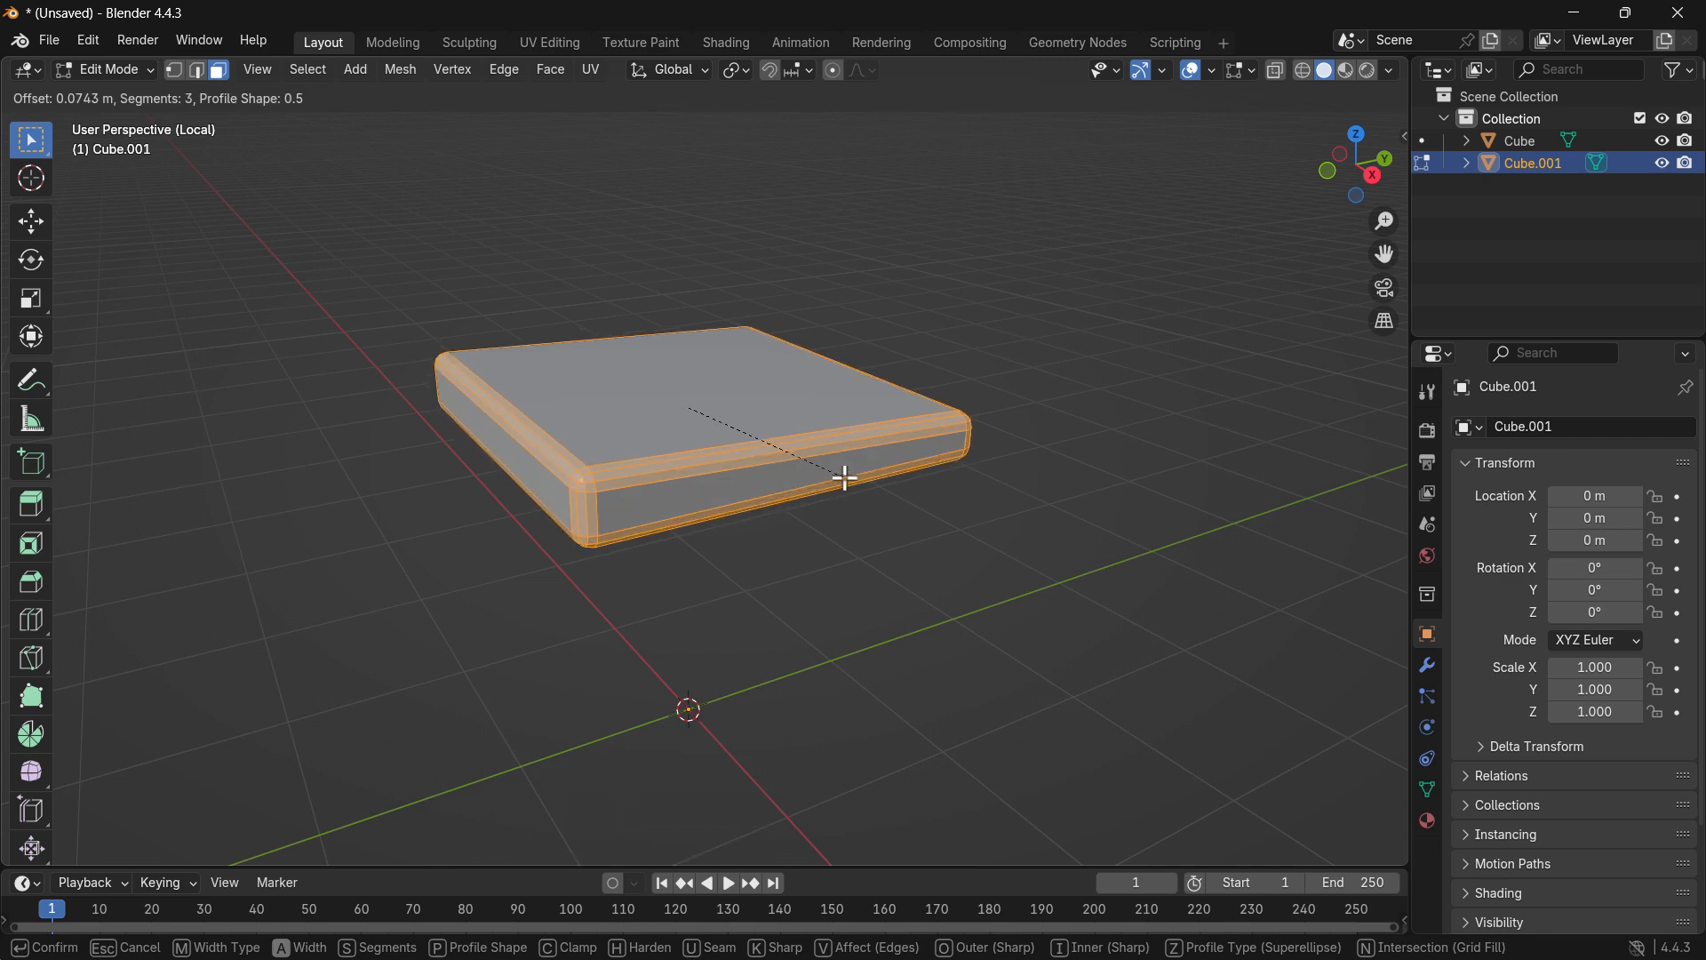
left_click(844, 480)
left_click(845, 566)
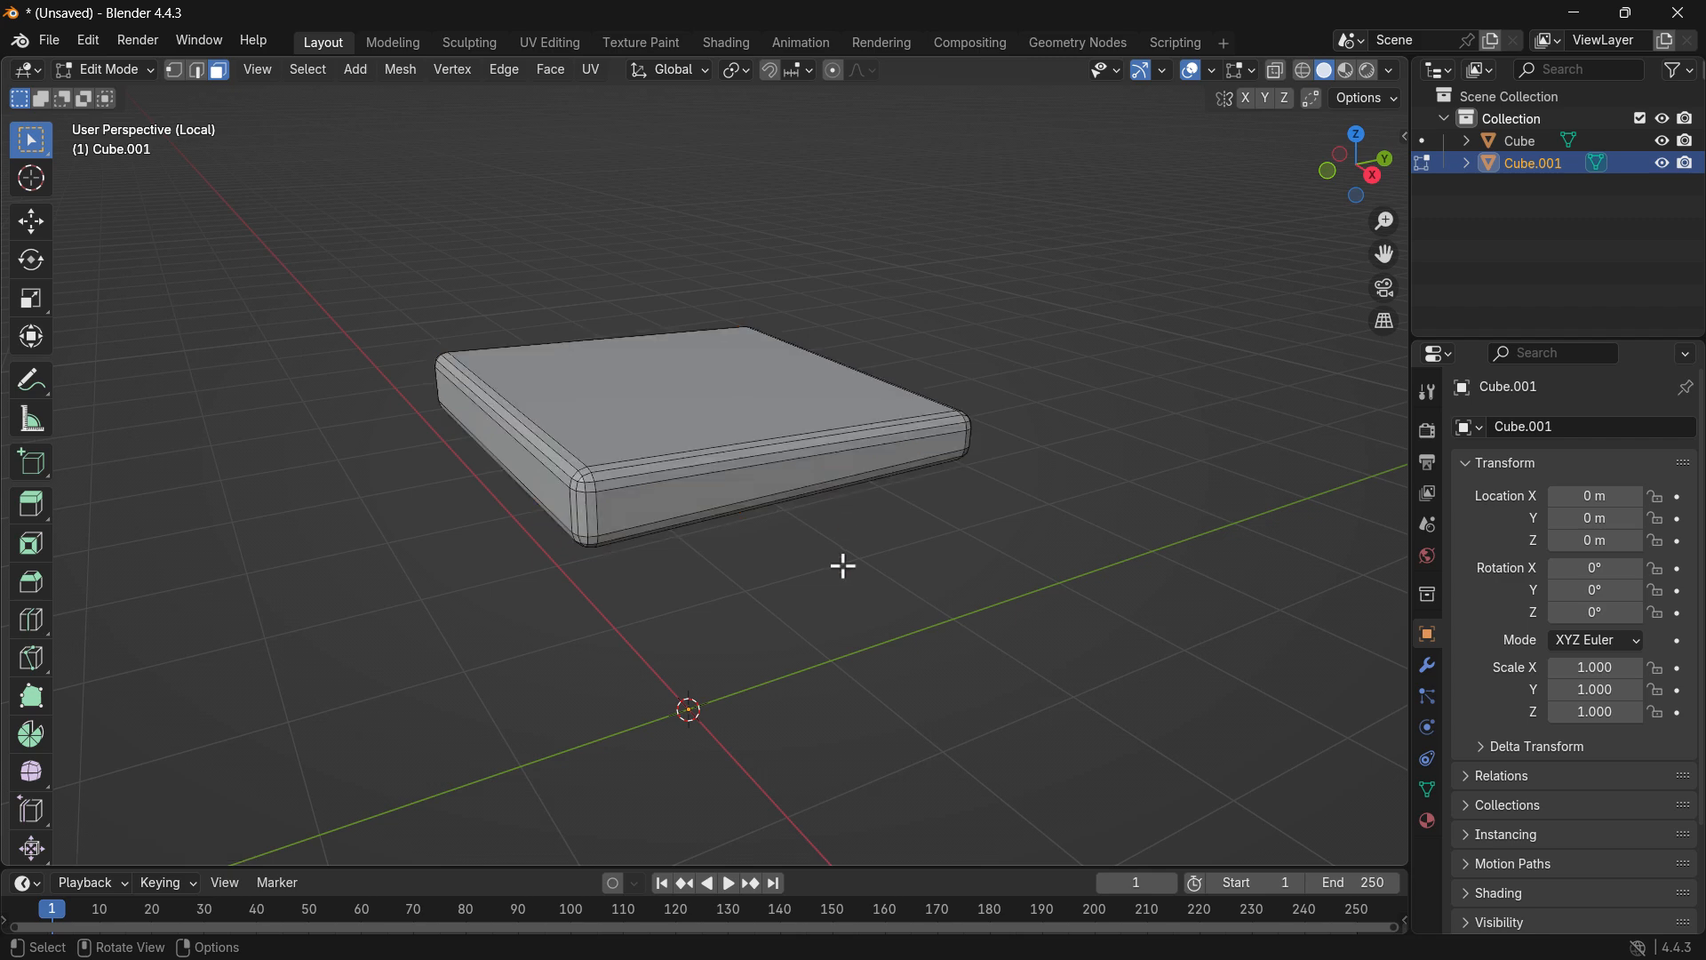
key("v")
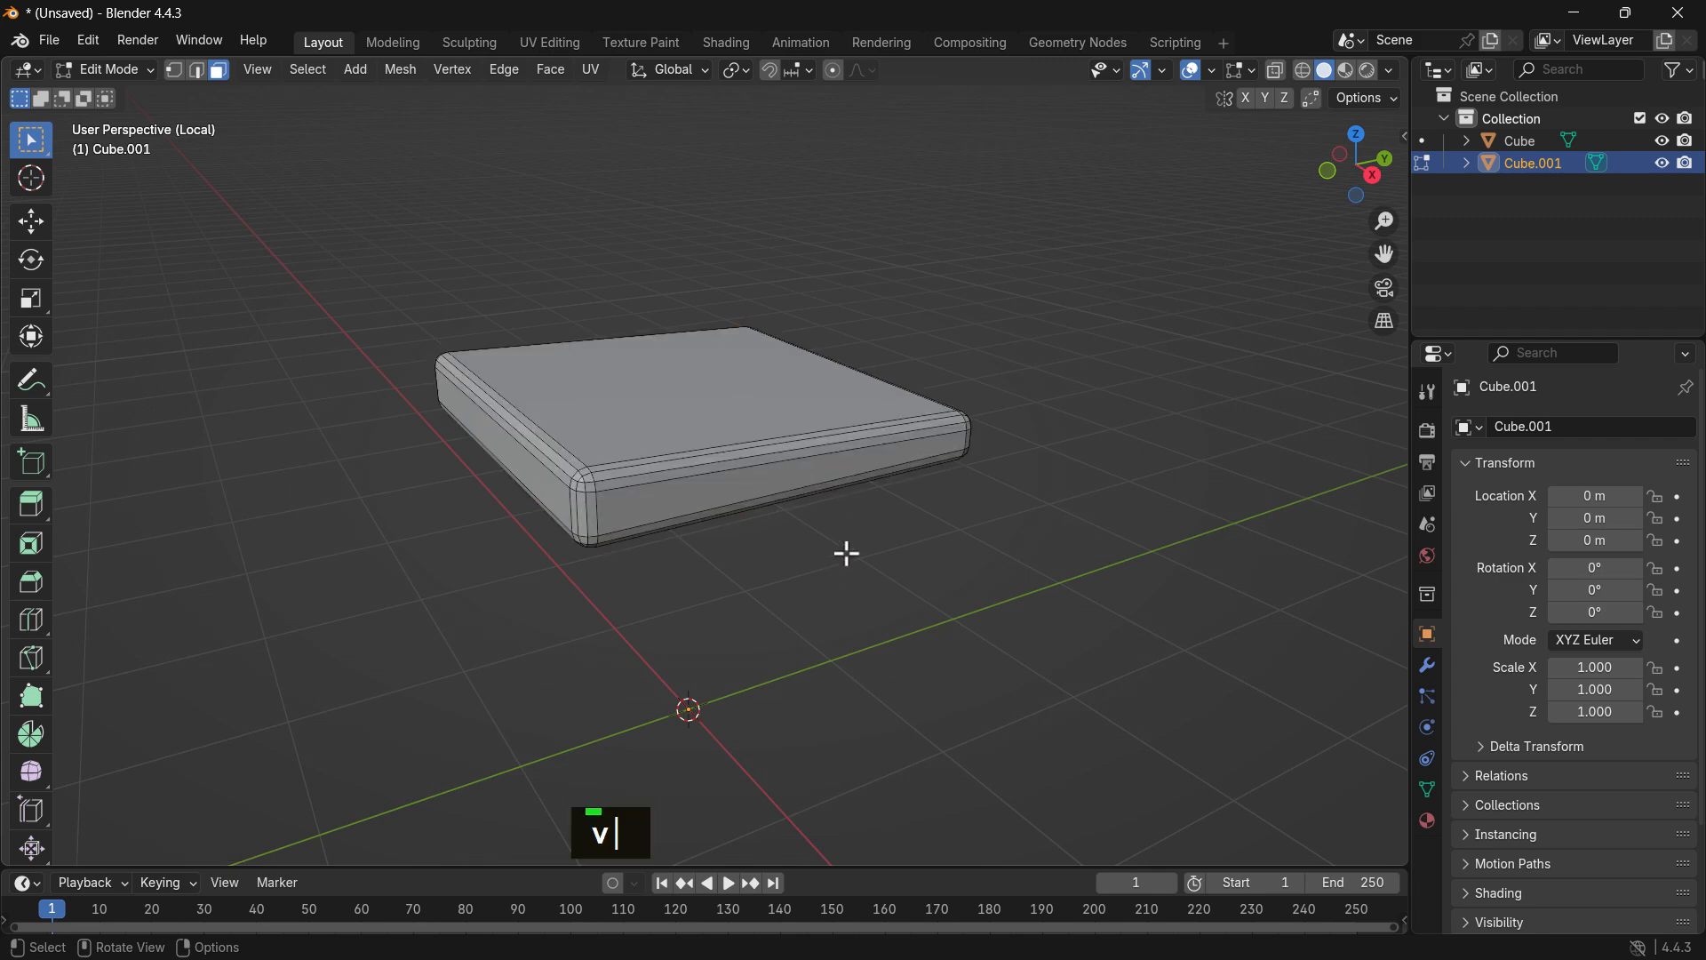
middle_click(660, 442)
key("Tab")
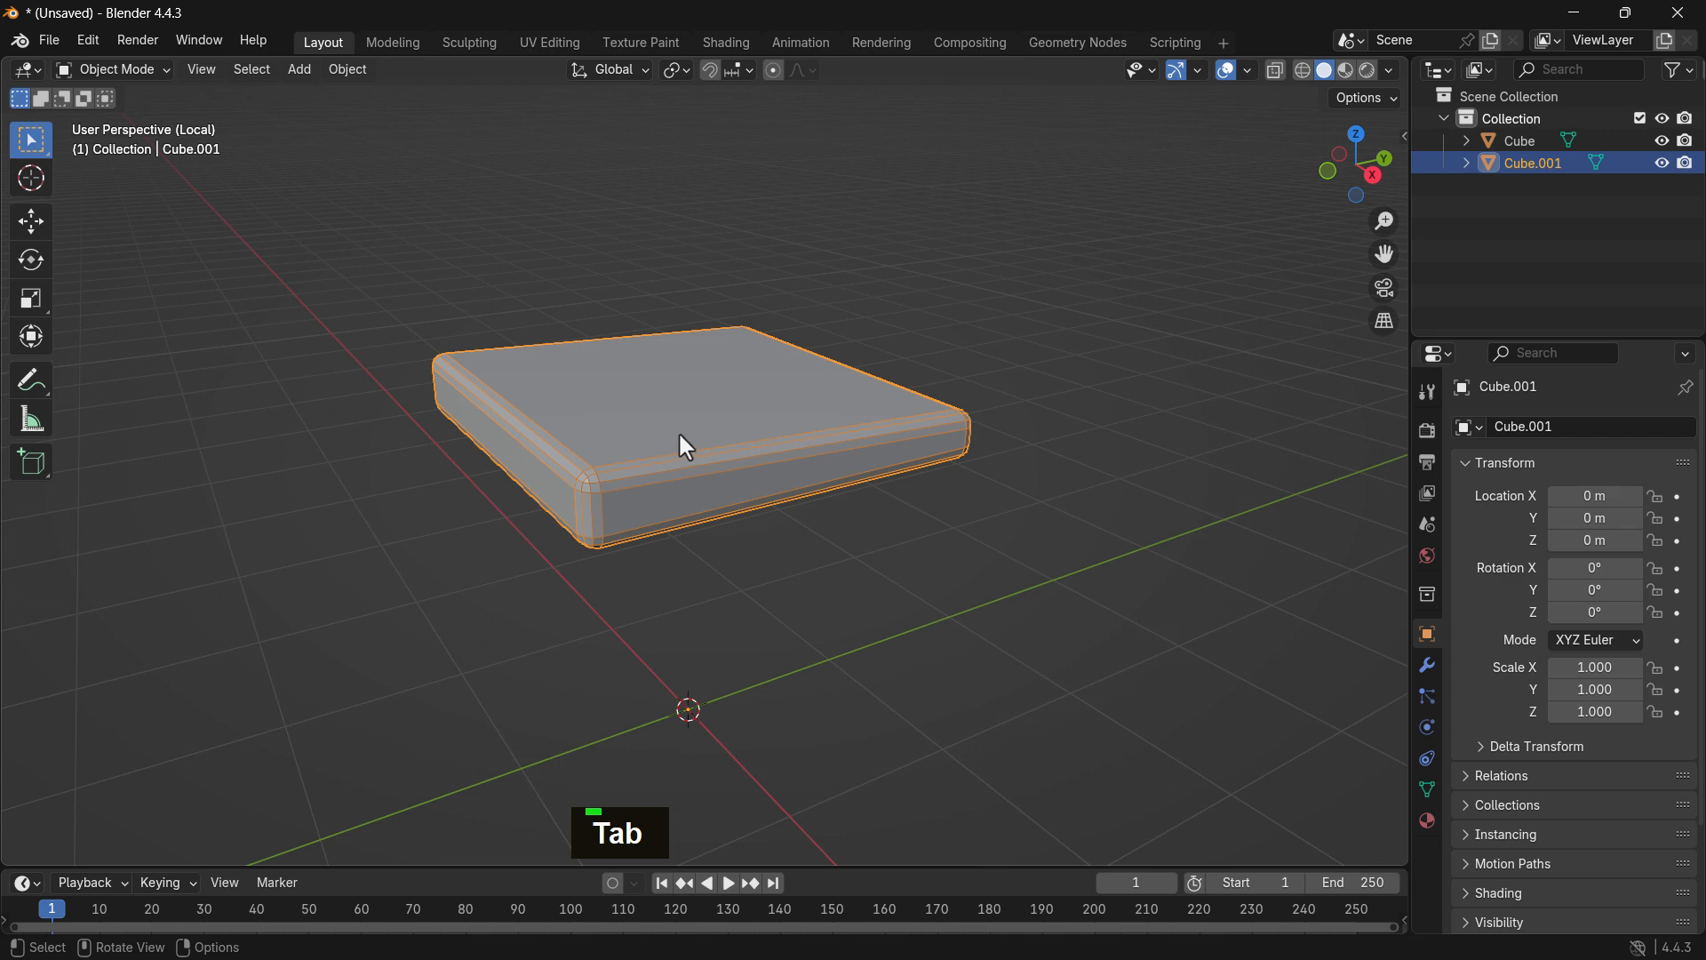
right_click(679, 432)
left_click(1047, 412)
Add a Subdivision Surface modifier to the bevelled cushion and set its viewport level to 2.
scroll(663, 464, "up", 1)
middle_click_drag(664, 469, 712, 472)
left_click(785, 495)
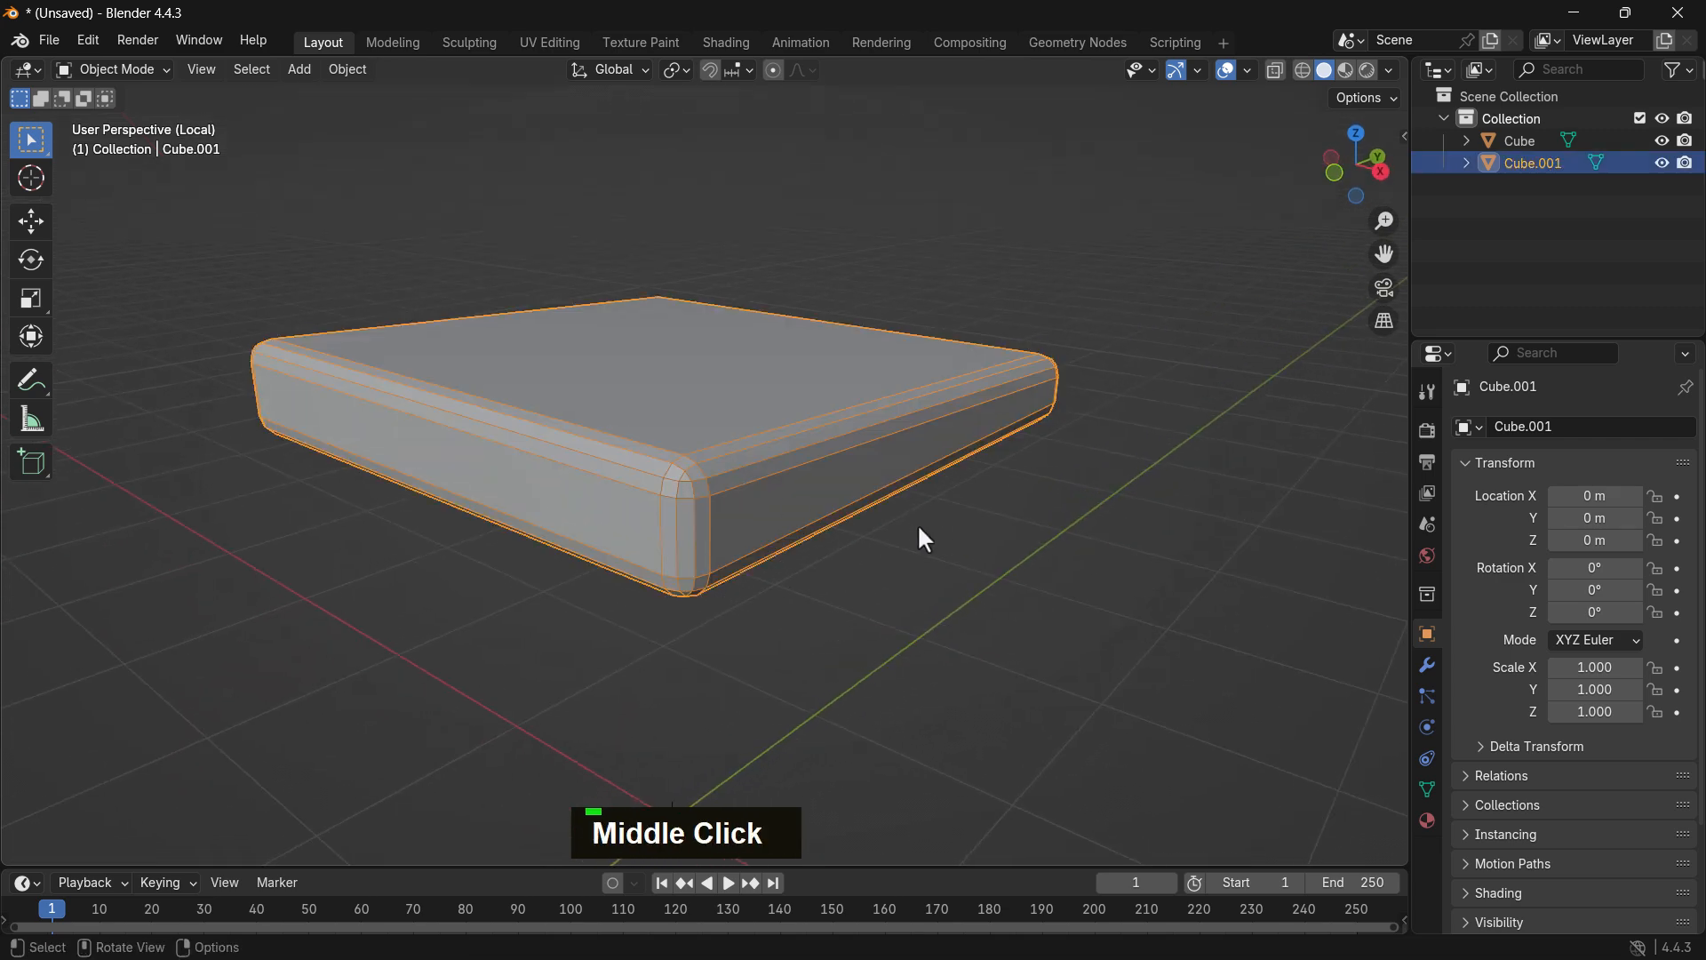
left_click(1428, 665)
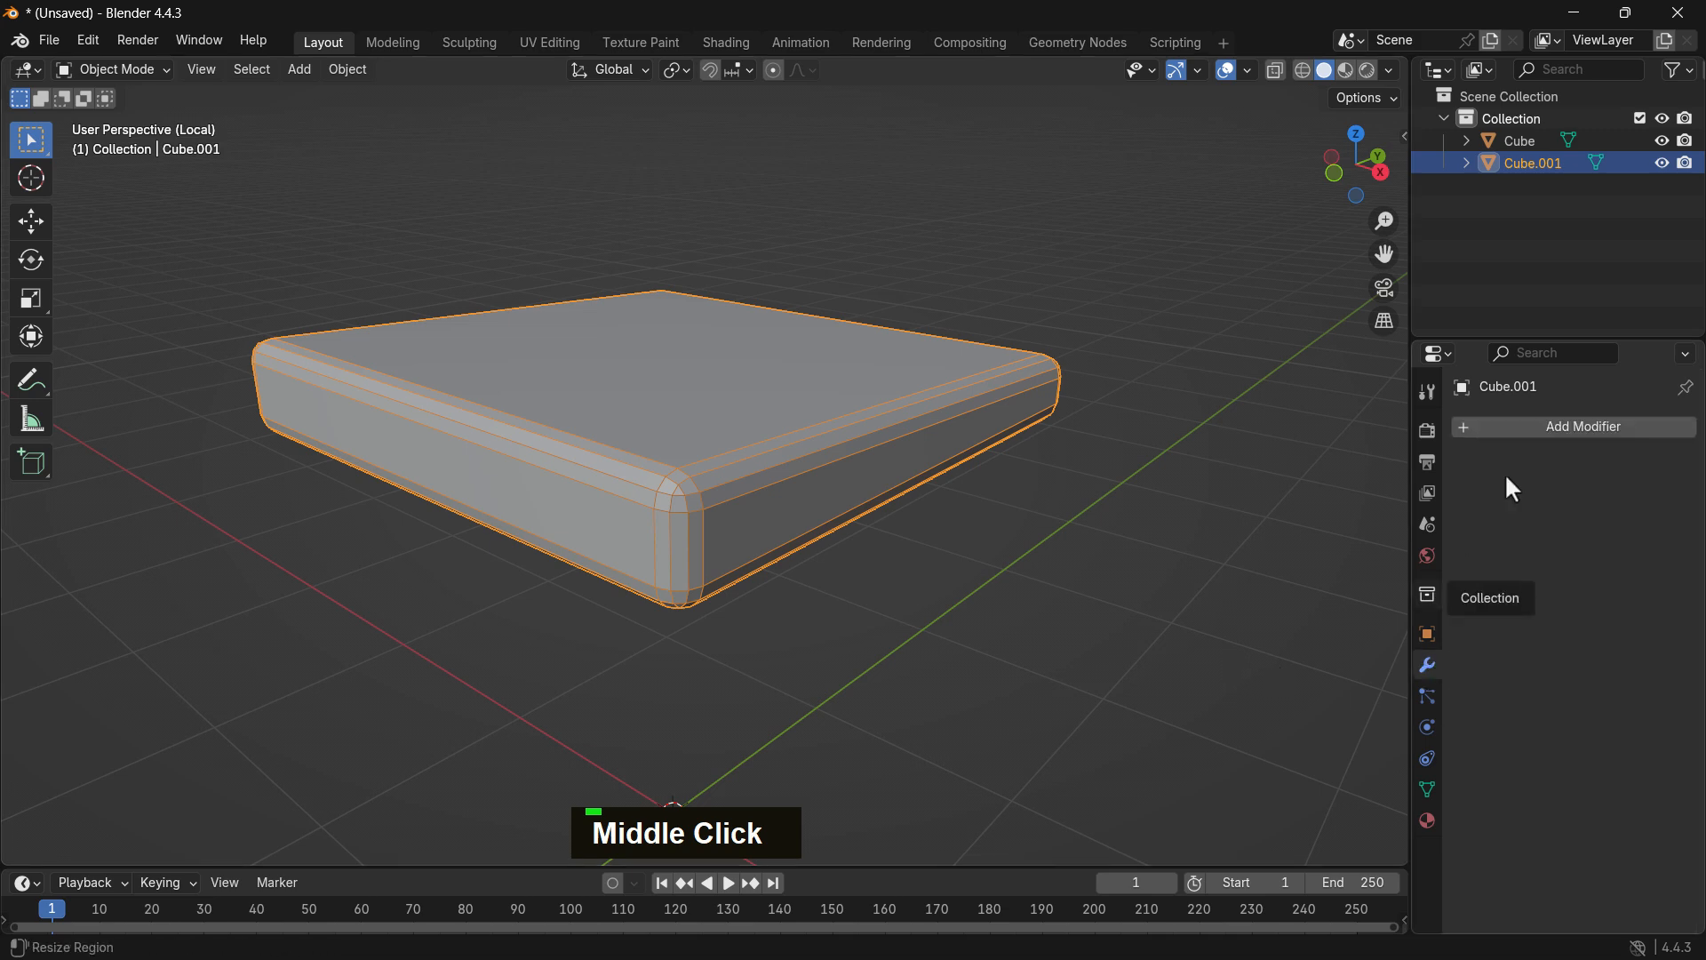
left_click(1530, 427)
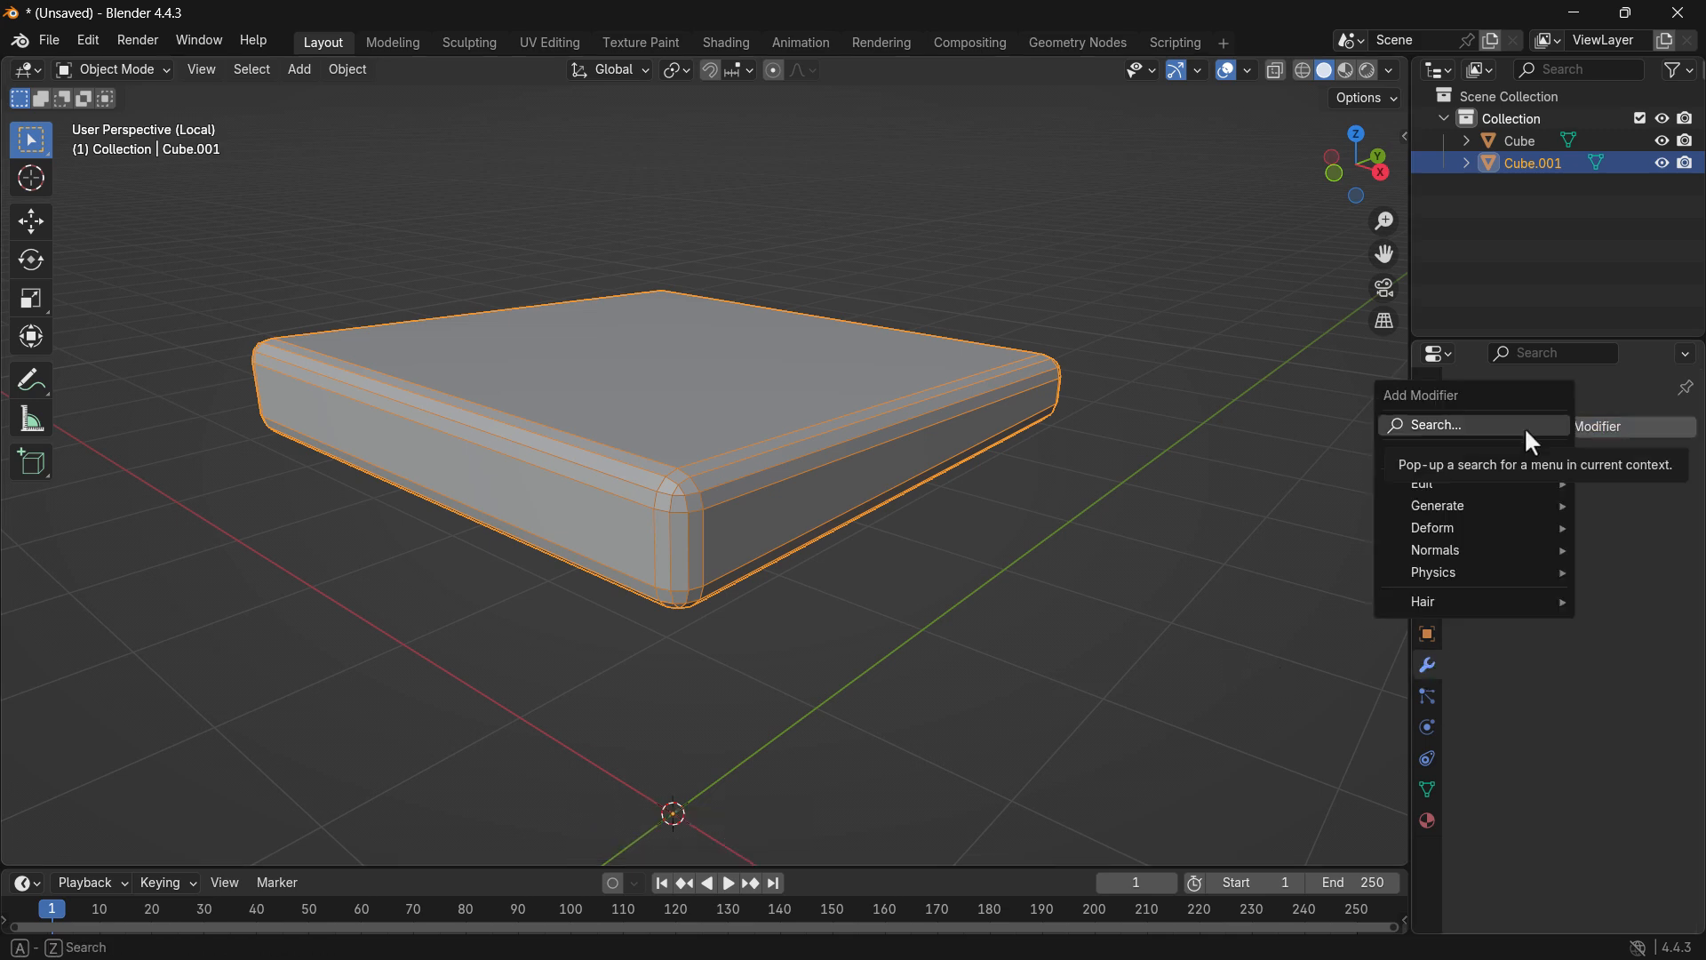
type("s")
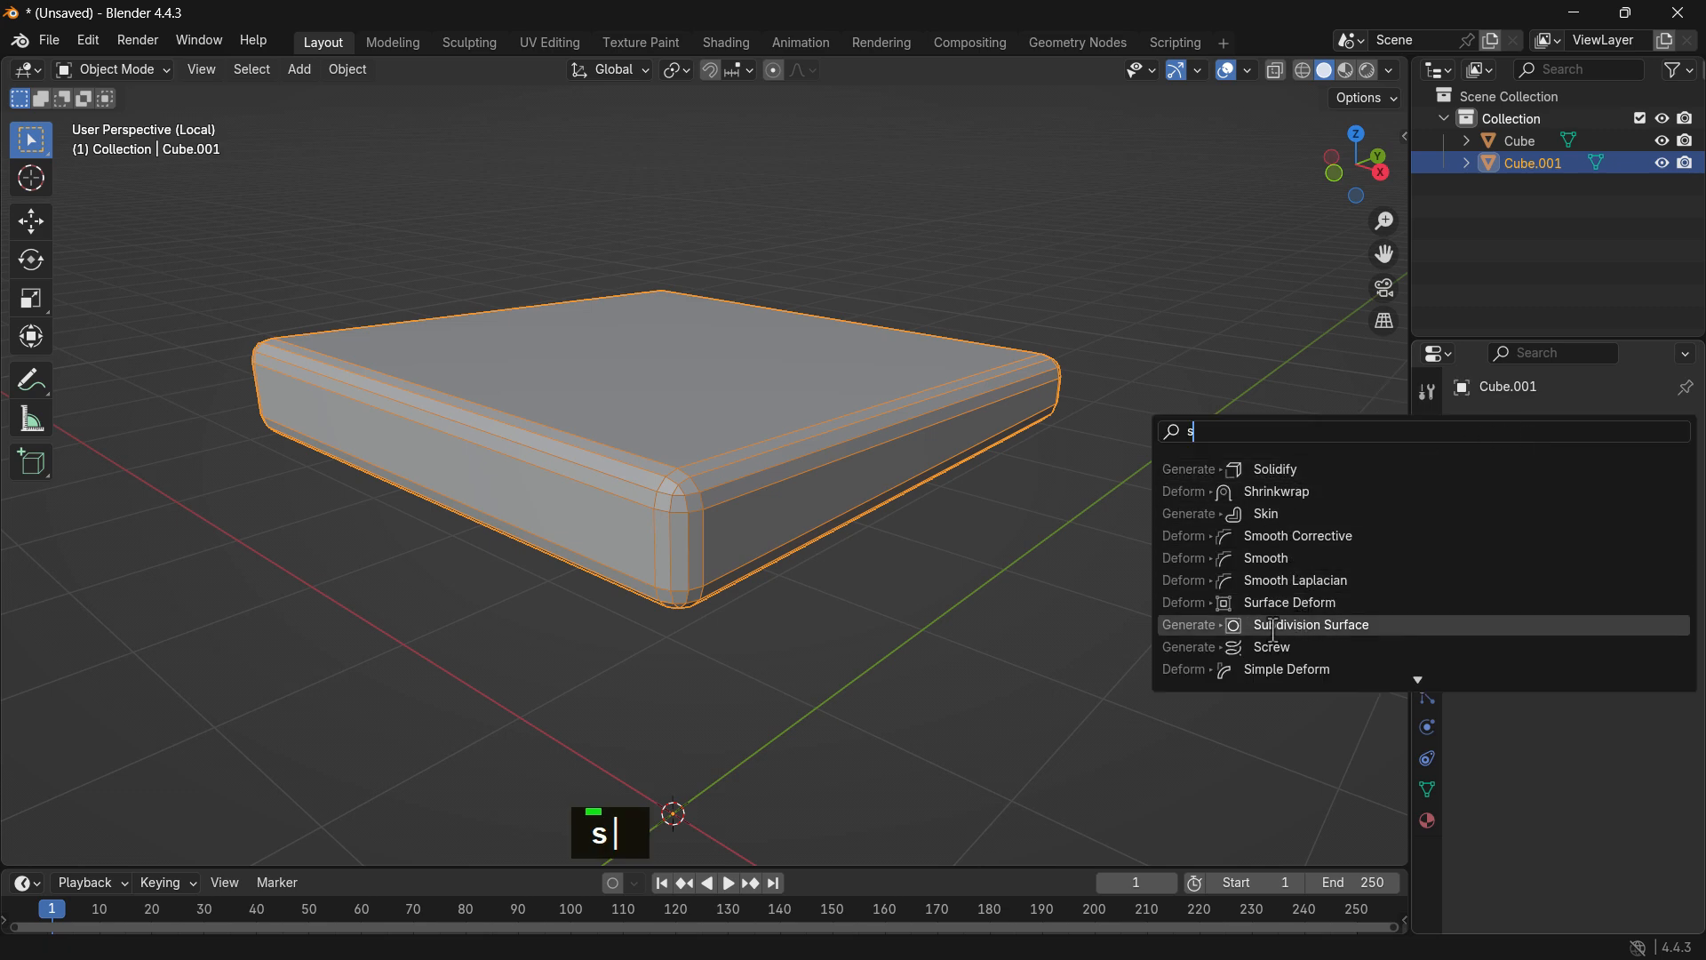
left_click(1377, 627)
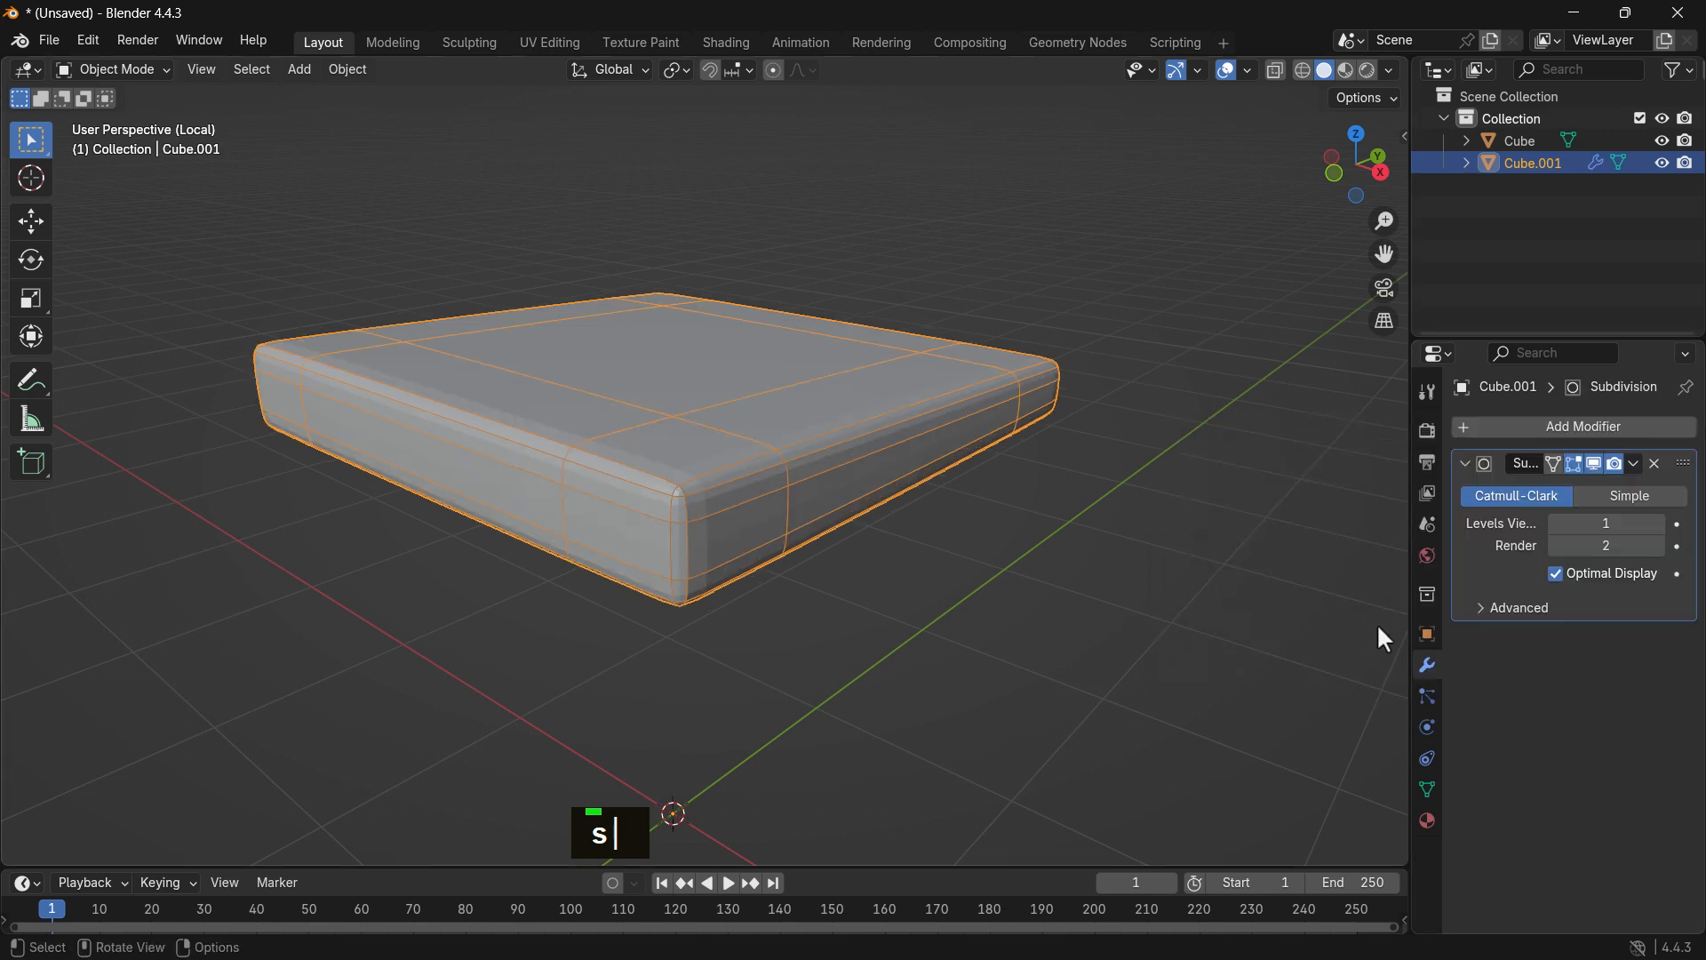
left_click(1658, 524)
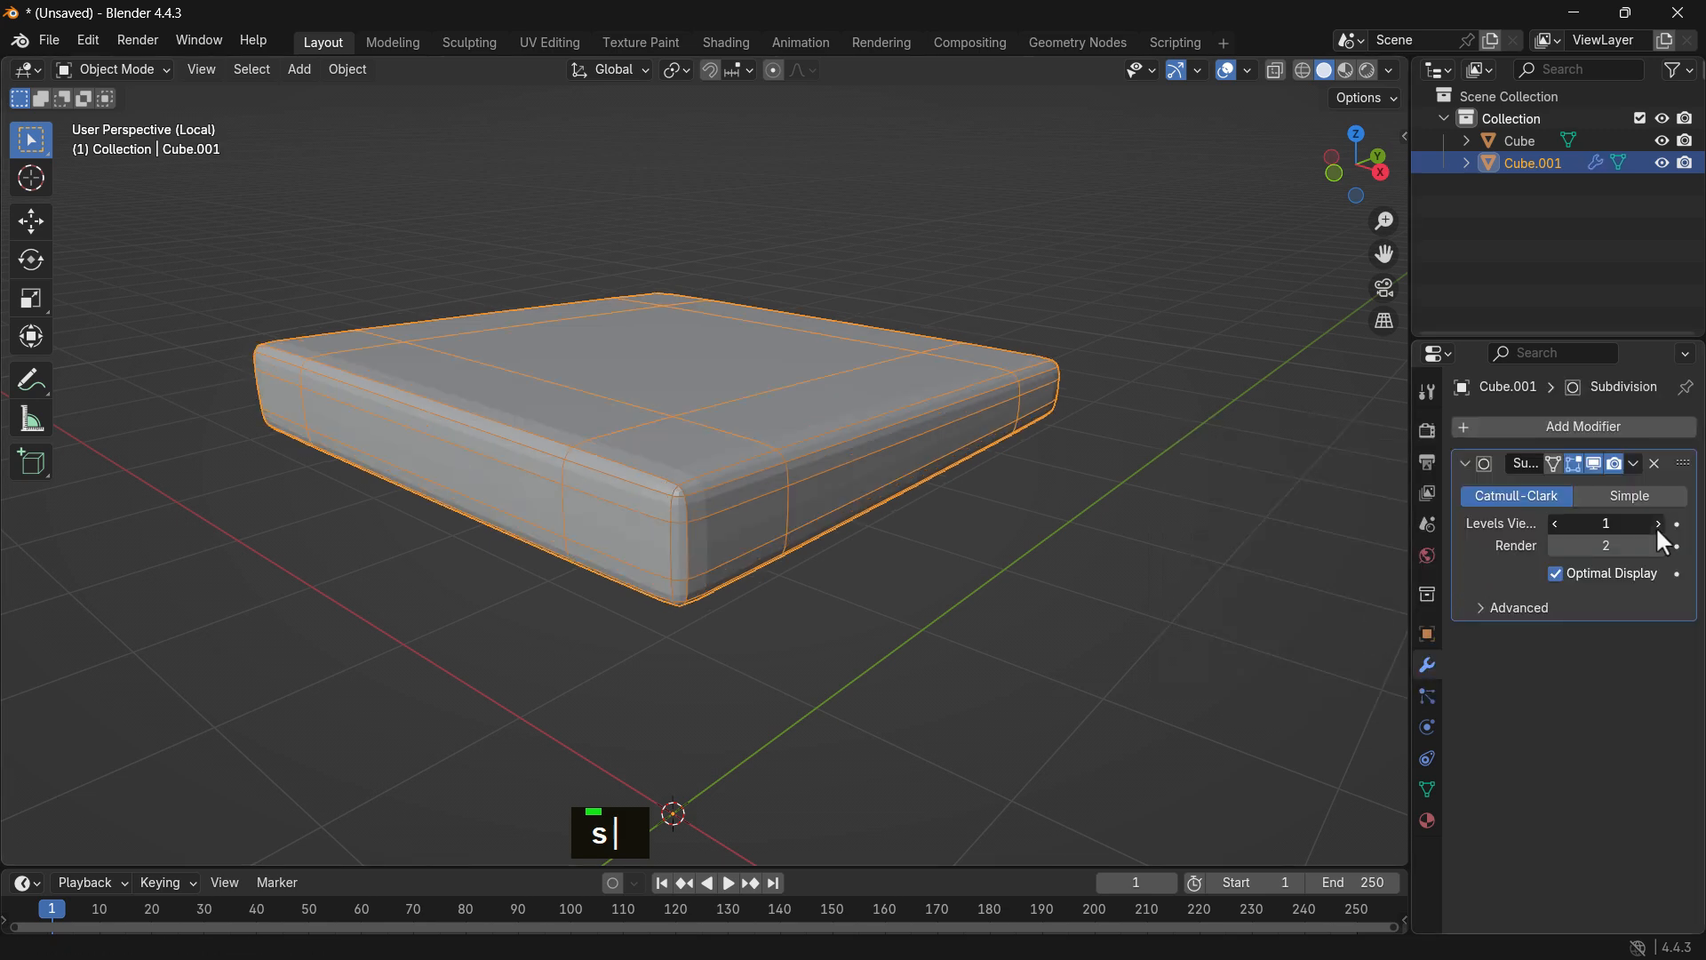
double_click(987, 608)
middle_click_drag(963, 586, 936, 580)
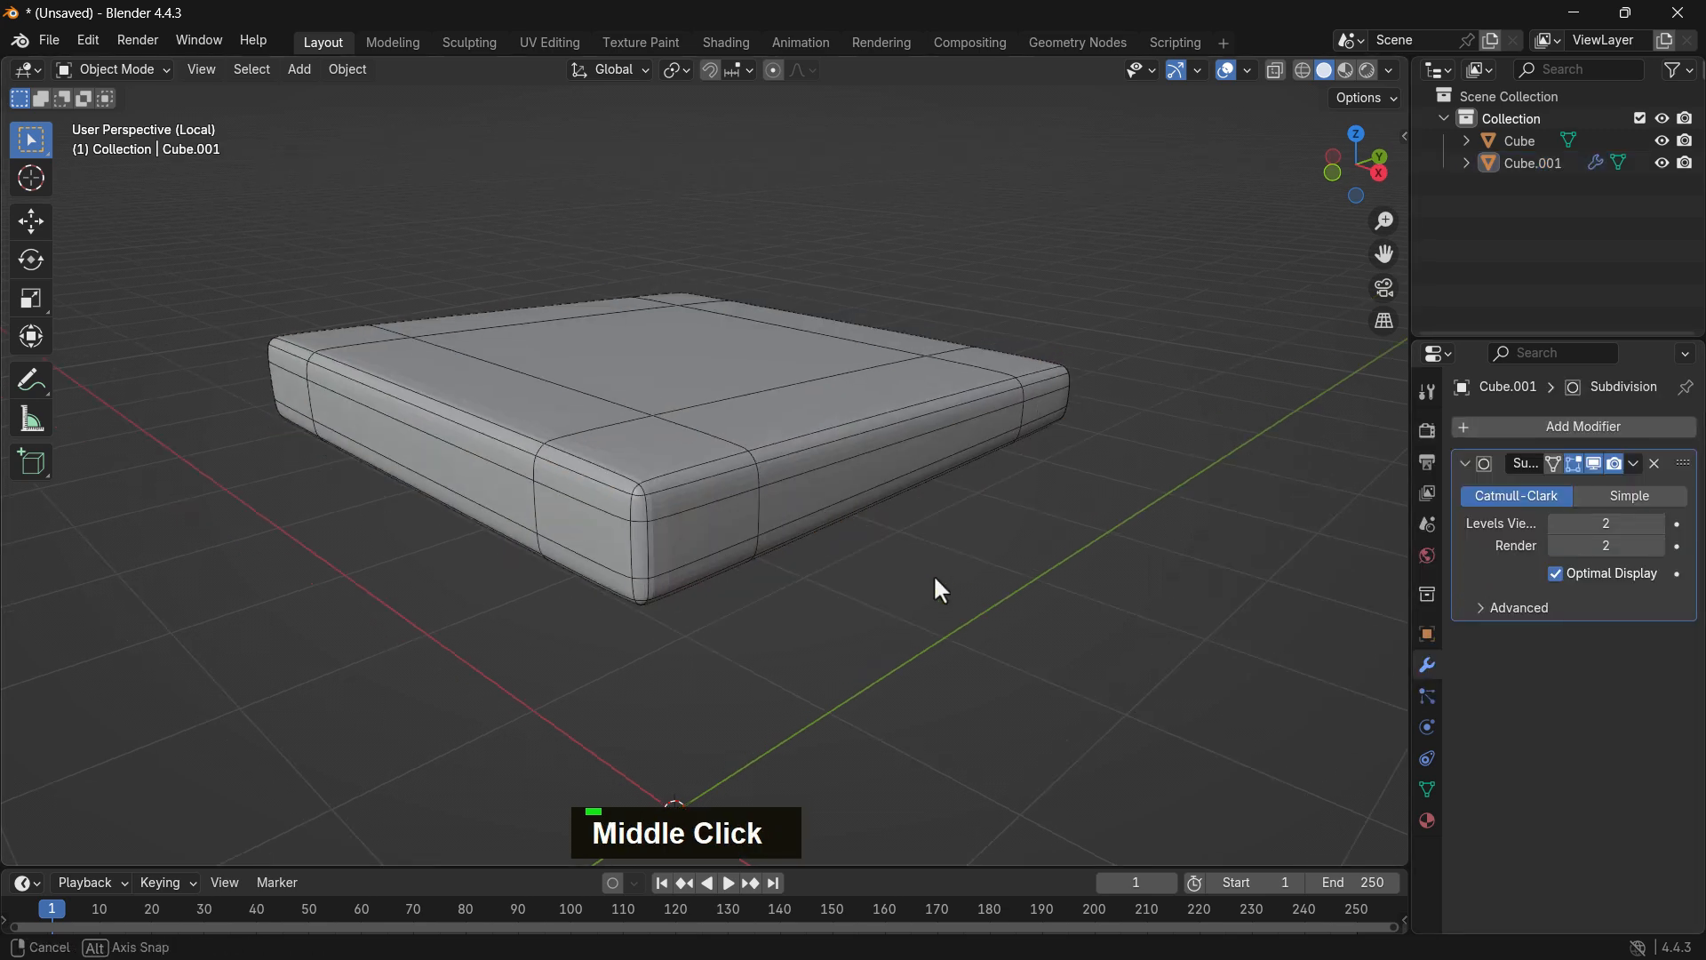
Hide the viewport overlays and examine the smoothed cushion from several sides.
left_click(1227, 71)
left_click(686, 503)
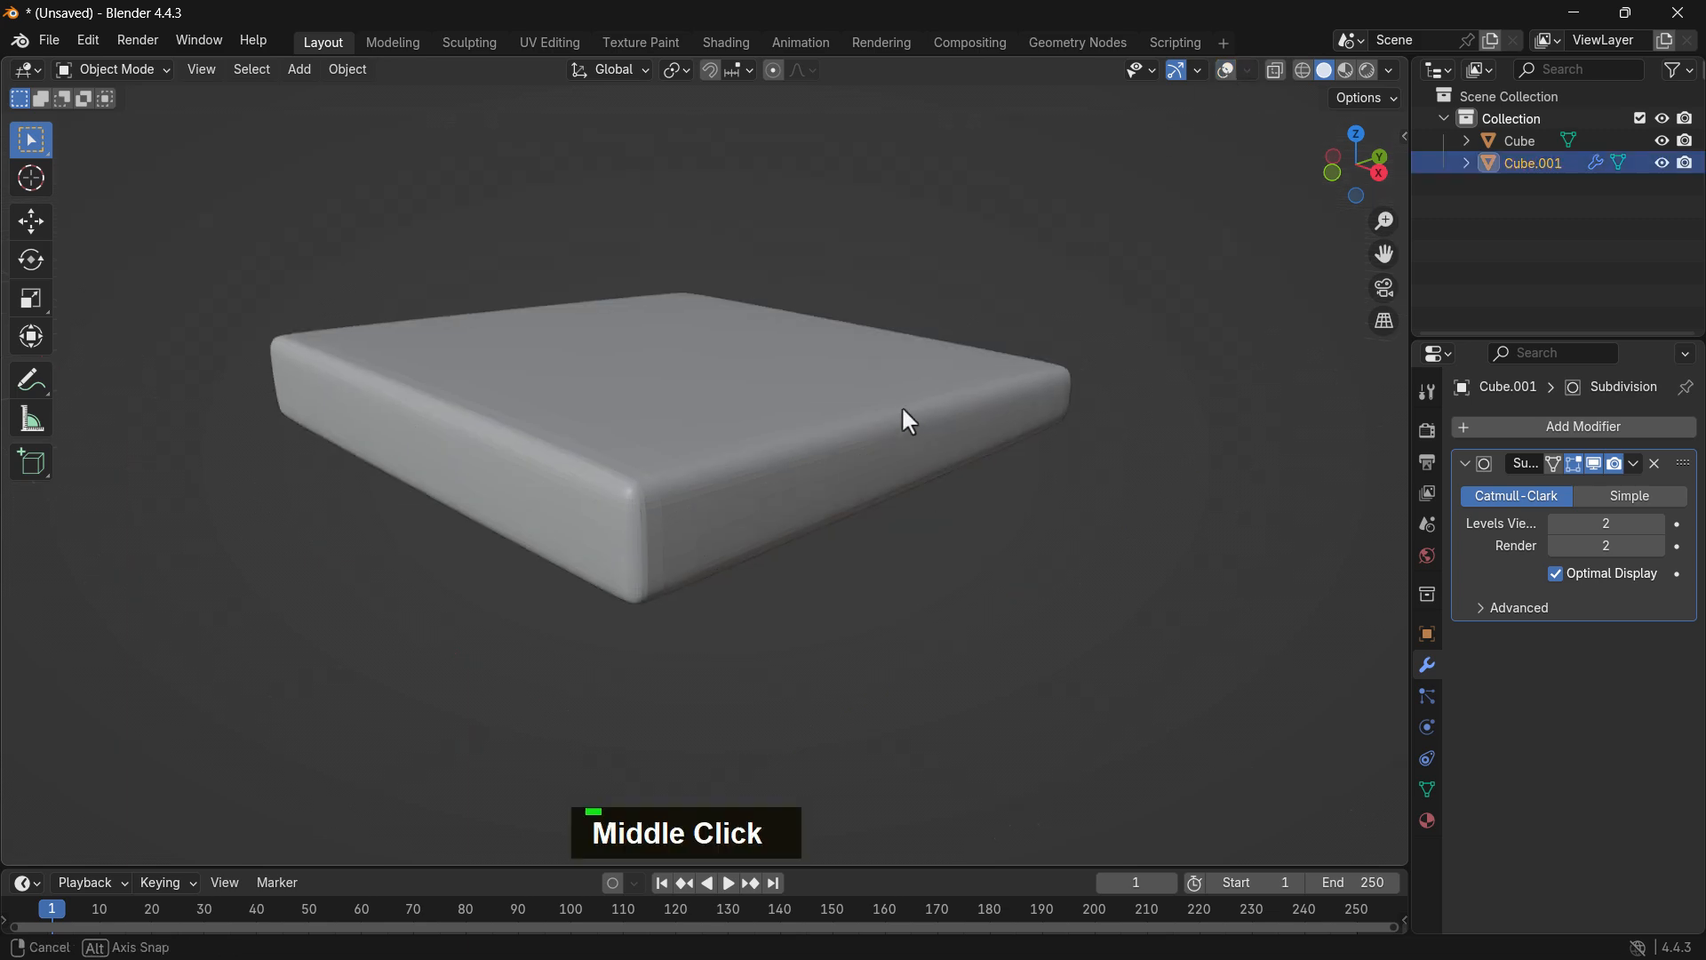
middle_click_drag(903, 419, 833, 430)
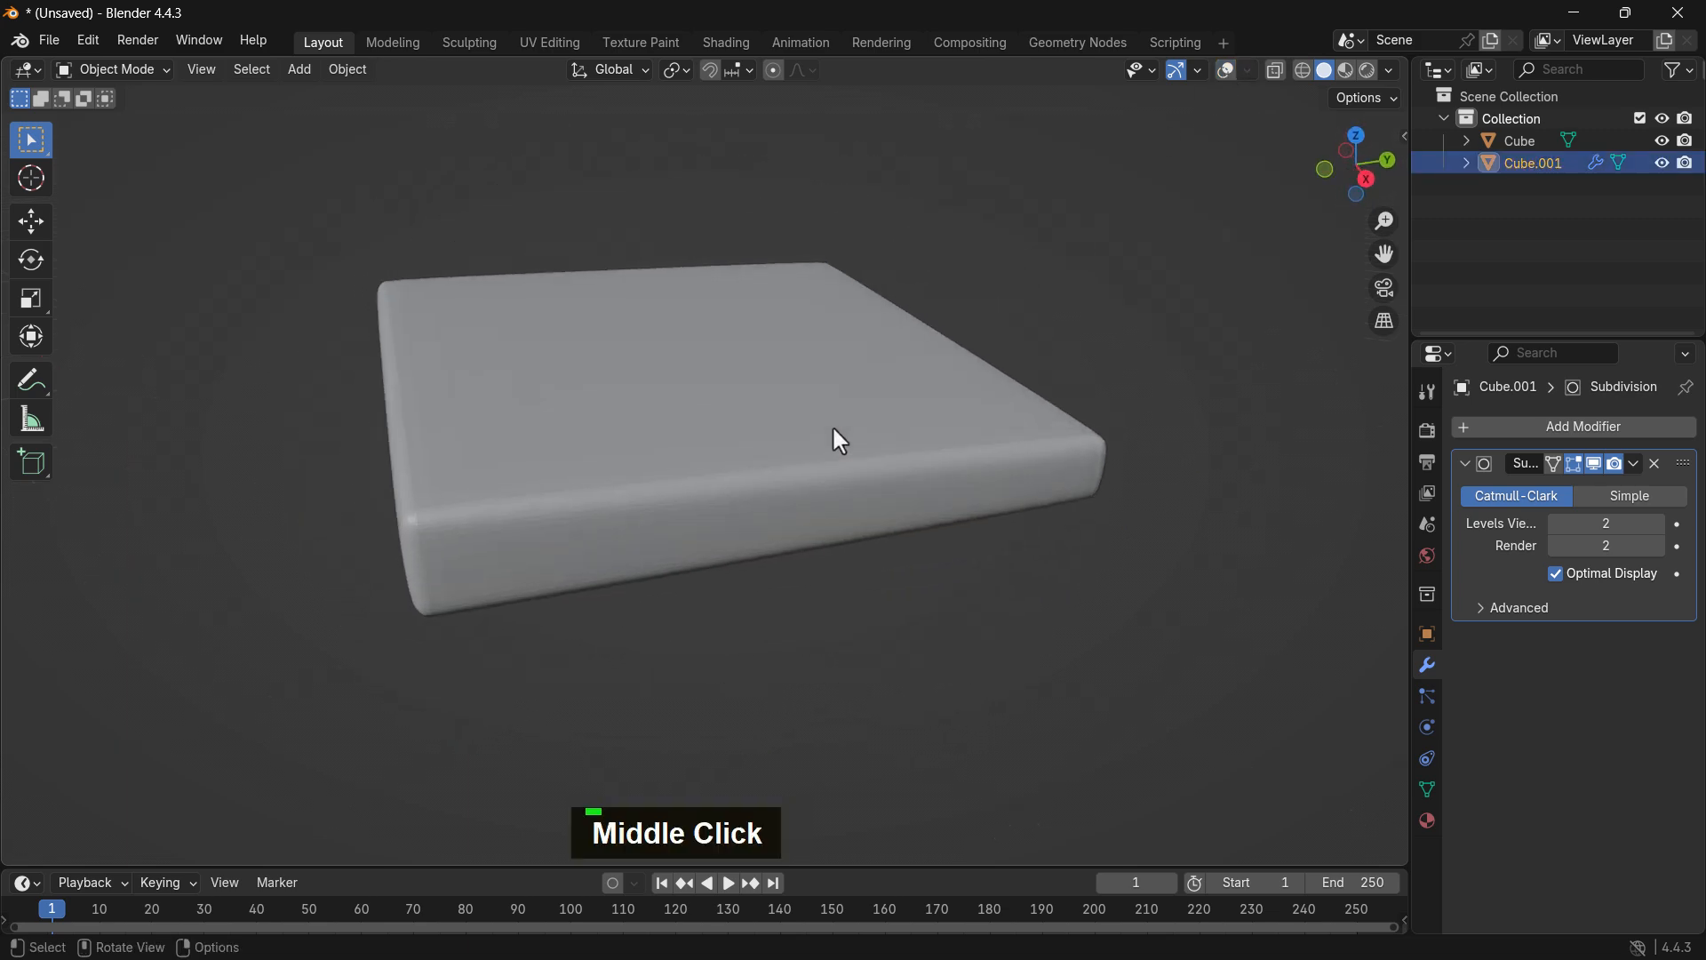
right_click(833, 430)
left_click(1132, 358)
scroll(695, 455, "down", 2)
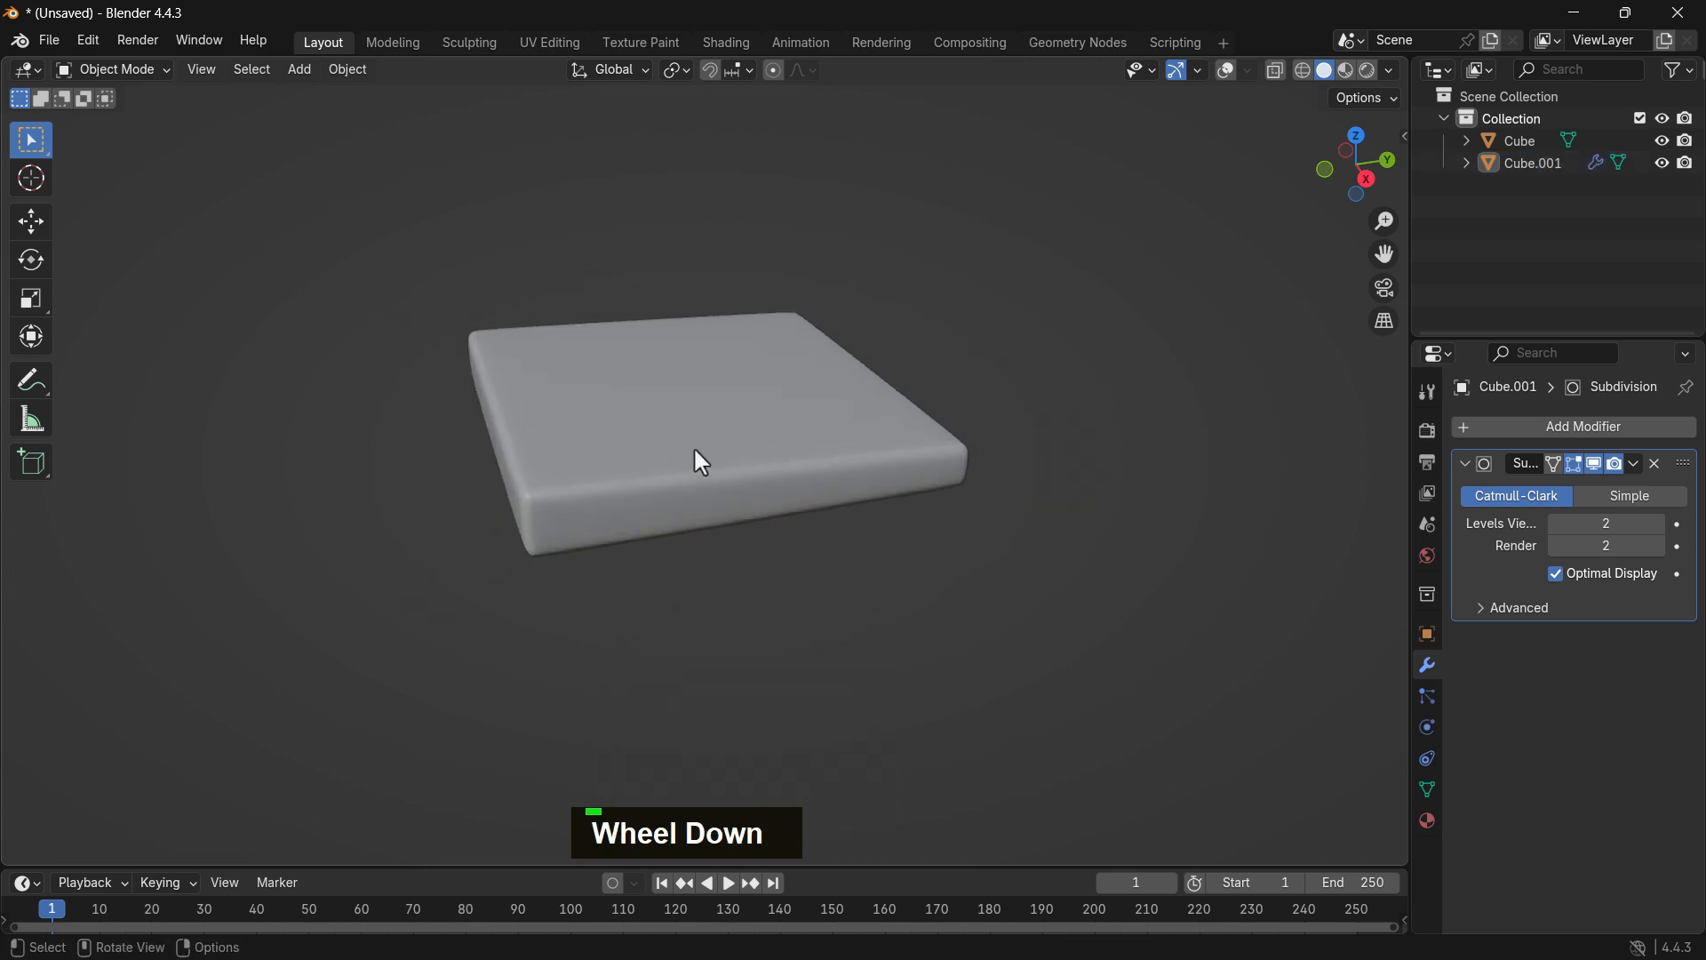
middle_click_drag(695, 455, 763, 459)
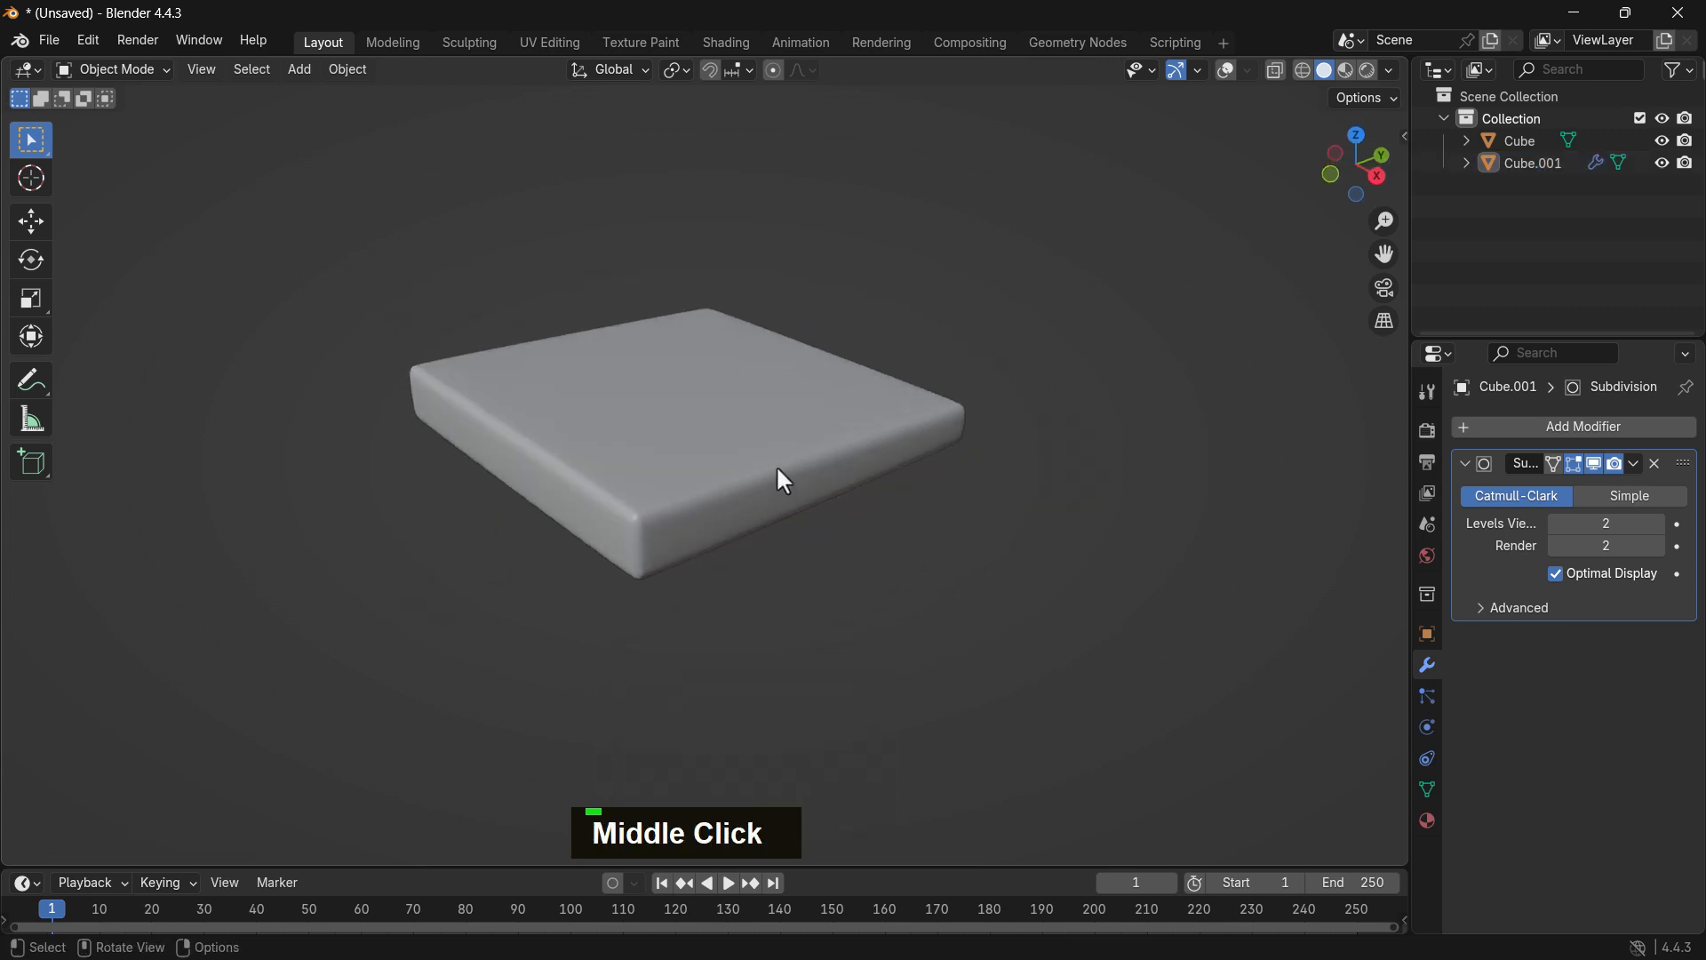
Leave local view to bring back the lower slab, and turn the viewport overlays back on.
key("slash")
middle_click_drag(951, 501, 921, 483)
left_click(822, 468)
middle_click_drag(825, 436, 953, 339)
left_click(1226, 70)
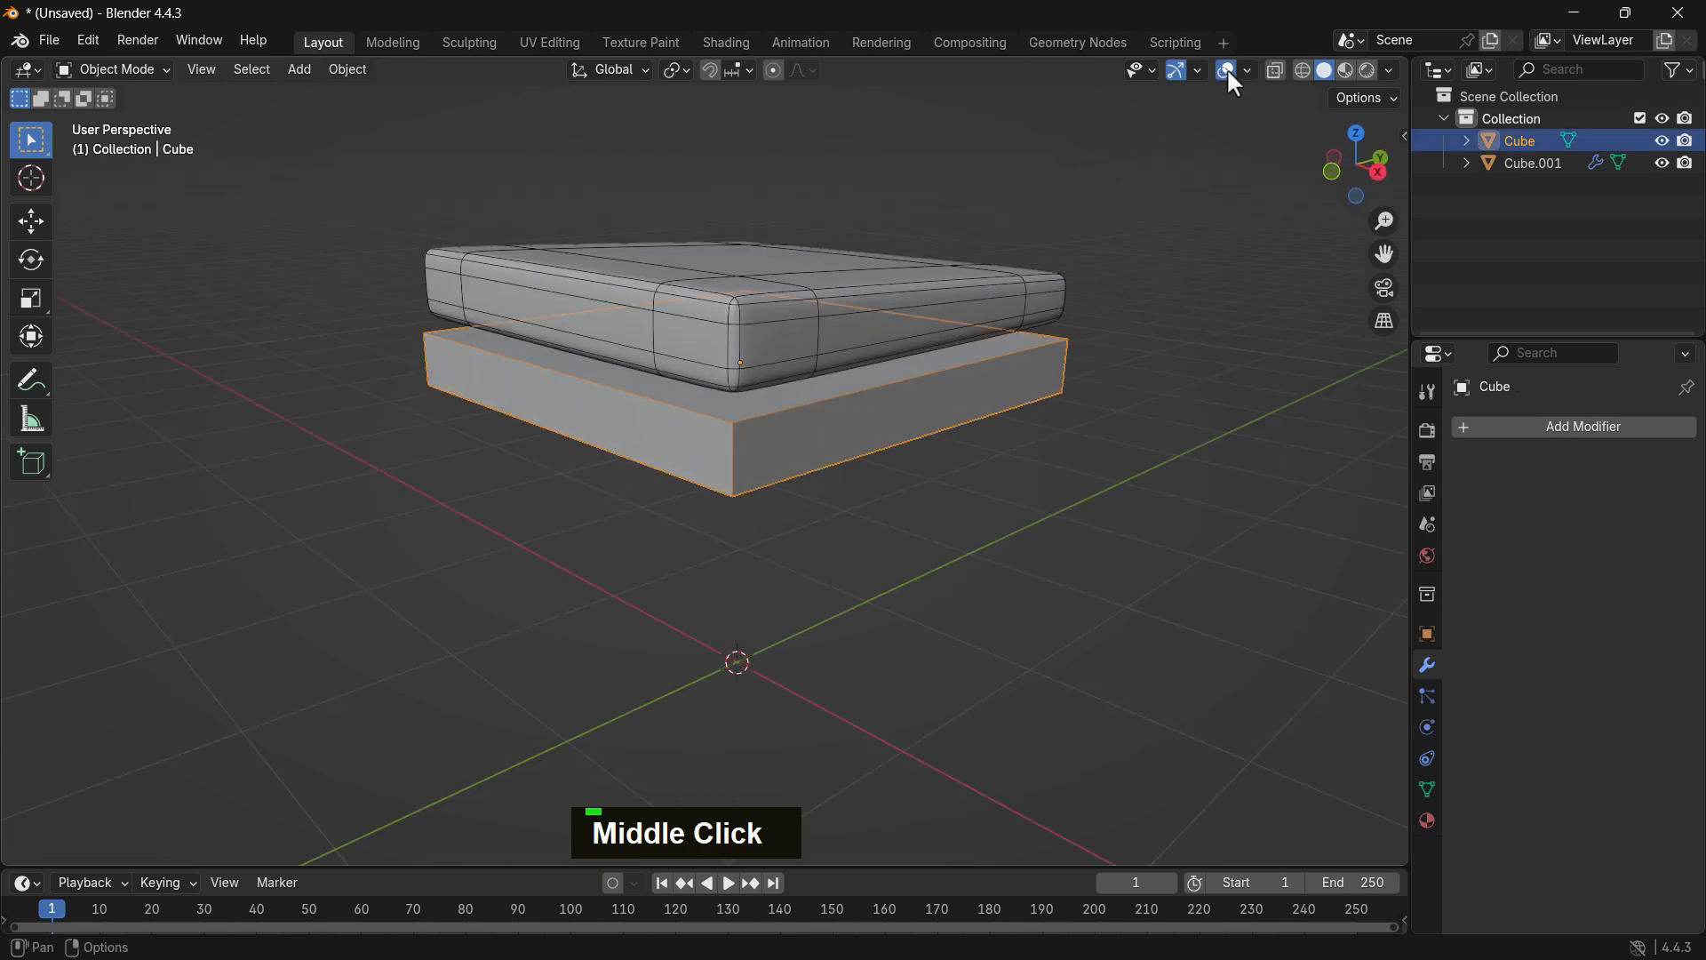
Scale the lower slab up slightly along Y and shift it slightly along Y so it extends further past one edge of the cushion.
left_click(1212, 318)
left_click(905, 415)
middle_click_drag(1035, 401, 920, 413)
key("s")
key("y")
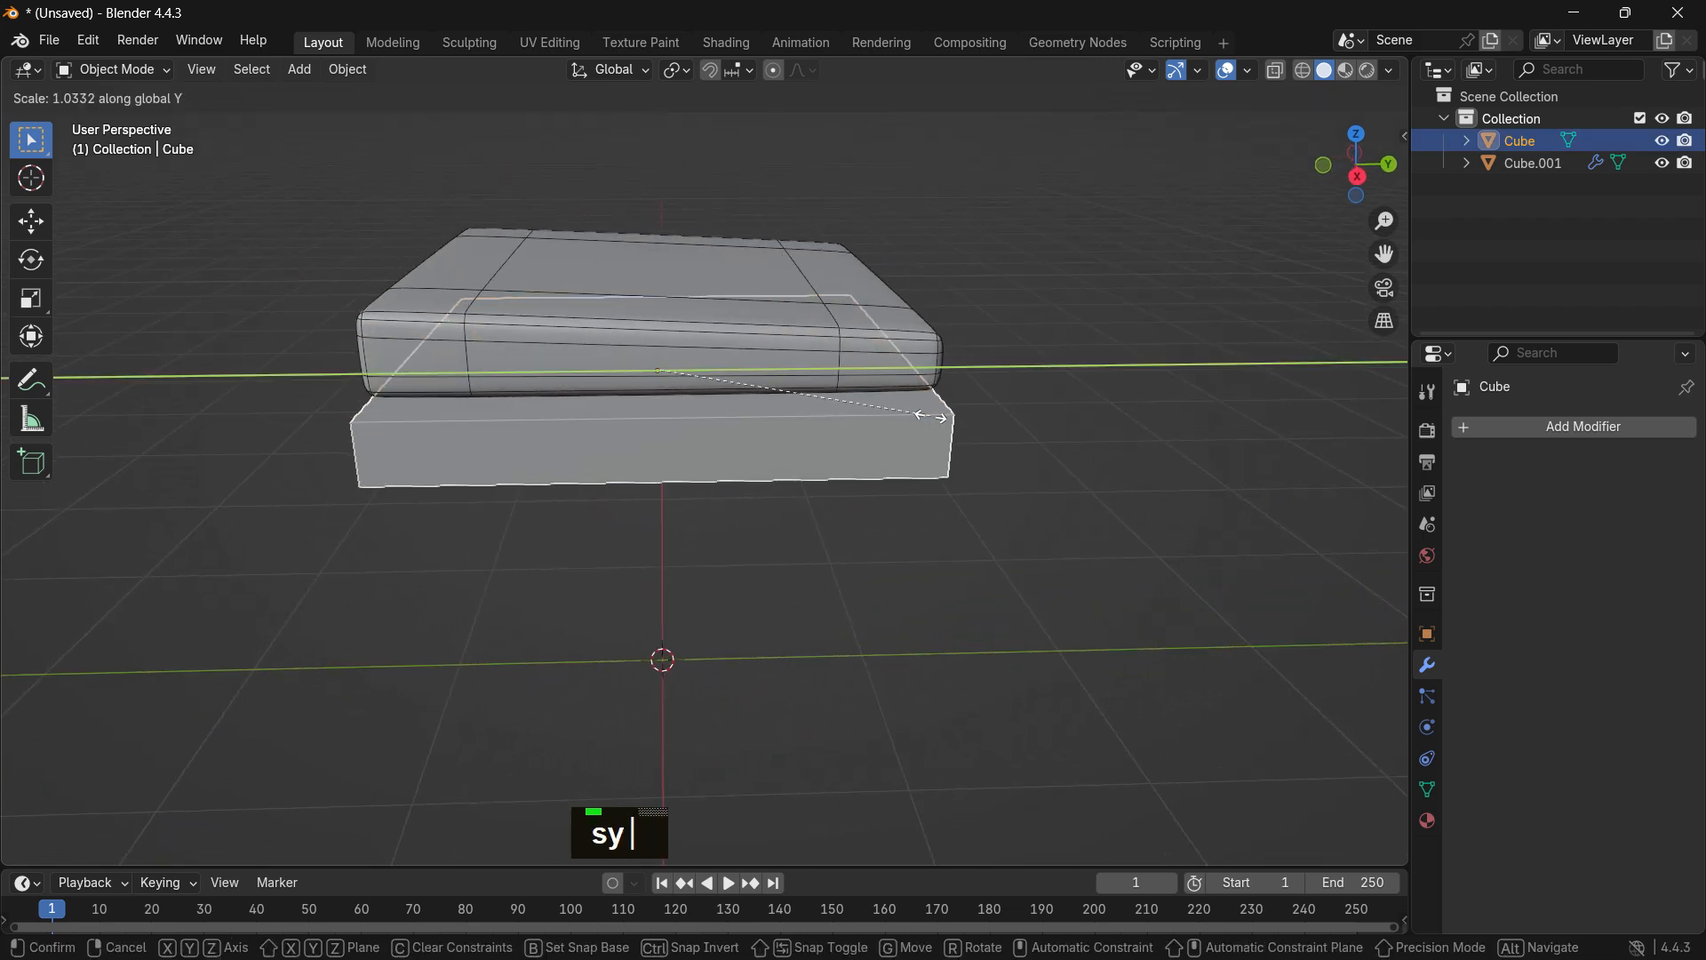
left_click(936, 417)
key("g")
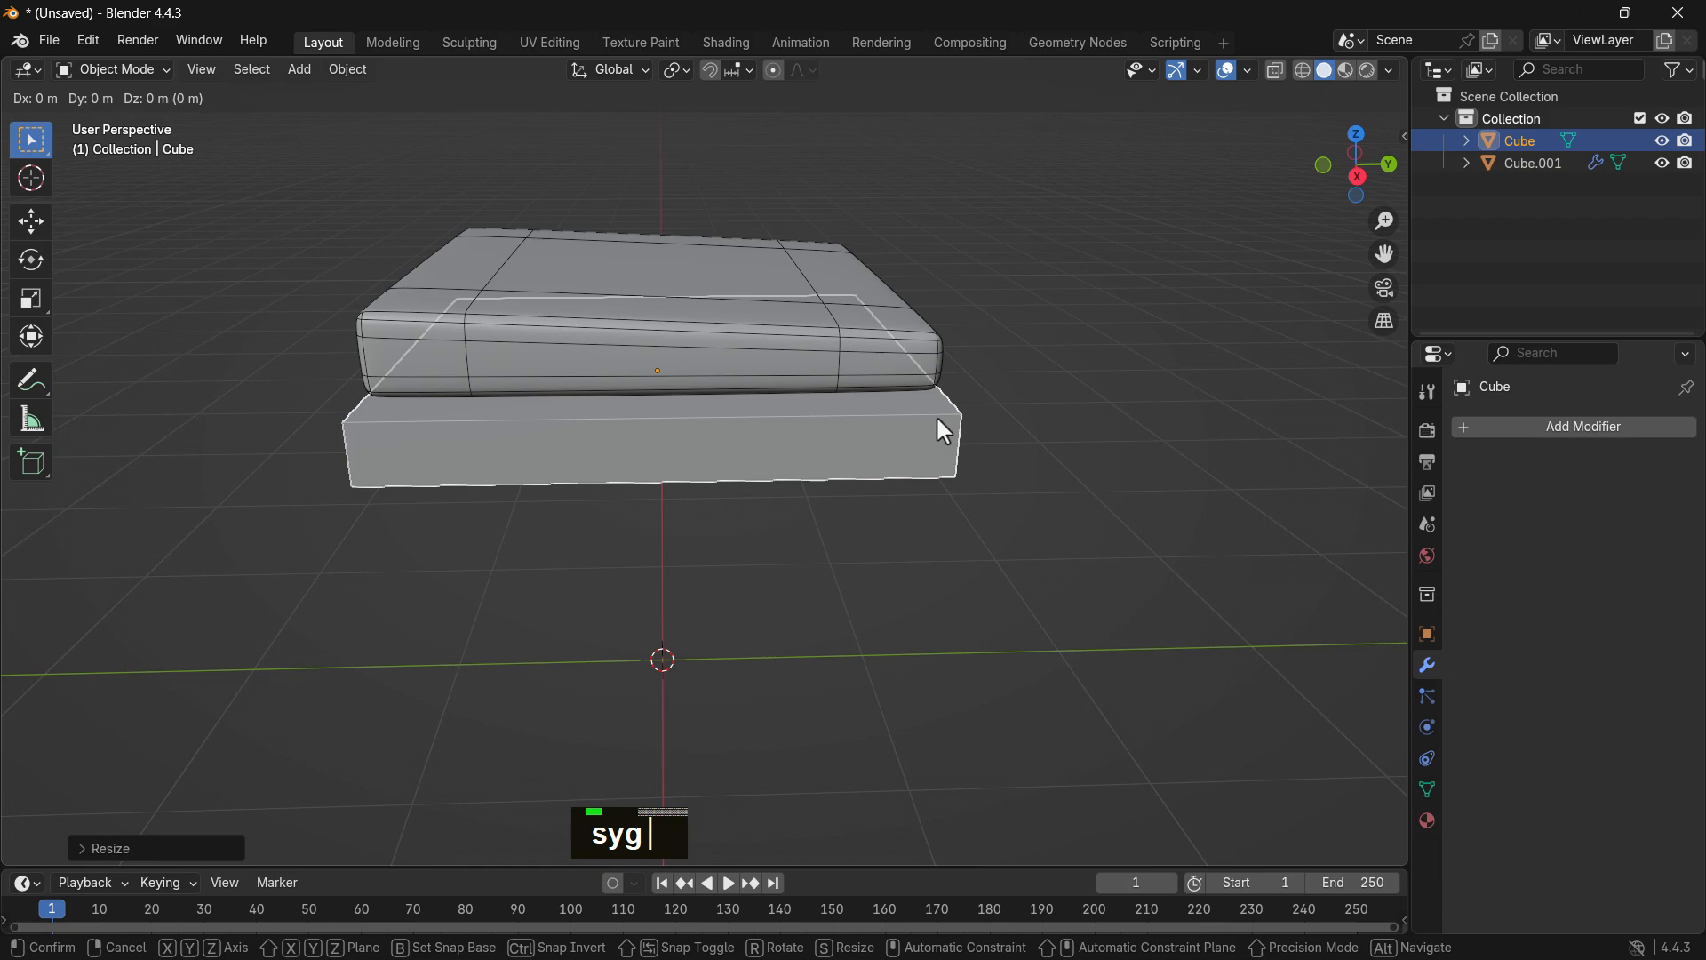
key("y")
left_click(868, 441)
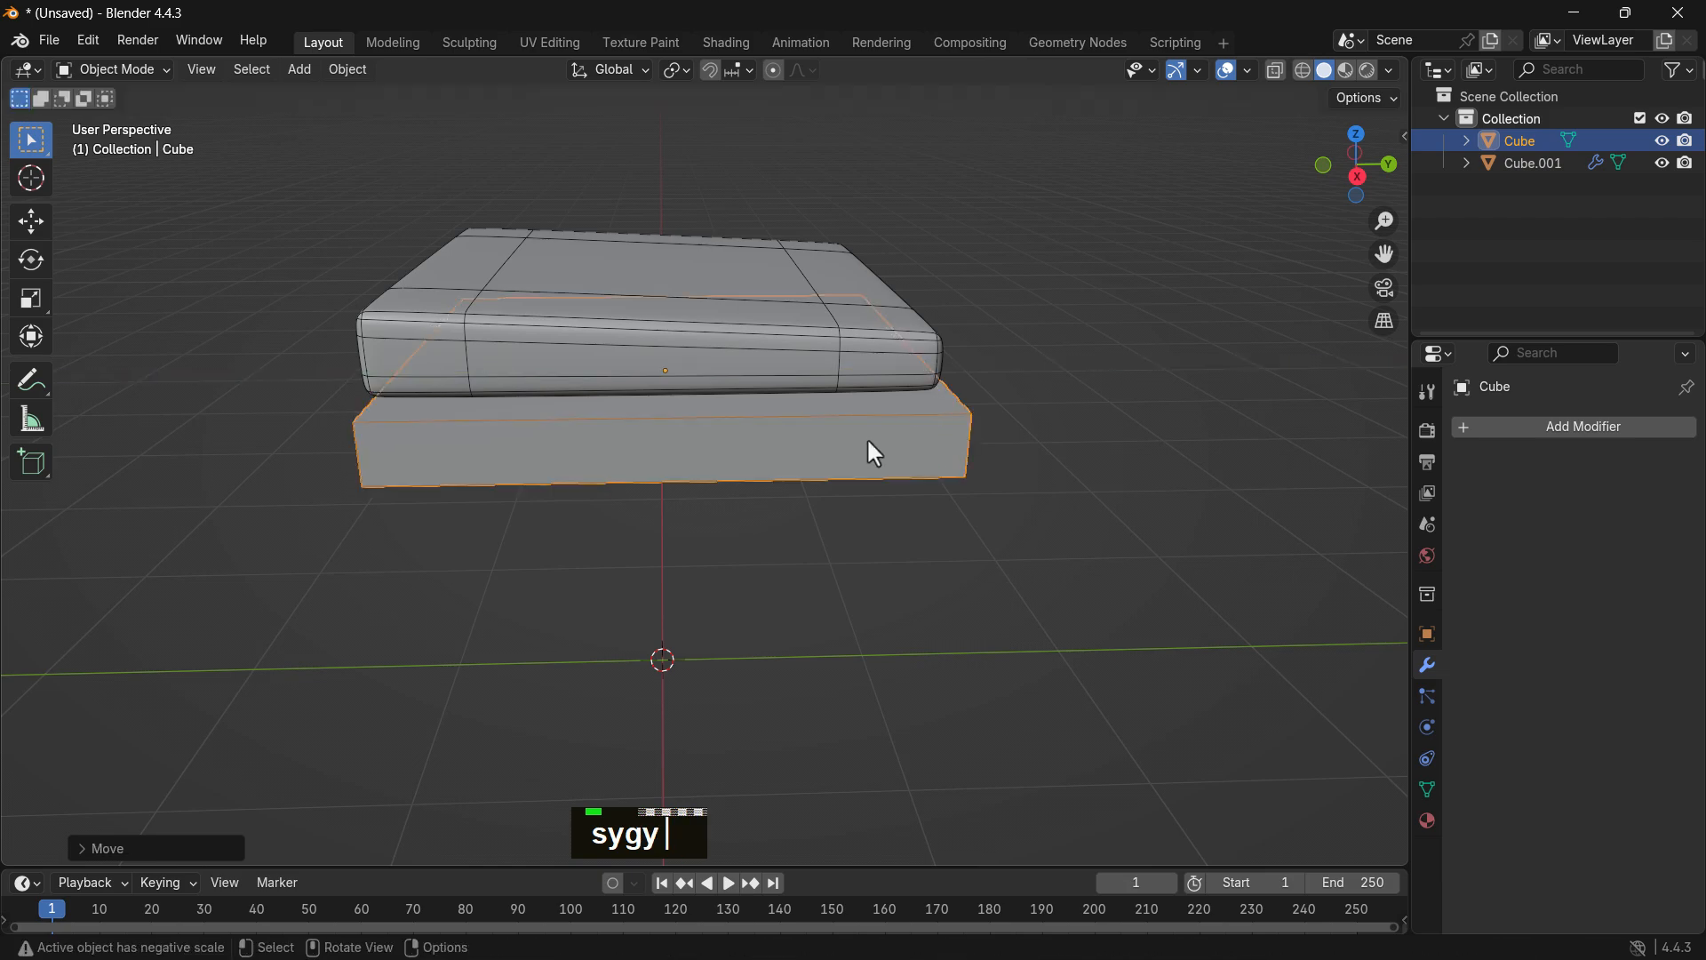
In Edit Mode, add two loop cuts across the lower slab and scale them apart along X toward its side edges.
middle_click_drag(869, 442, 948, 463)
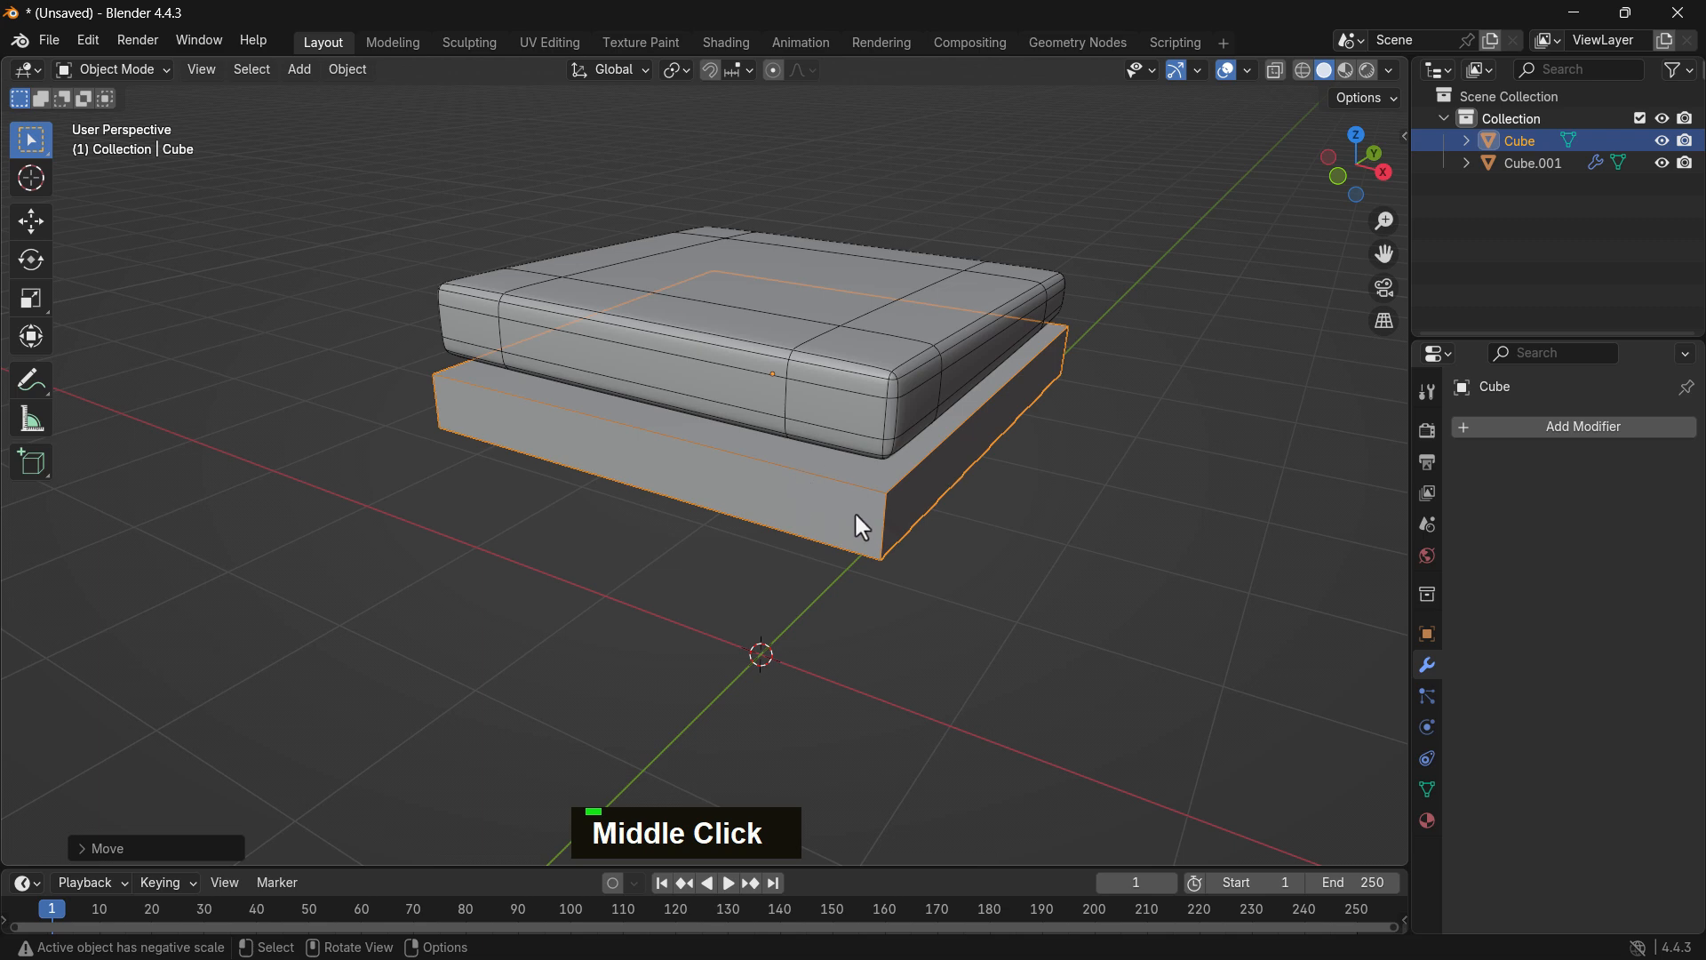
middle_click_drag(855, 513, 830, 491)
key("Tab")
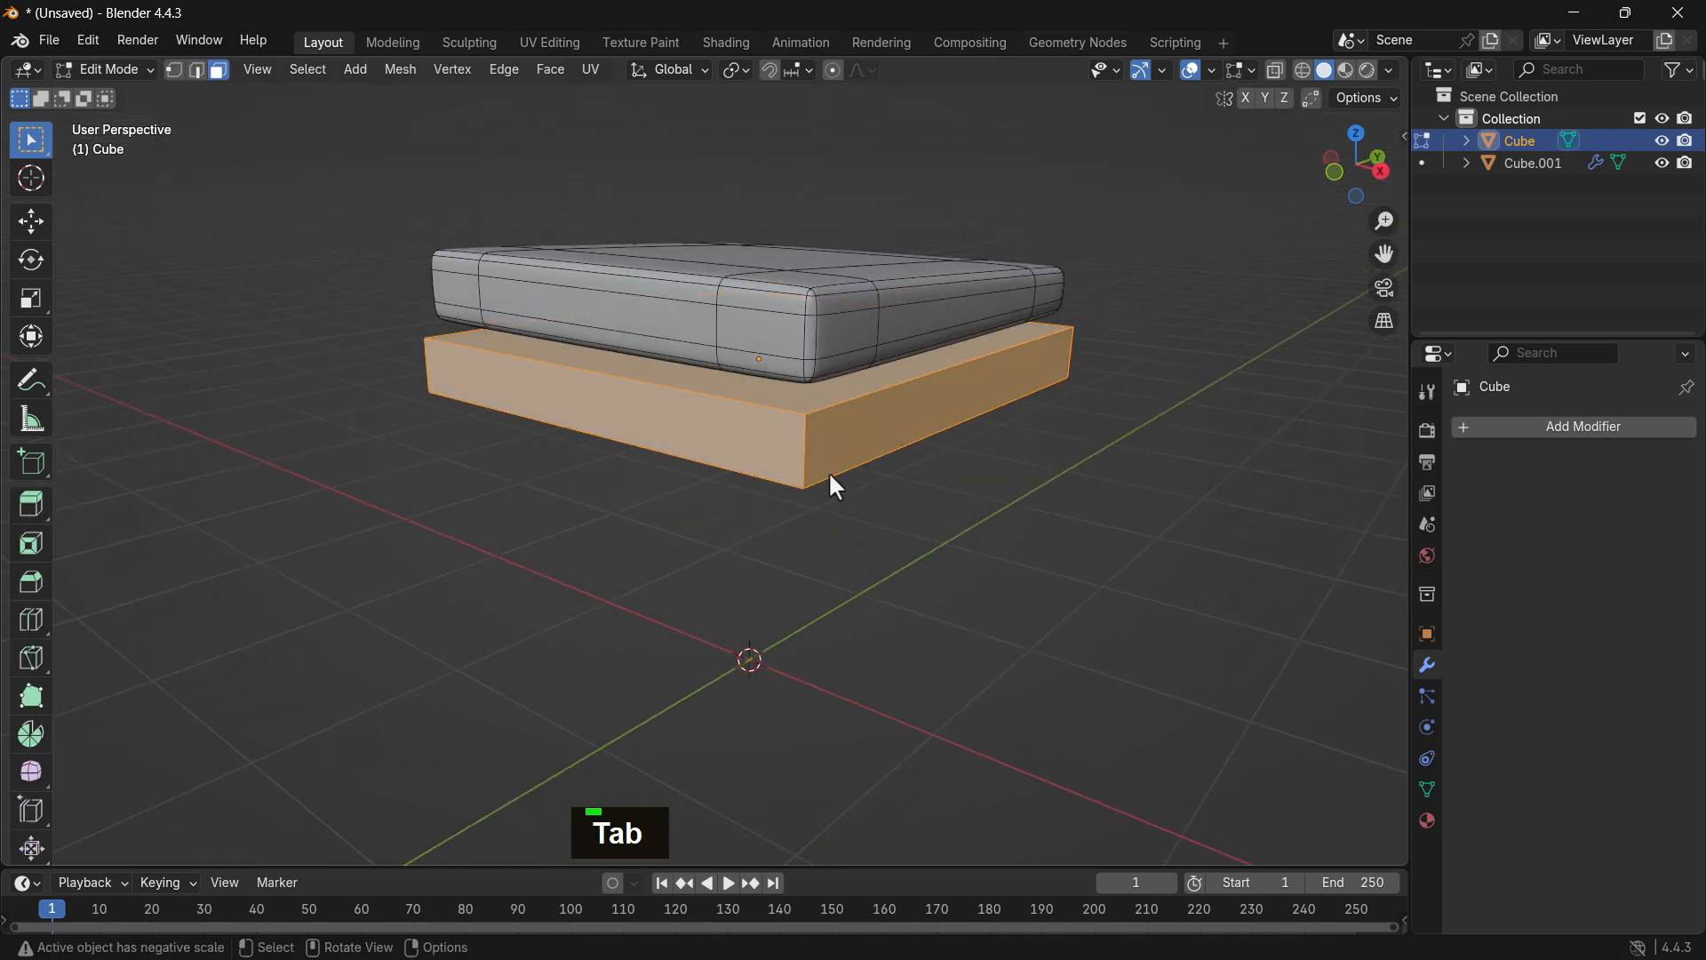
left_click(199, 76)
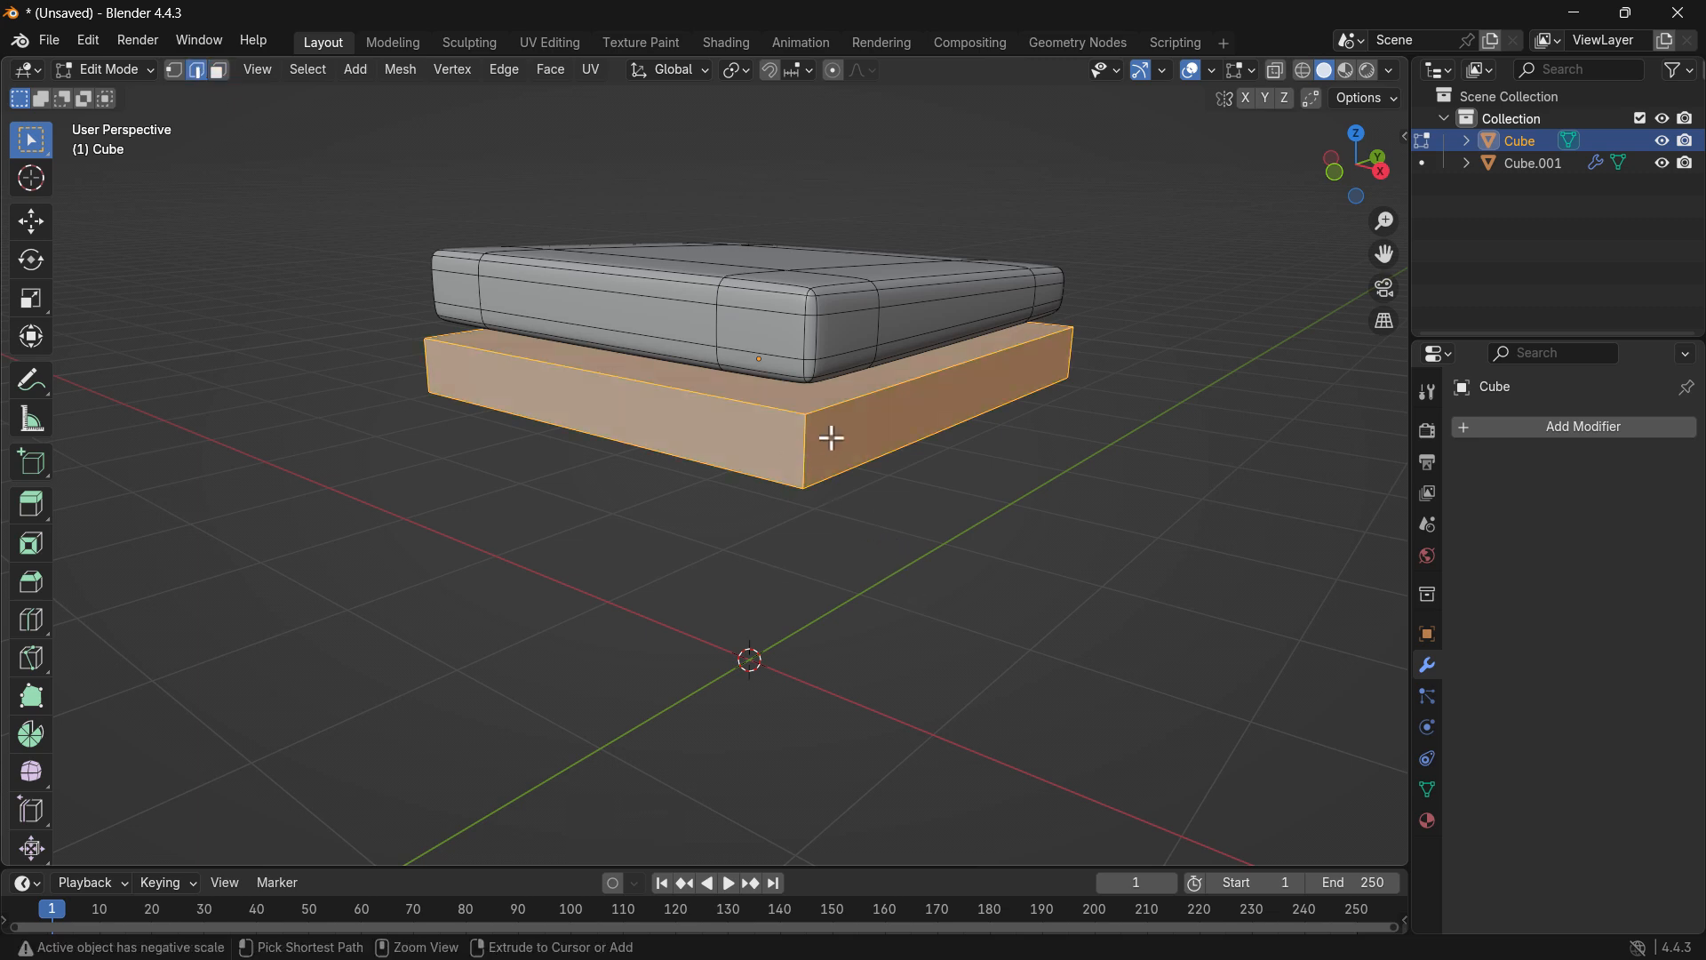
key("ctrl+r")
scroll(738, 423, "up", 1)
left_click(737, 423)
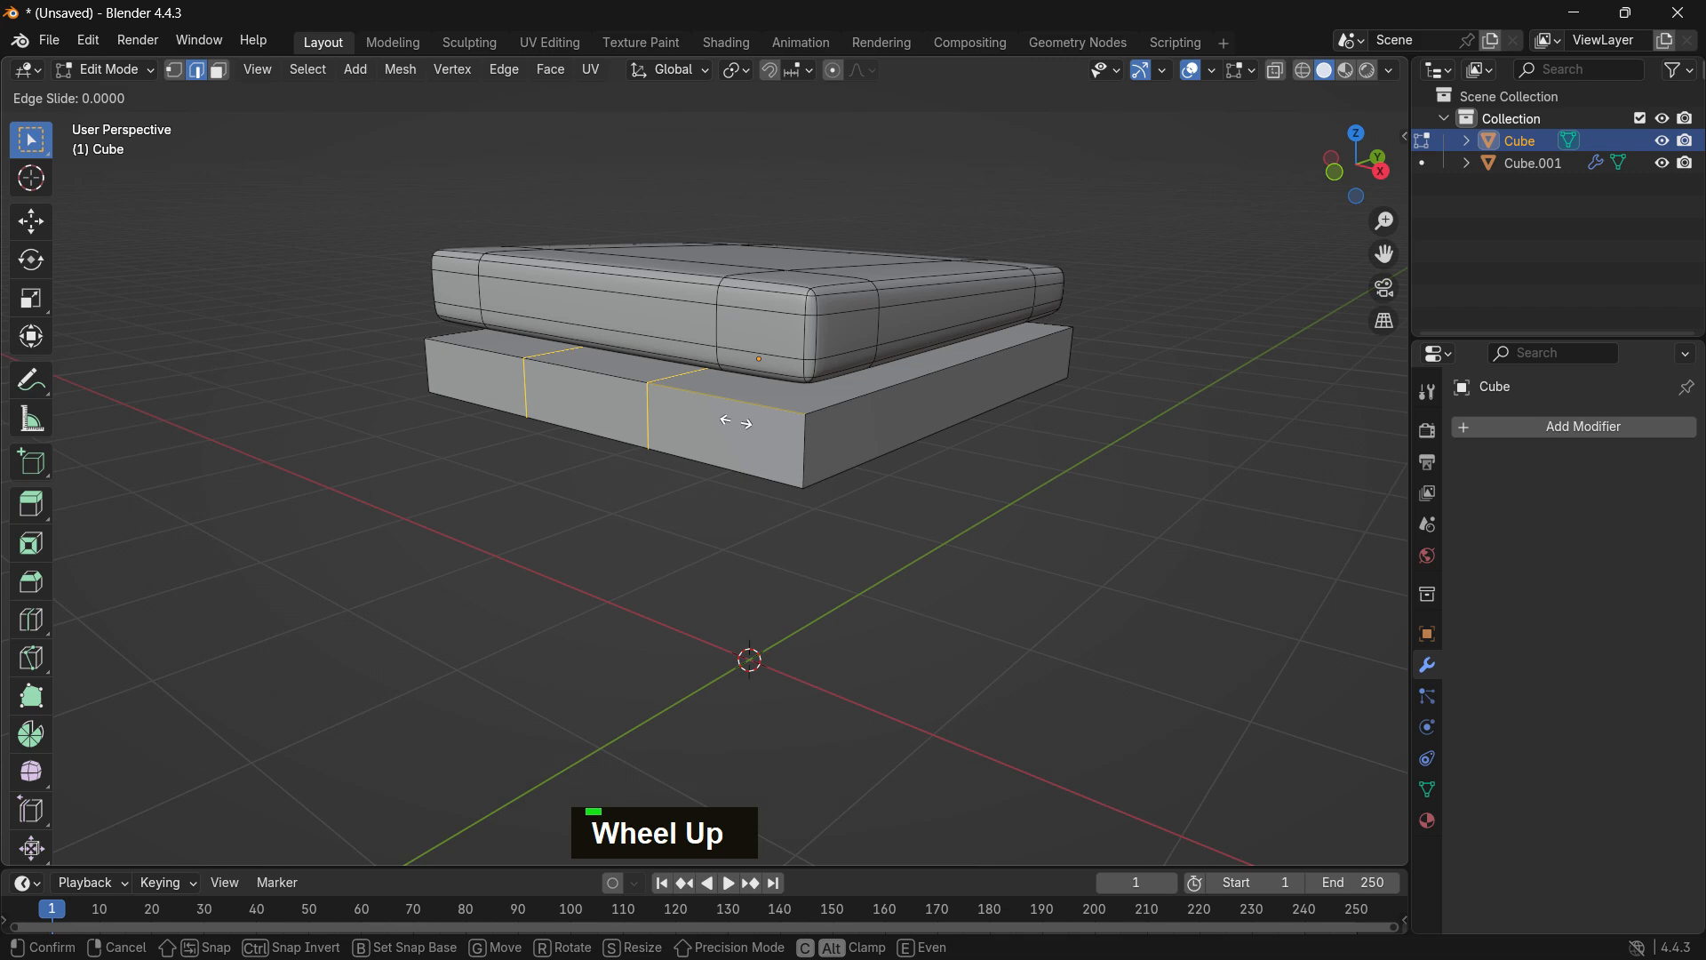
key("s")
key("x")
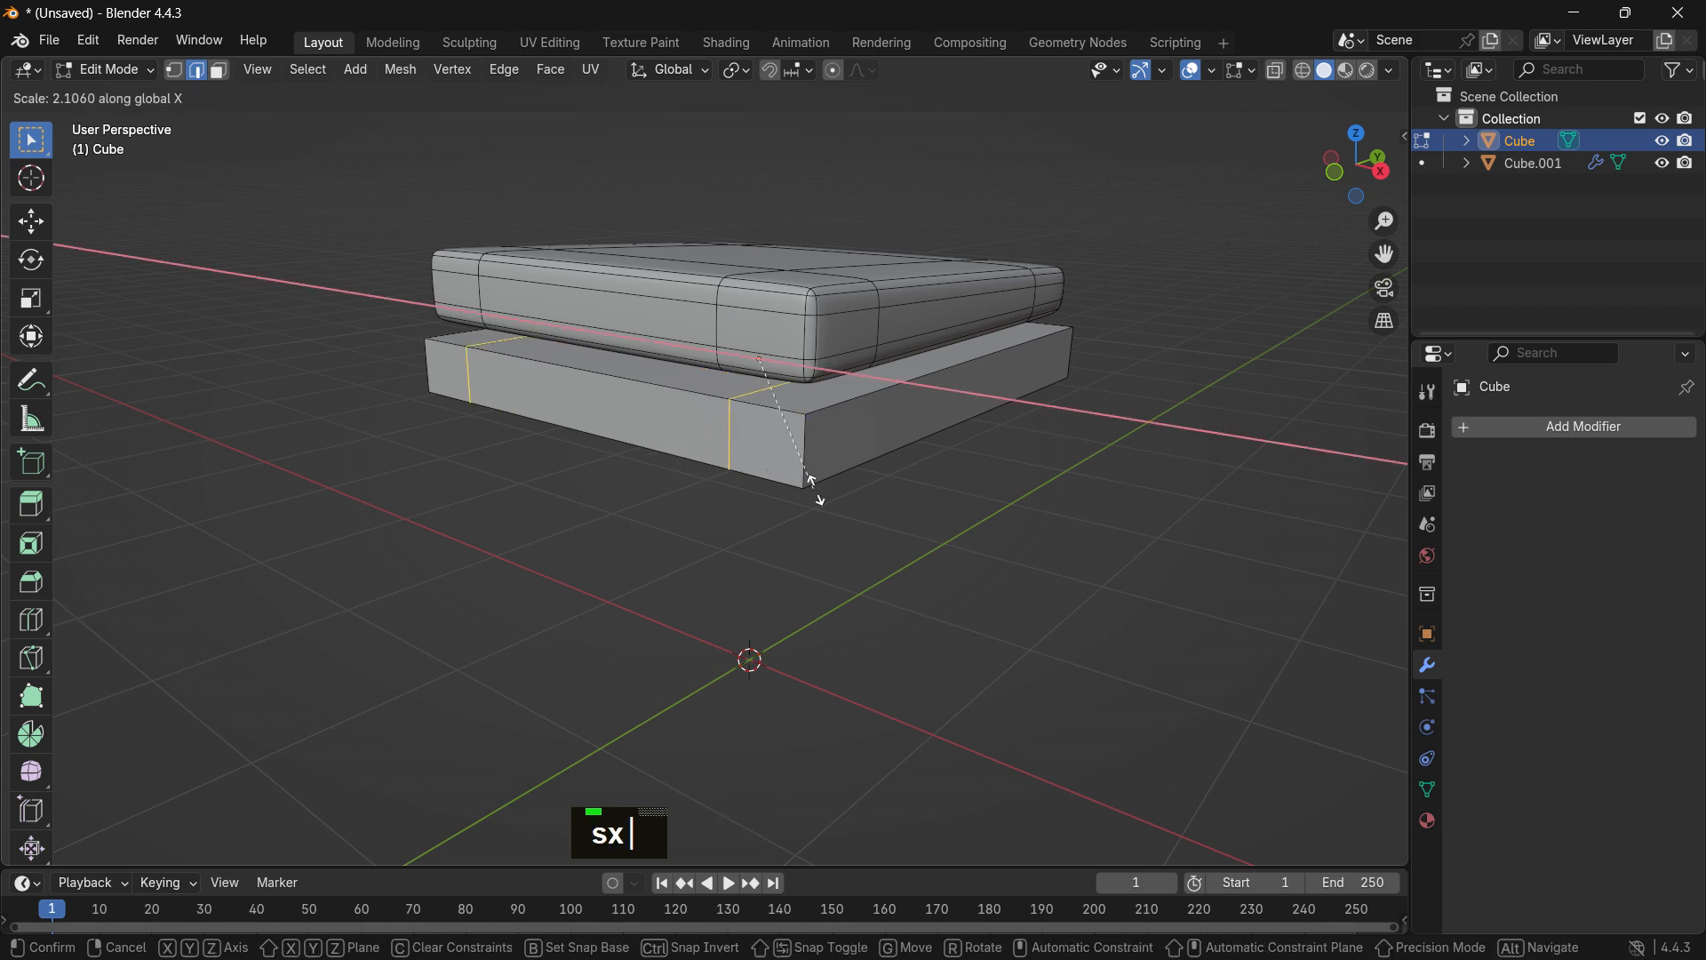
left_click(837, 501)
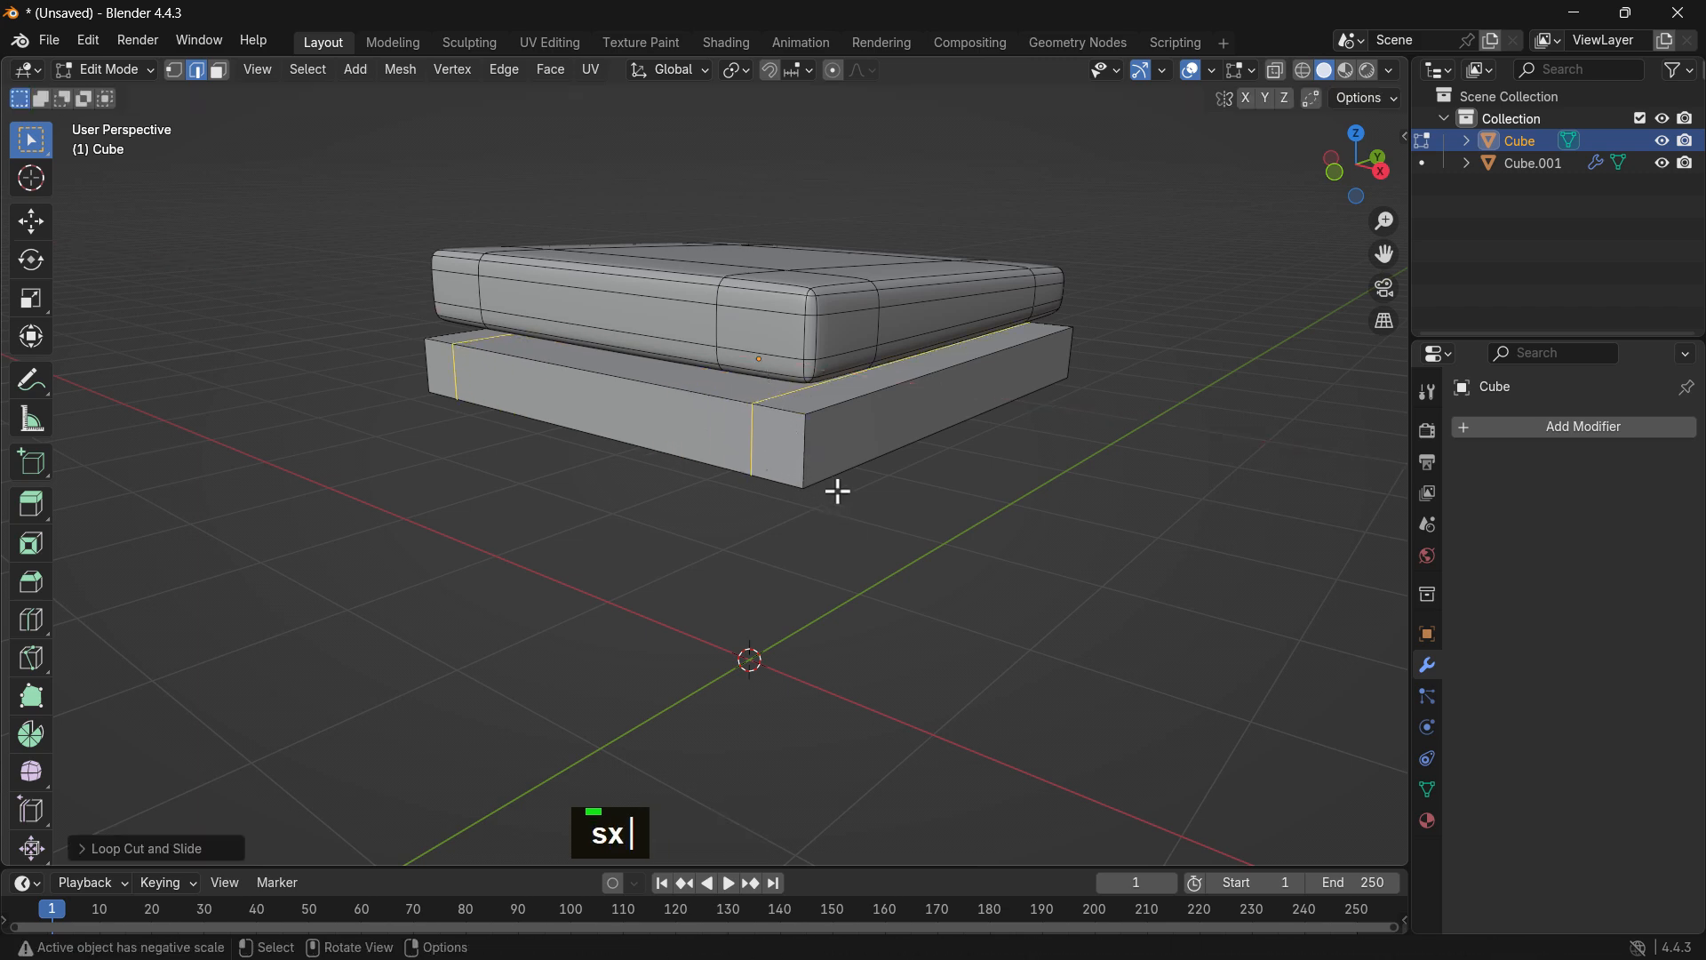
Turn on X-ray in top view and scale the two loop cuts slightly inward along X.
key("KP_7")
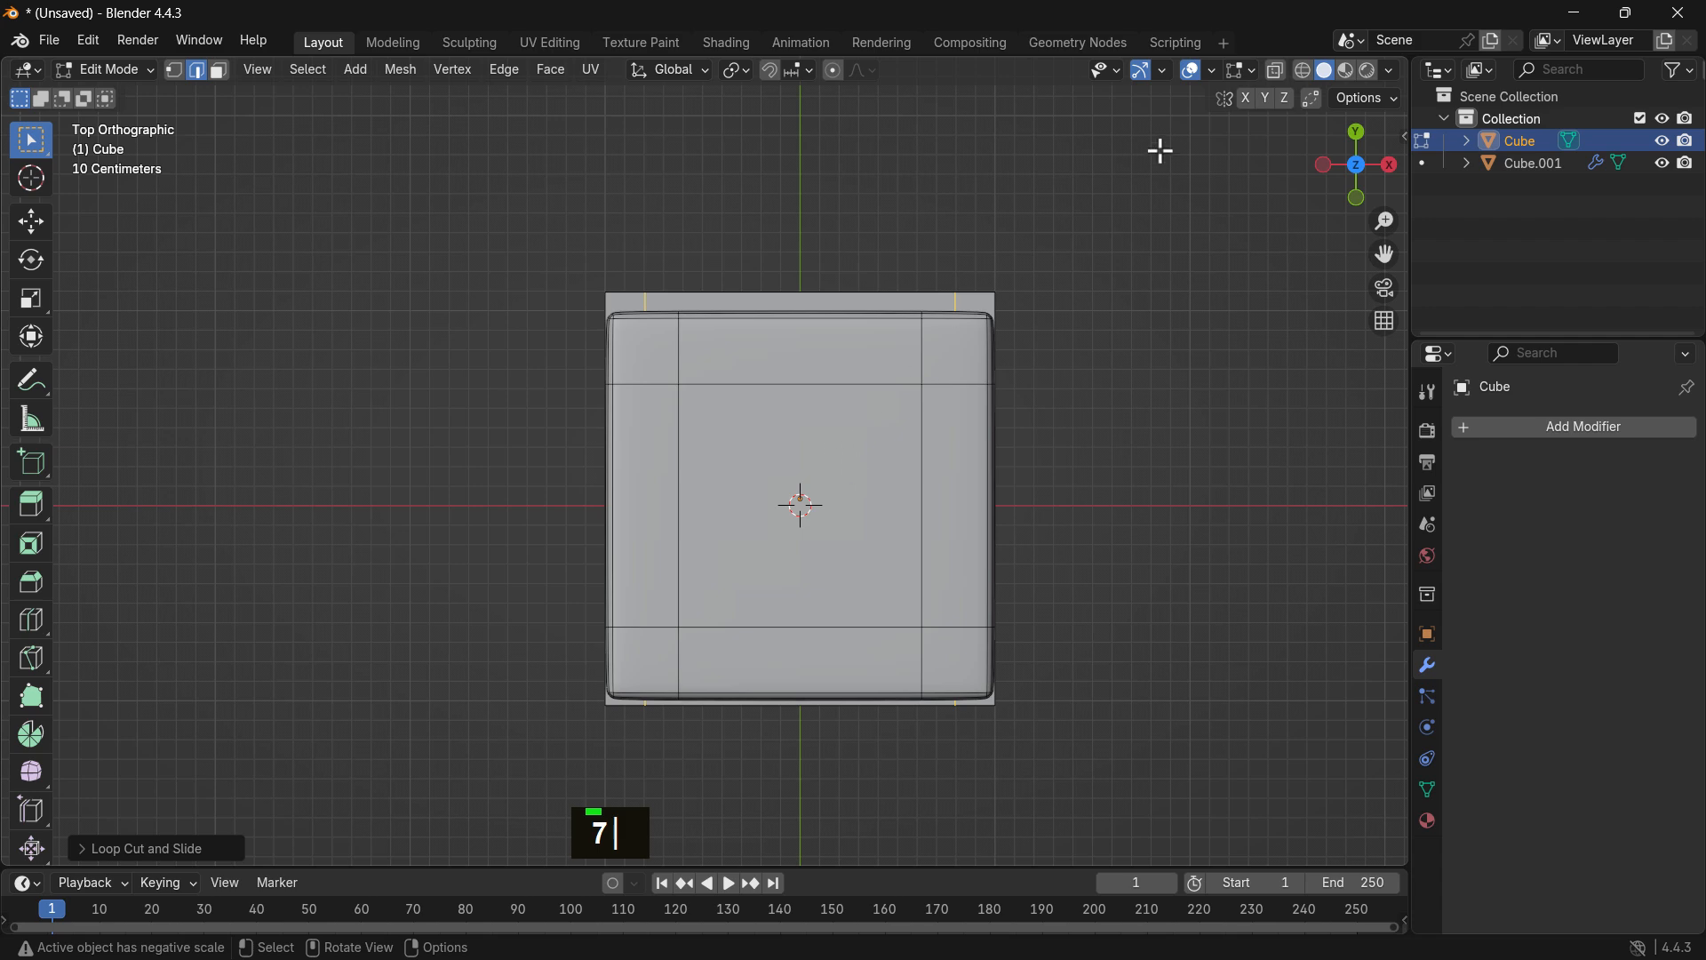
left_click(1274, 67)
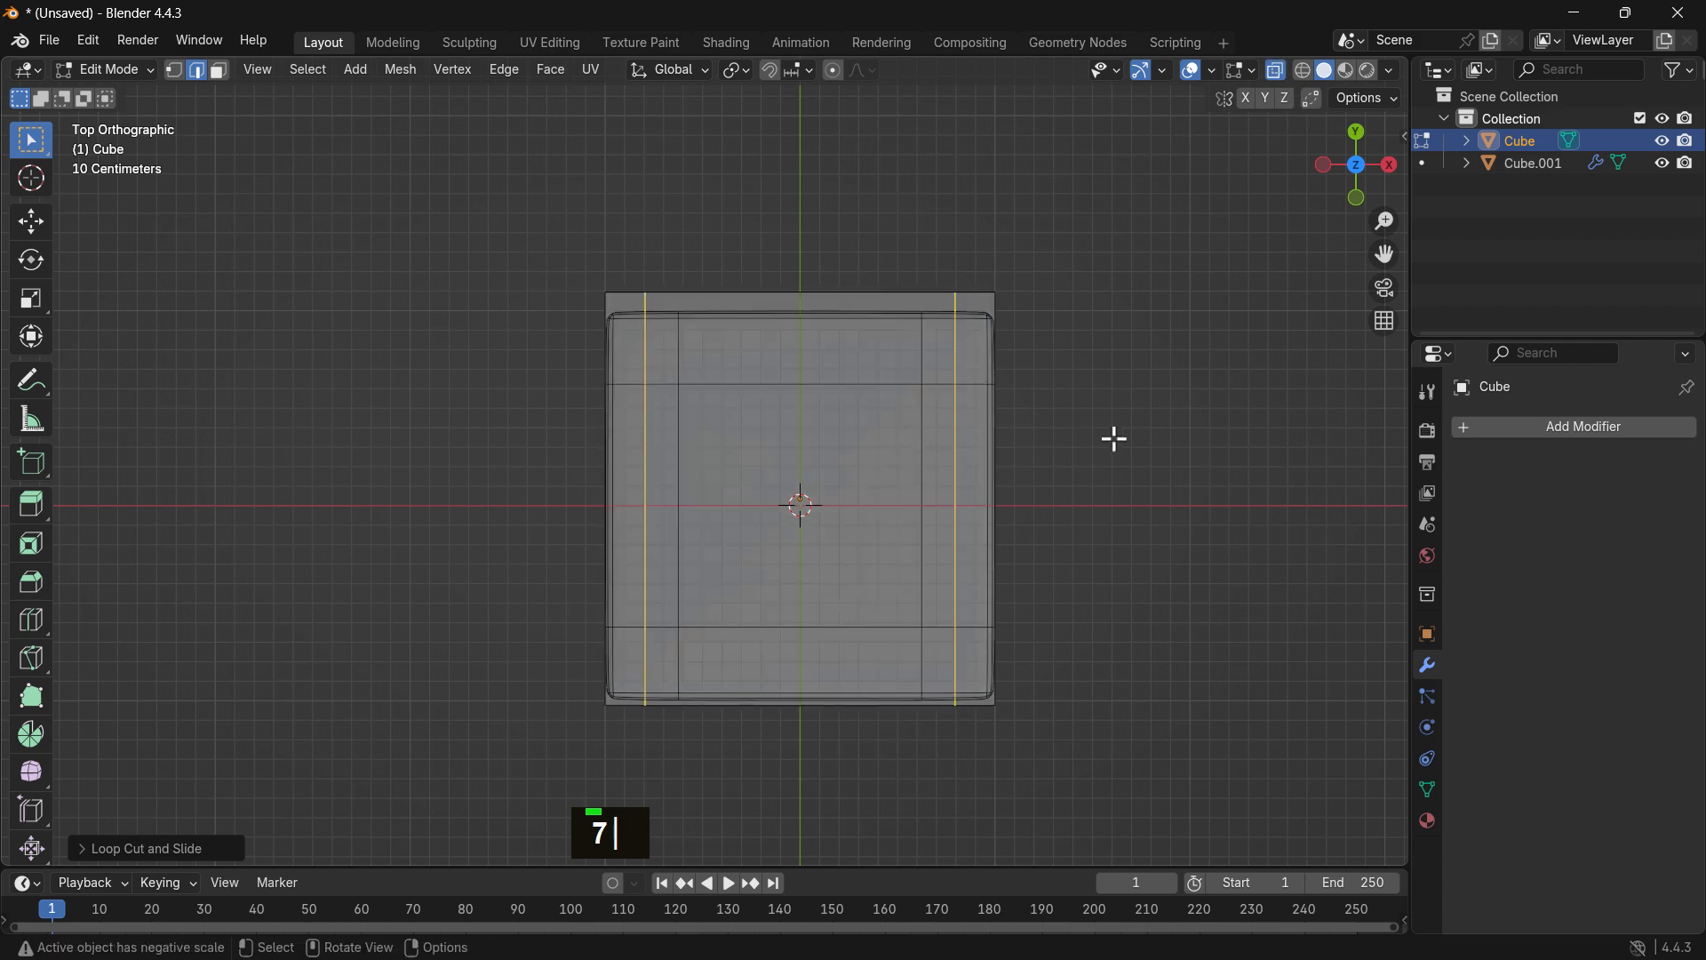
key("s")
key("x")
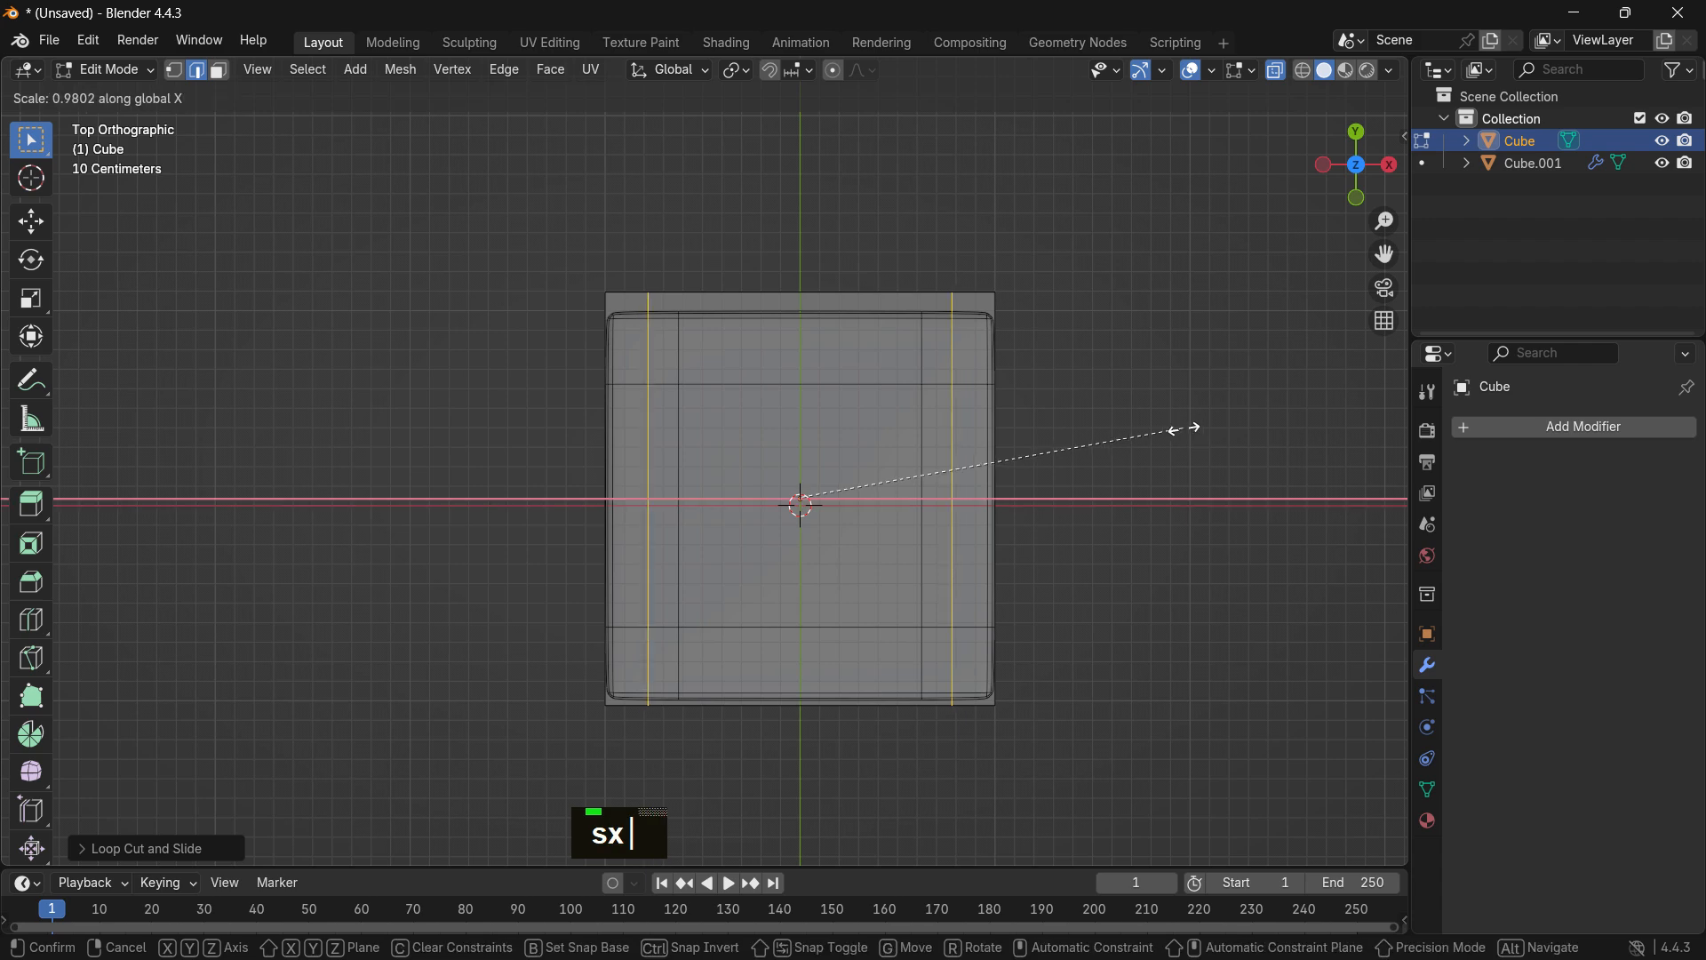
left_click(1156, 429)
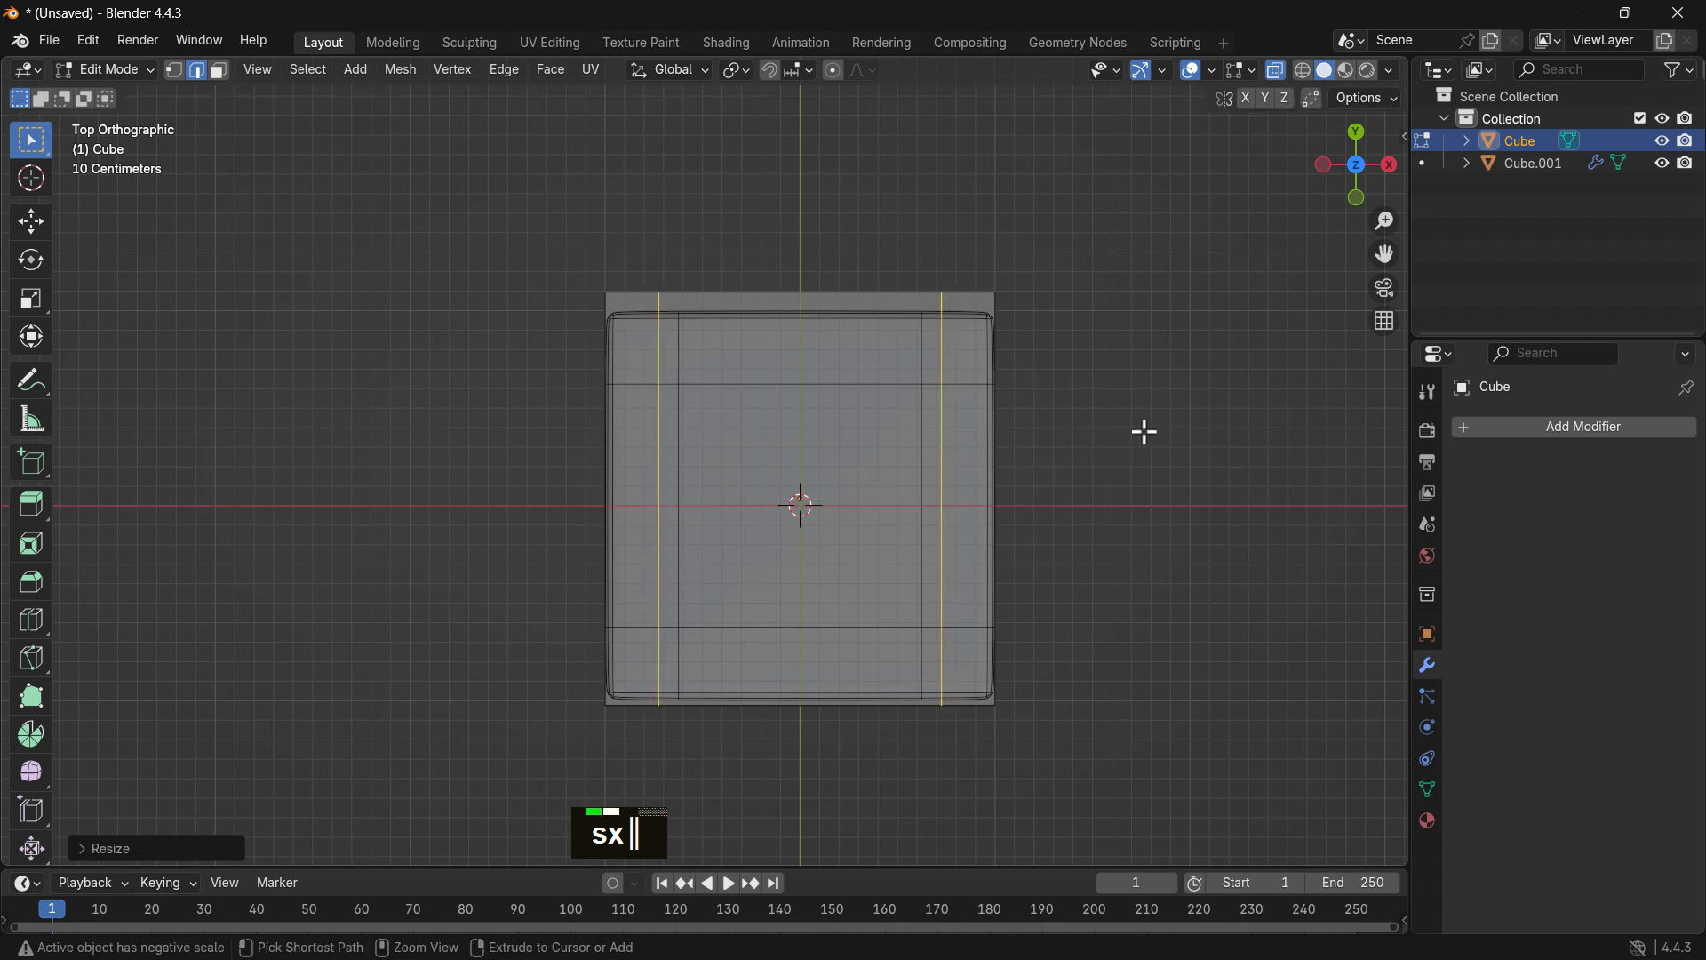
Add two crosswise loop cuts to the lower slab and scale them apart along Y by about 2.28.
key("ctrl+r")
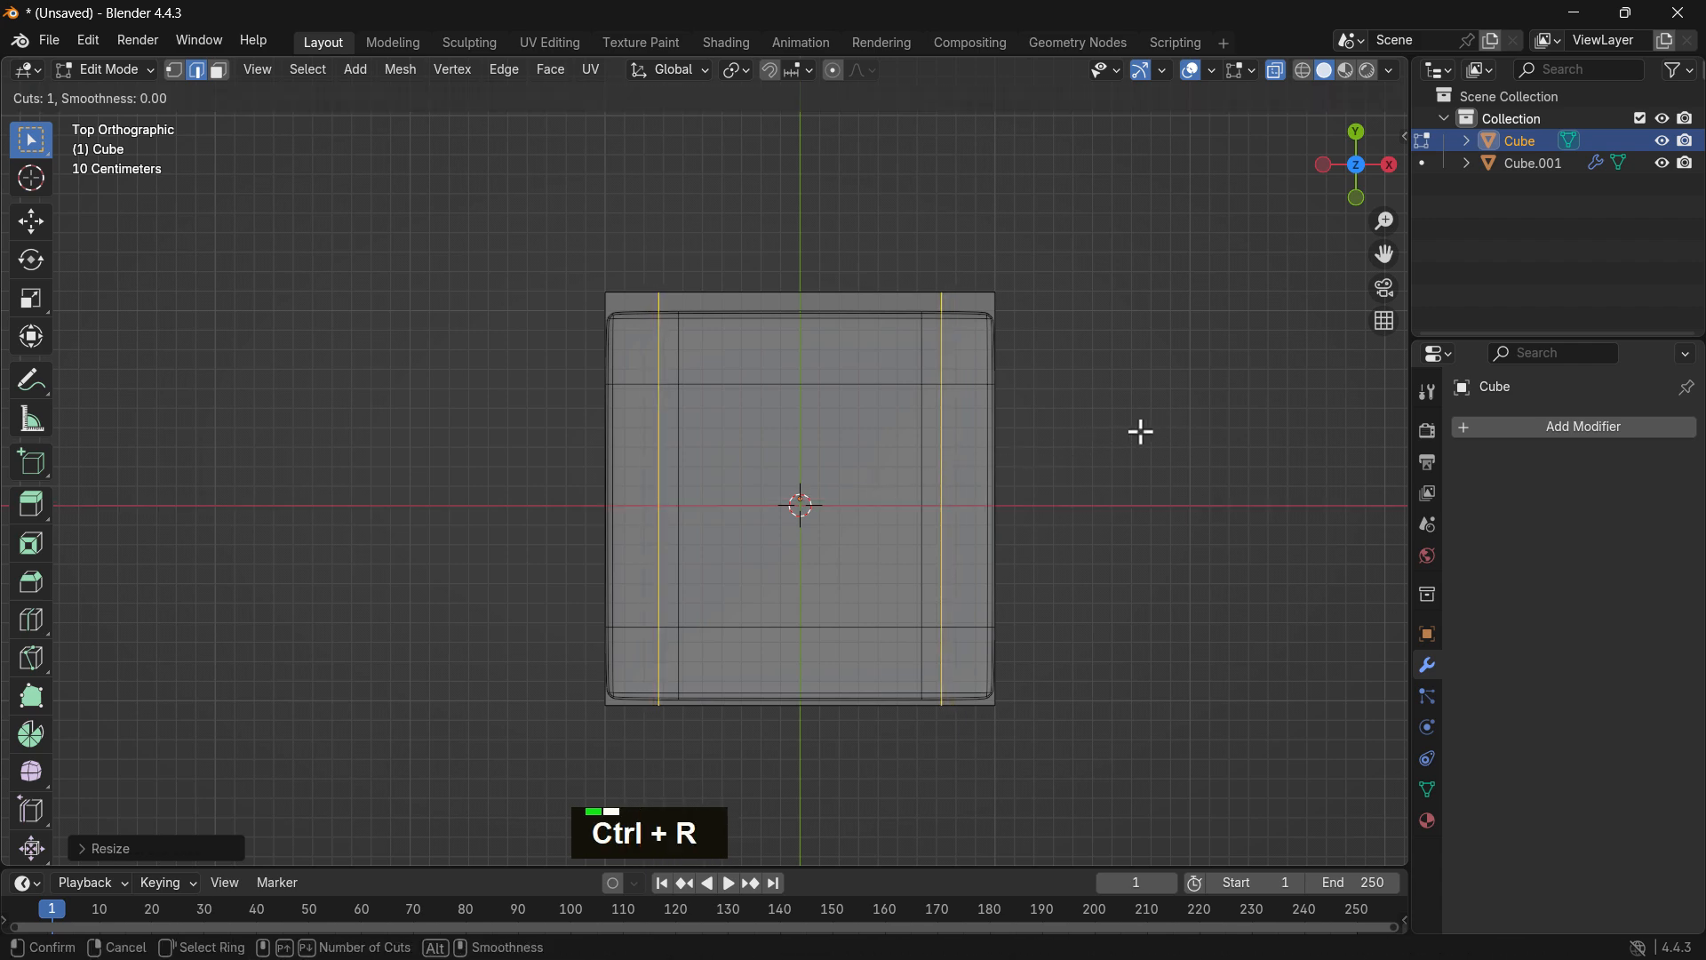
scroll(979, 436, "up", 1)
left_click(978, 436)
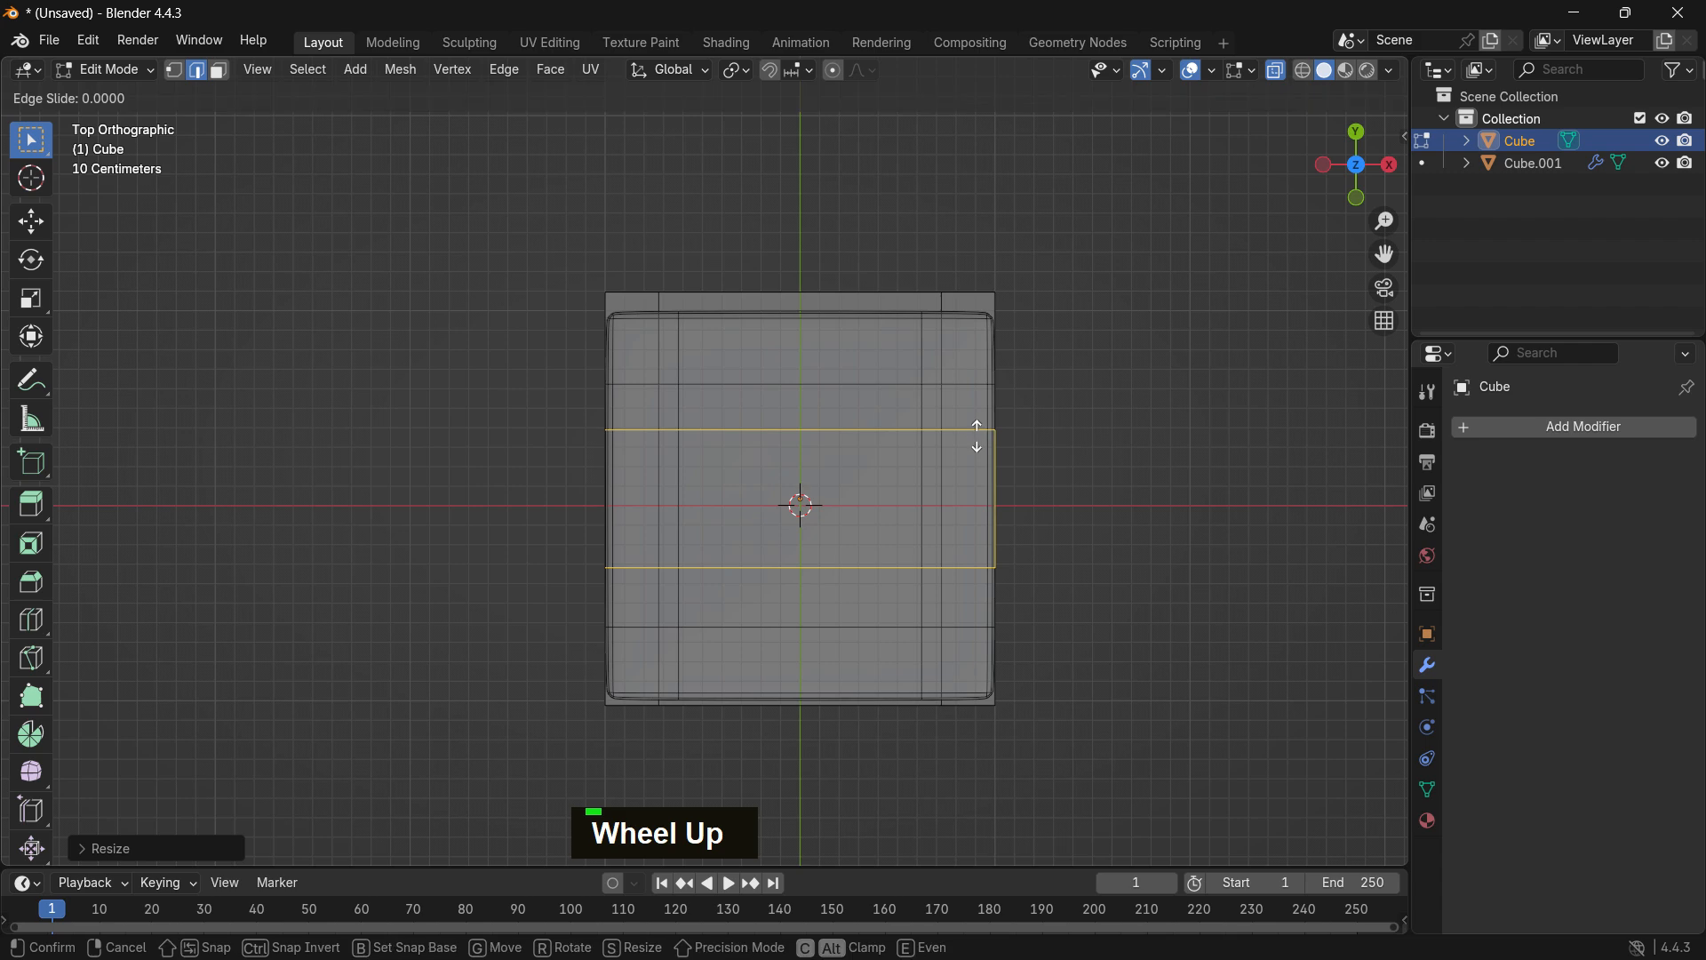
key("s")
key("y")
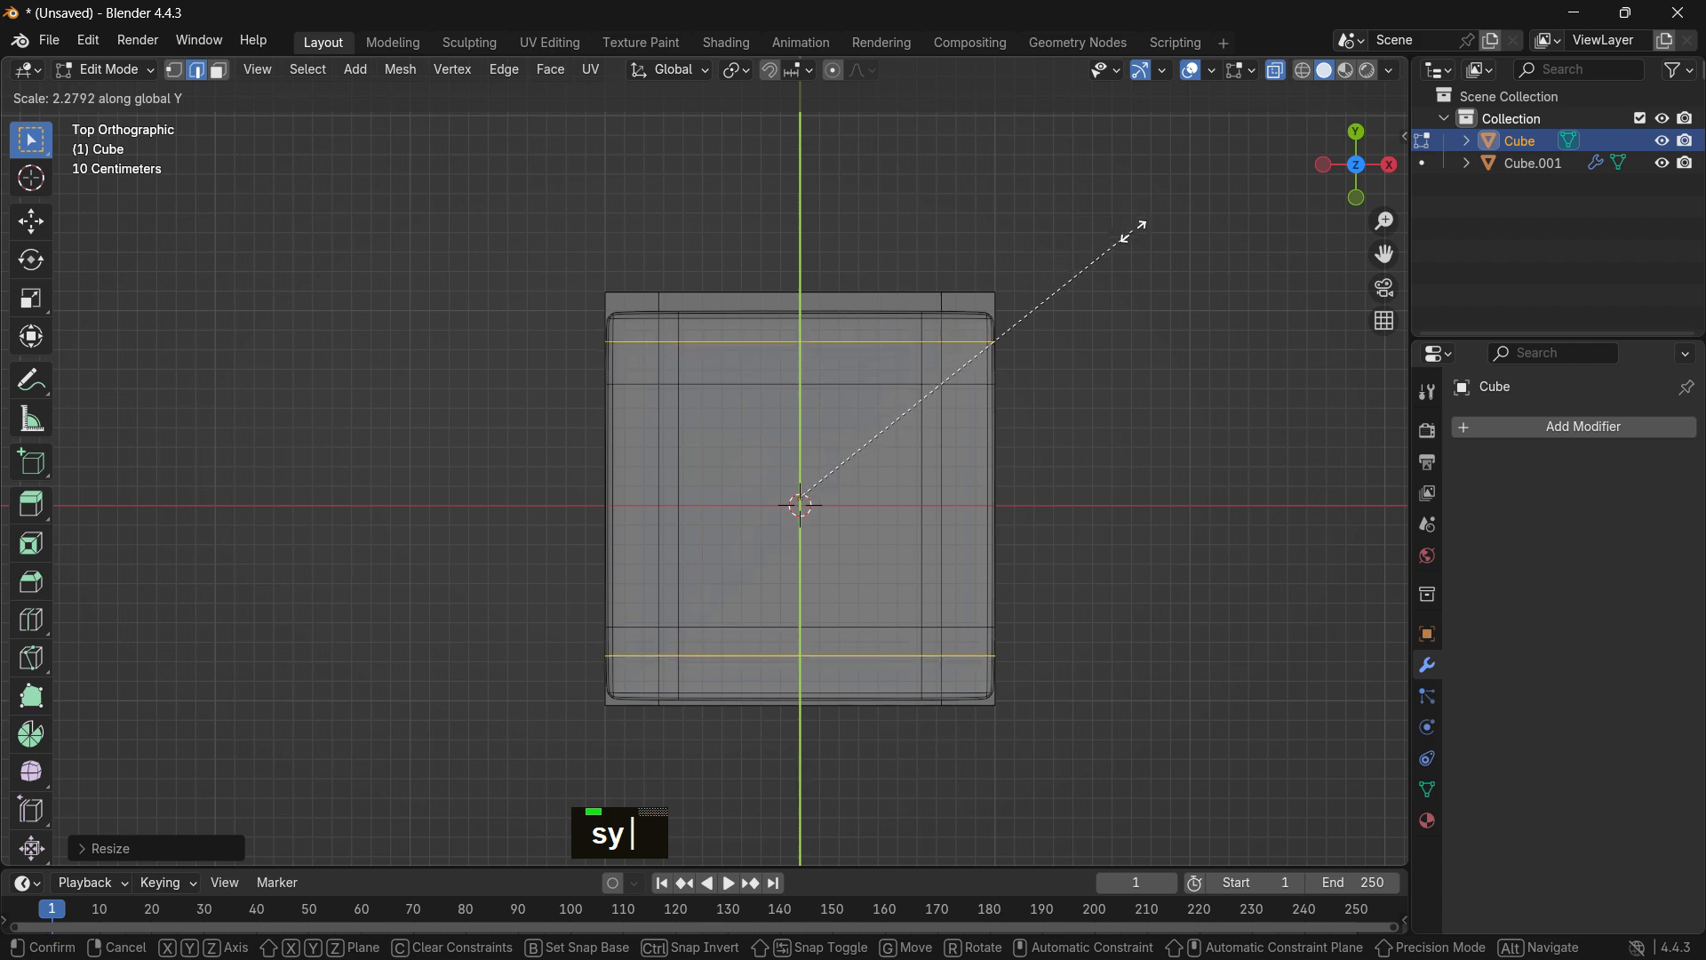
left_click(1132, 234)
left_click(1106, 464)
With X-ray off and face selection active, extrude the four corner faces of the slab's underside down about 1.63 m to form legs.
middle_click_drag(1074, 496, 857, 253)
scroll(898, 364, "up", 2)
middle_click_drag(974, 383, 982, 308)
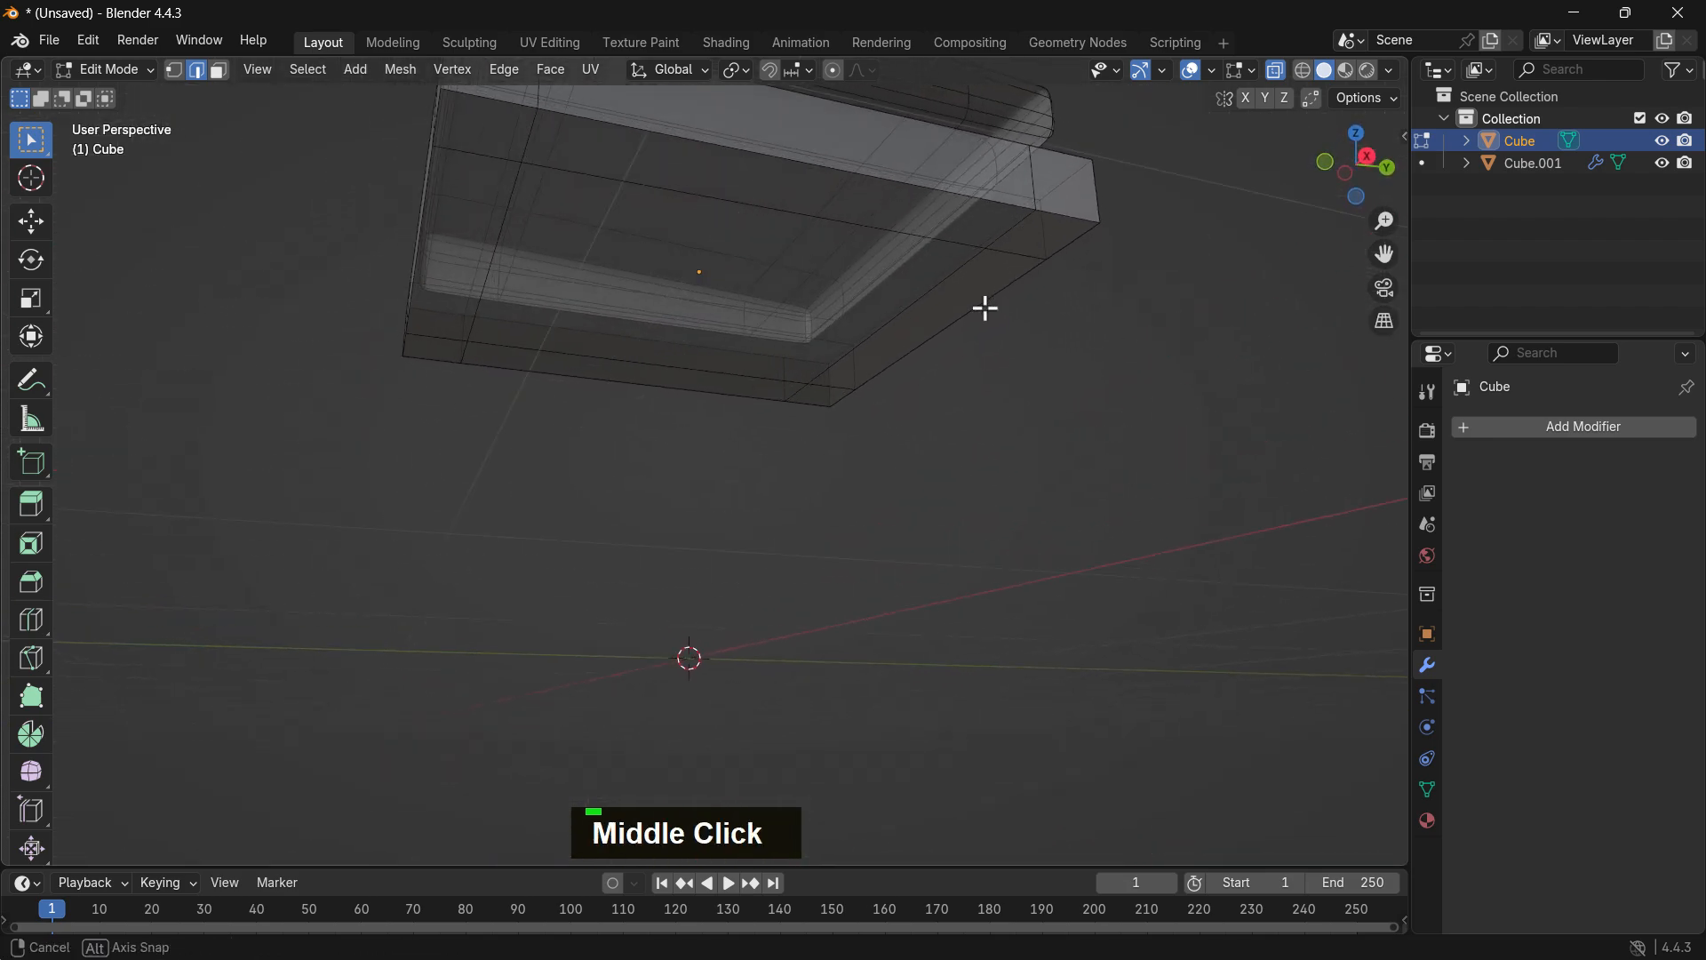
left_click(219, 71)
middle_click_drag(845, 288, 903, 349, "shift")
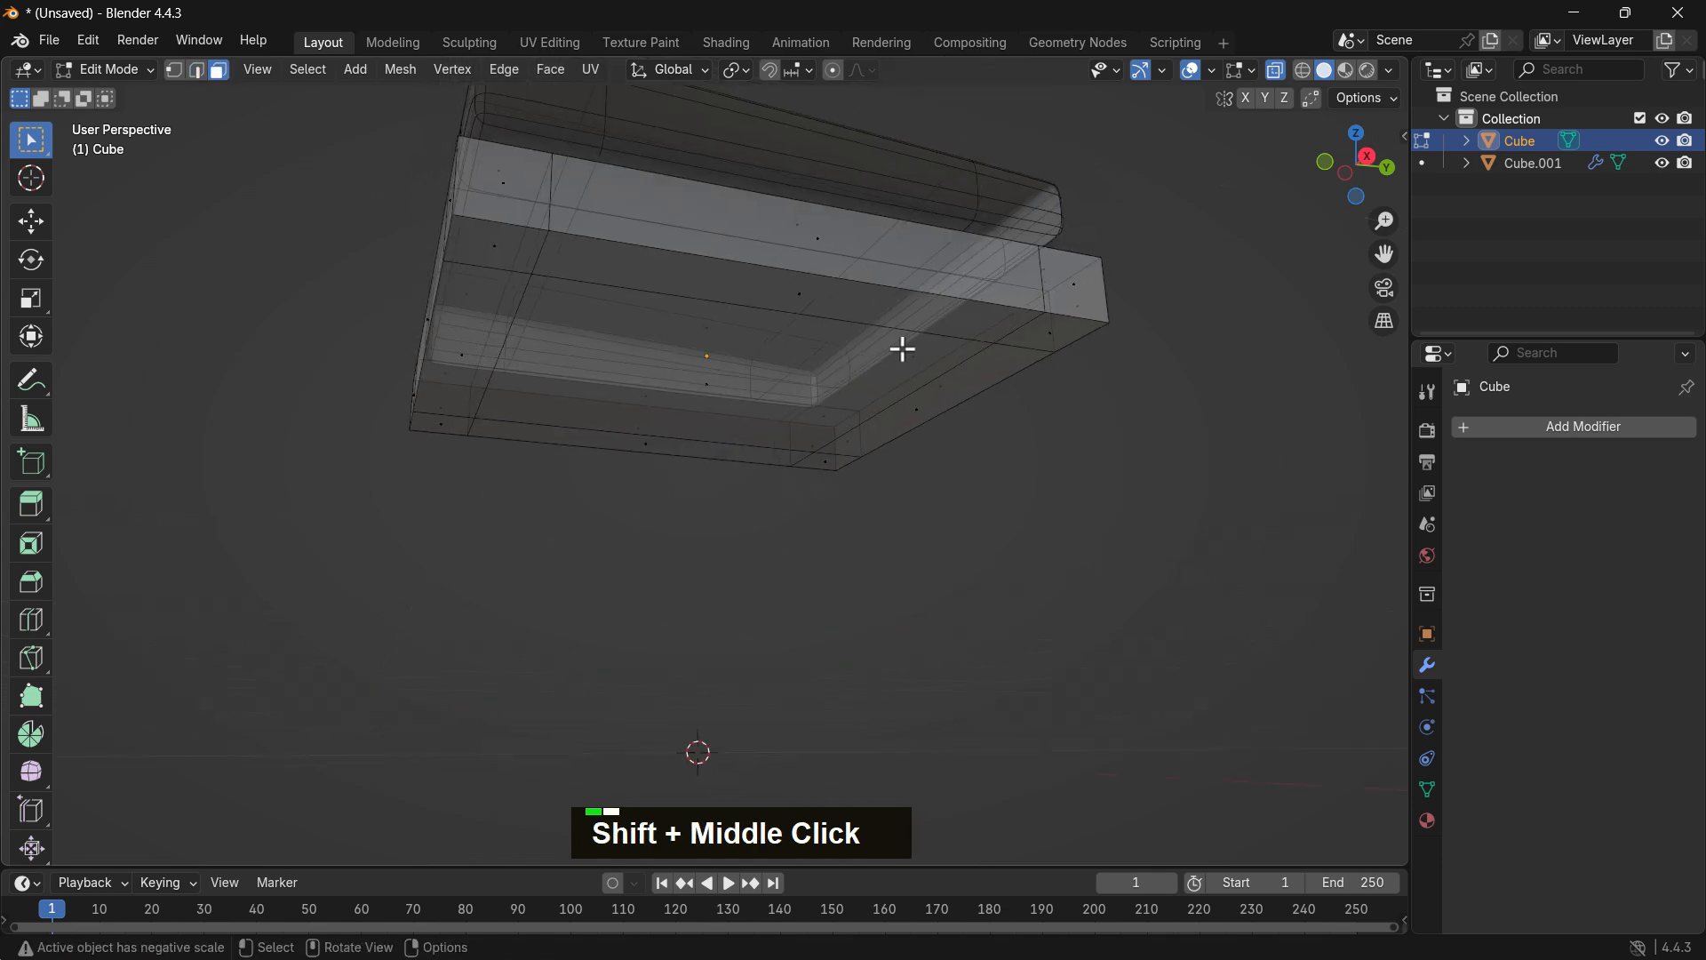
left_click(1276, 69)
middle_click_drag(1010, 400, 1028, 277)
left_click(1029, 276)
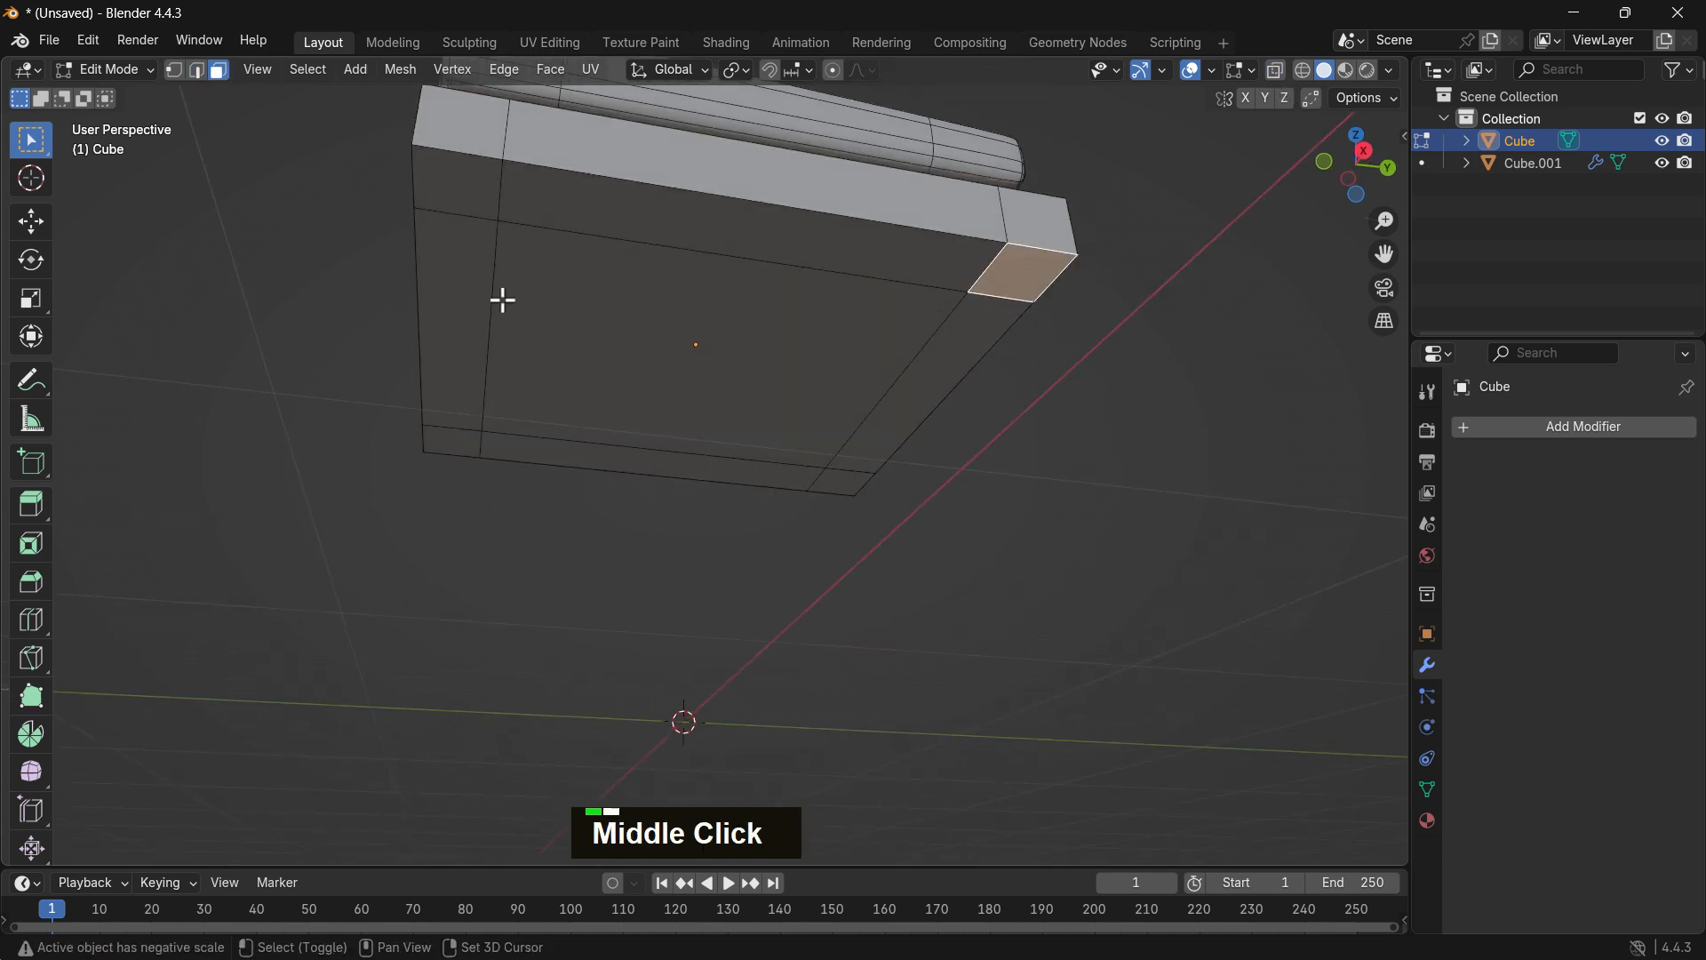
left_click(475, 193, "shift")
left_click(449, 440, "shift")
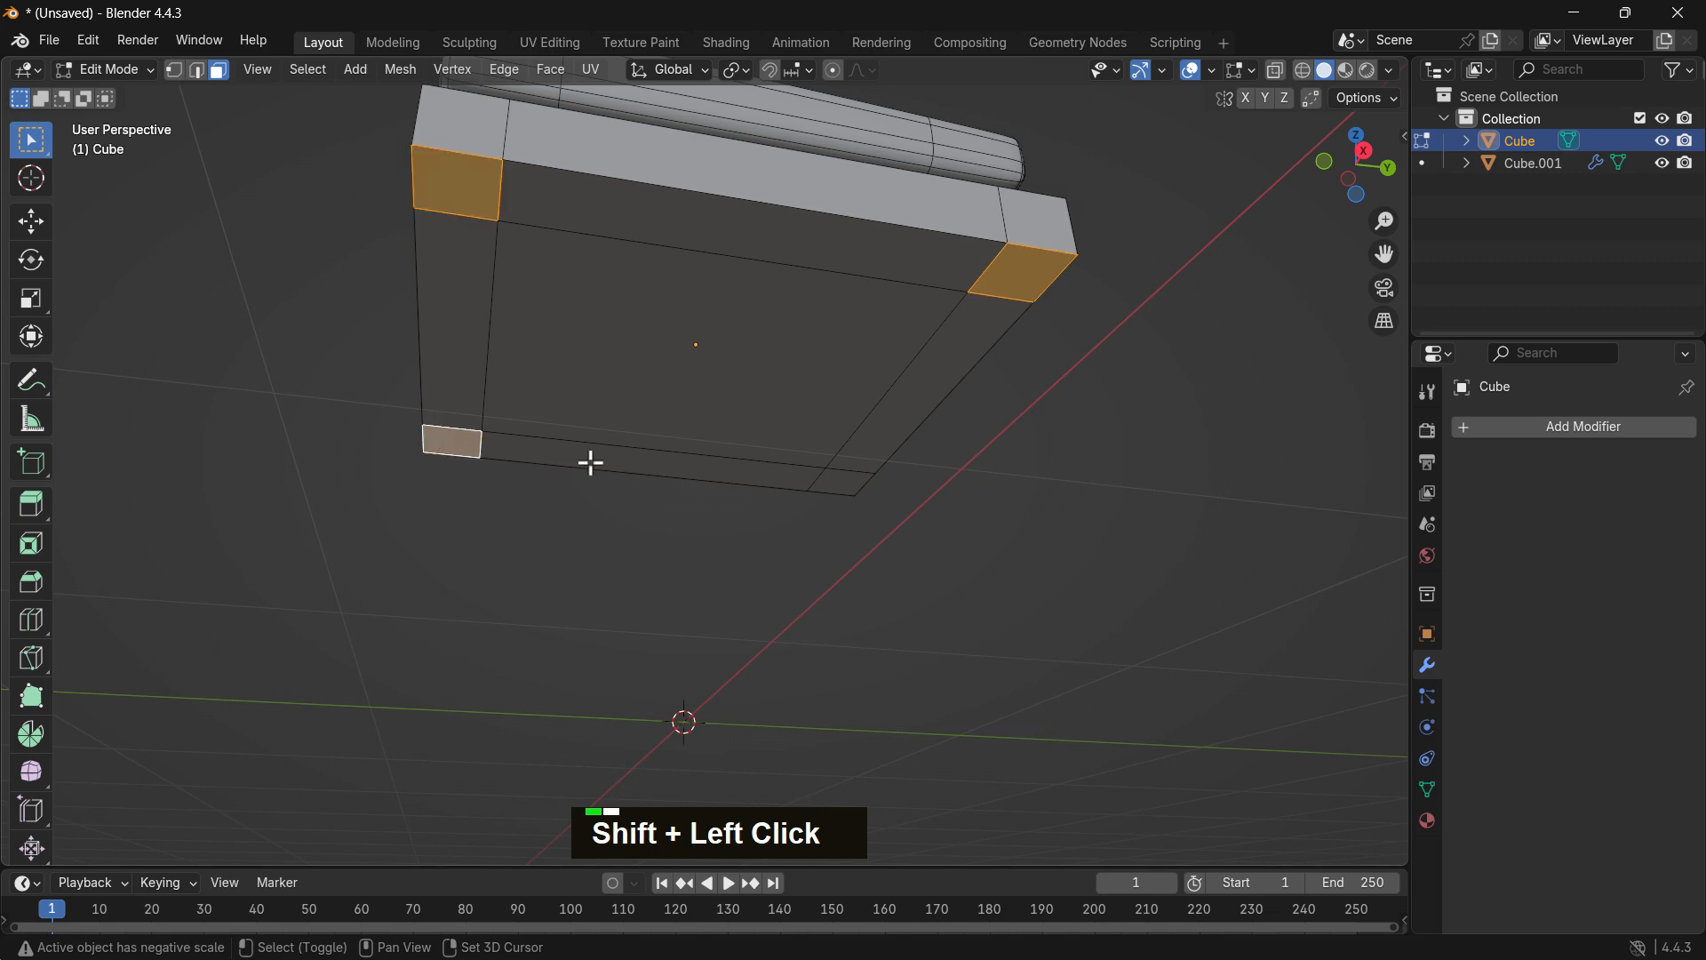
left_click(845, 475, "shift")
scroll(693, 396, "down", 3)
middle_click_drag(693, 396, 782, 439)
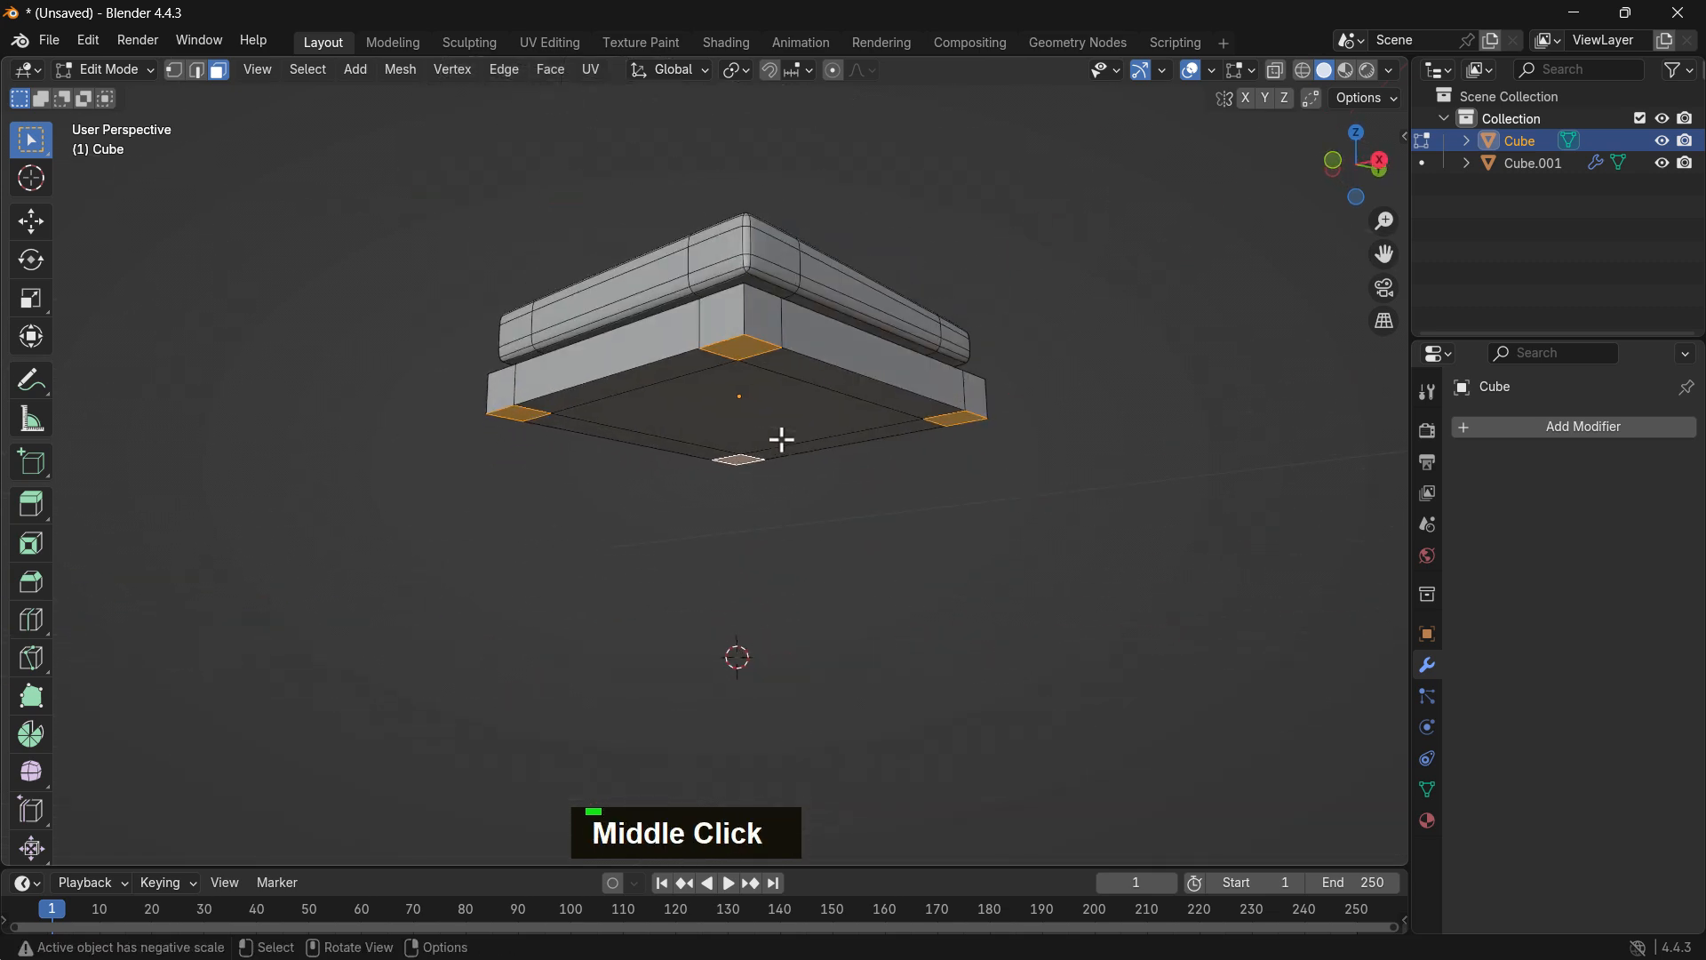
key("e")
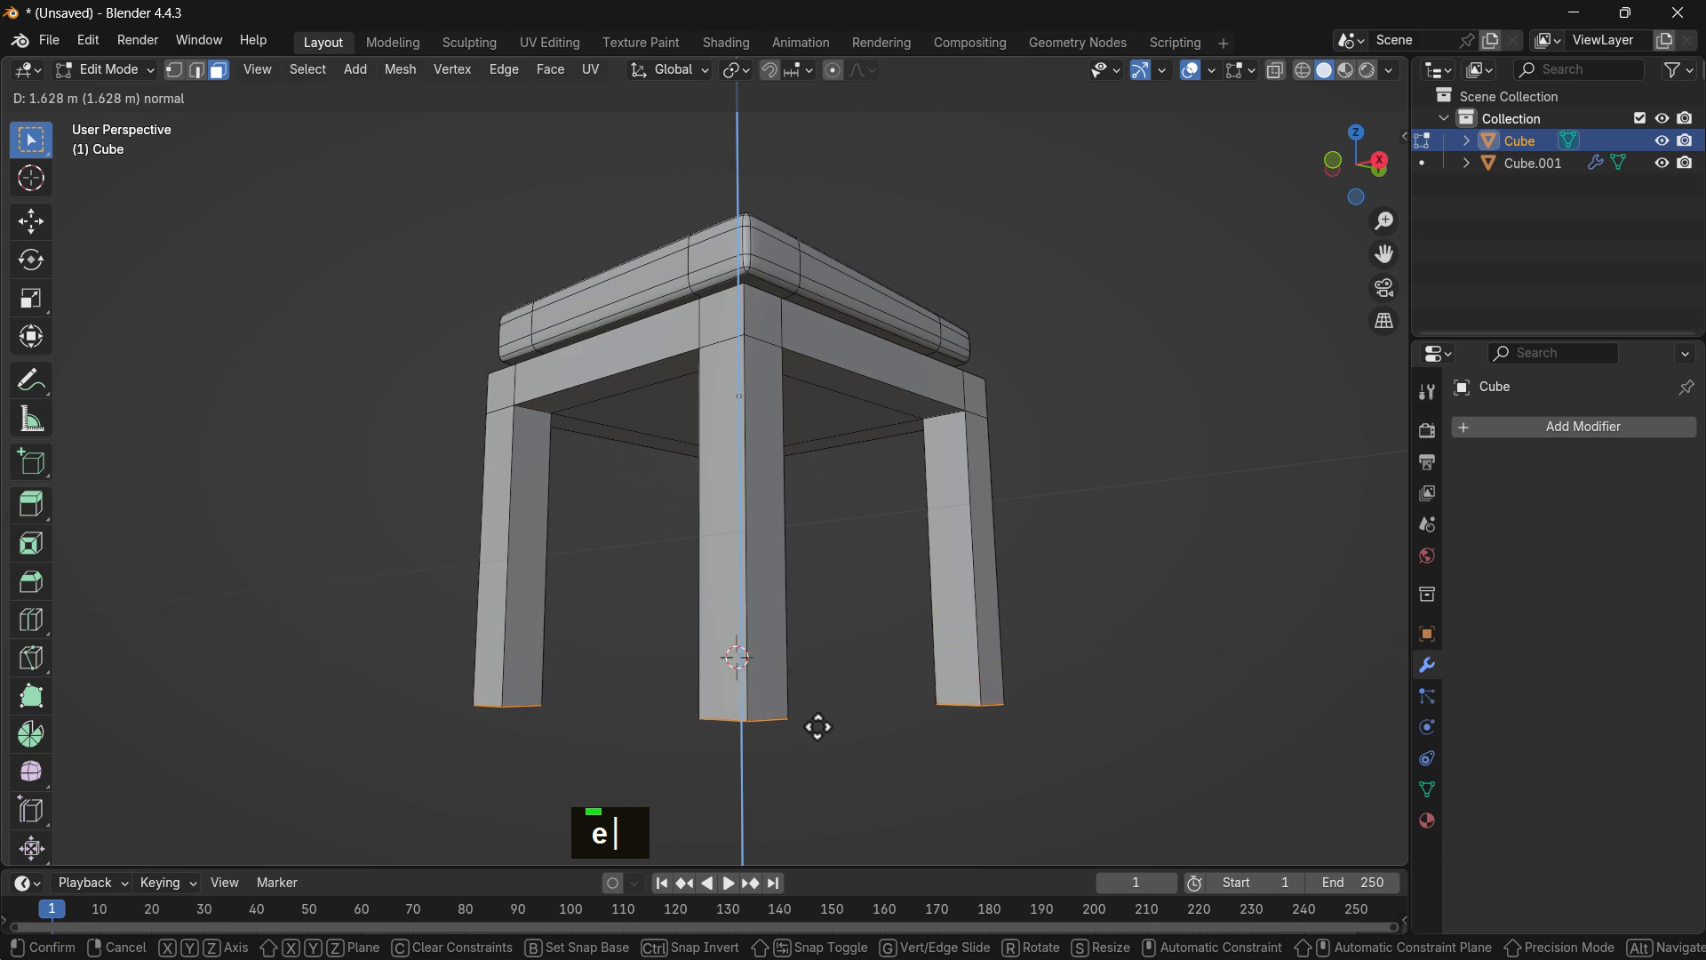
left_click(862, 730)
left_click(1155, 555)
scroll(996, 520, "down", 2)
middle_click_drag(895, 493, 678, 610)
scroll(814, 503, "up", 2)
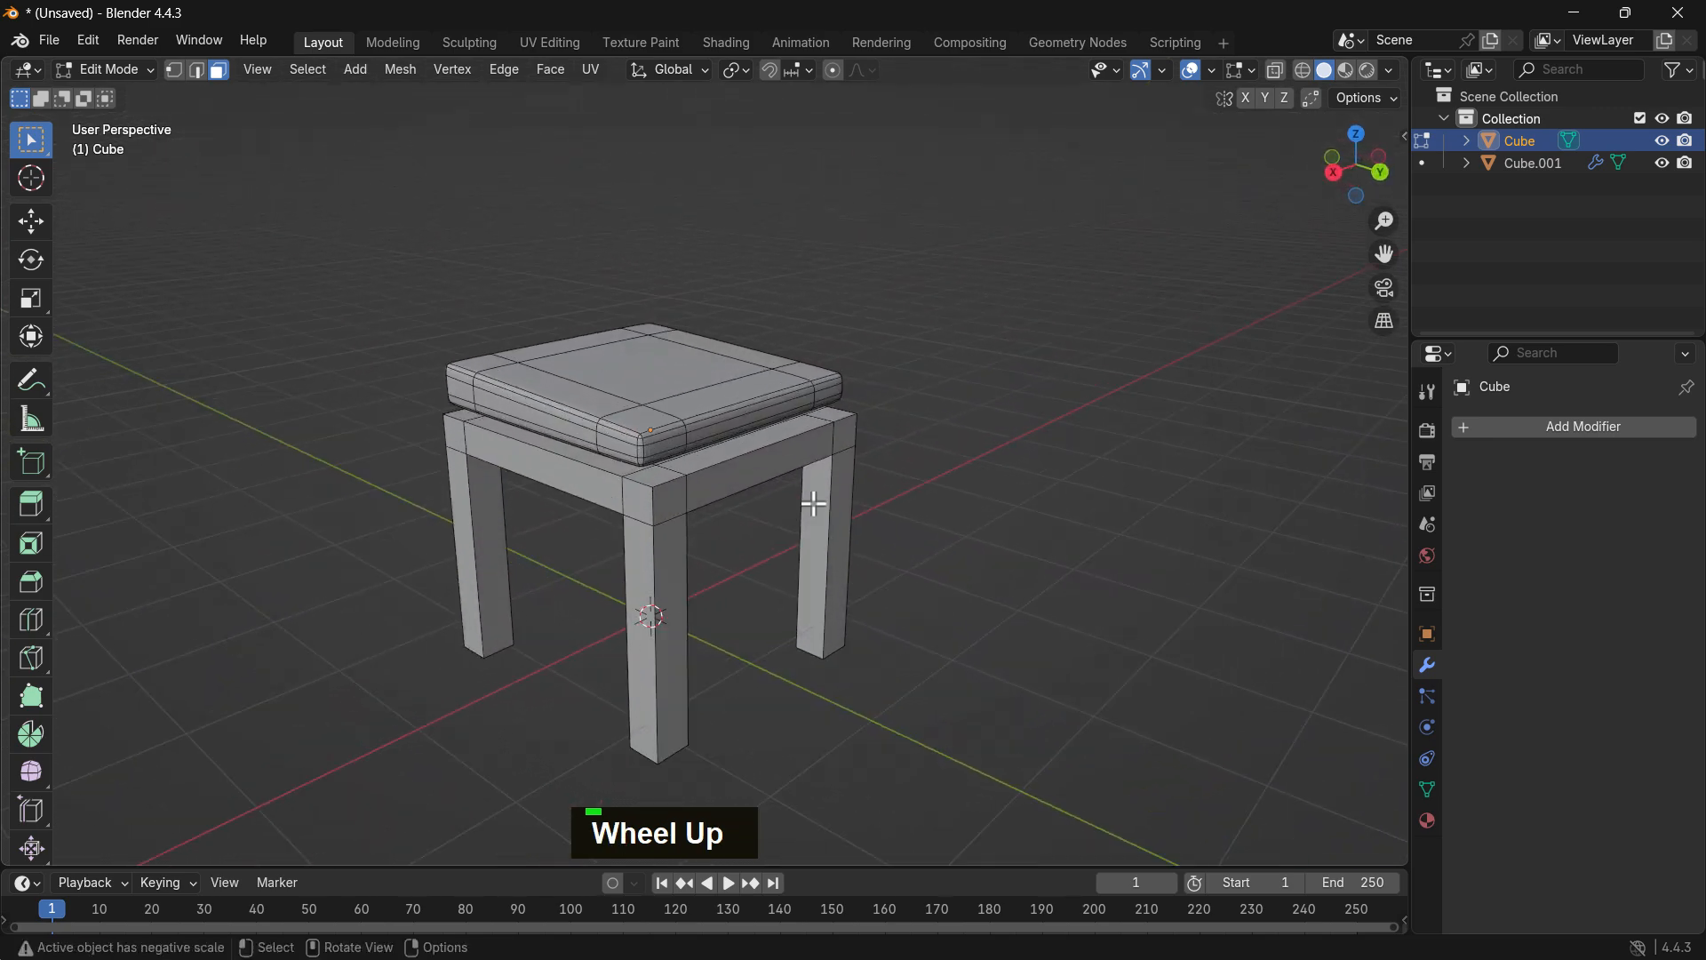
Extrude the top faces of the two rear corners of the seat frame upward to form backrest posts.
left_click(763, 472)
scroll(789, 466, "up", 1)
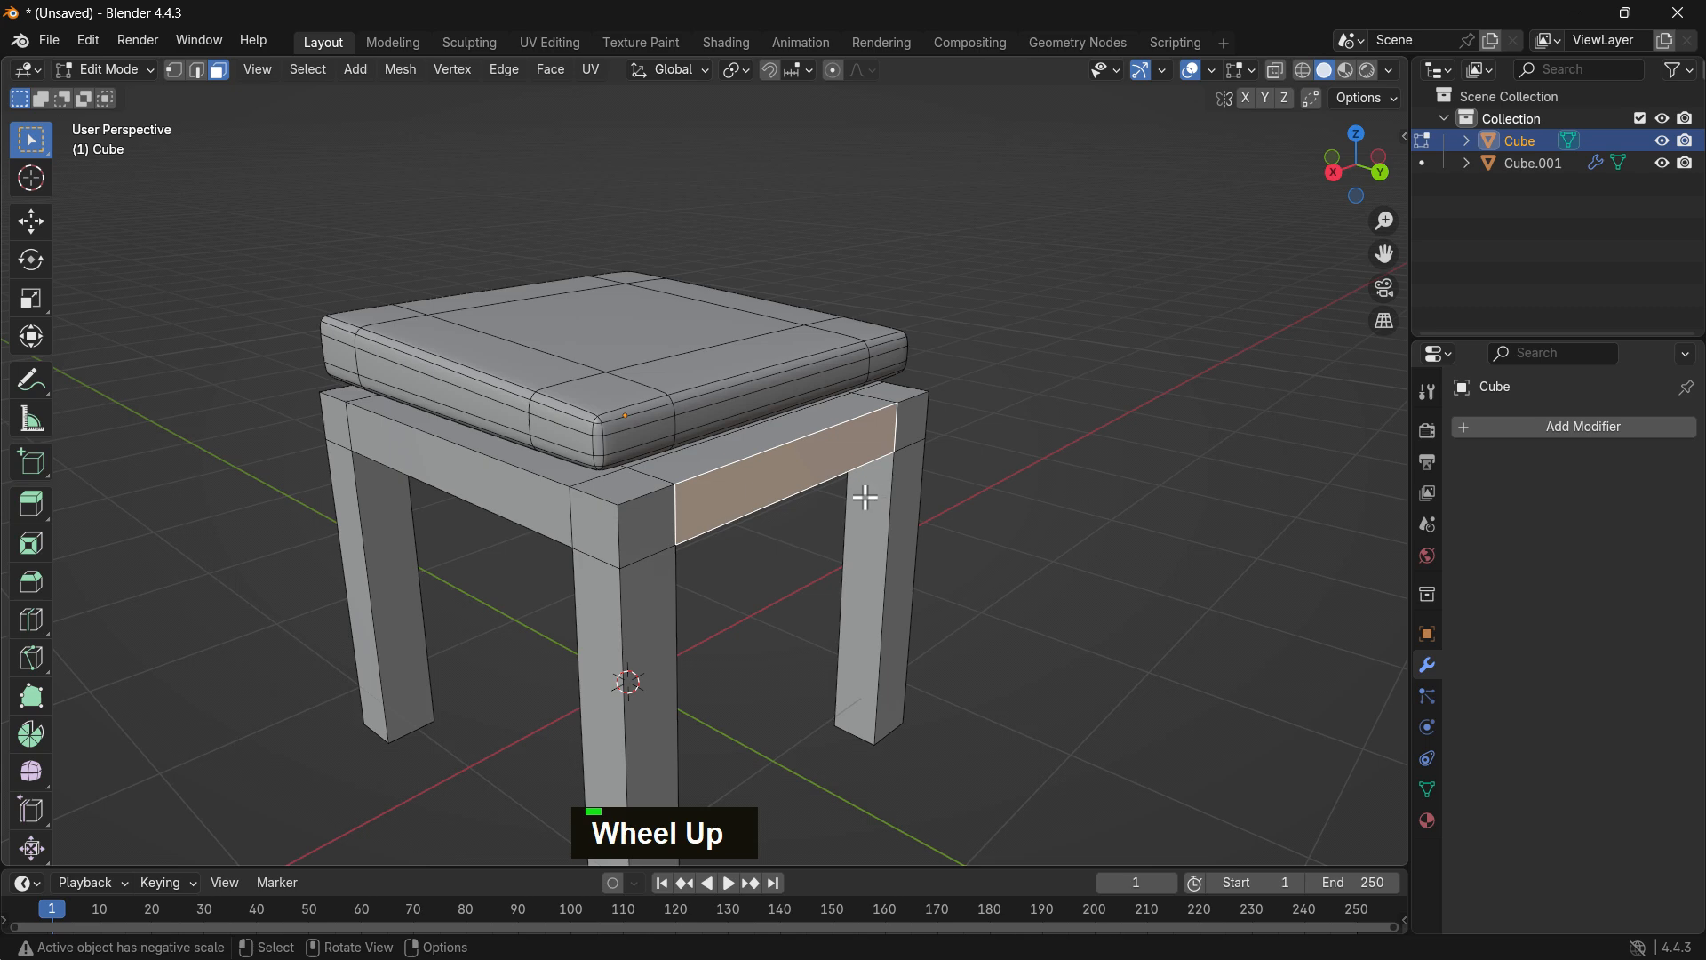
middle_click_drag(865, 497, 803, 492)
left_click(784, 493)
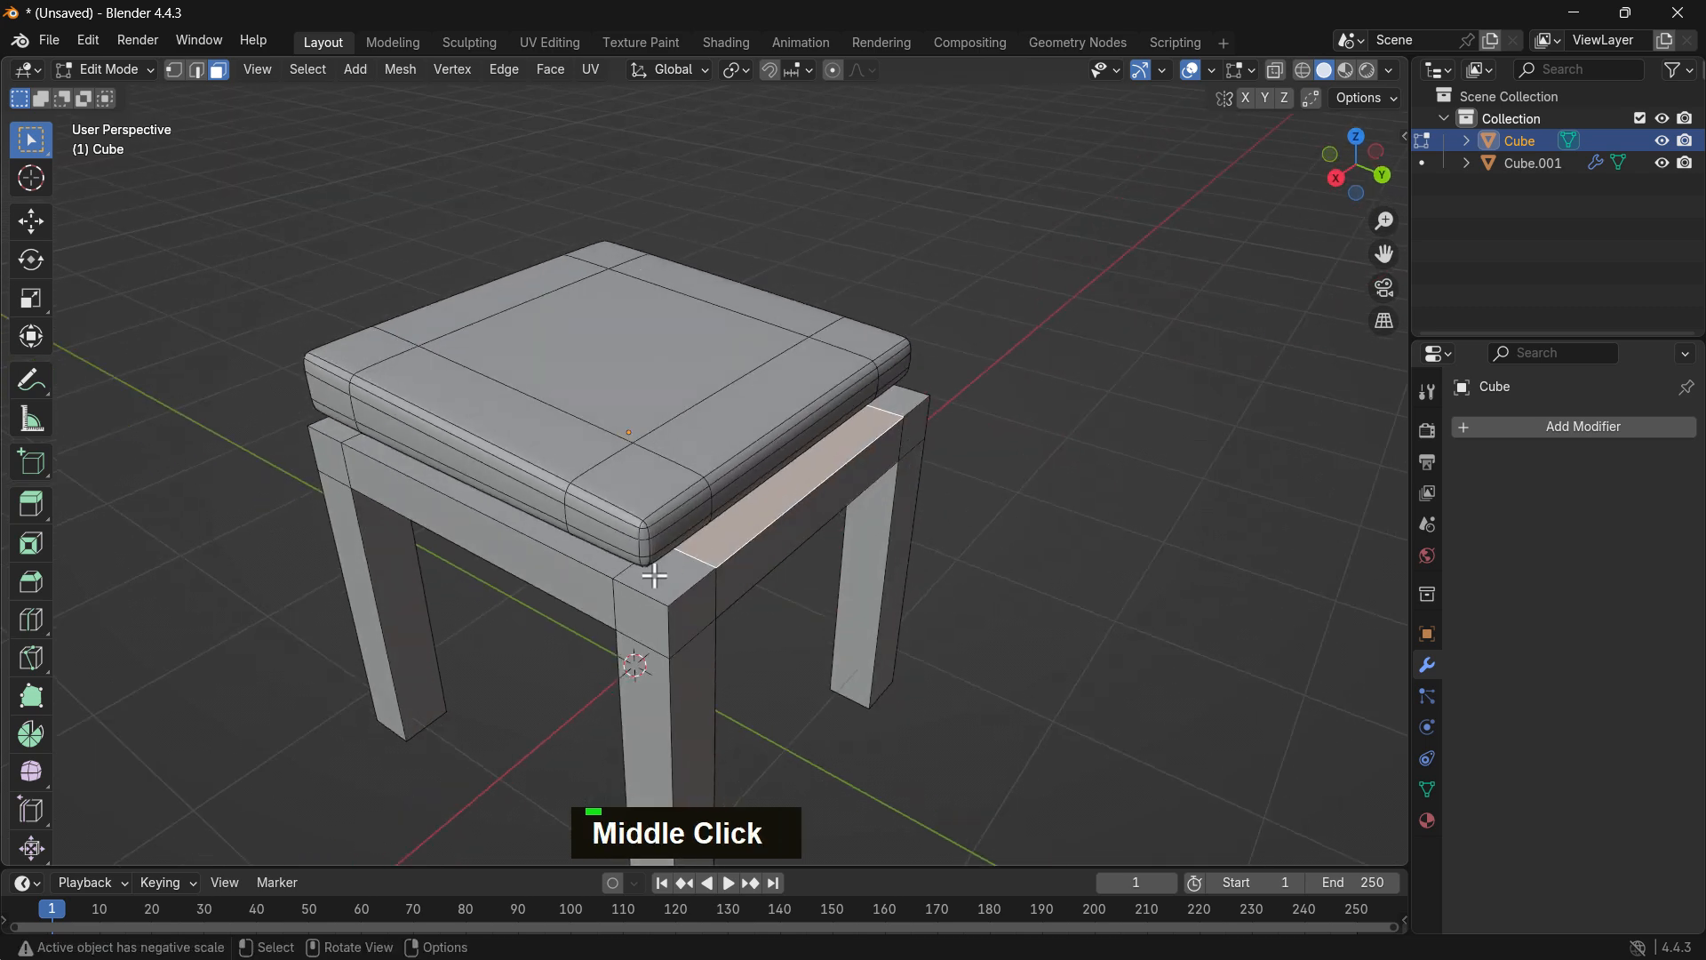
left_click(642, 576)
left_click(920, 403, "shift")
middle_click_drag(920, 402, 897, 407)
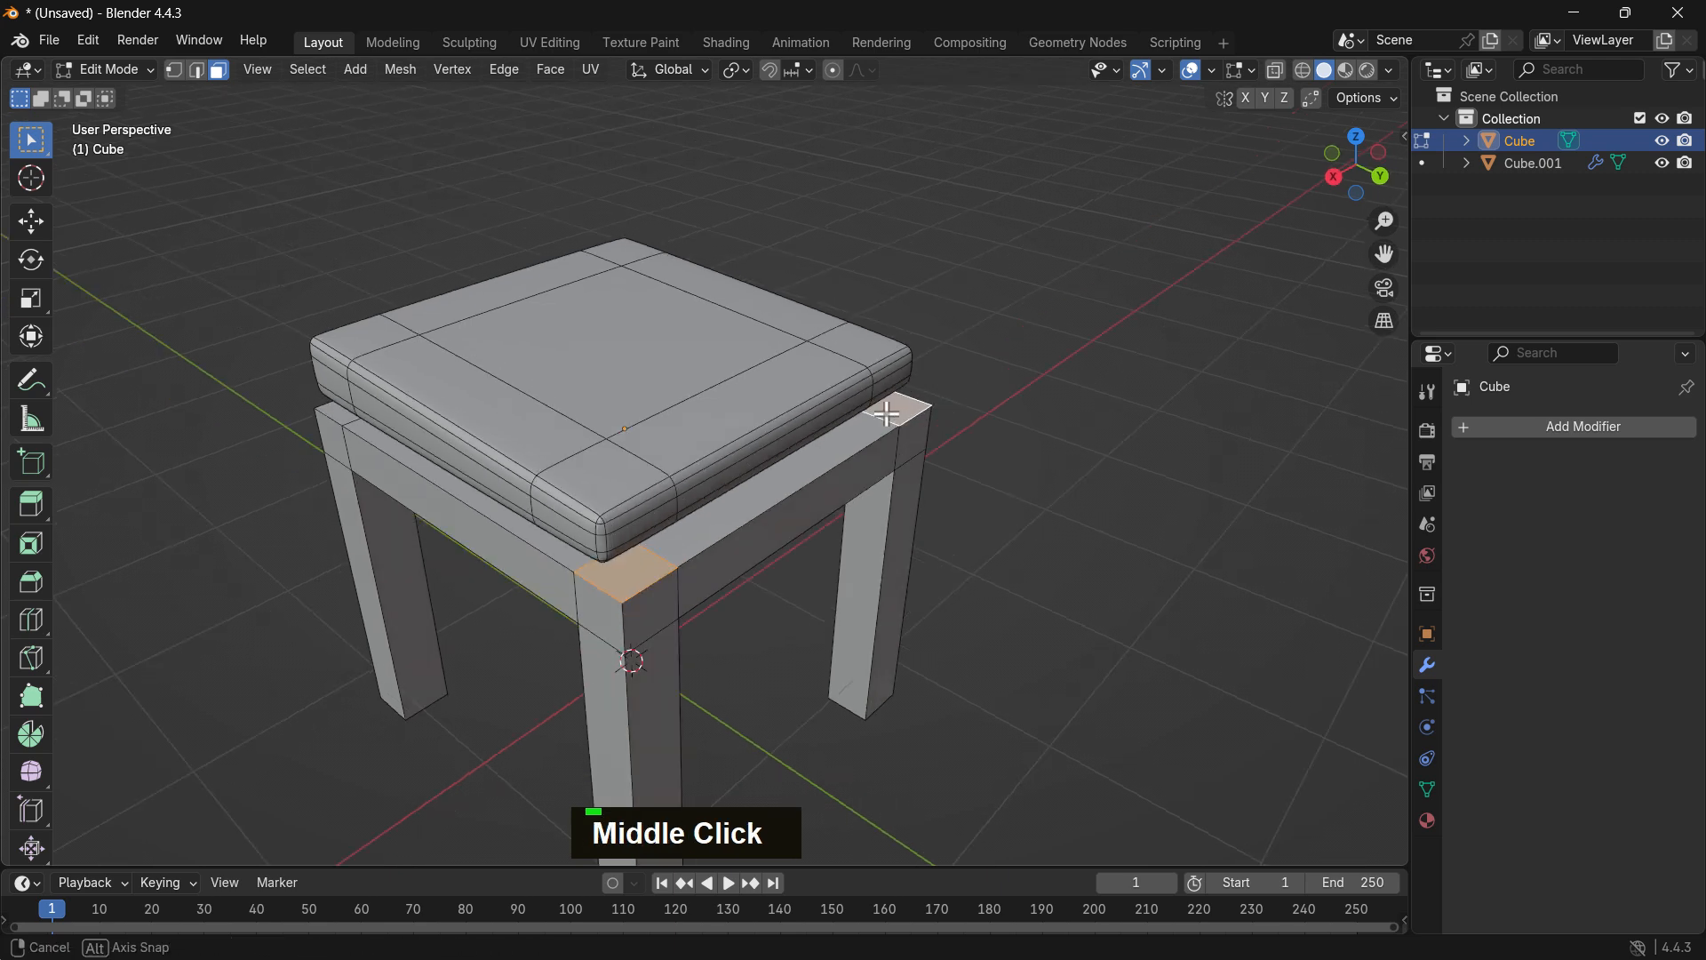
key("e")
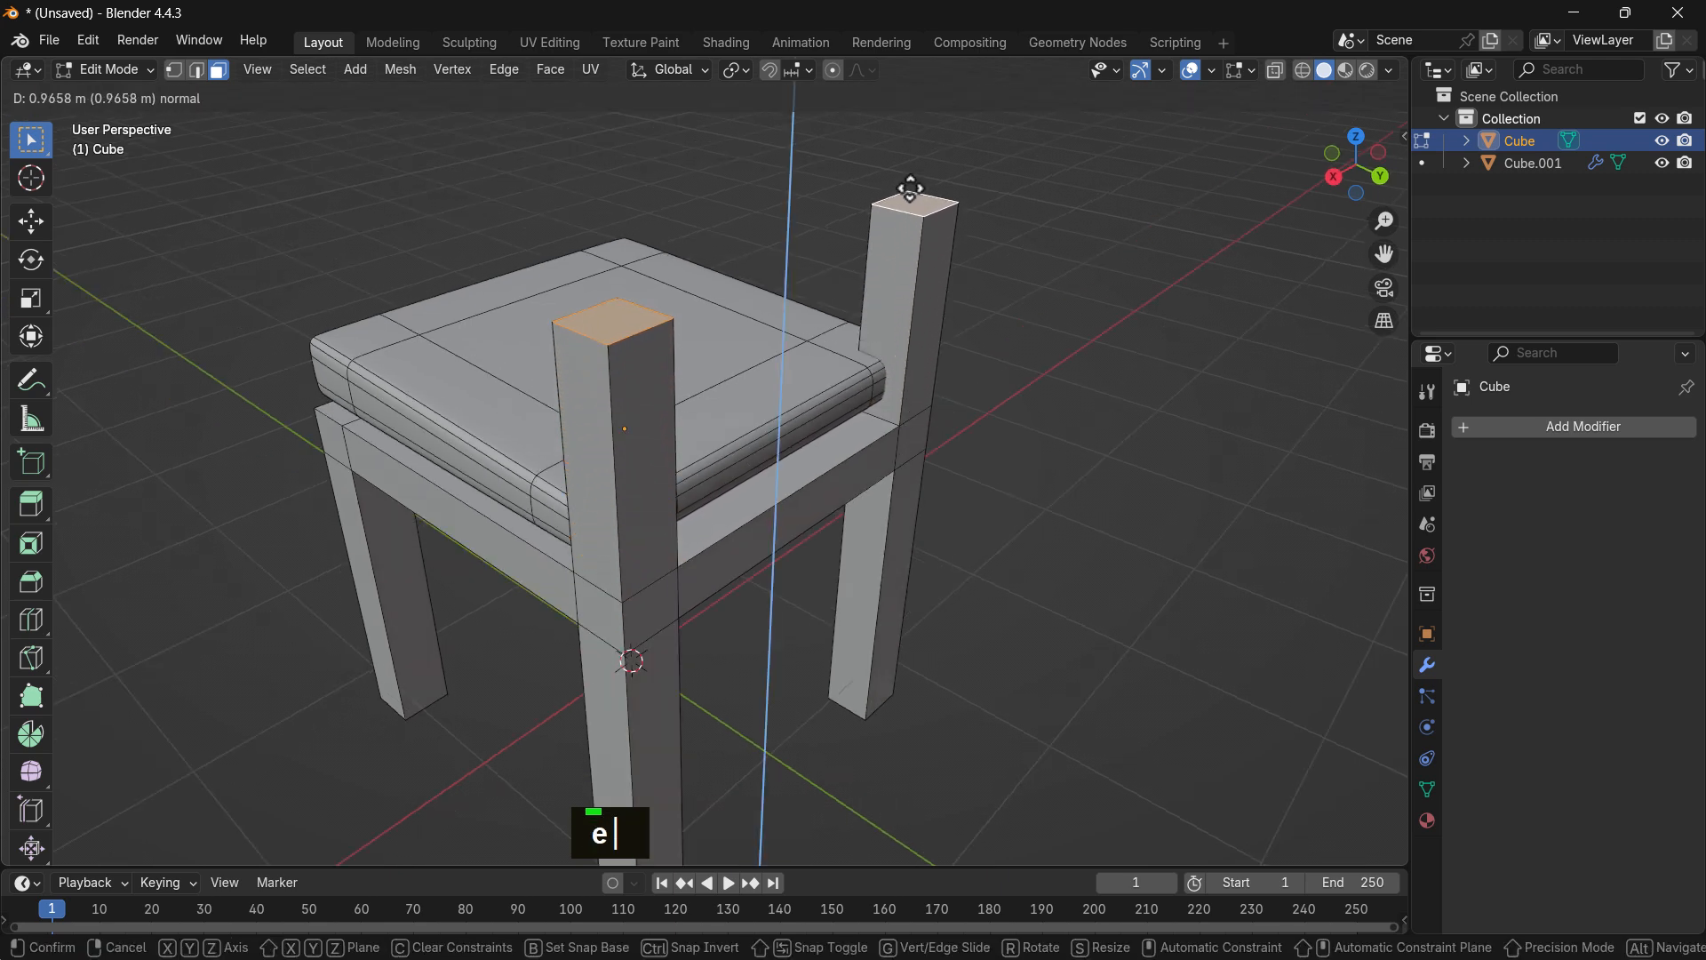
left_click(965, 111)
middle_click_drag(967, 107, 968, 455, "shift")
scroll(924, 409, "down", 2)
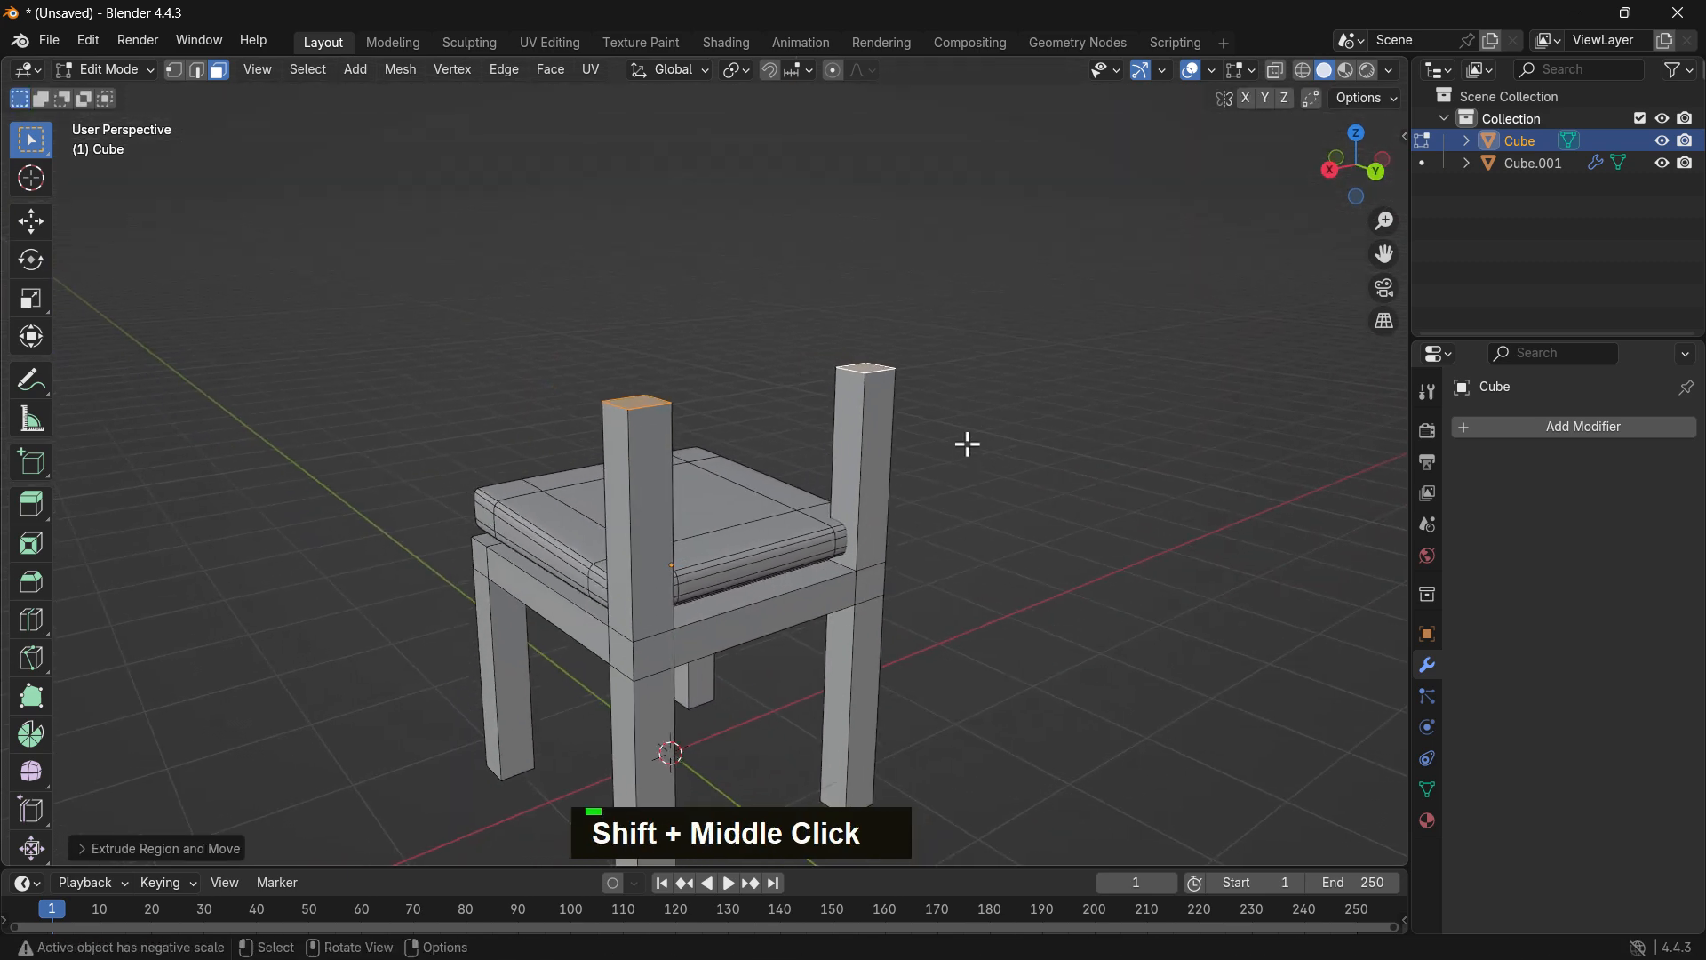
Raise the tops of both backrest posts by about 0.49 m along Z.
key("g")
key("z")
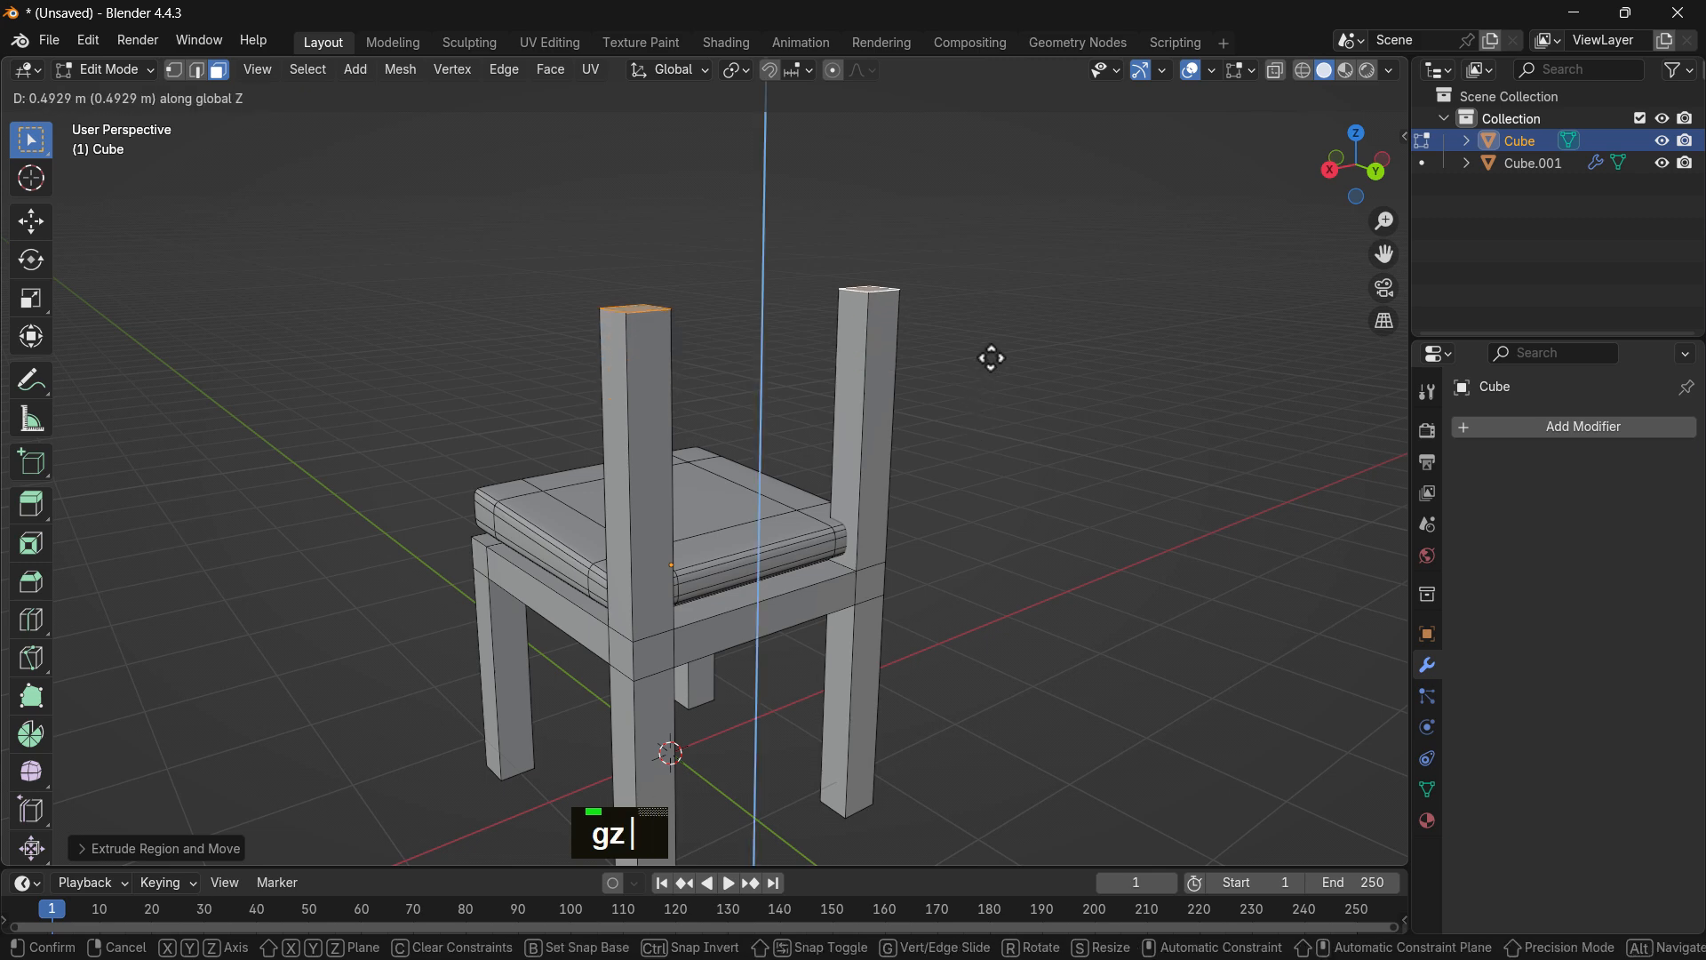
left_click(993, 363)
scroll(760, 348, "up", 2)
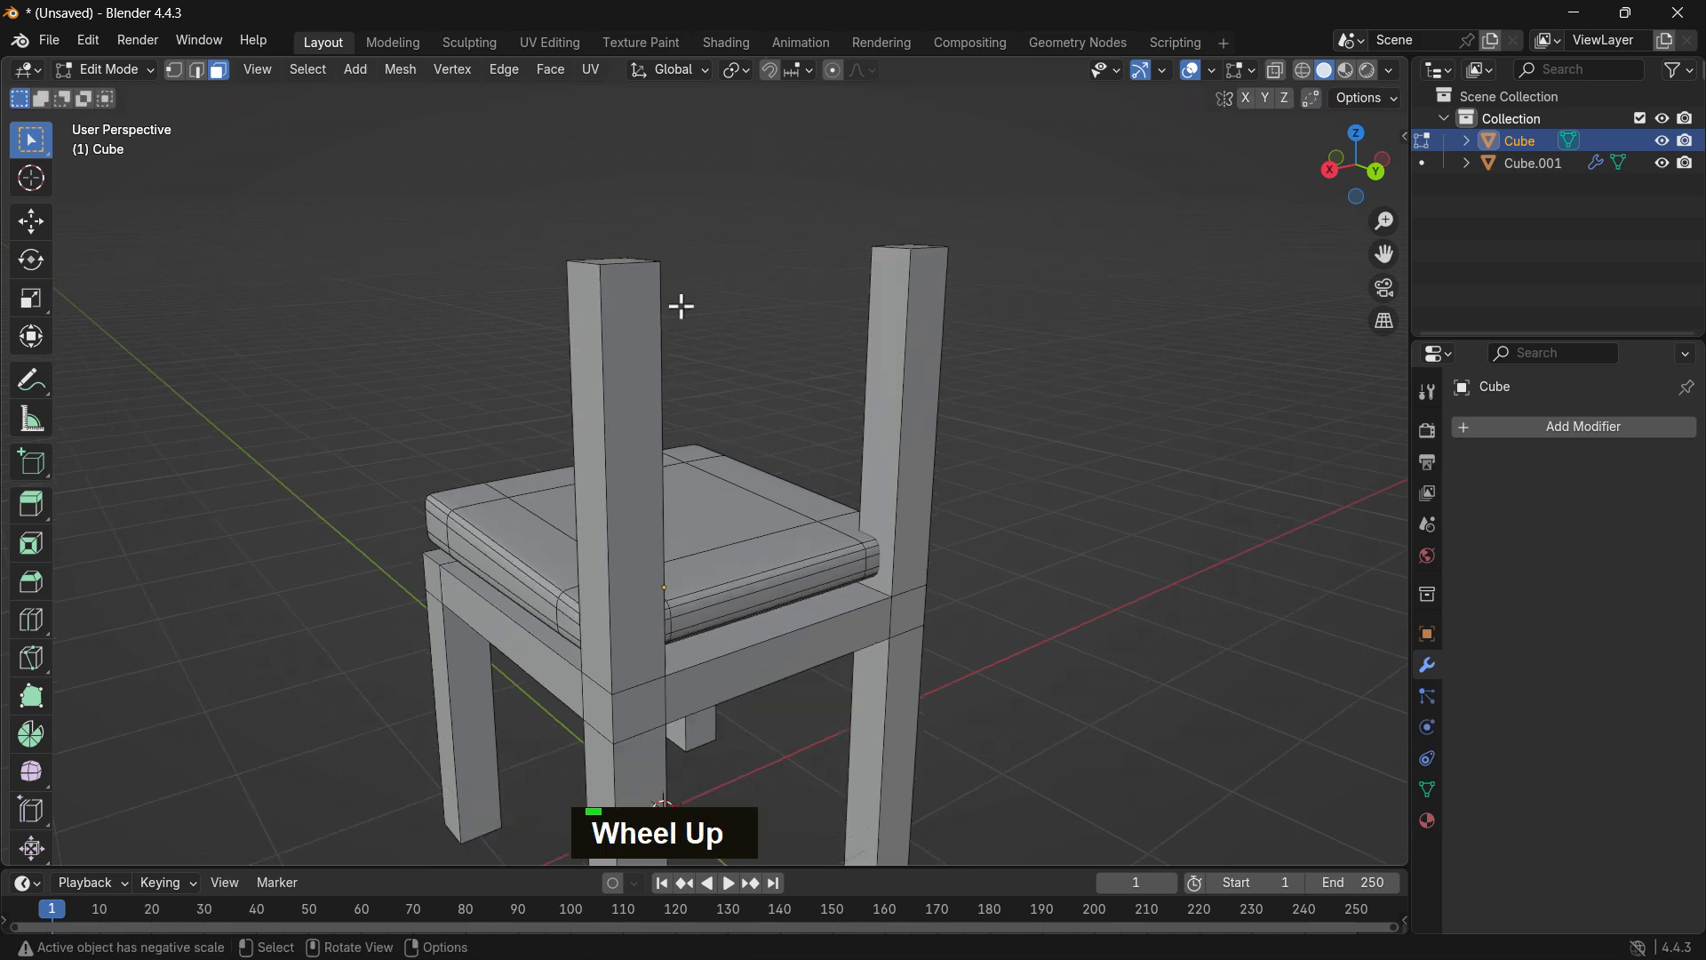
Switch to edge selection and select the rear top edge of each backrest post.
middle_click_drag(681, 306, 693, 327)
left_click(197, 69)
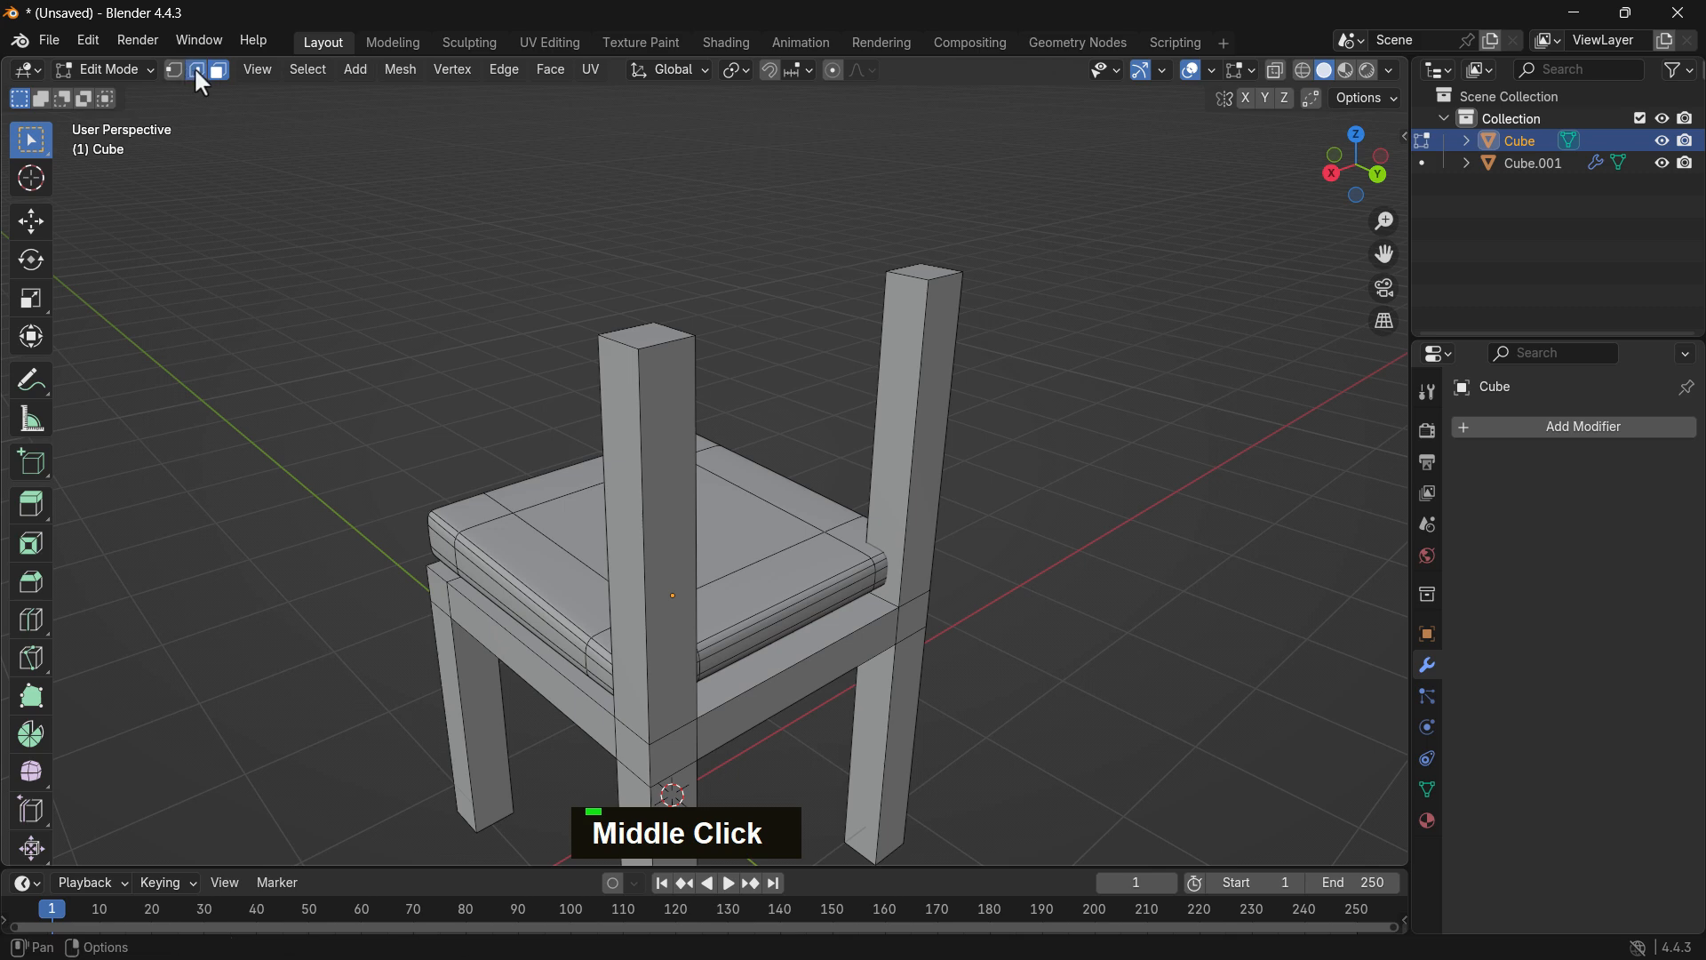
left_click(936, 281, "shift")
Try to bevel the rear top edges of both posts with 3 segments, and undo the bevel.
key("ctrl+b")
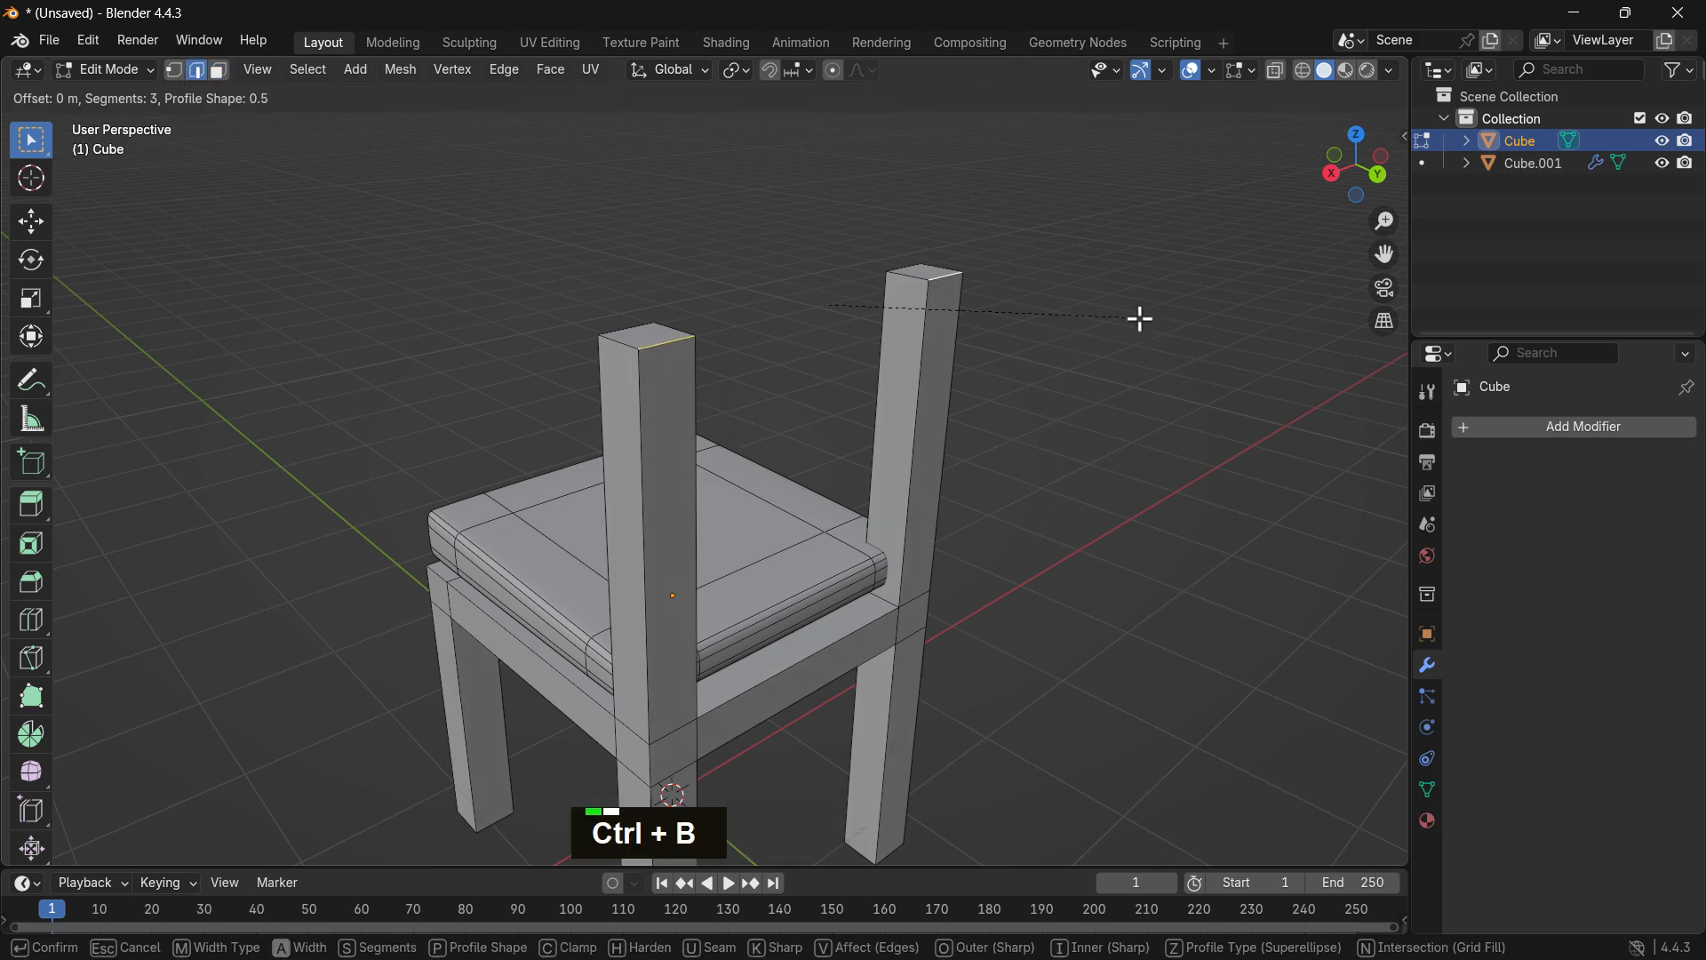
left_click(1167, 363)
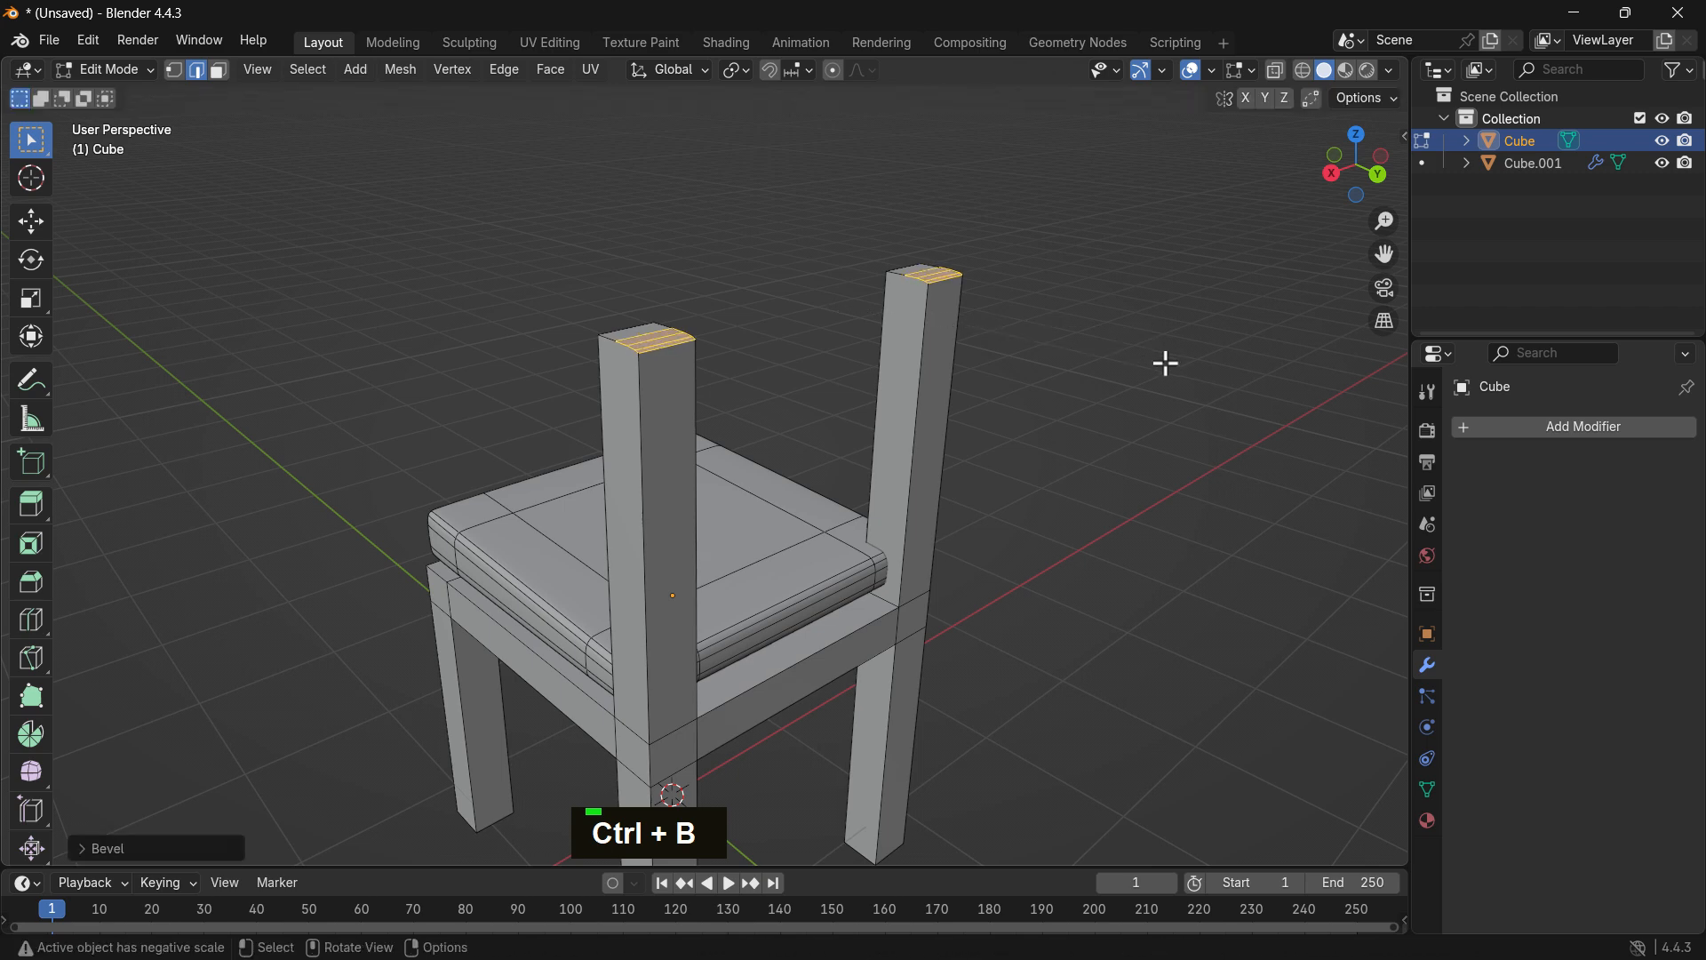
scroll(760, 338, "up", 2)
middle_click_drag(755, 332, 748, 354)
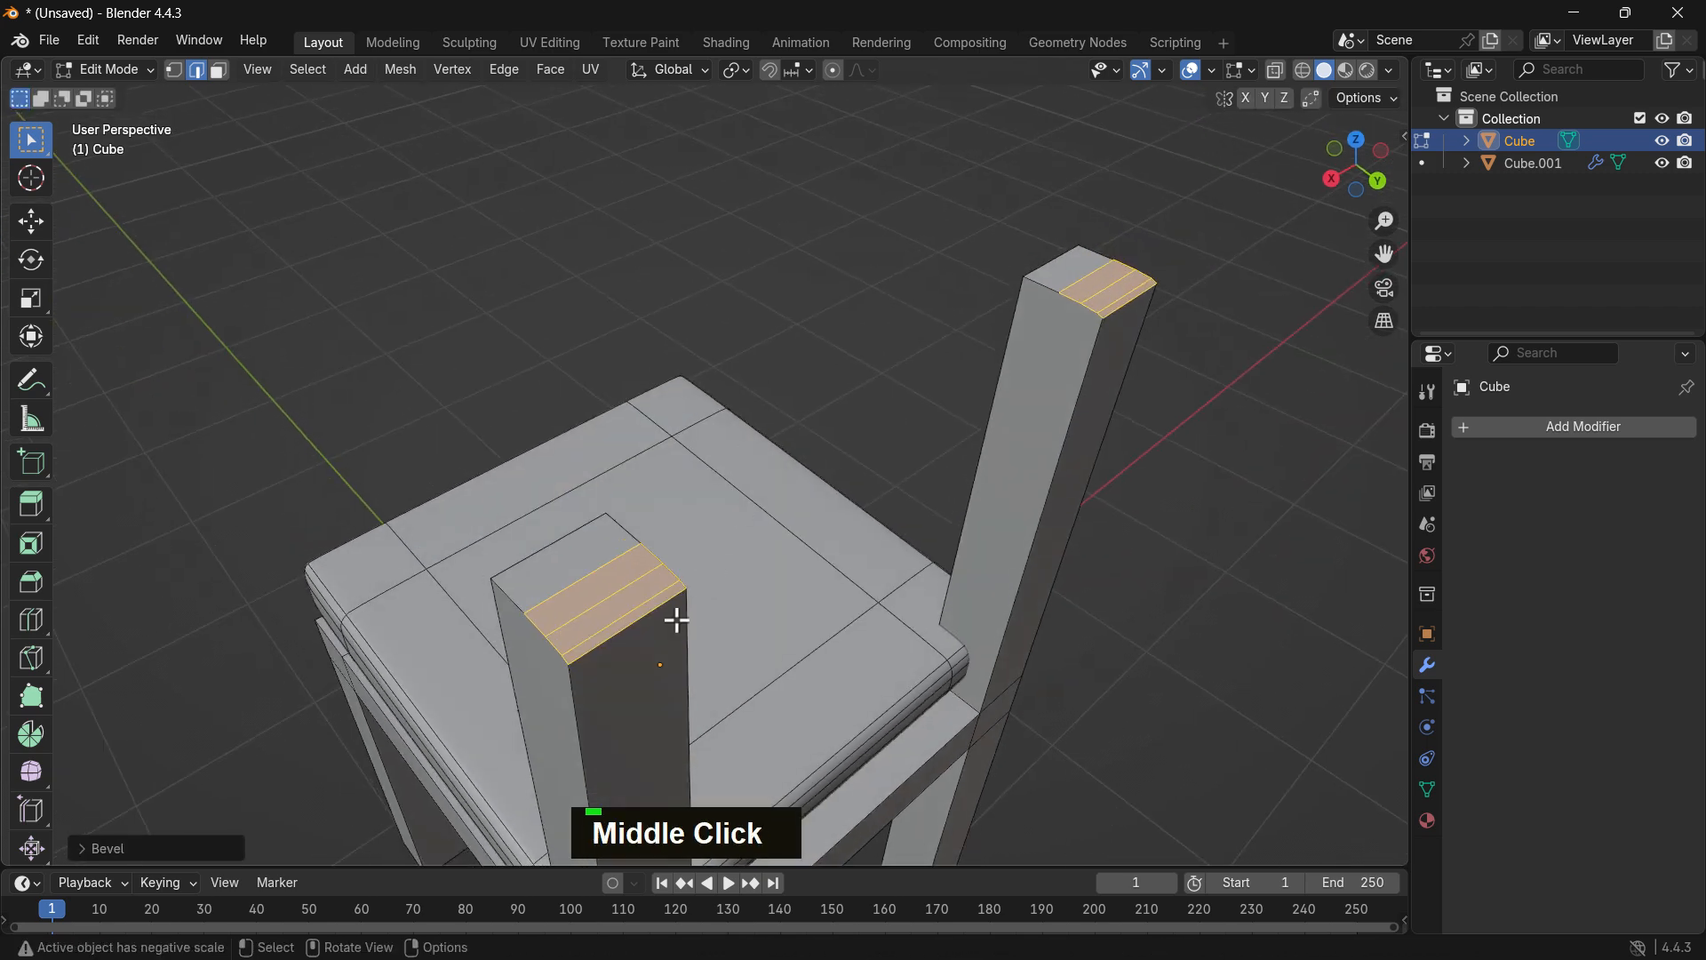
key("ctrl+z")
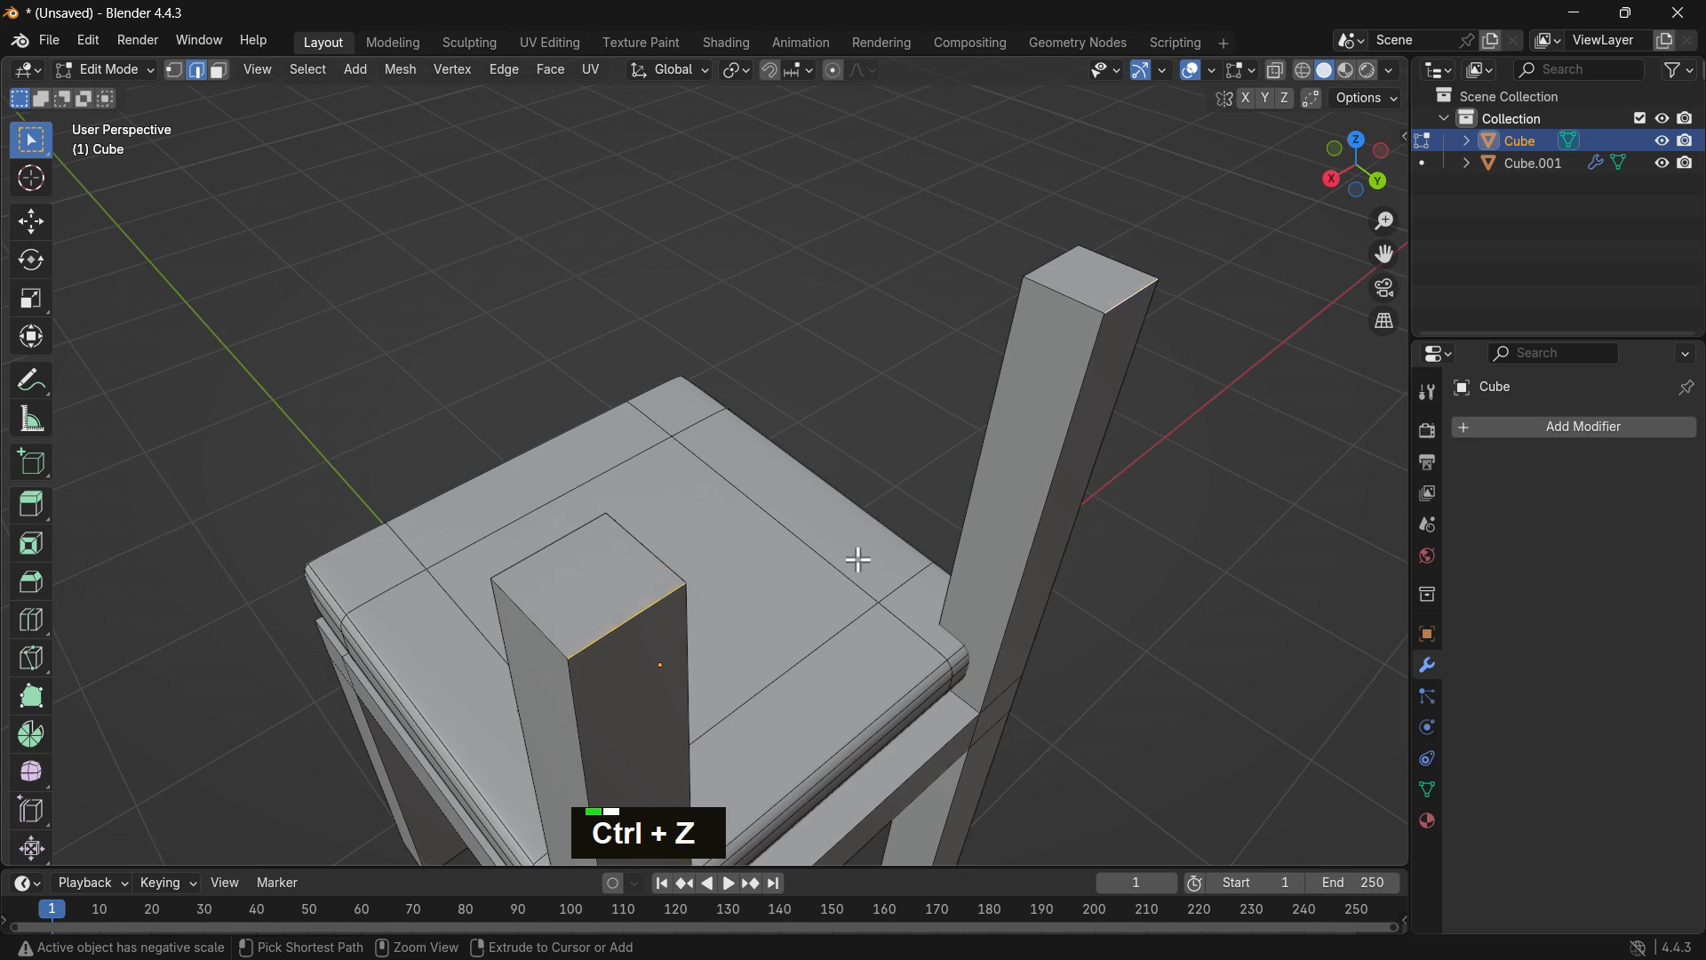
In Object Mode, apply all transforms to the chair frame and return to Edit Mode.
key("Tab")
scroll(637, 622, "down", 2)
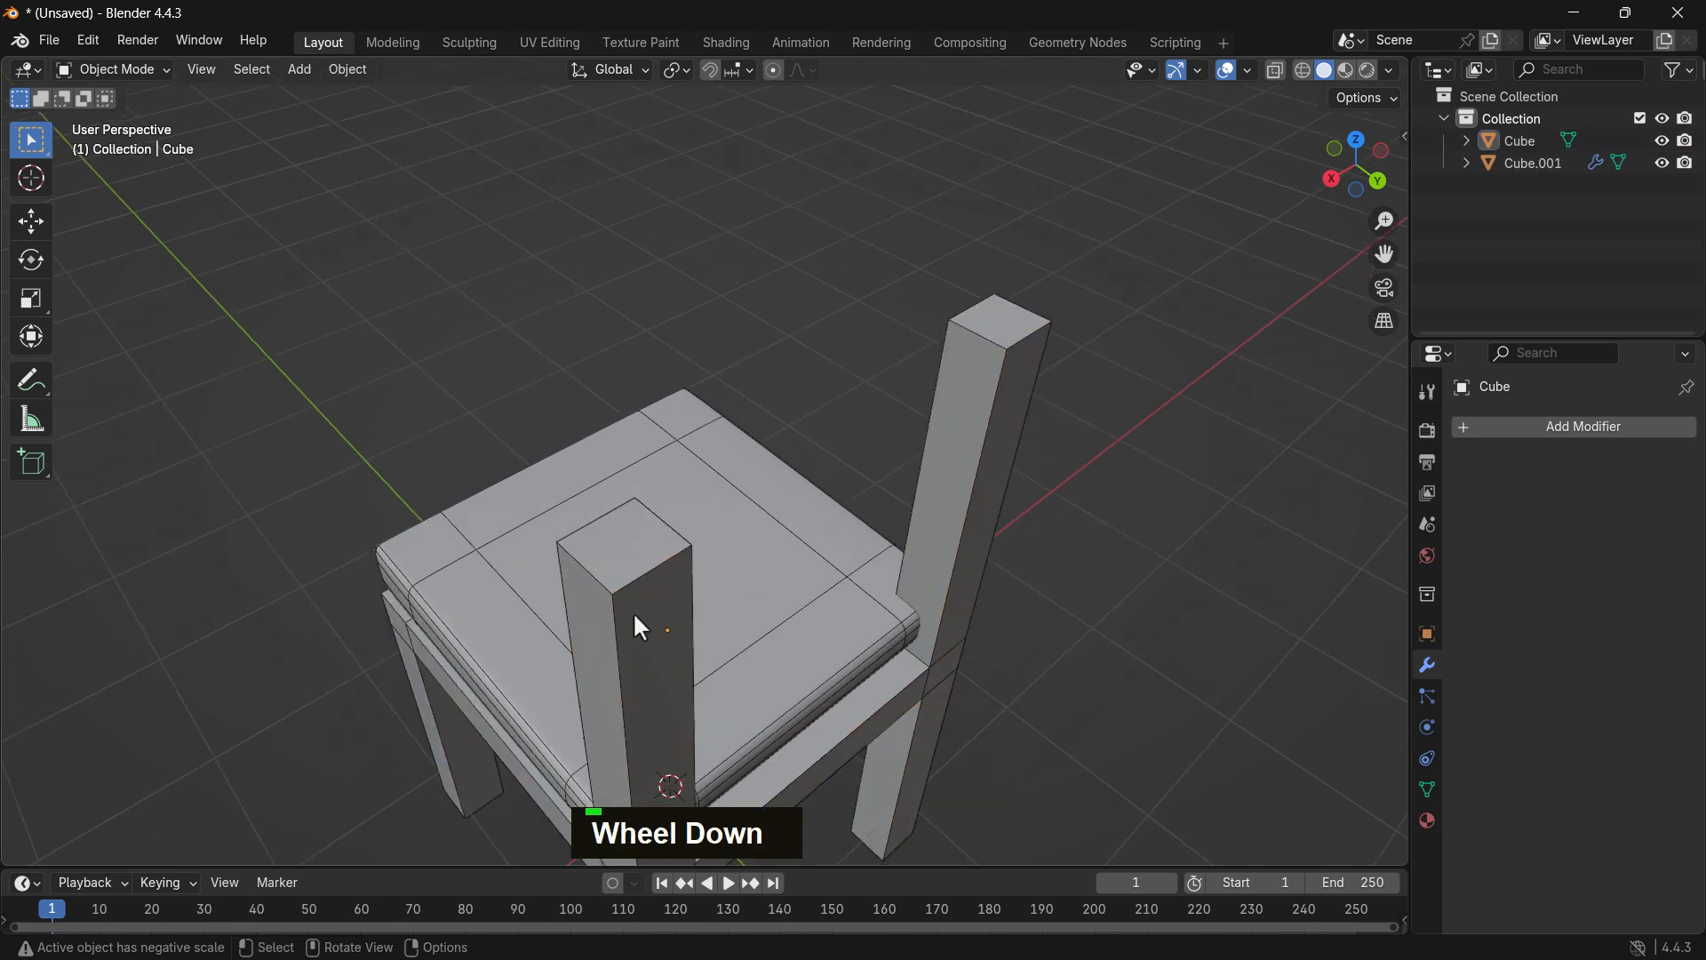
key("ctrl+a")
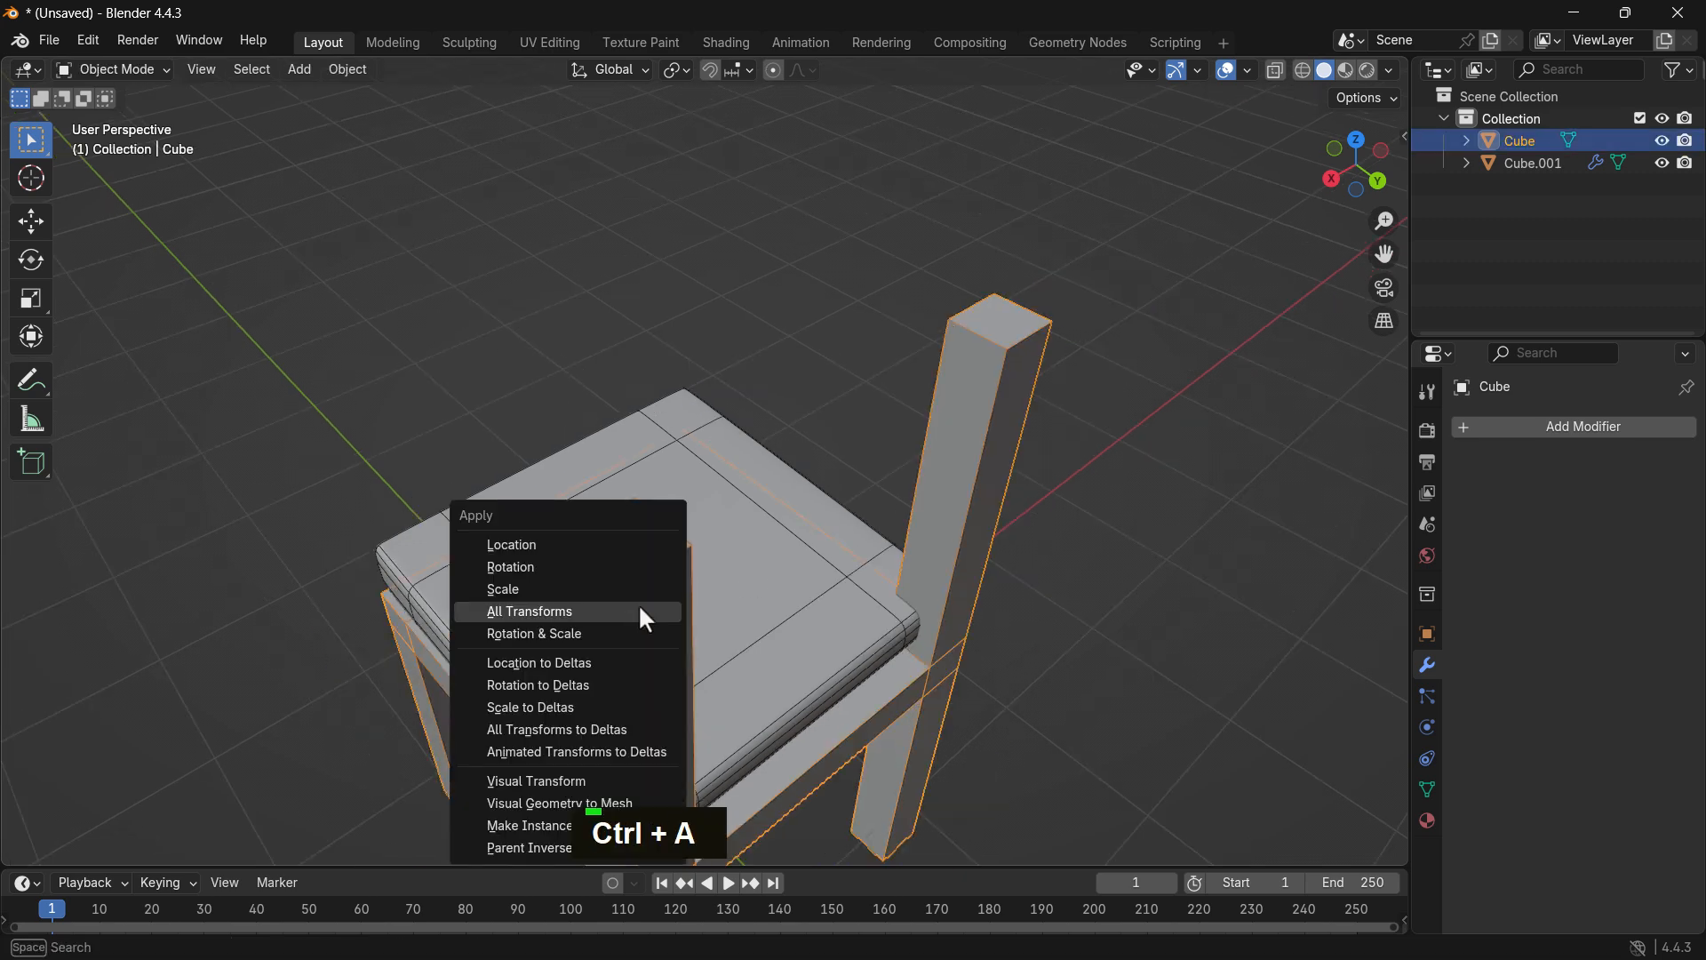
left_click(646, 613)
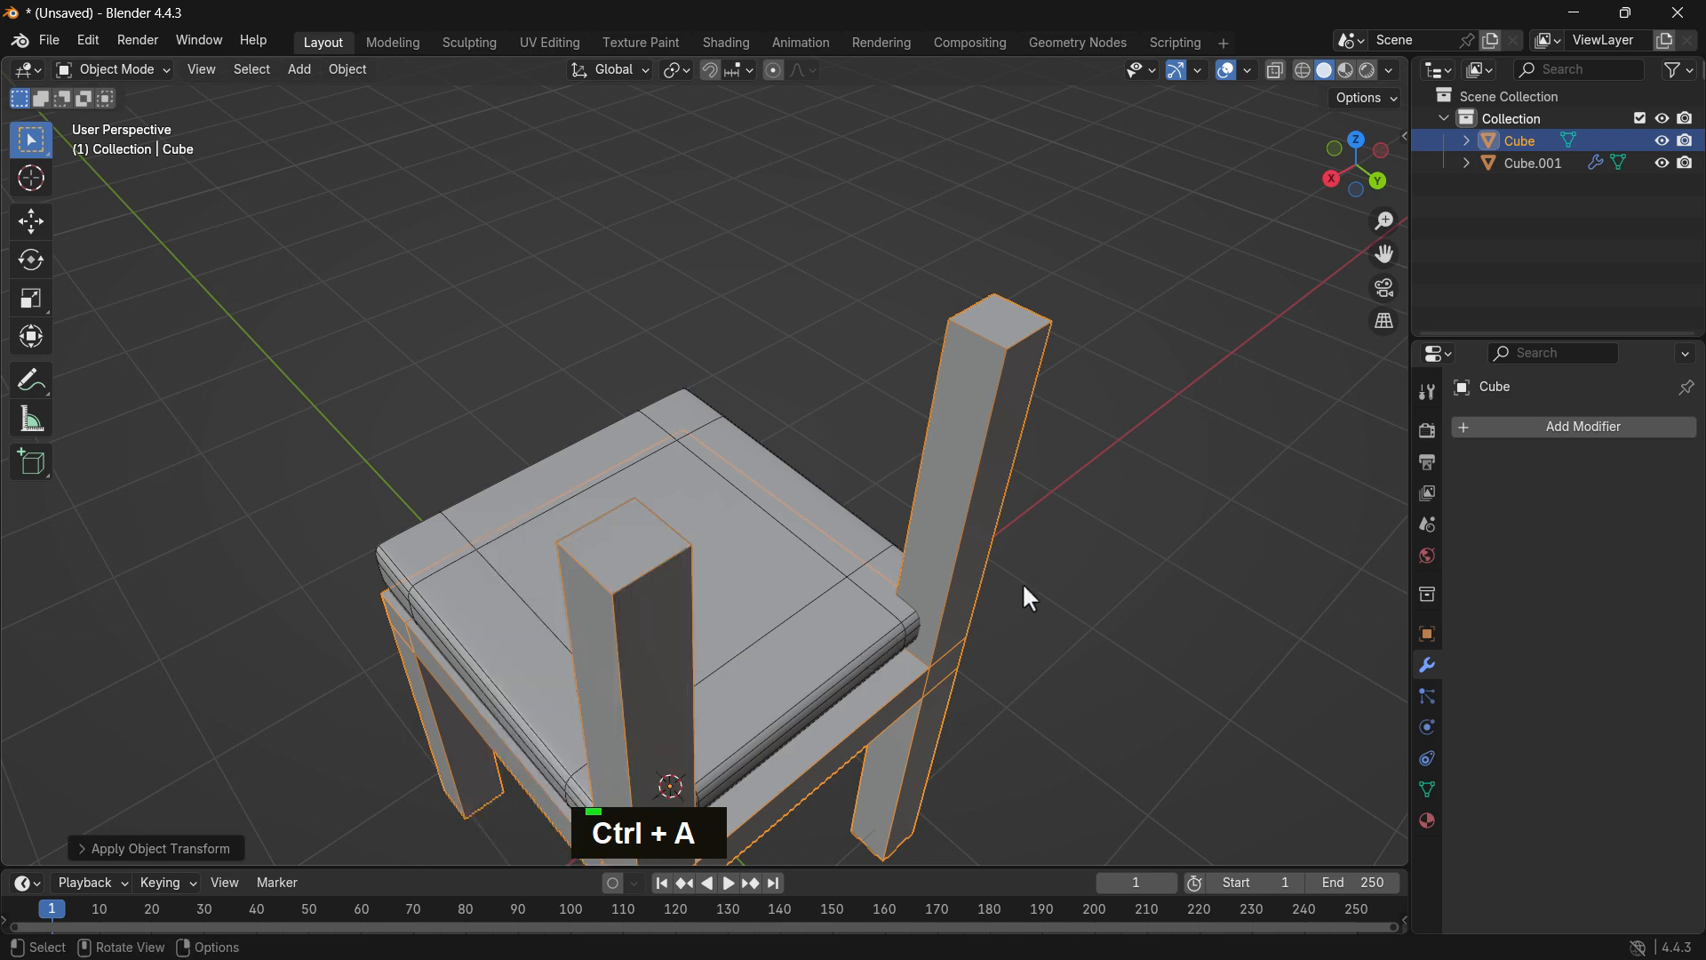
double_click(1002, 476)
key("Tab")
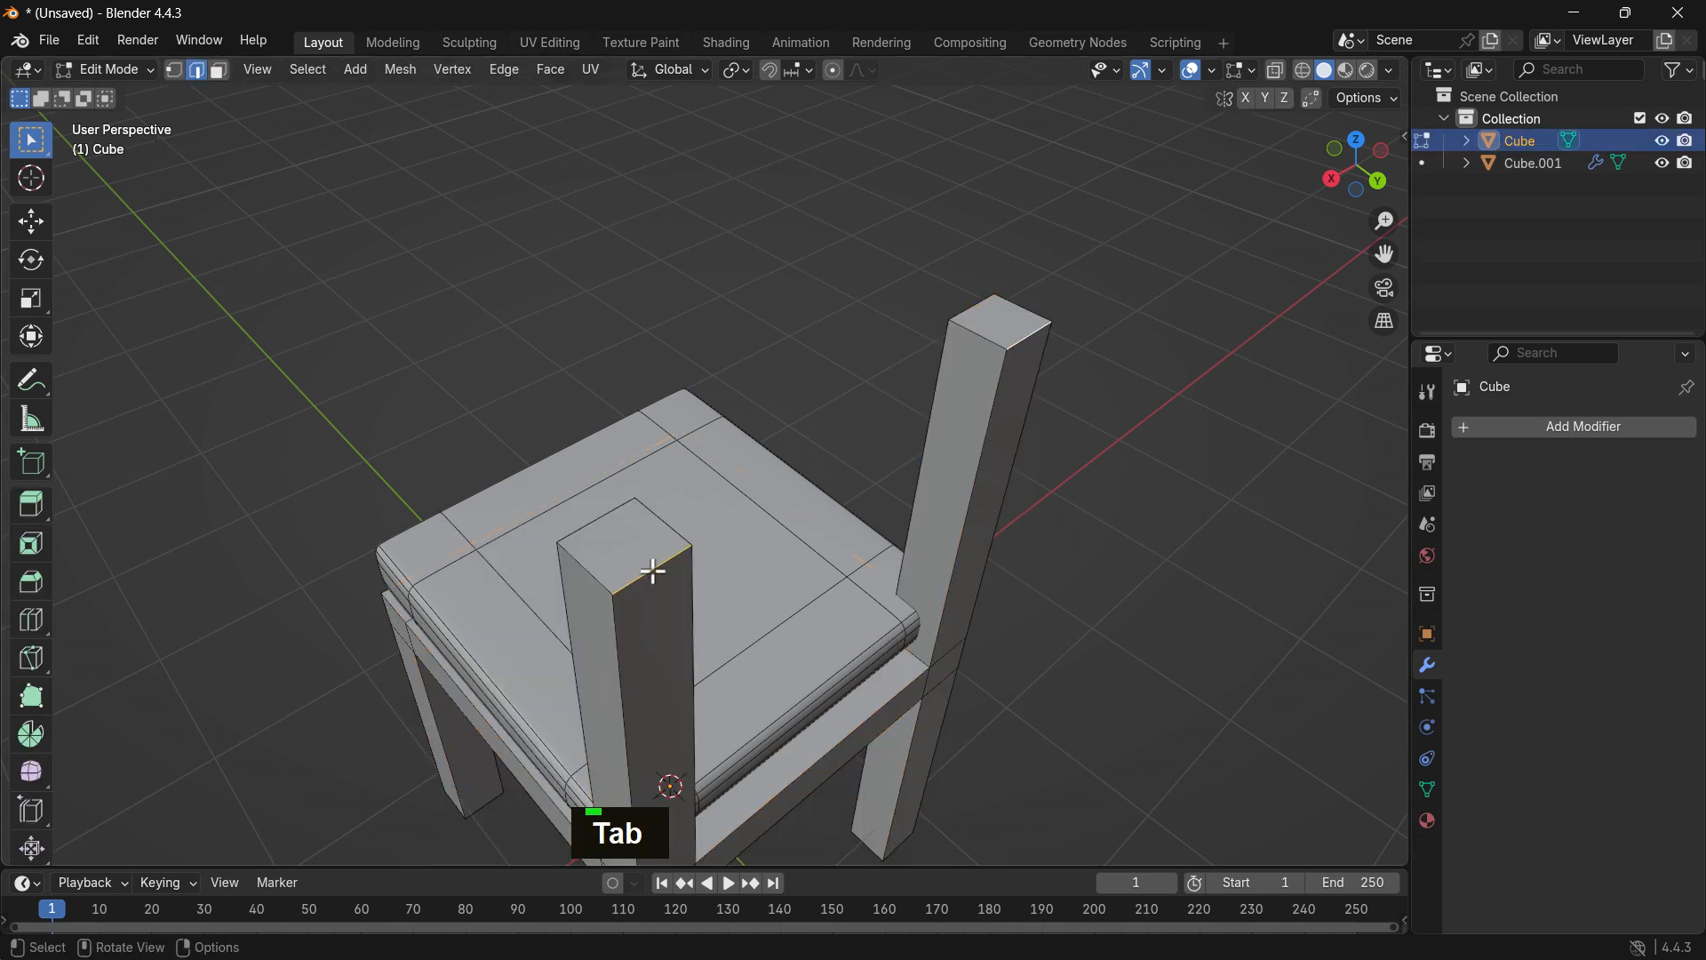
Try to bevel only the rear top edges of both posts with 8 segments, and undo the bevel.
key("ctrl+b")
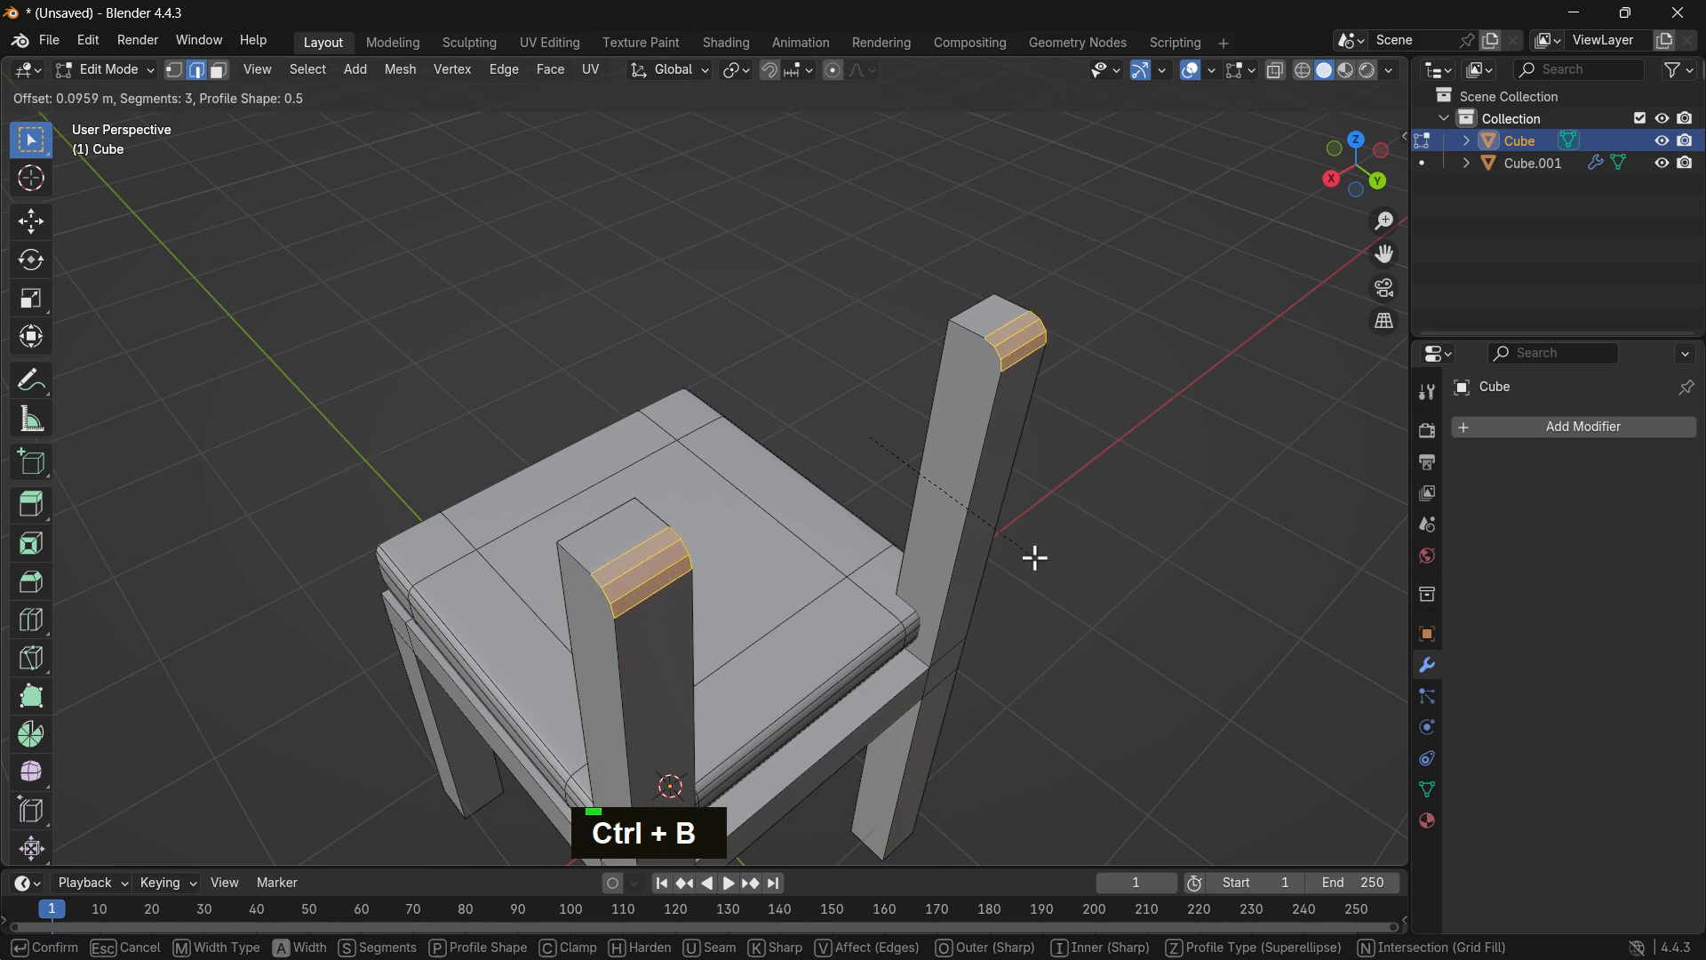
scroll(1038, 558, "up", 3)
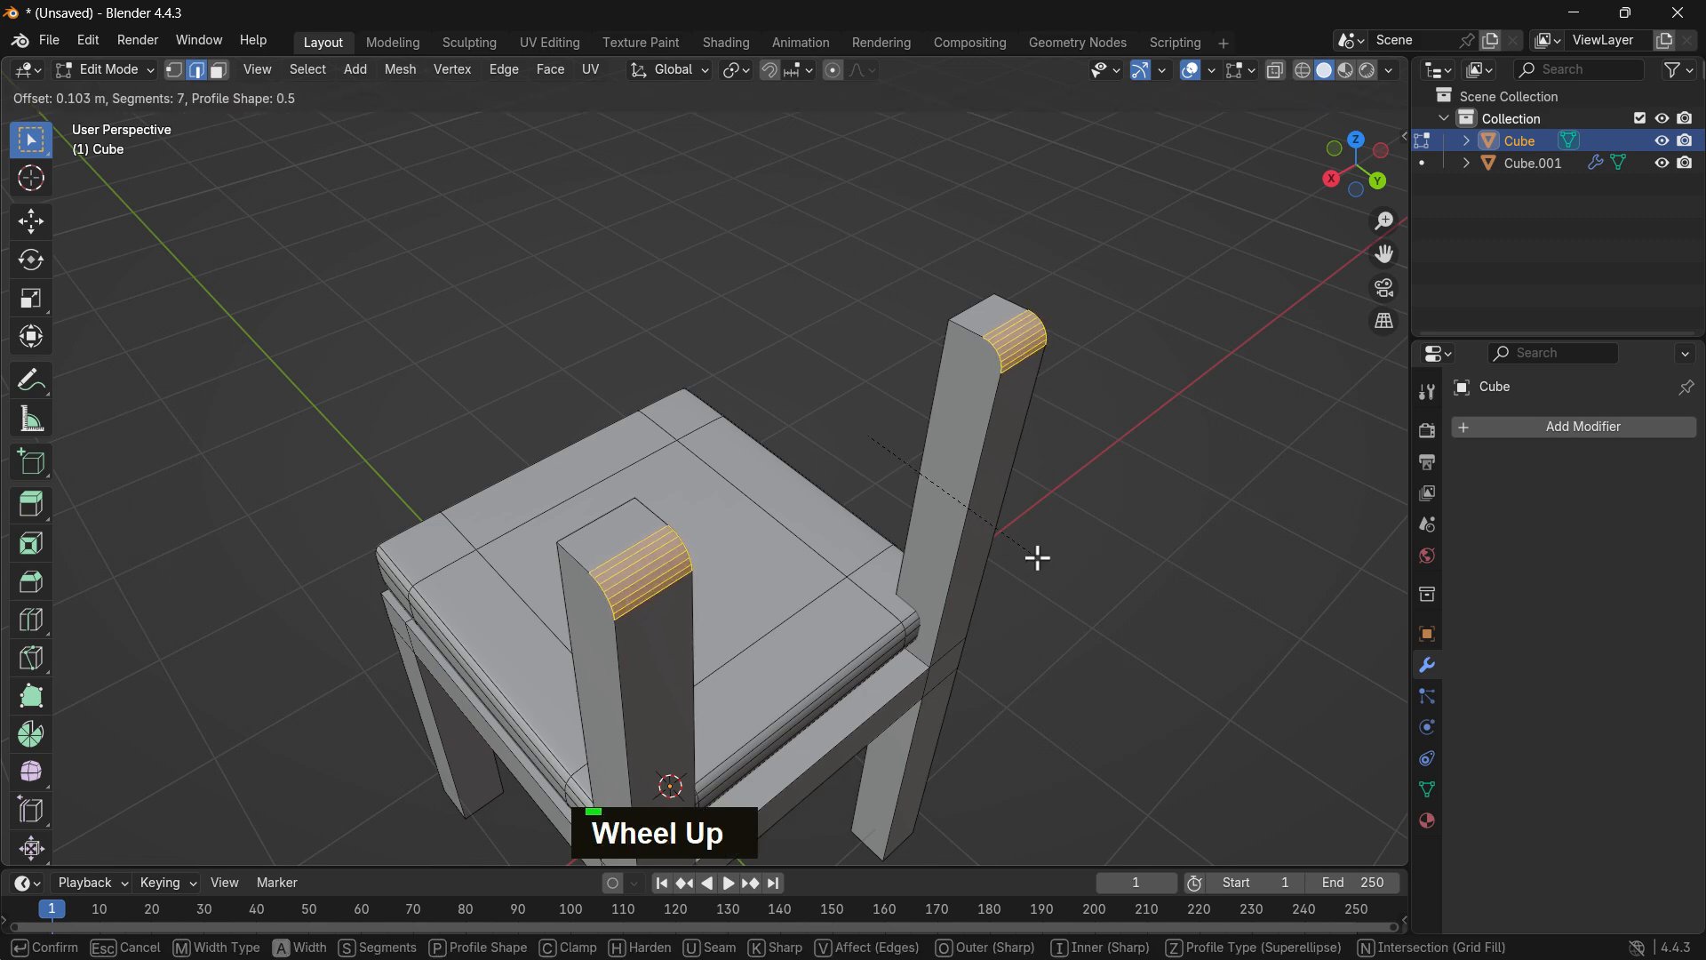
scroll(1038, 558, "up", 1)
left_click(1038, 558)
left_click(1098, 543)
scroll(1067, 551, "down", 2)
middle_click_drag(1035, 567, 1167, 545)
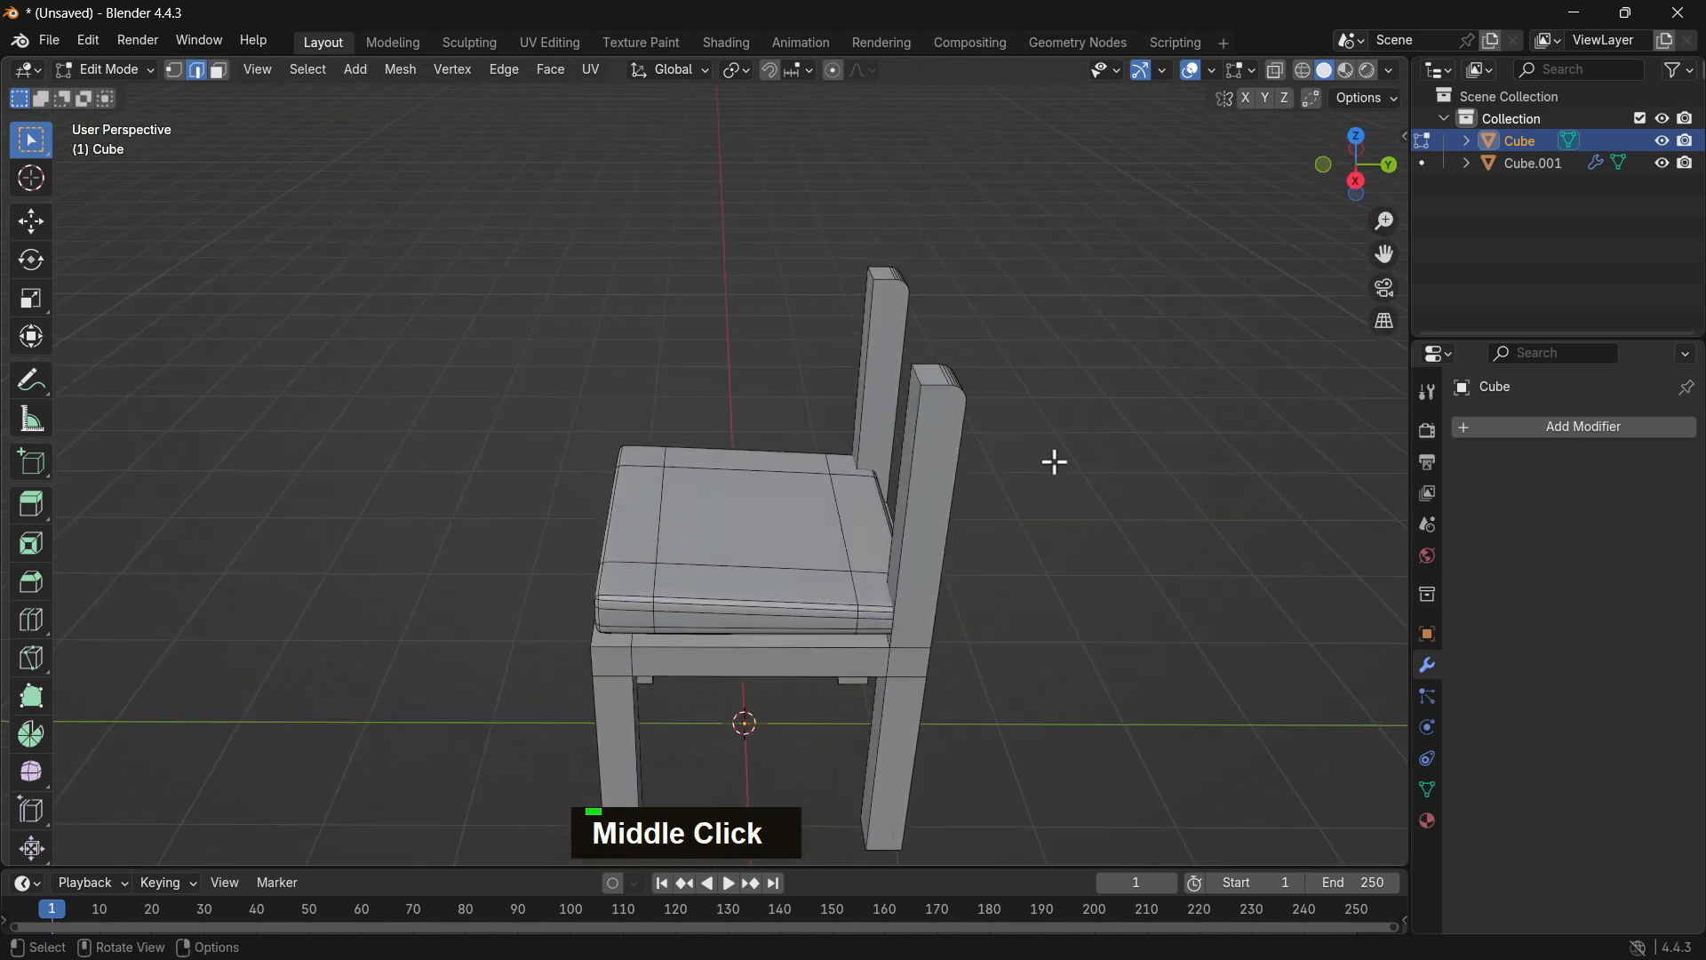
key("ctrl+z")
key("ctrl+z")
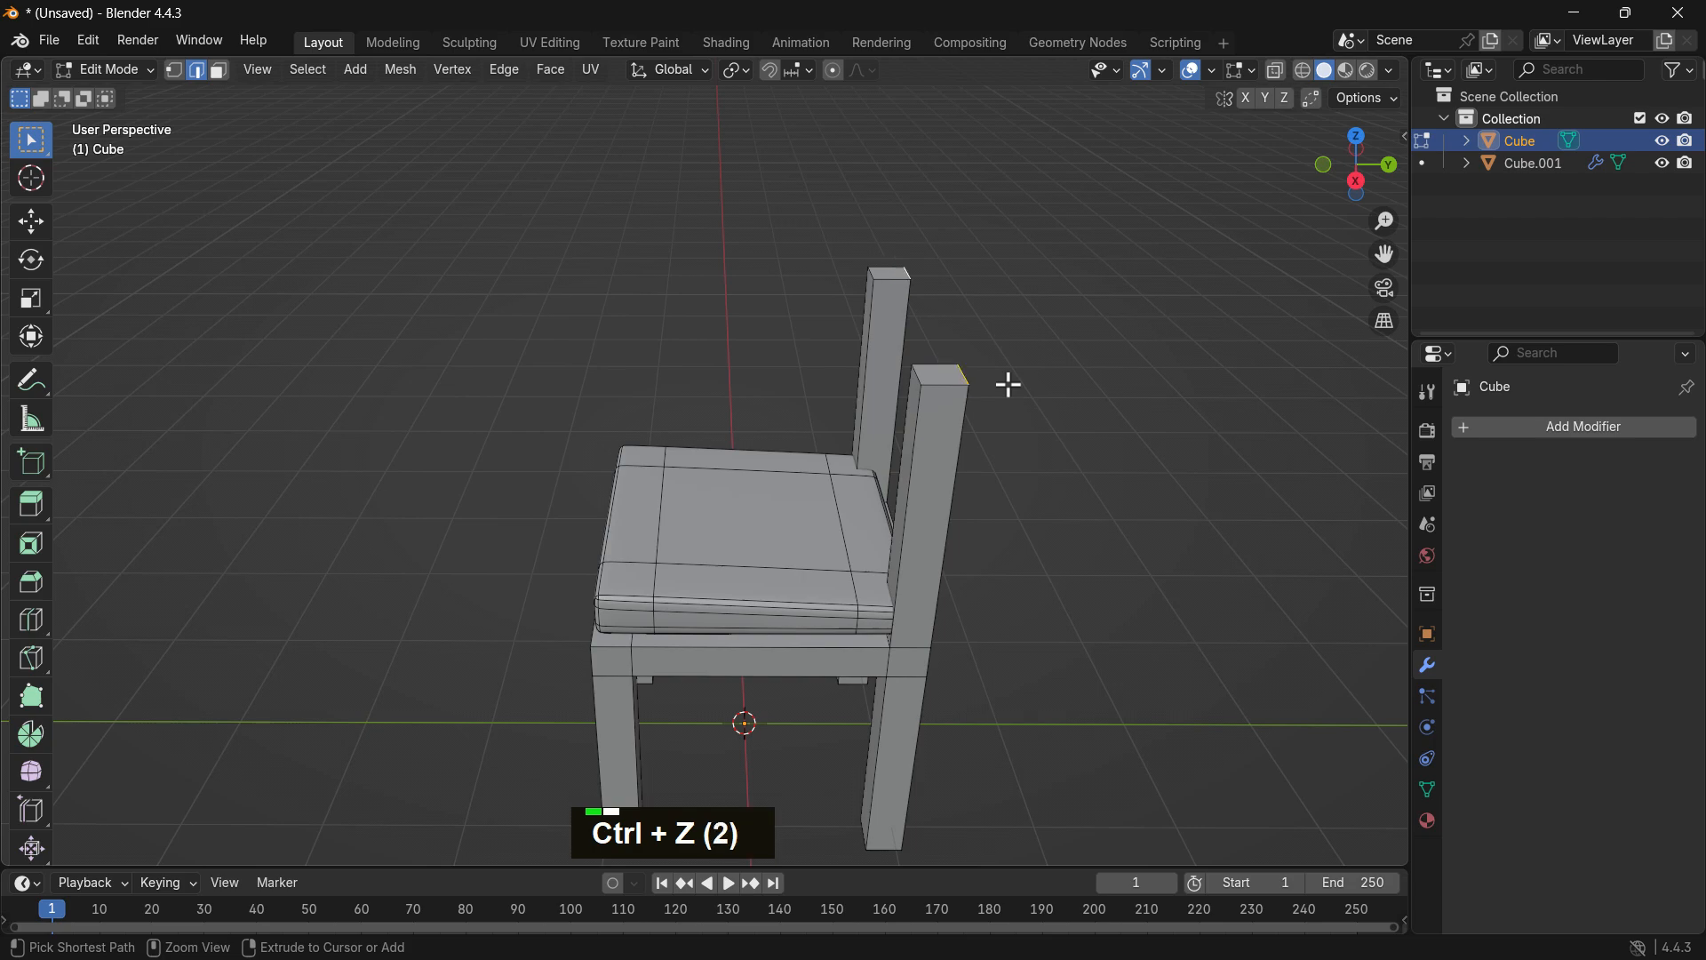
Add the front top edges of both posts to the selection and bevel front and rear edges with 8 segments into fully rounded tops.
middle_click_drag(1059, 377, 1002, 426)
scroll(963, 501, "up", 2)
middle_click_drag(962, 501, 1002, 513)
left_click(975, 460, "shift")
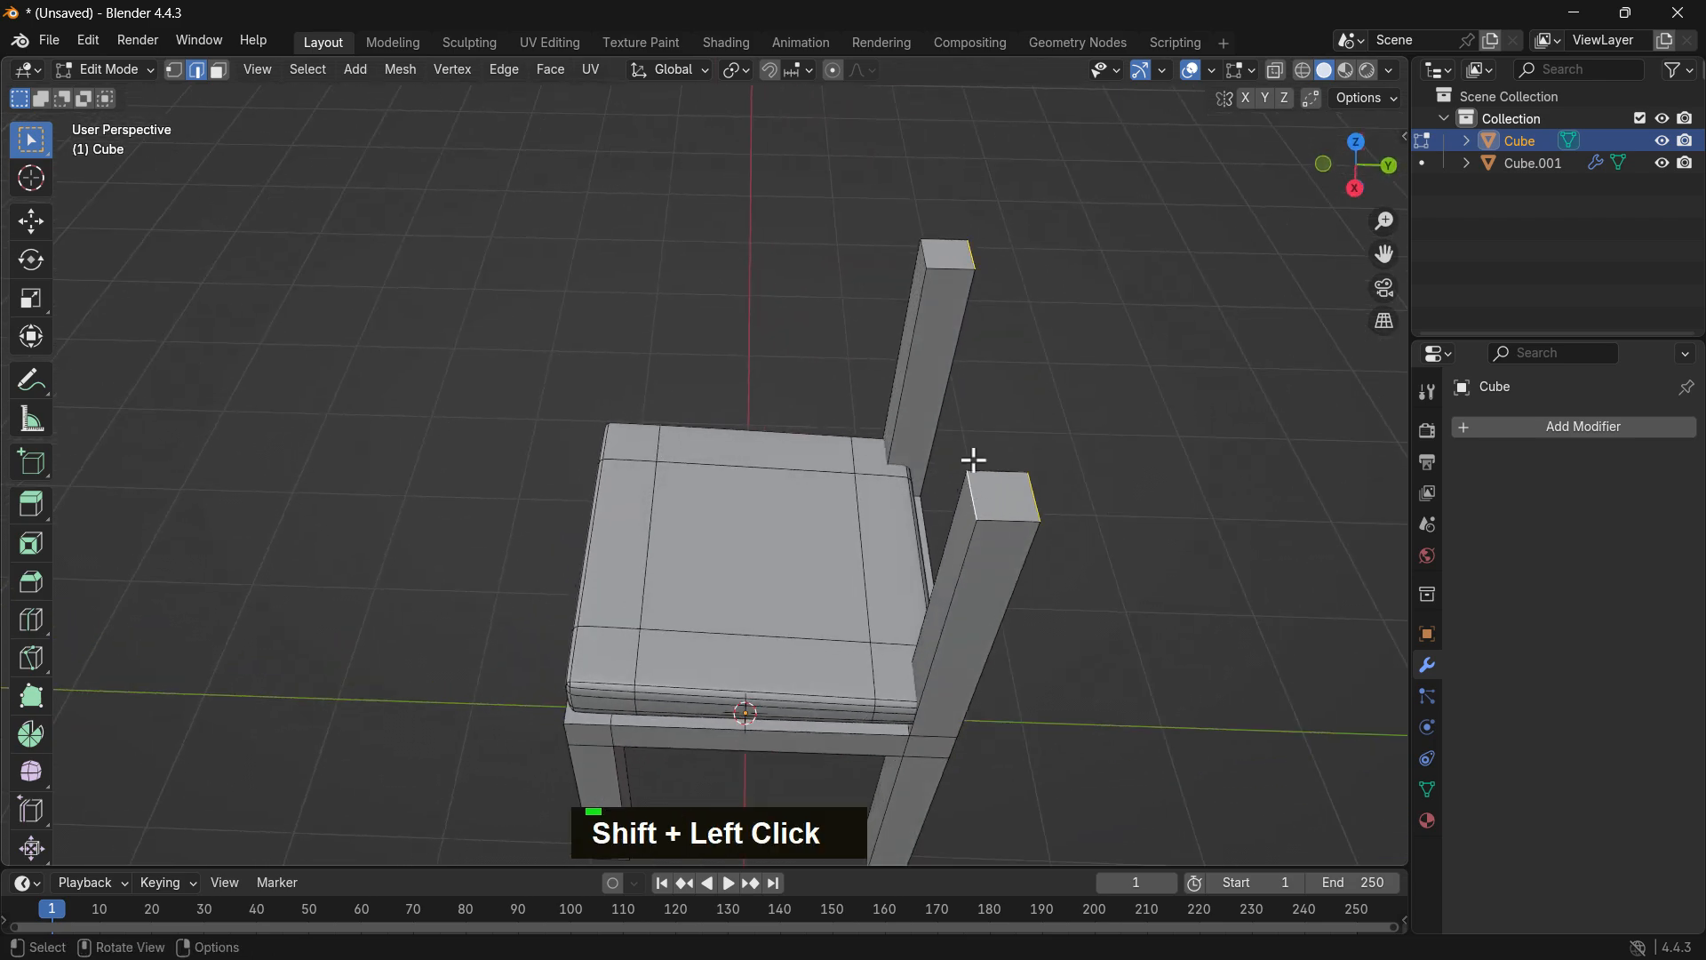
left_click(926, 264, "shift")
key("ctrl+b")
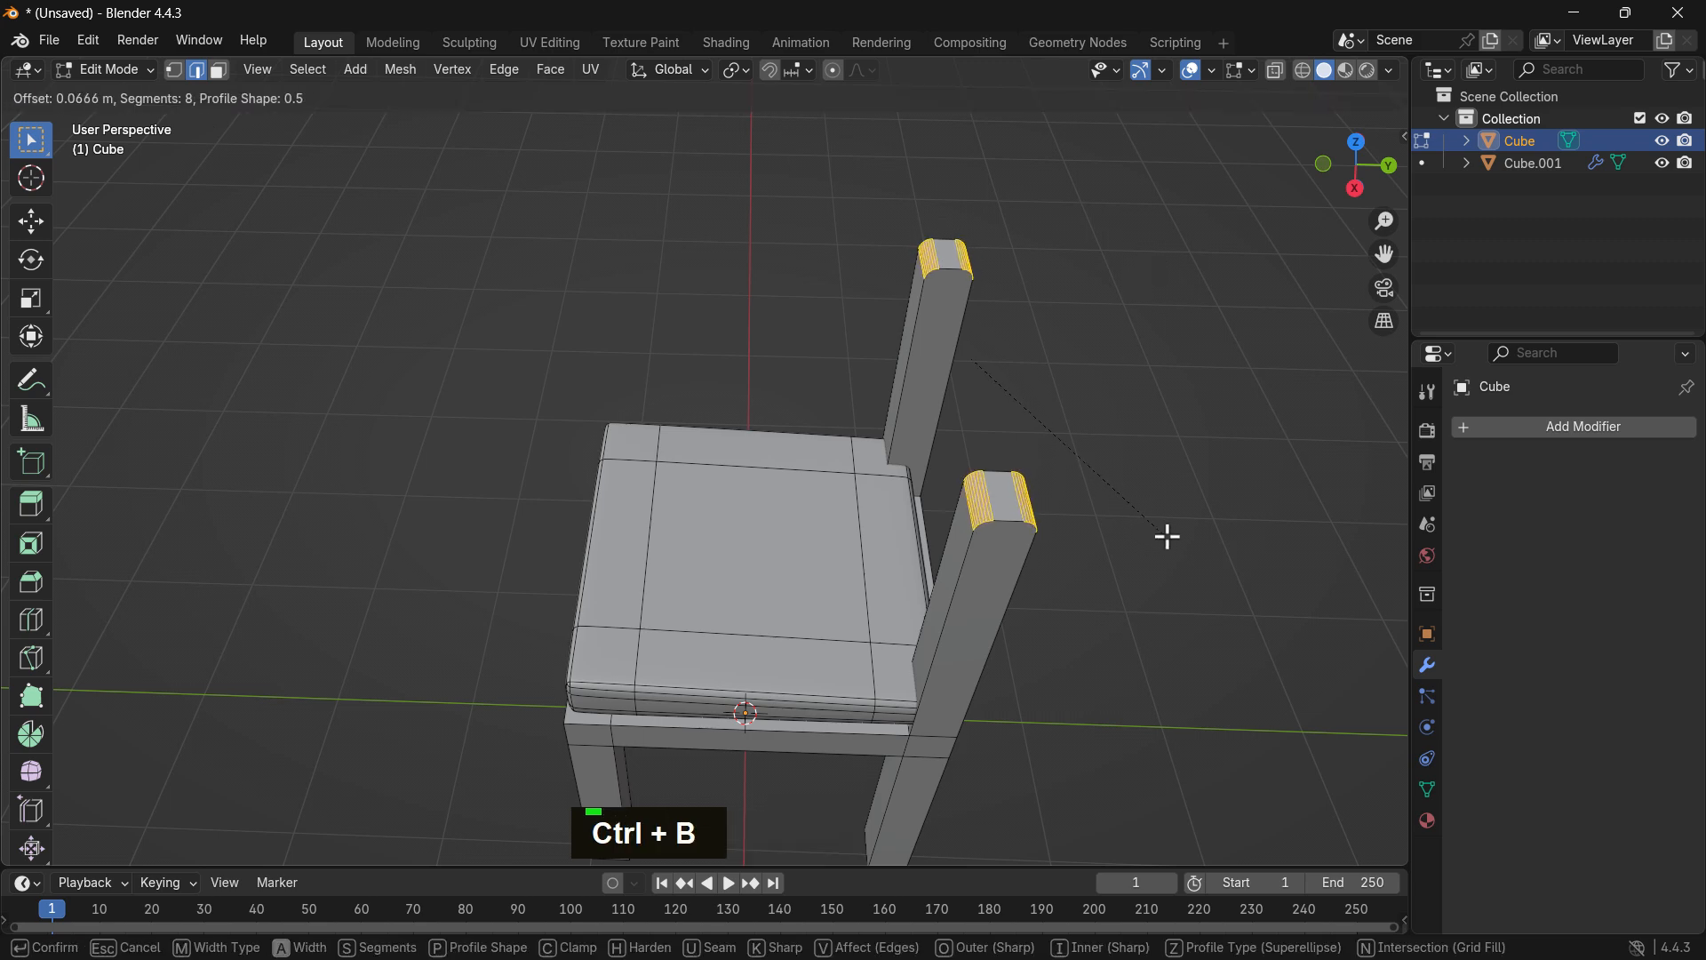
left_click(1178, 539)
scroll(1135, 548, "up", 2)
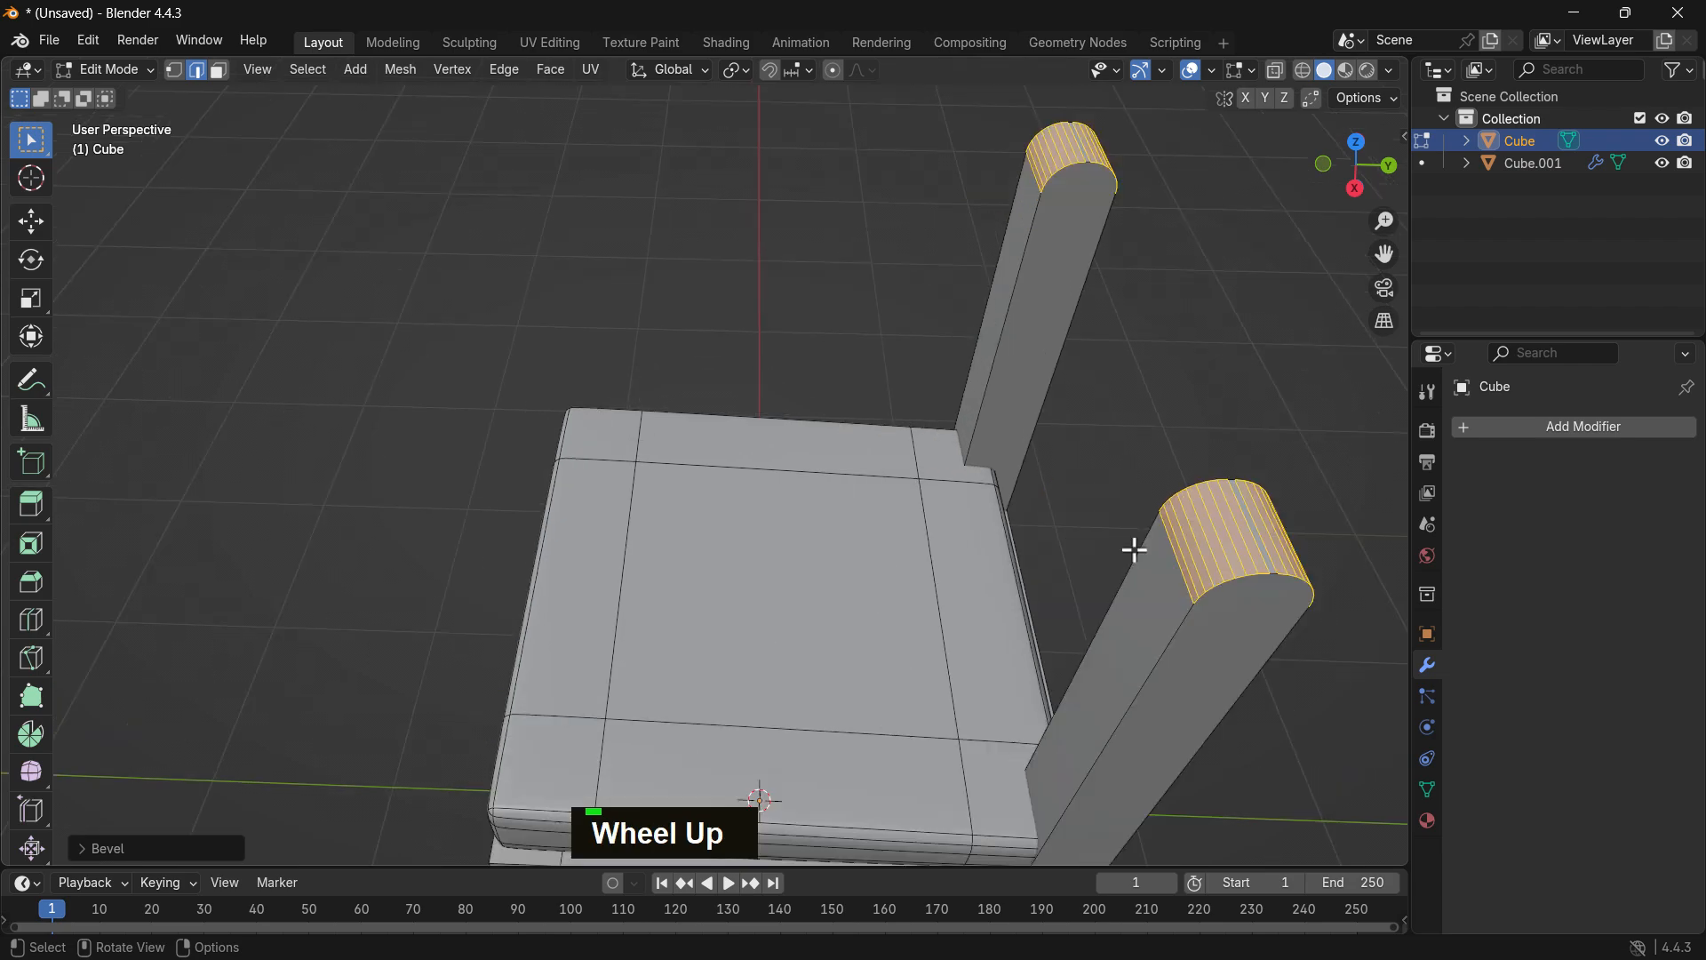
middle_click_drag(1135, 549, 925, 573, "shift")
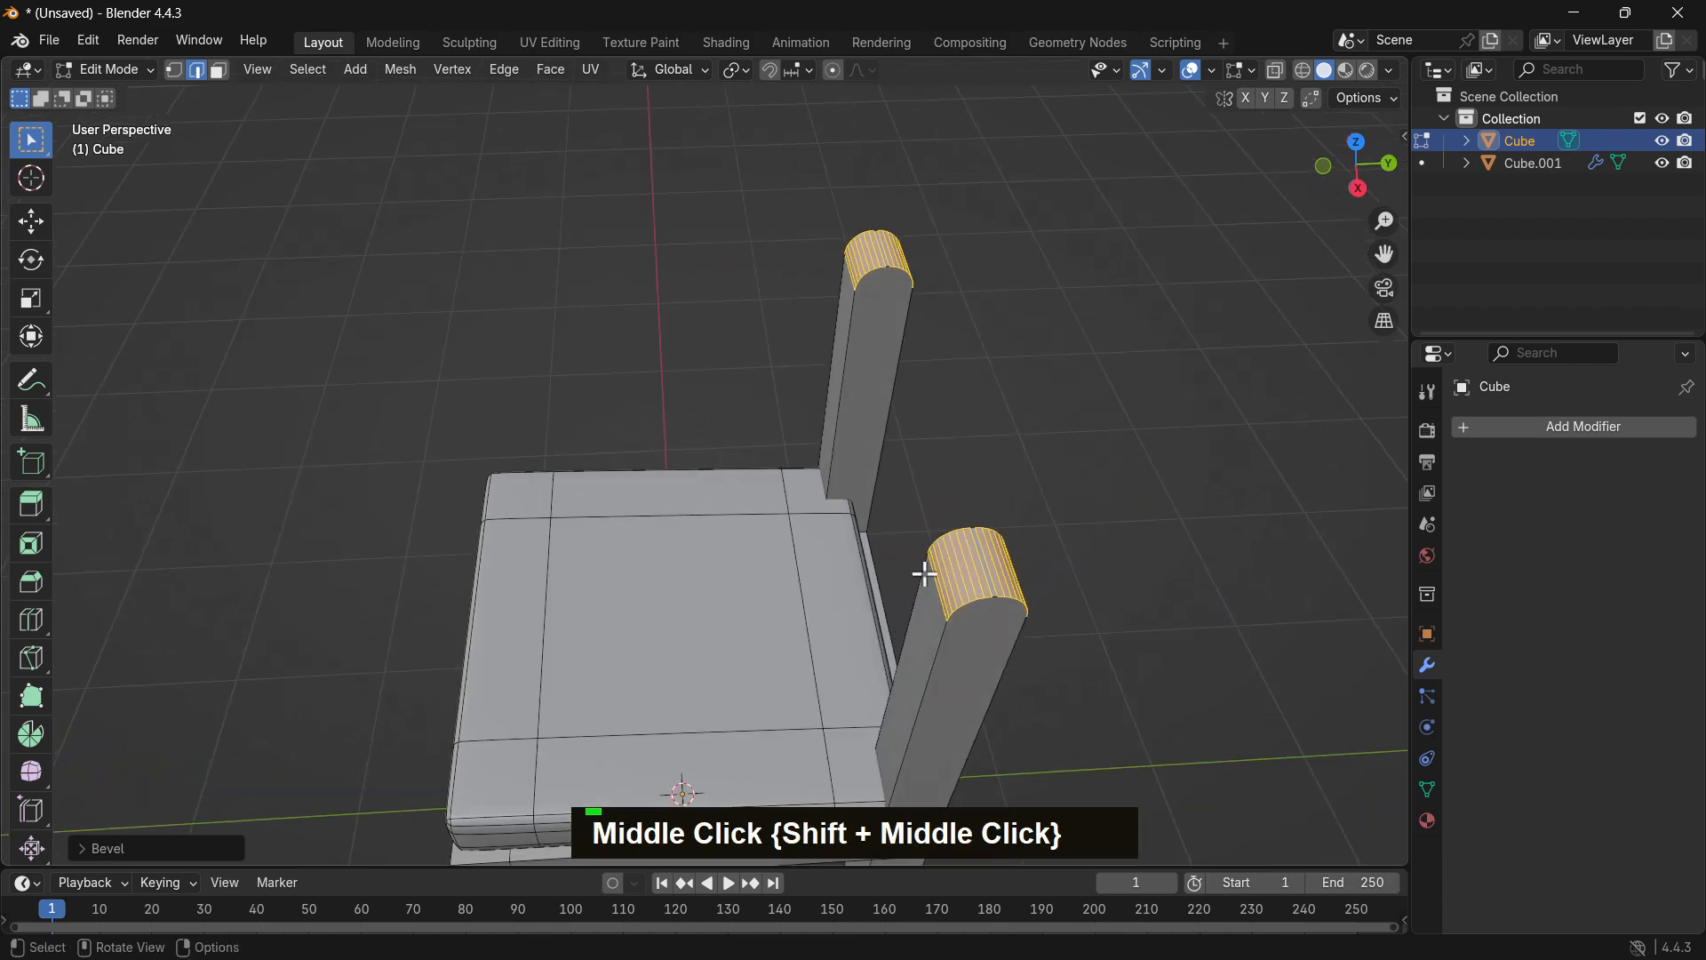
left_click(1121, 531)
In Object Mode, scale the cushion to about 0.90 along Y and move it about -0.11 m along Y, clear of the posts.
middle_click_drag(1001, 441, 709, 362)
key("Tab")
scroll(655, 480, "down", 2)
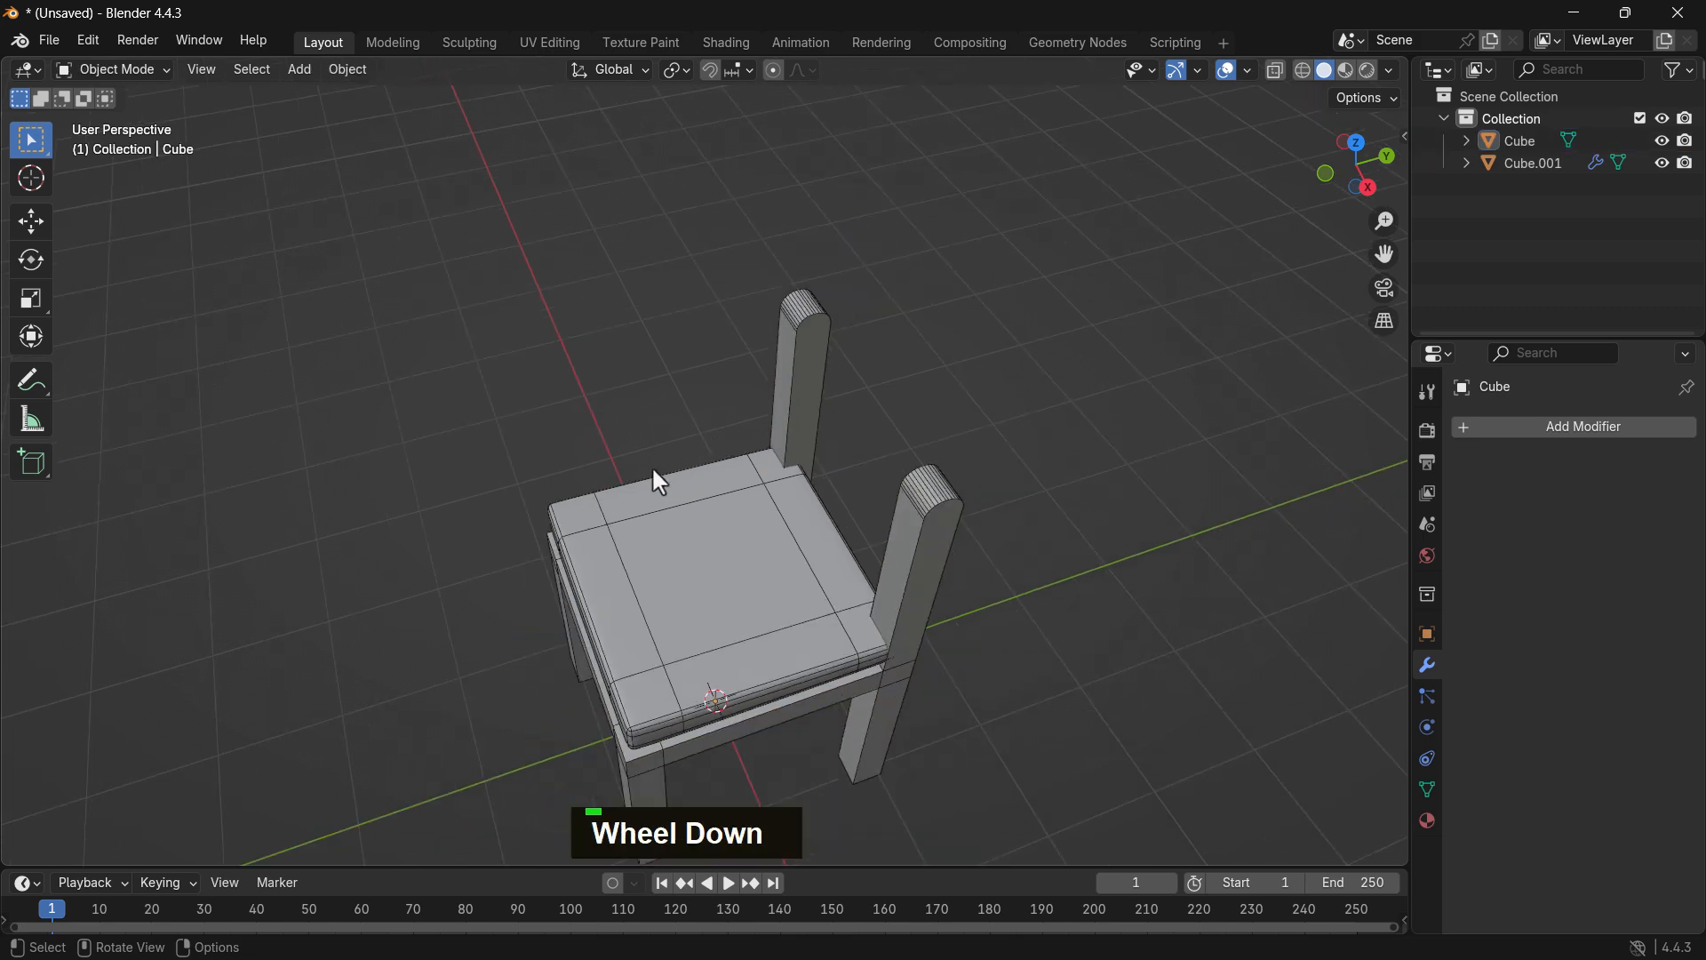
middle_click_drag(655, 479, 697, 629)
left_click(696, 616)
key("s")
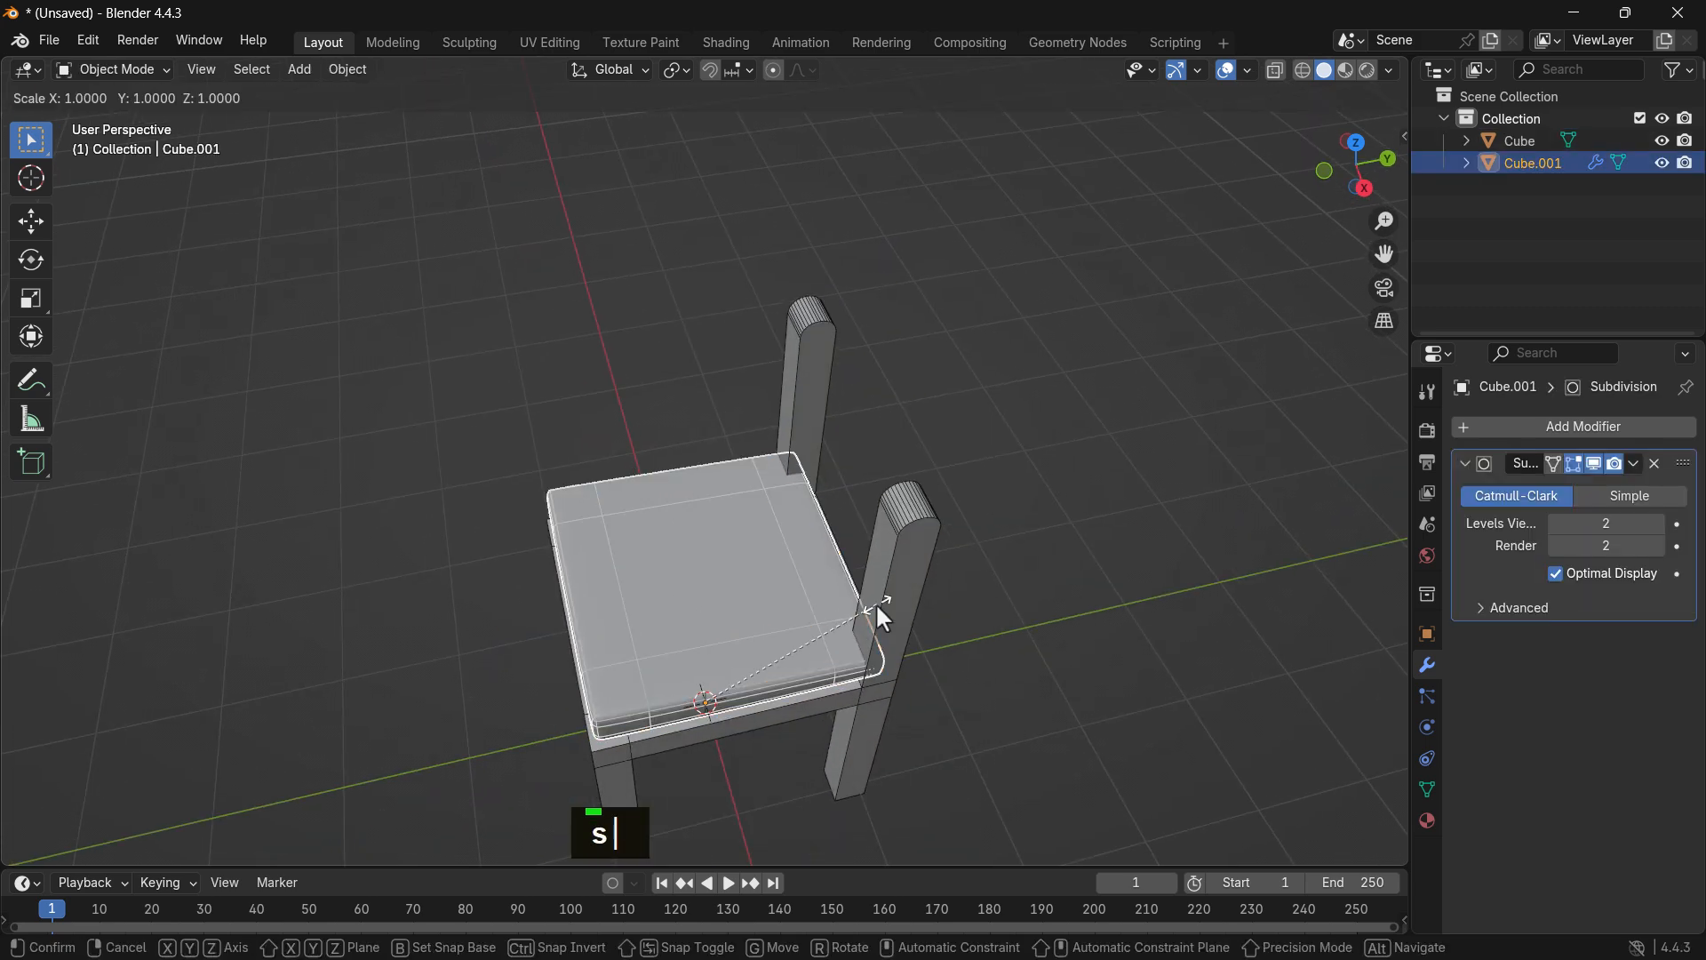
key("y")
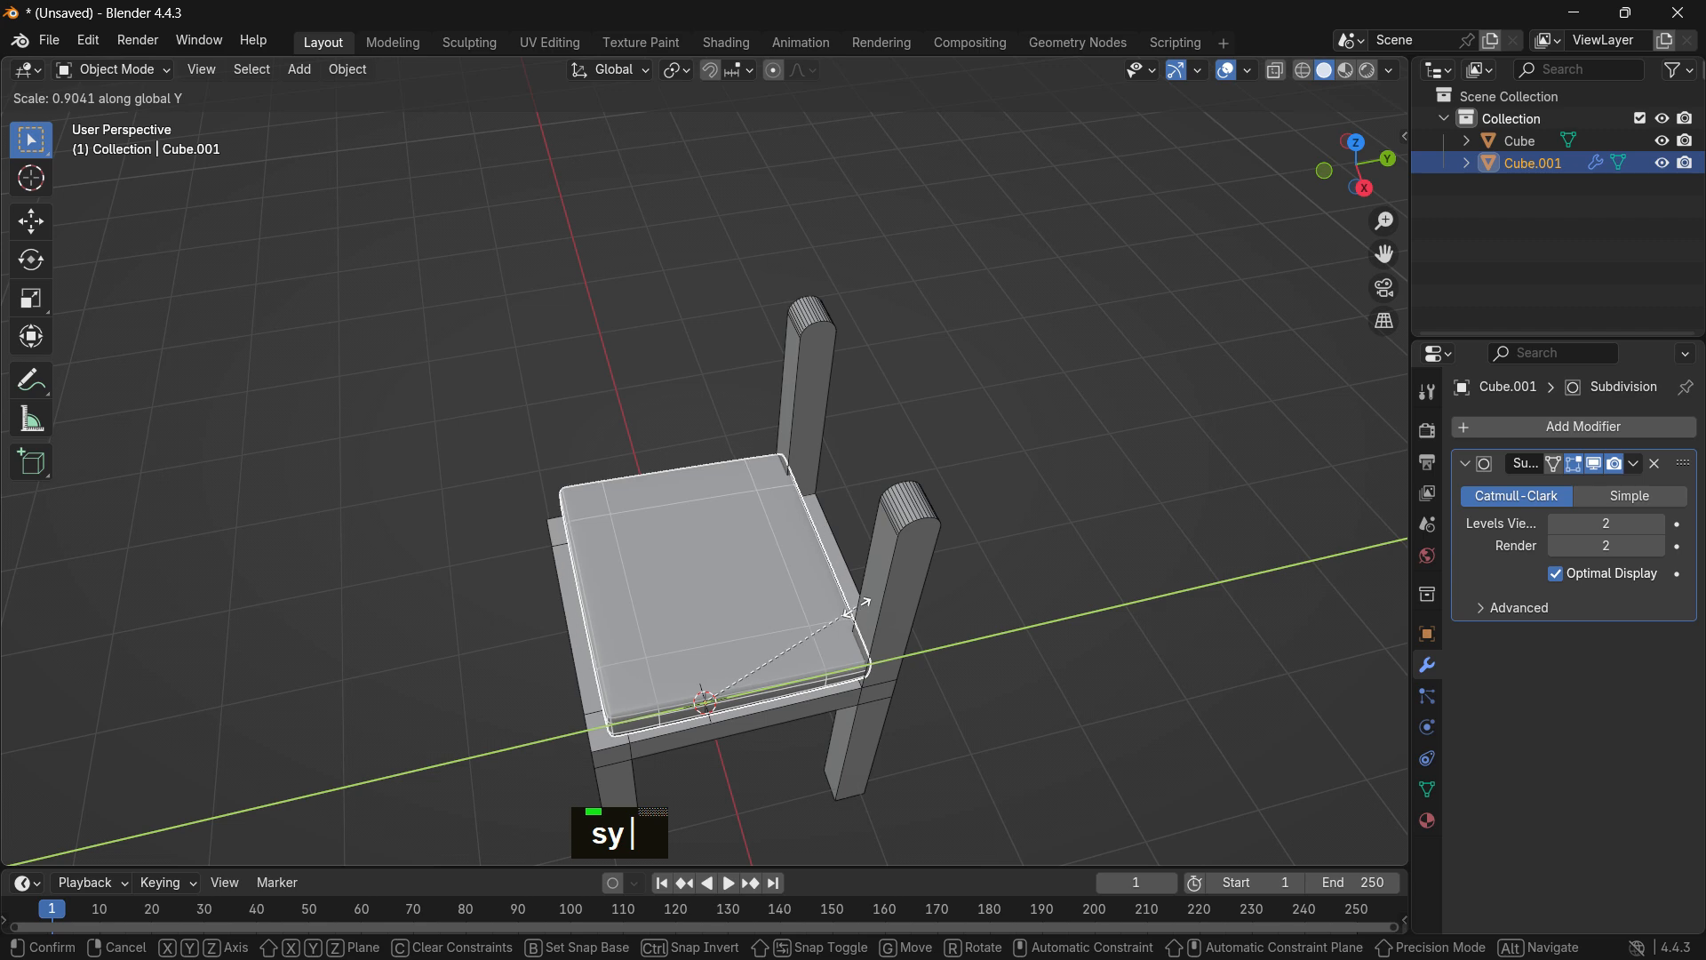
left_click(852, 606)
key("g")
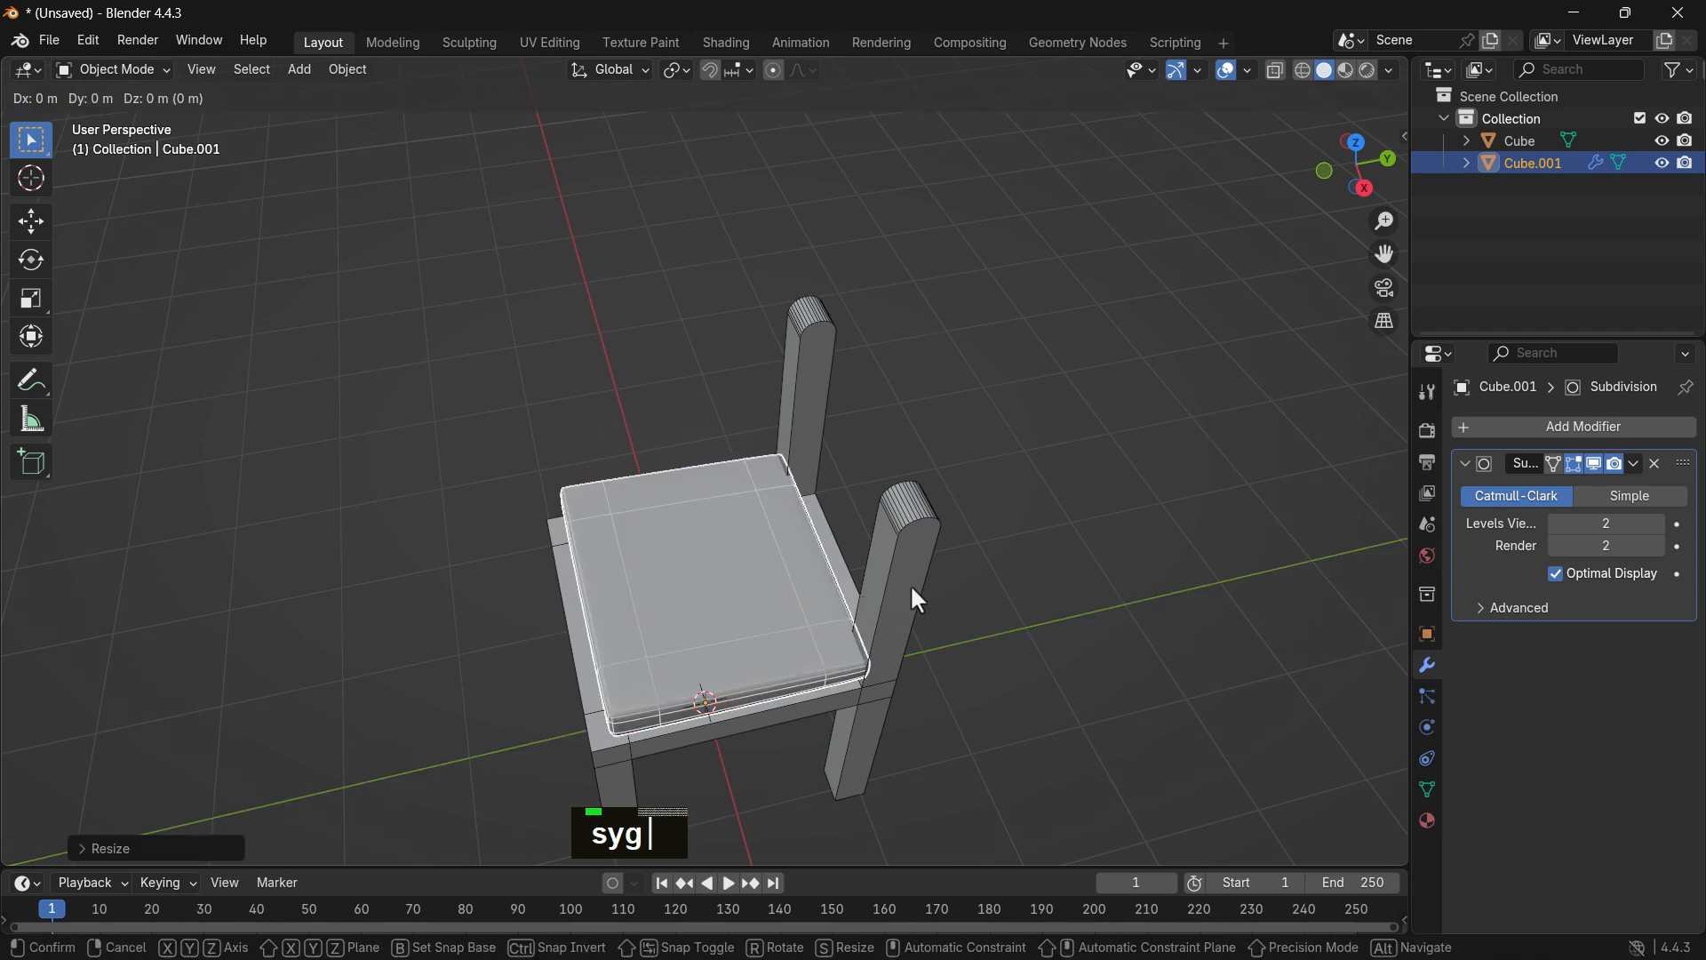
key("y")
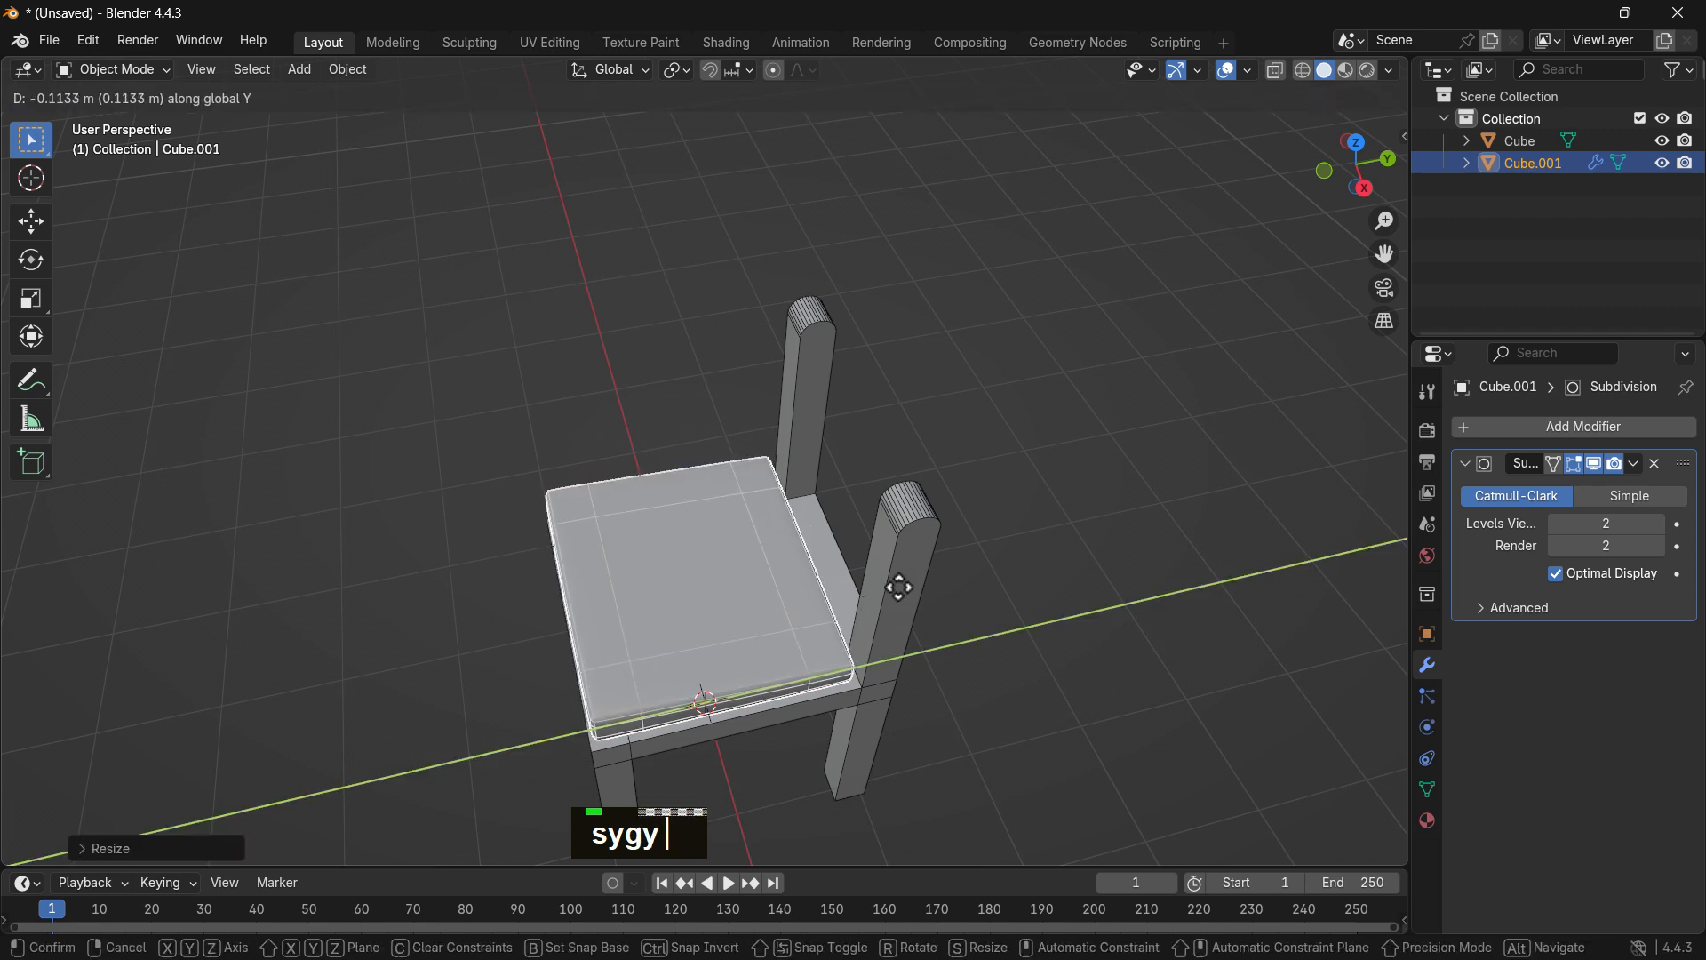
left_click(860, 608)
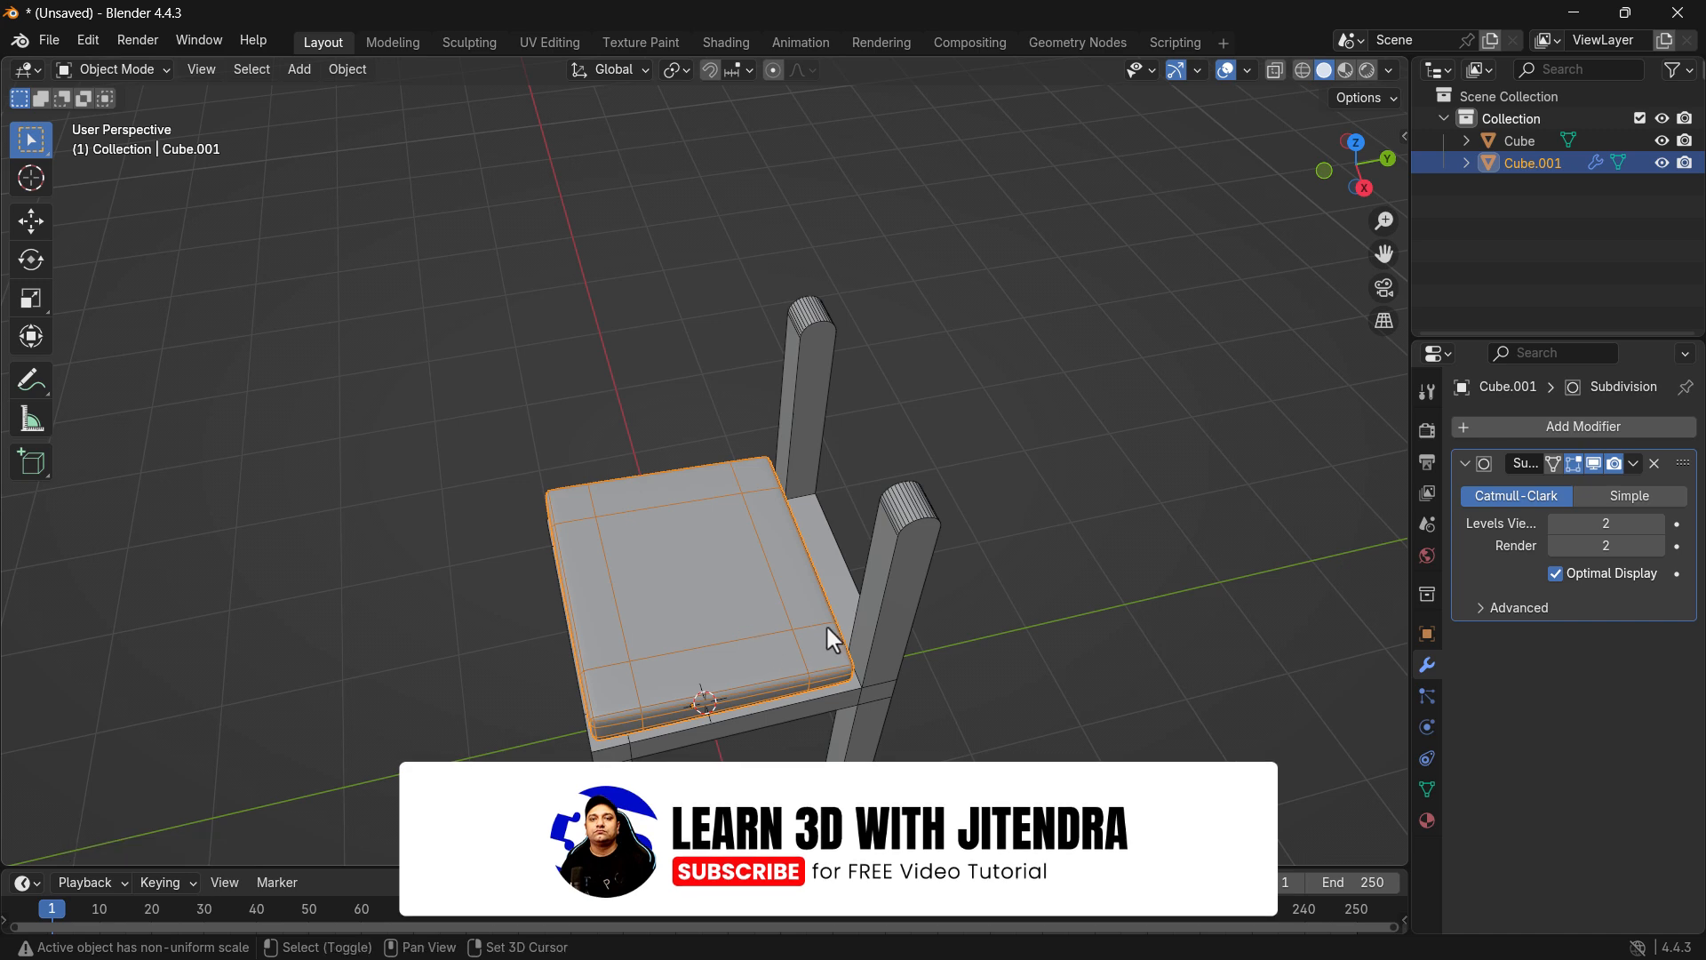
Duplicate the cushion and move the copy straight up along Z to near the height of the post tops.
key("shift+d")
key("z")
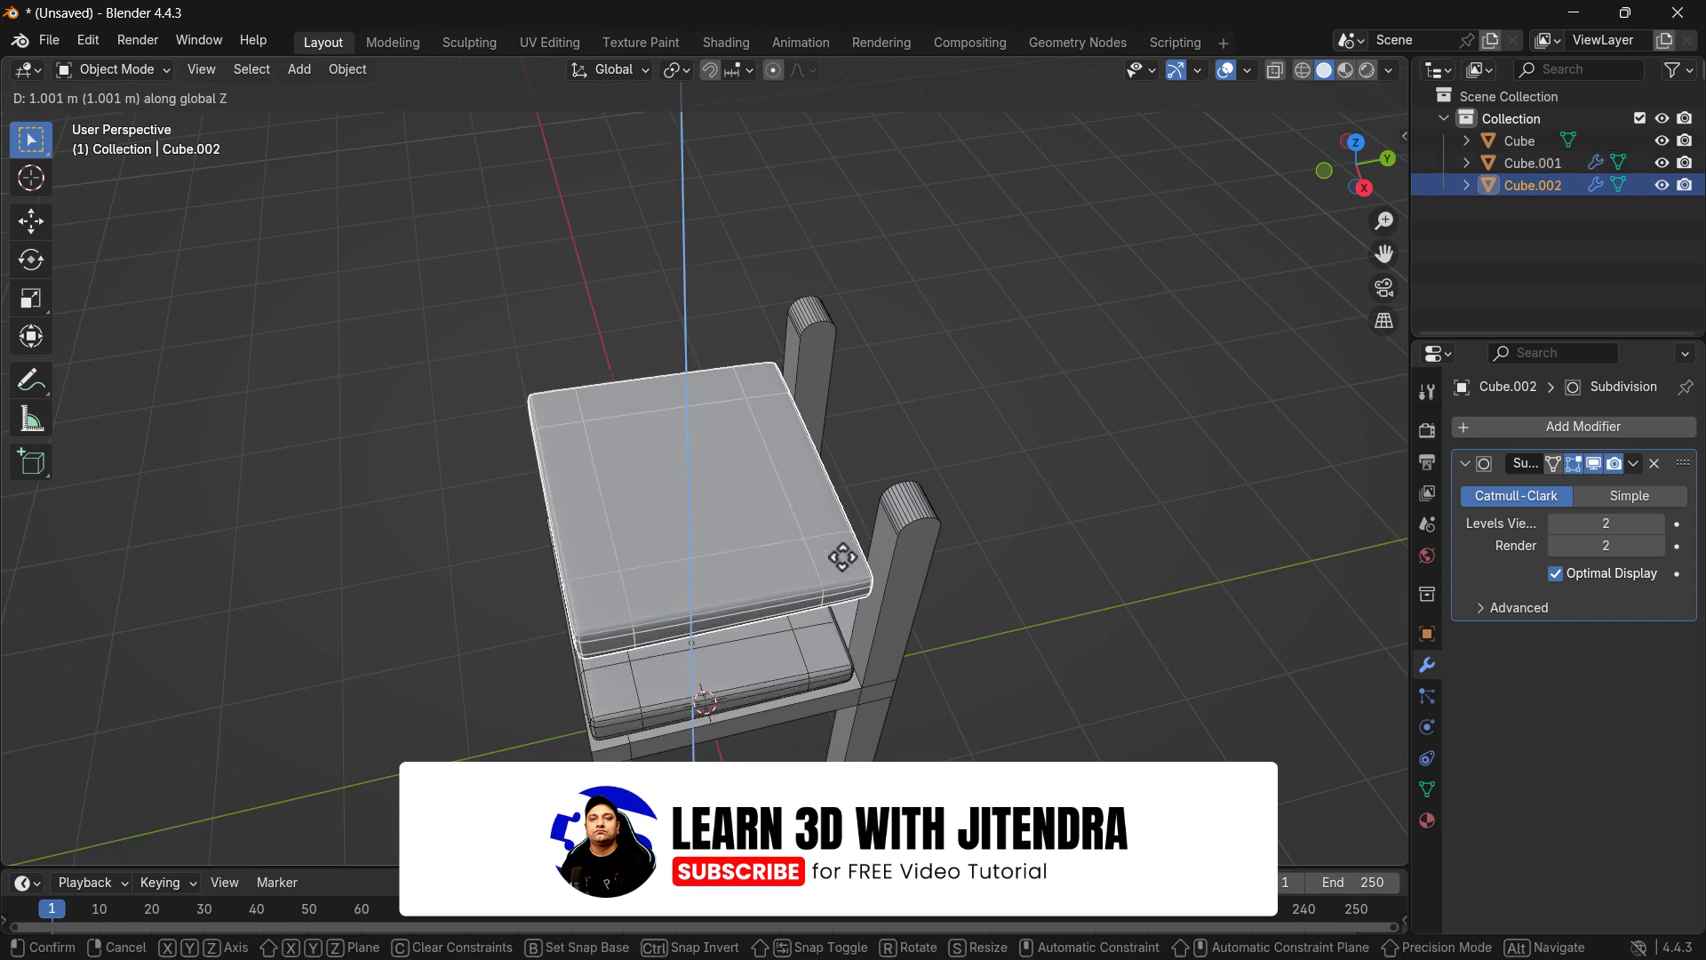
left_click(850, 532)
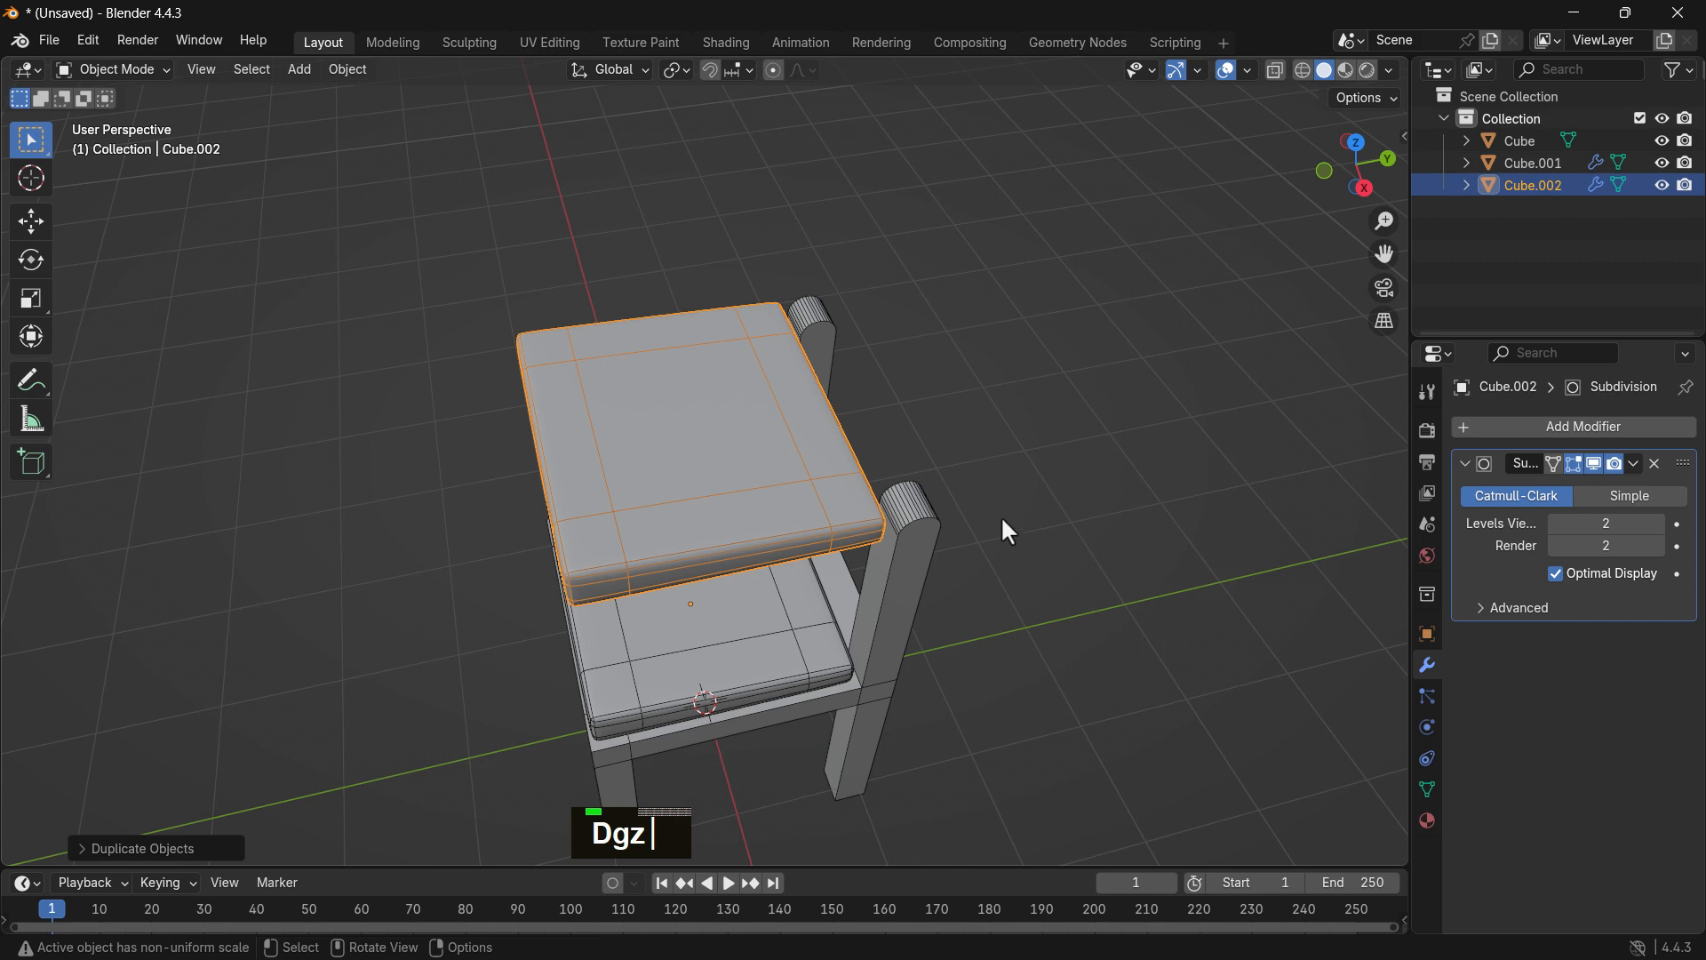
In right view, rotate the duplicated cushion 90 degrees so it stands upright behind the posts.
key("KP_3")
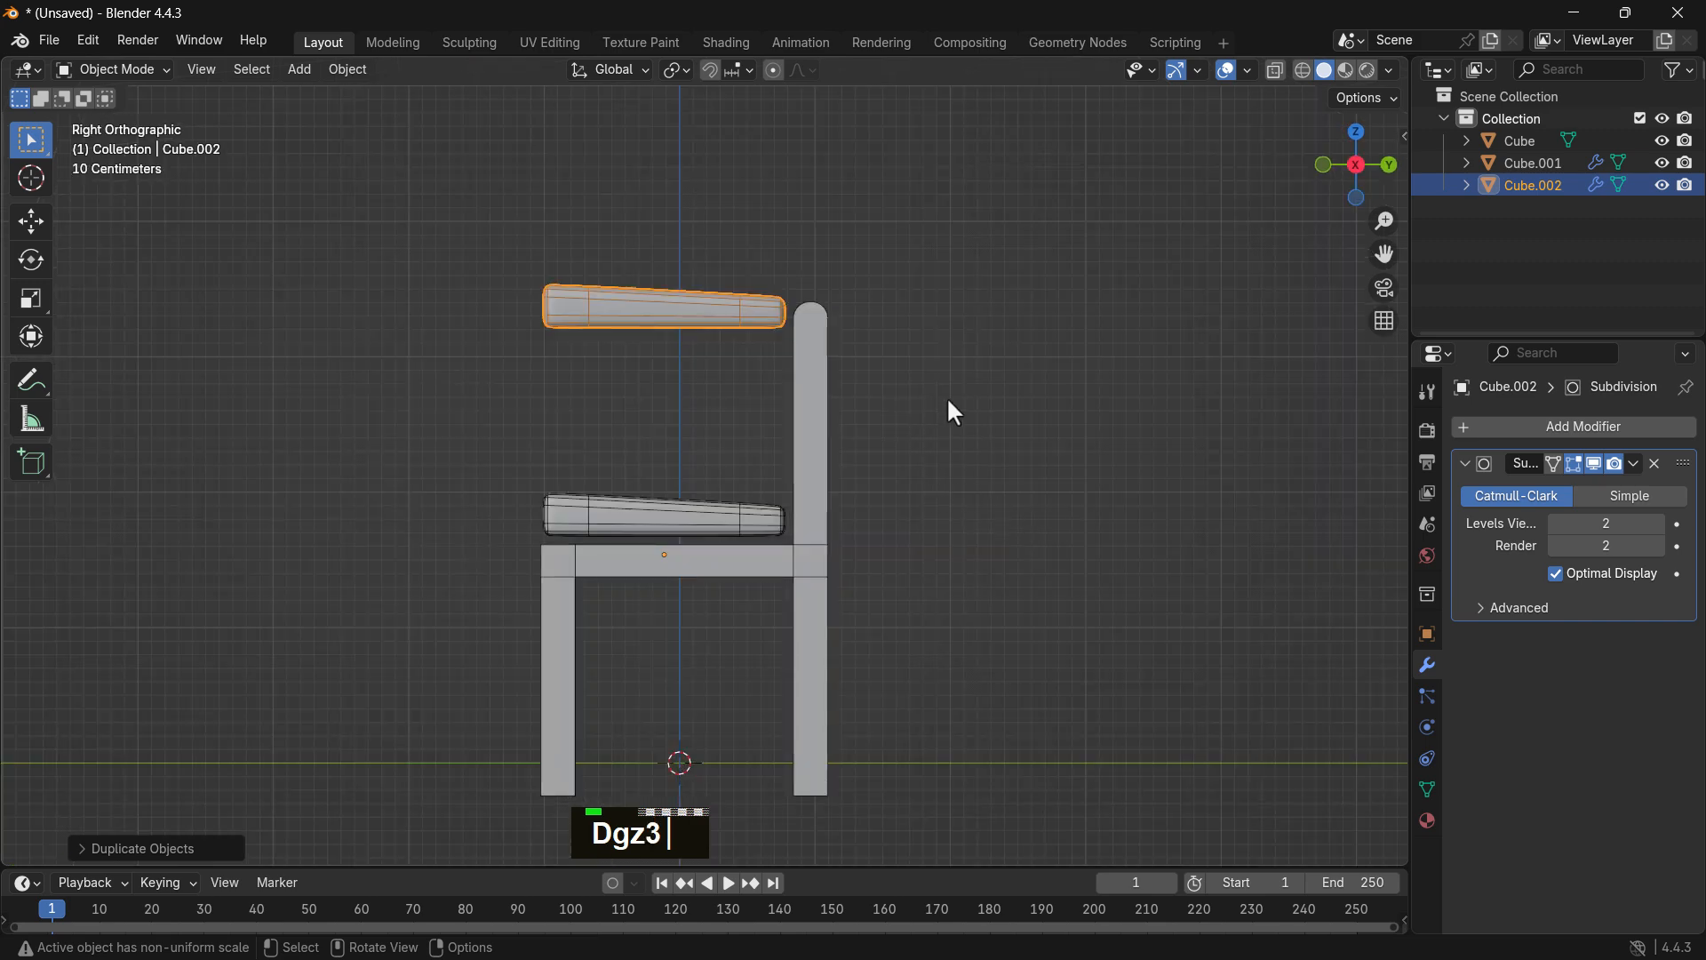
key("r")
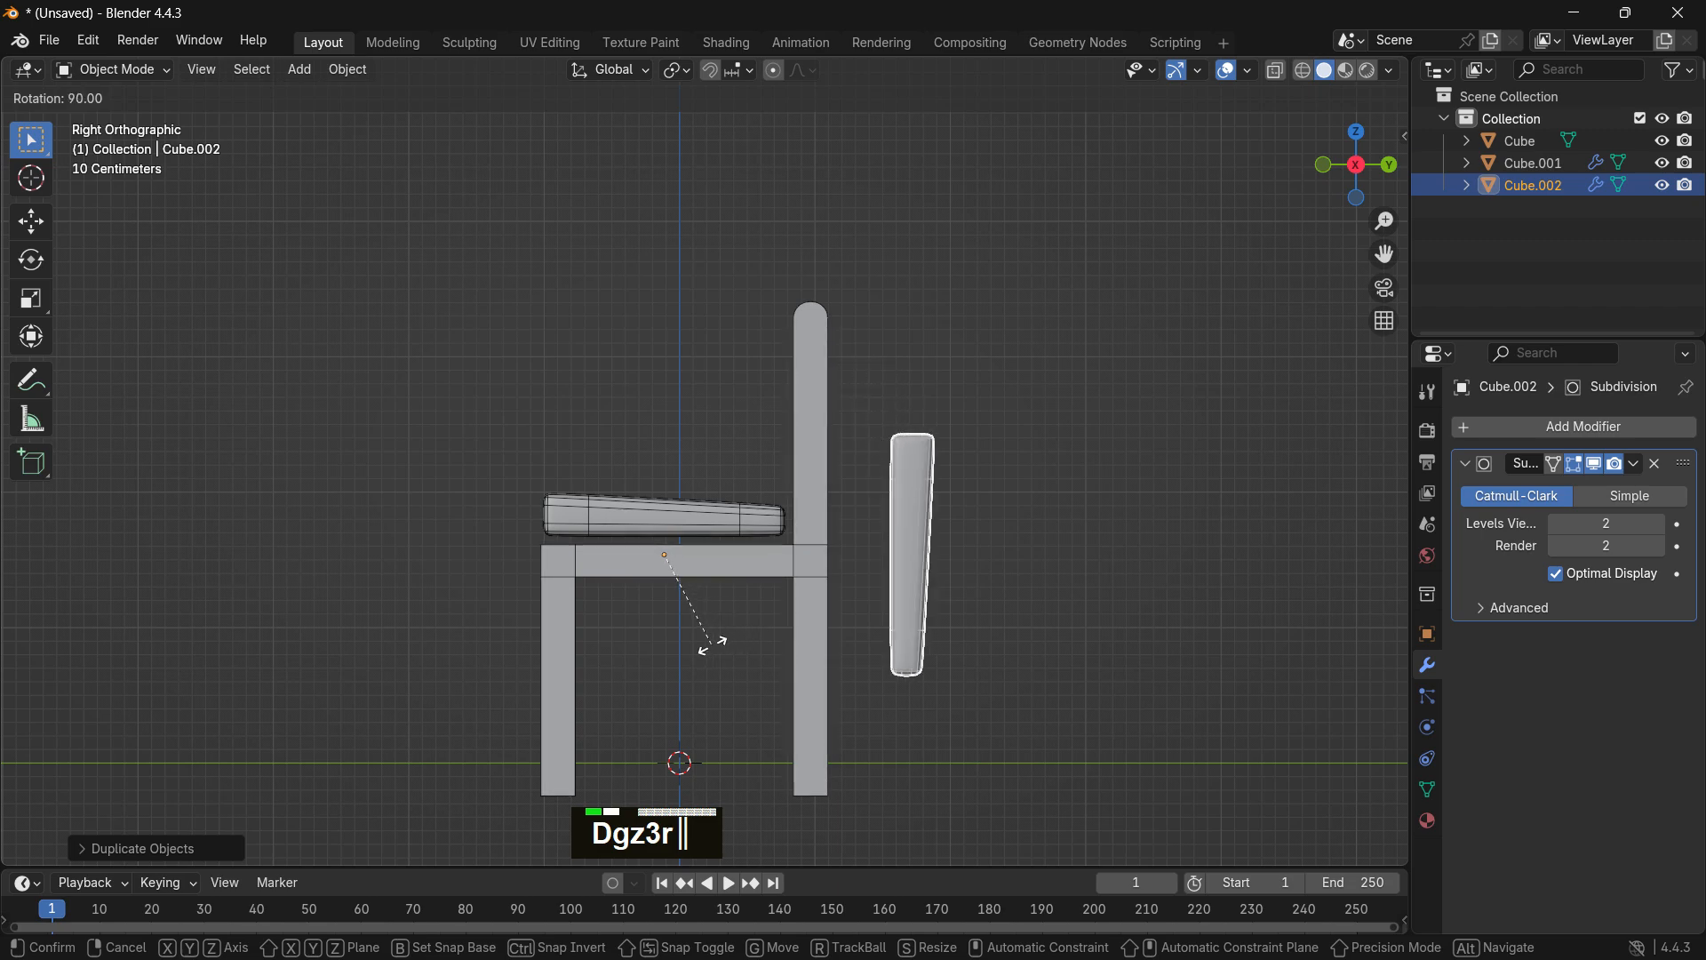
left_click(914, 574, "ctrl")
scroll(964, 530, "up", 2)
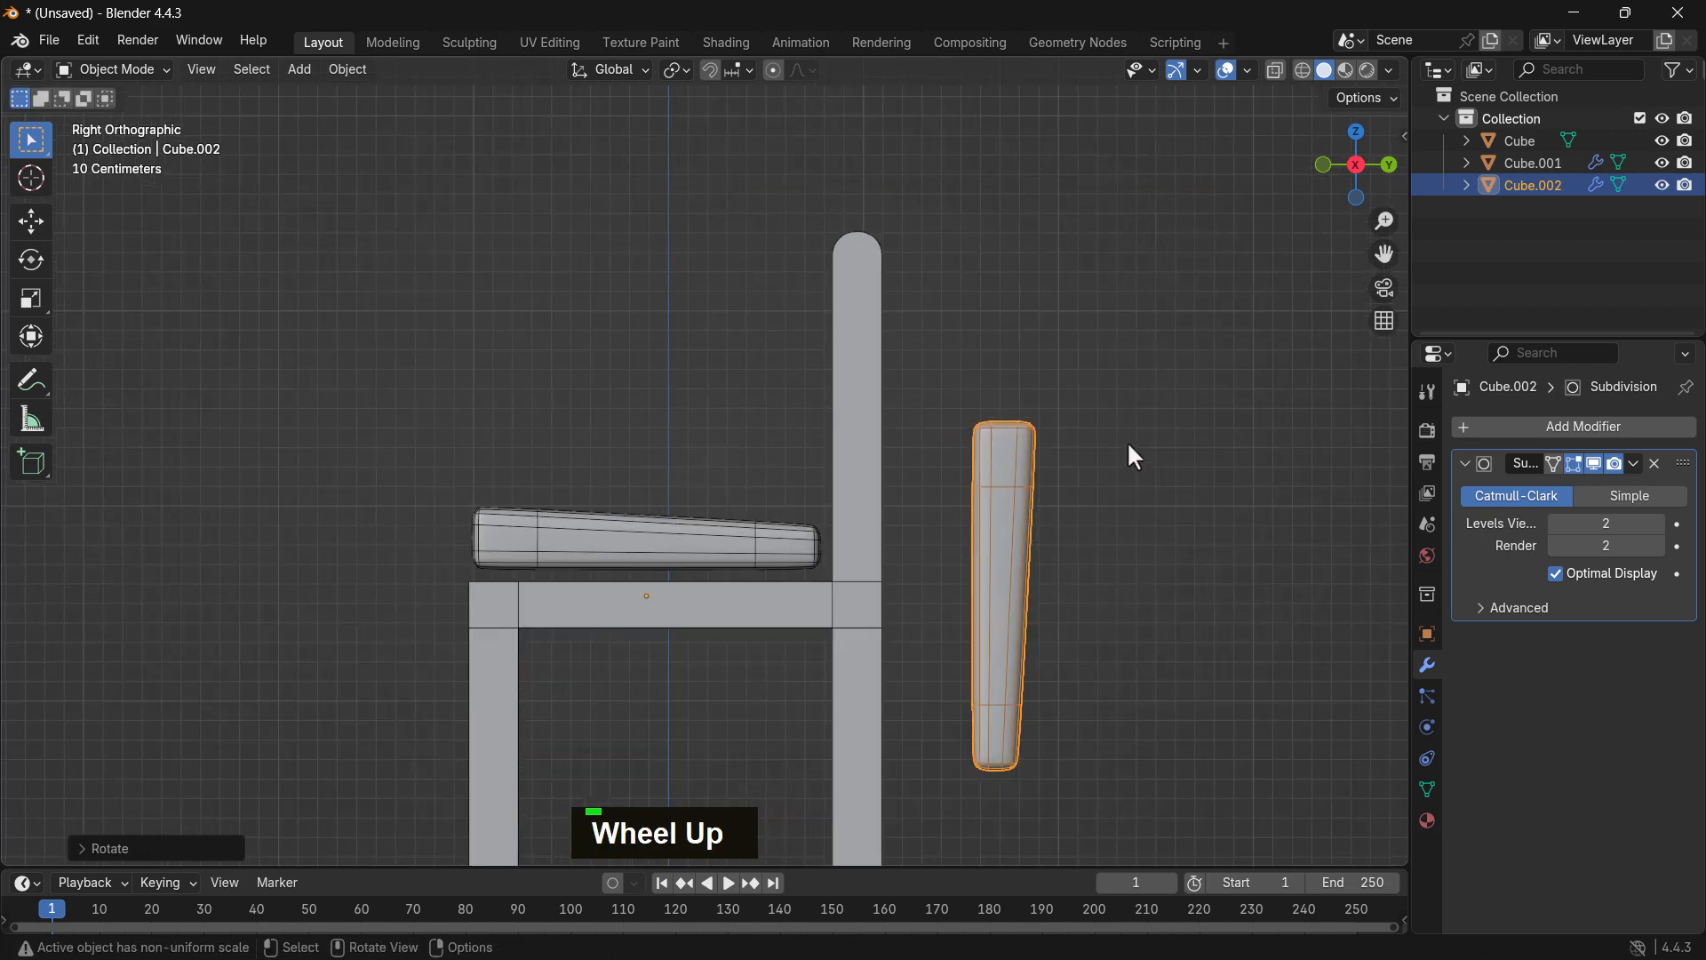
Move the upright cushion copy forward and up between the backrest posts and scale it down uniformly.
key("g")
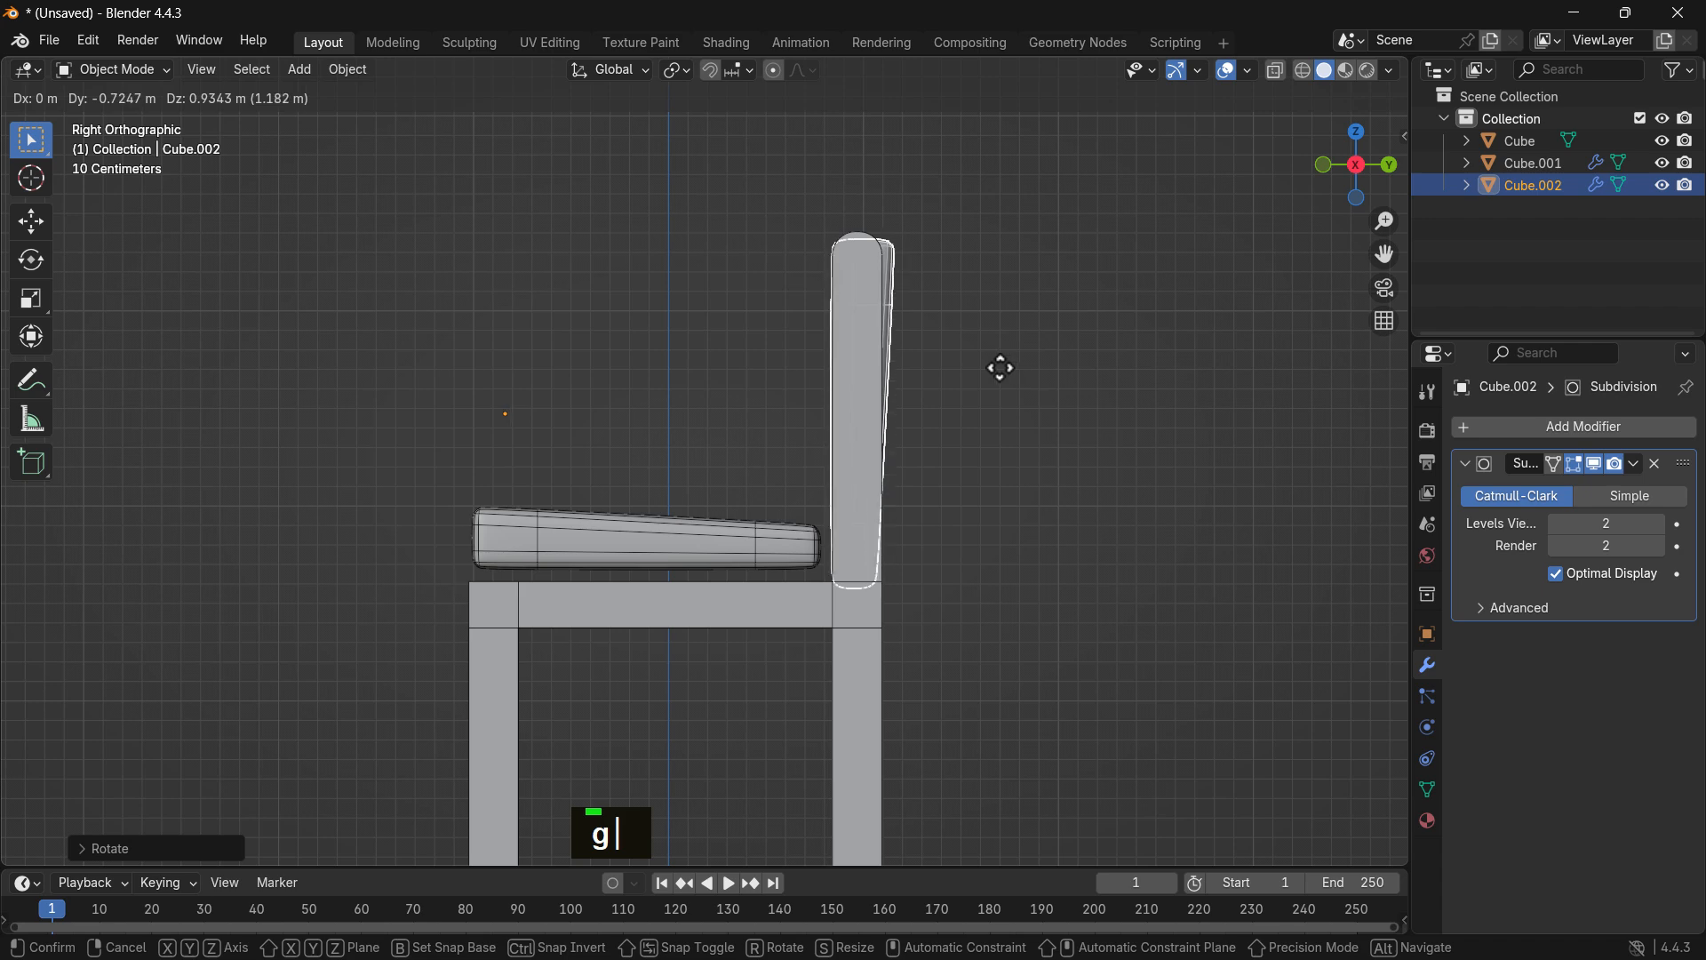
left_click(957, 401)
key("s")
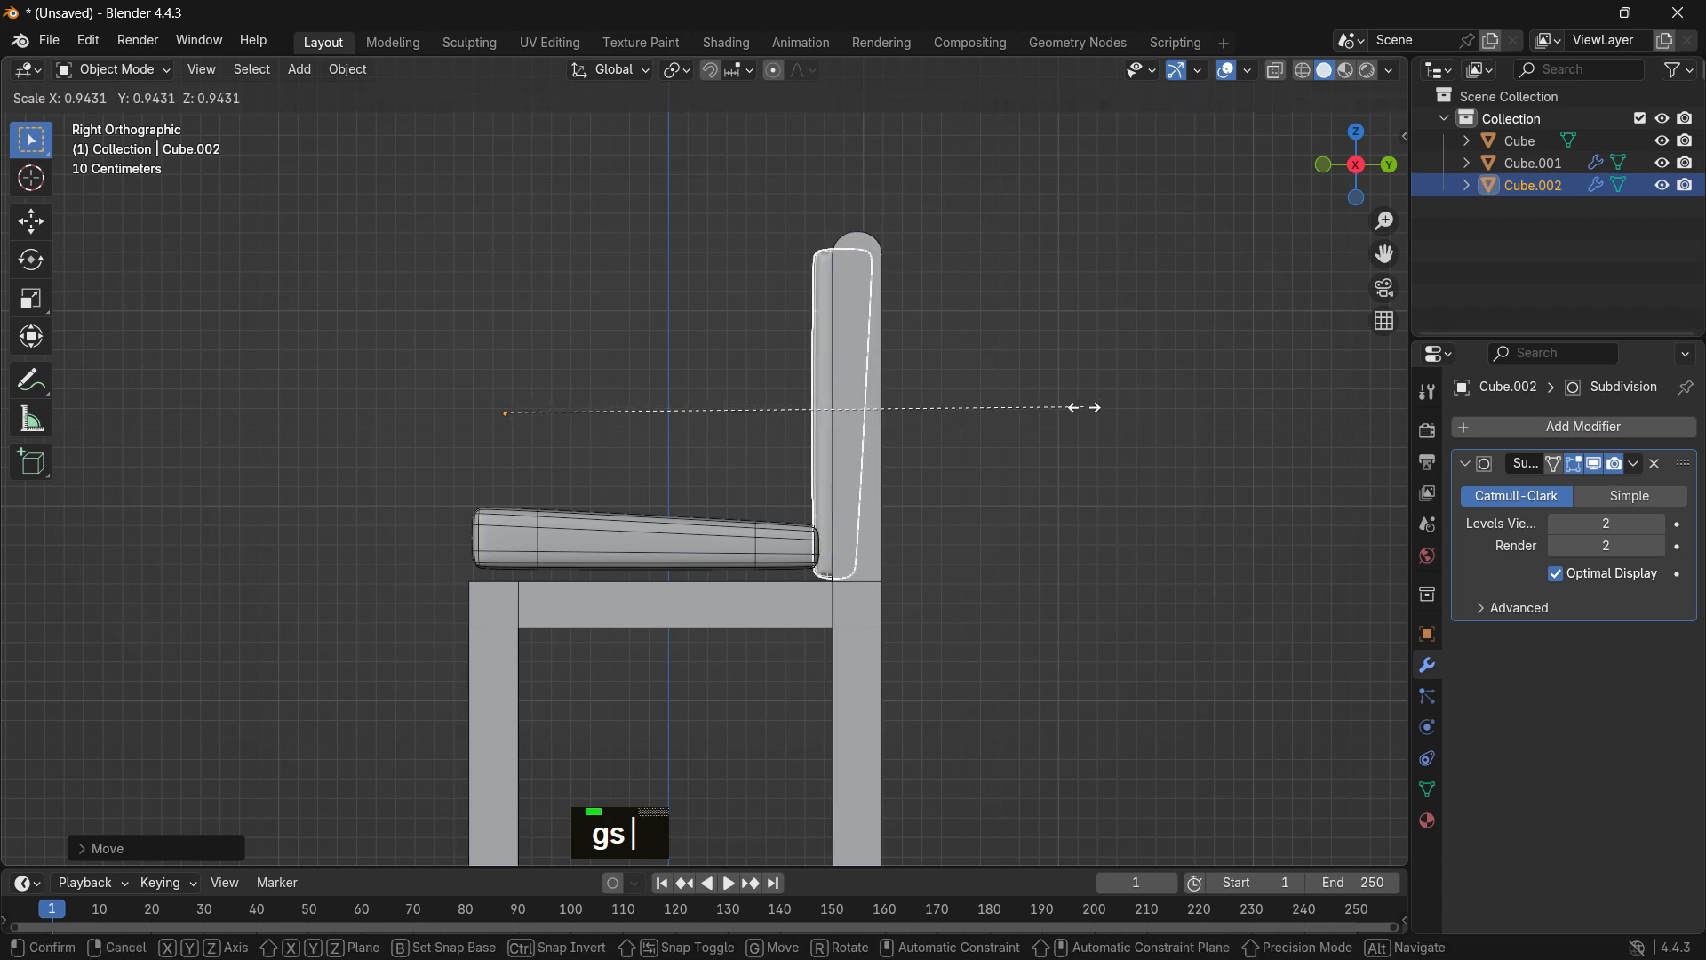
left_click(994, 435)
Move the back cushion about 0.31 m along Y into line with the posts and tilt it about -1.3 degrees.
key("g")
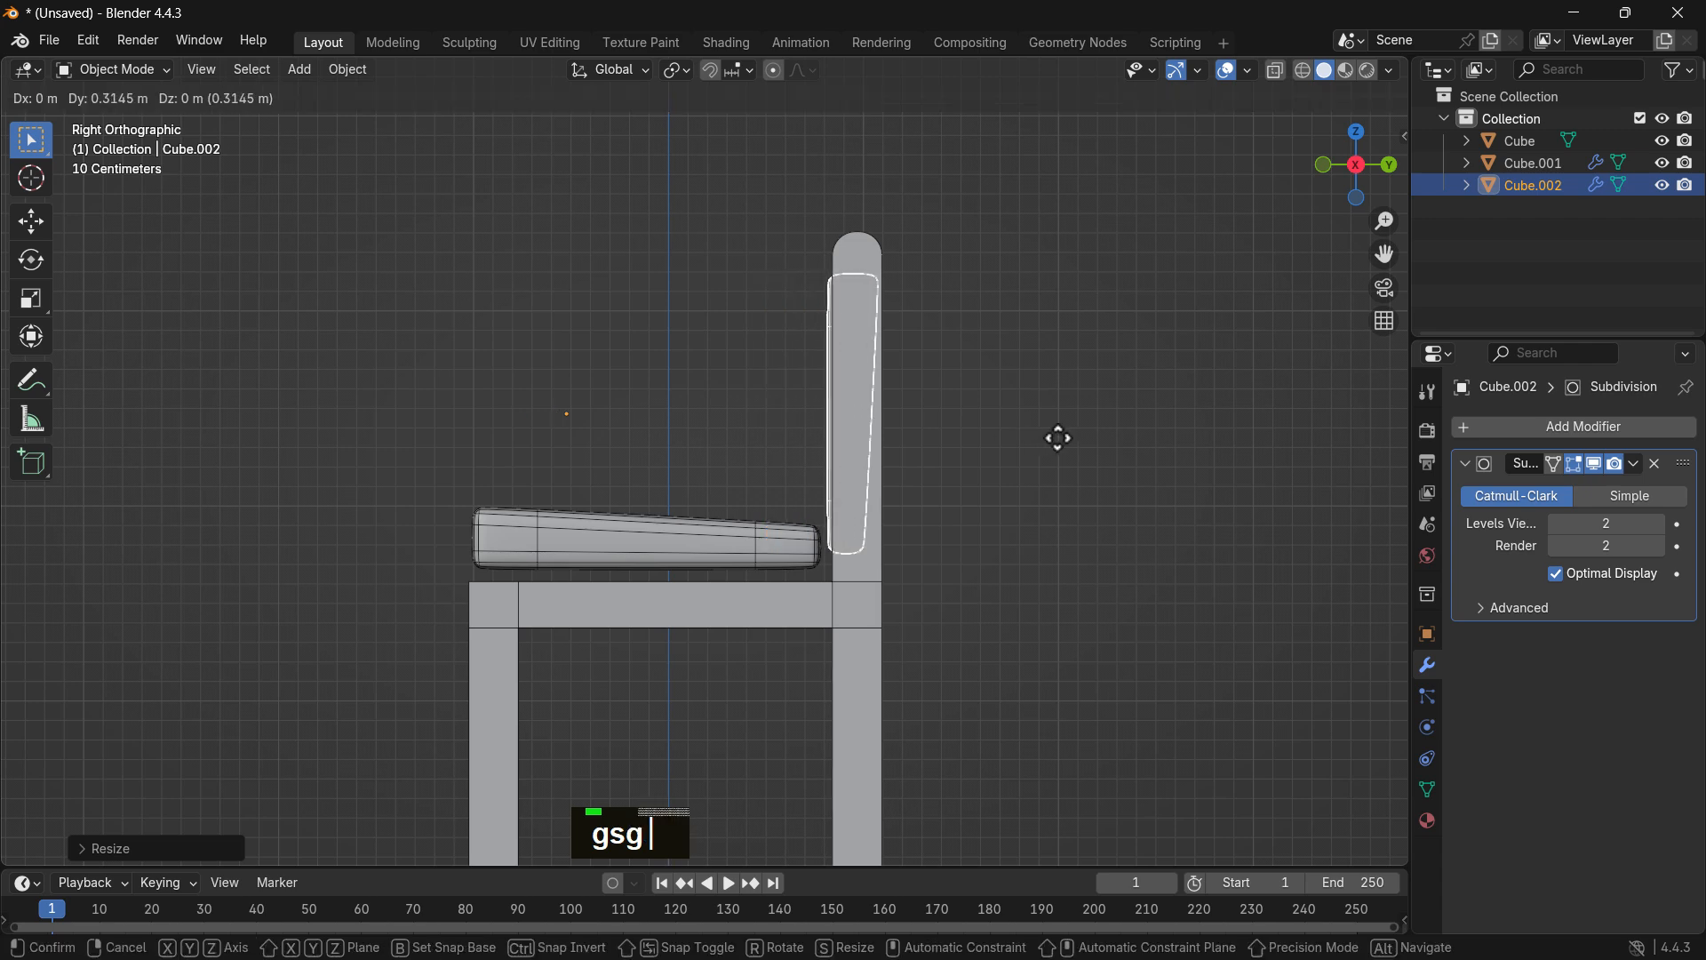
left_click(1063, 435)
key("r")
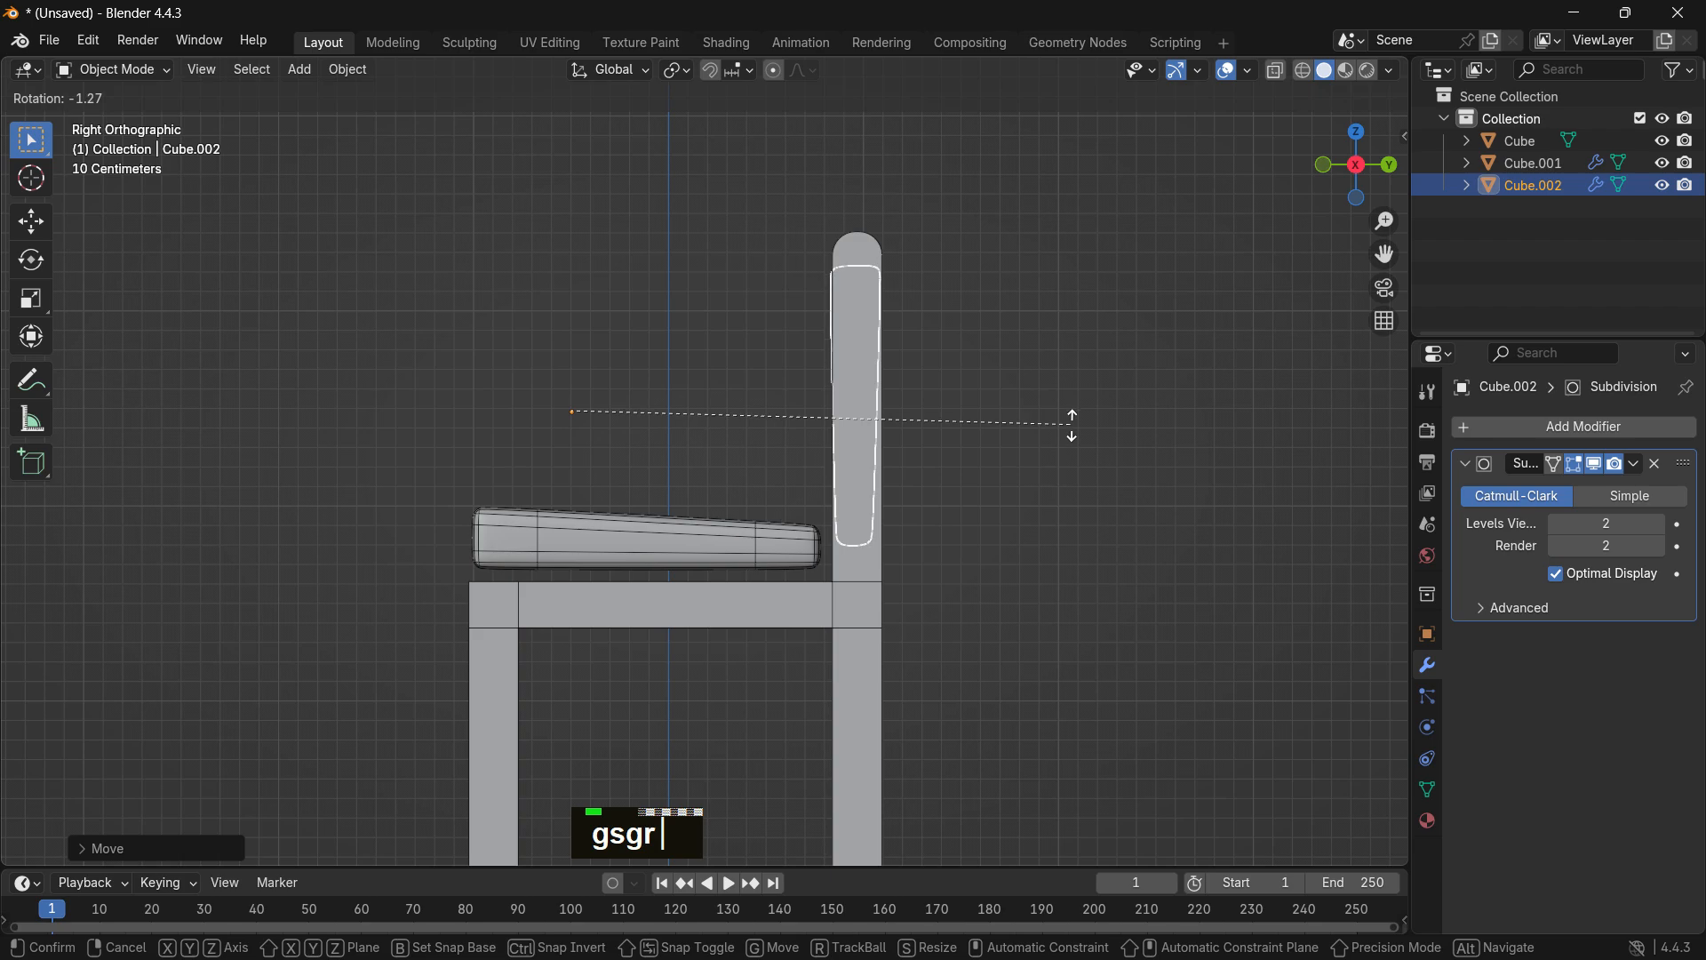
left_click(1072, 431)
scroll(859, 387, "down", 2)
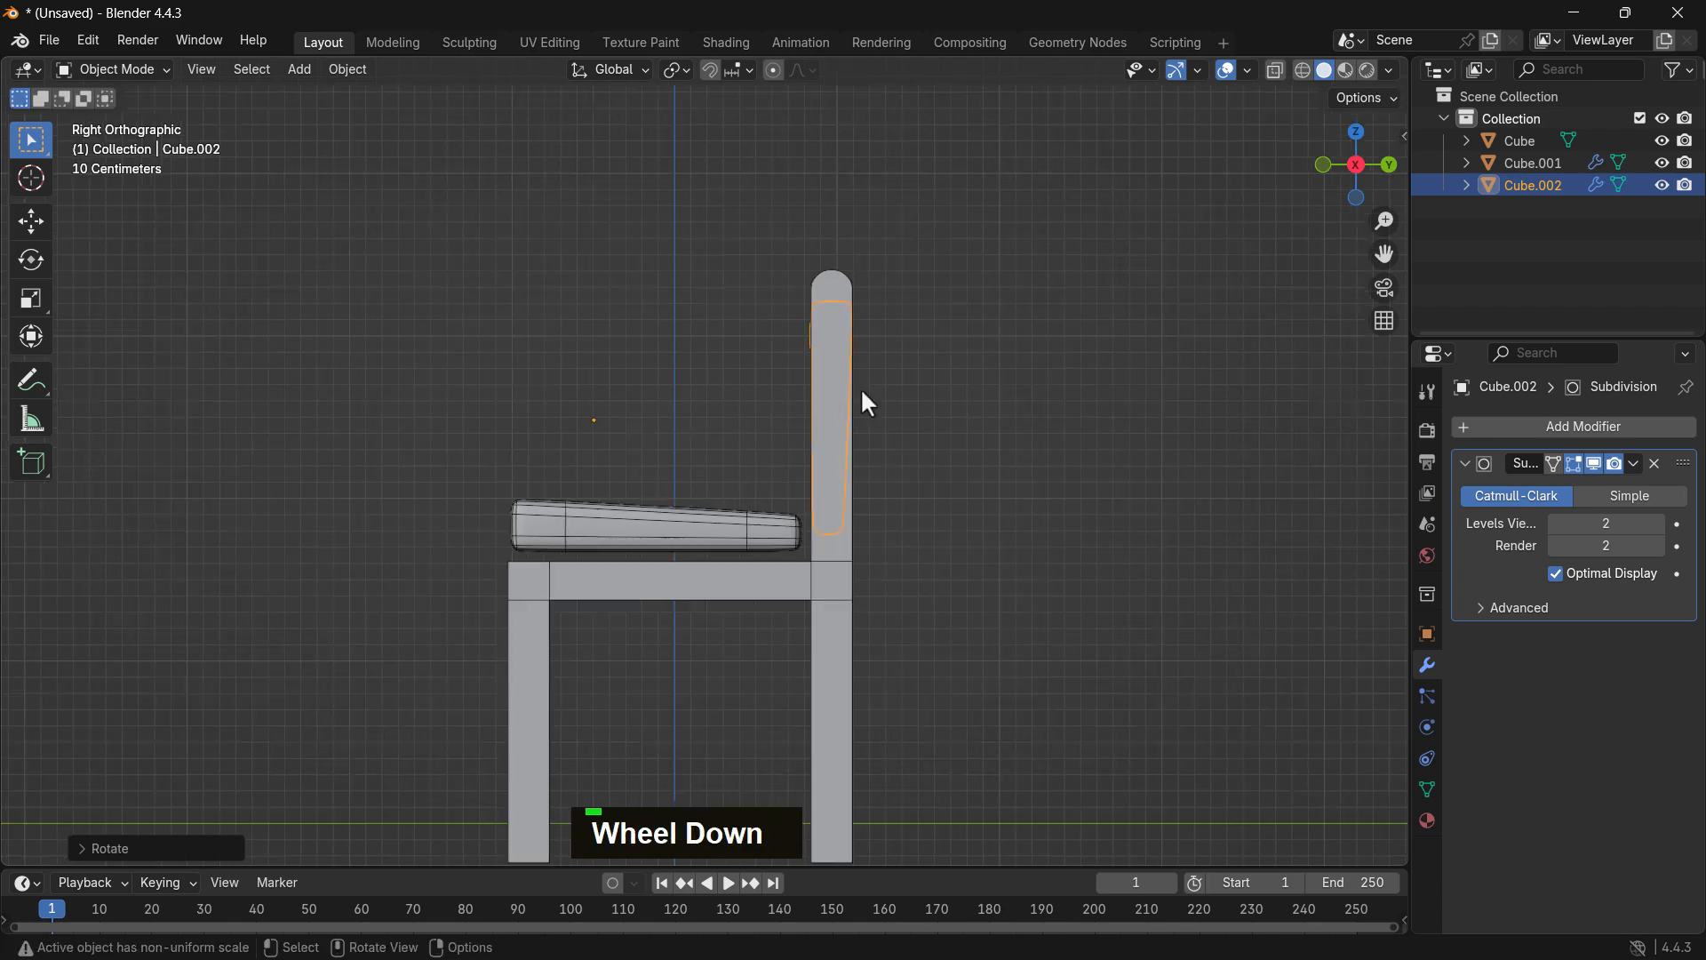
Scale the back cushion to about 0.79 along Z and narrow it along X to fit between the posts.
middle_click_drag(857, 385, 1031, 455)
scroll(1031, 422, "up", 2)
scroll(1150, 400, "up", 2)
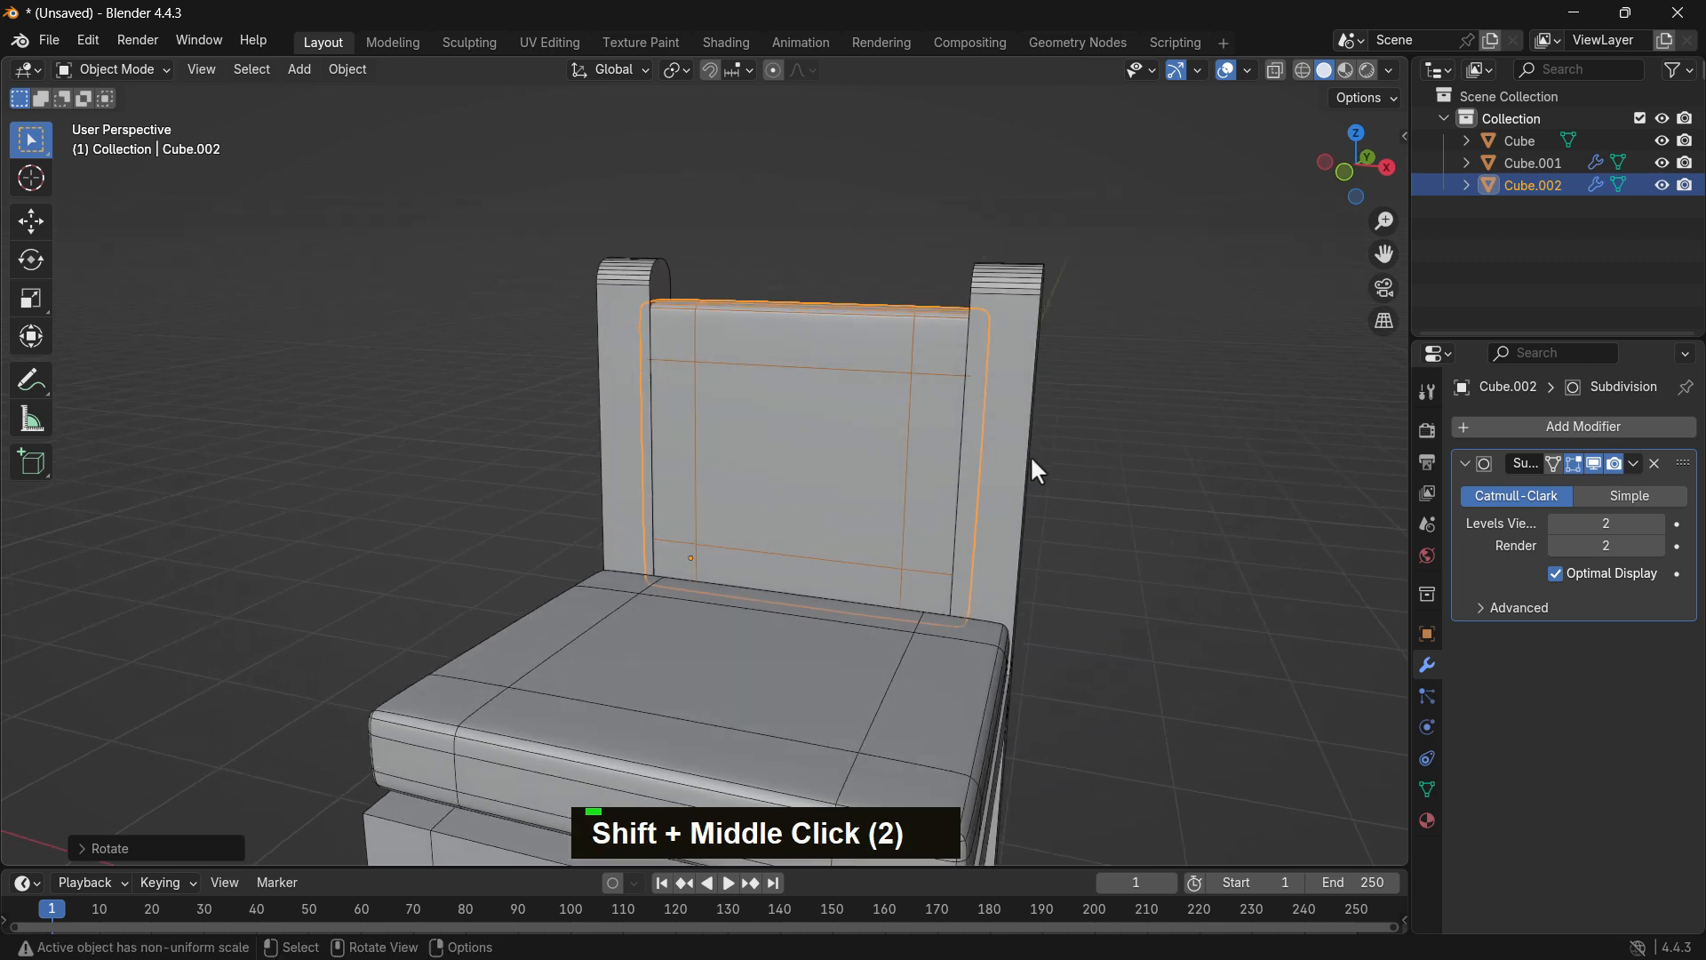
key("s")
key("z")
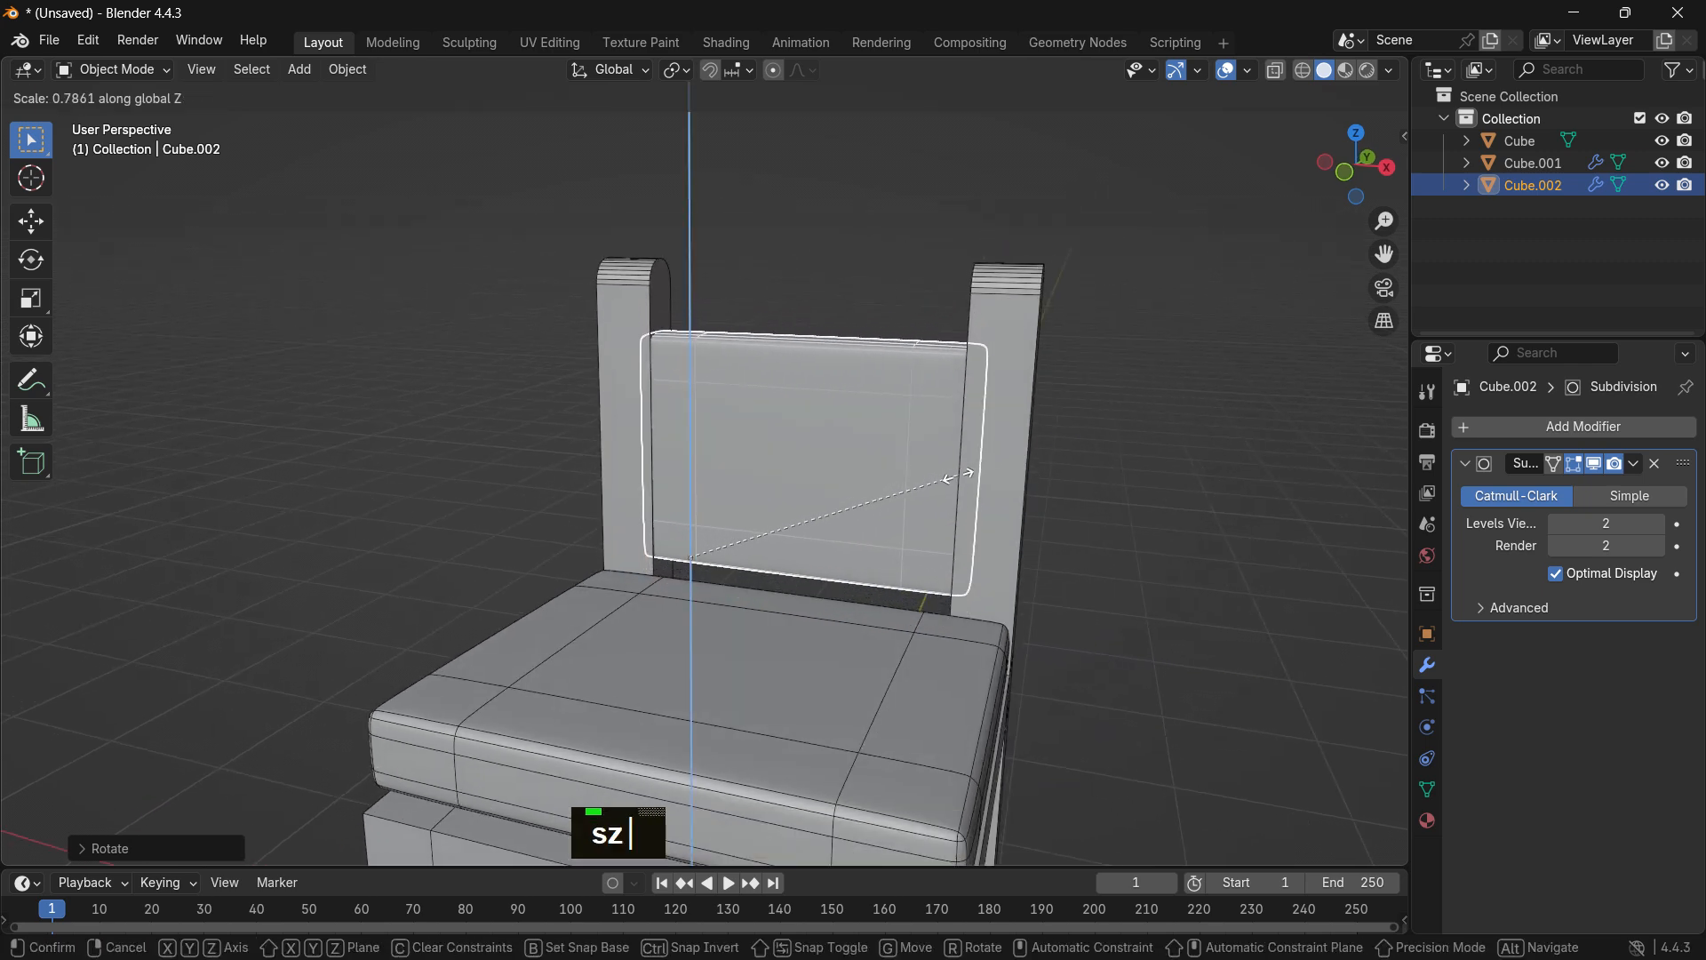
left_click(960, 475)
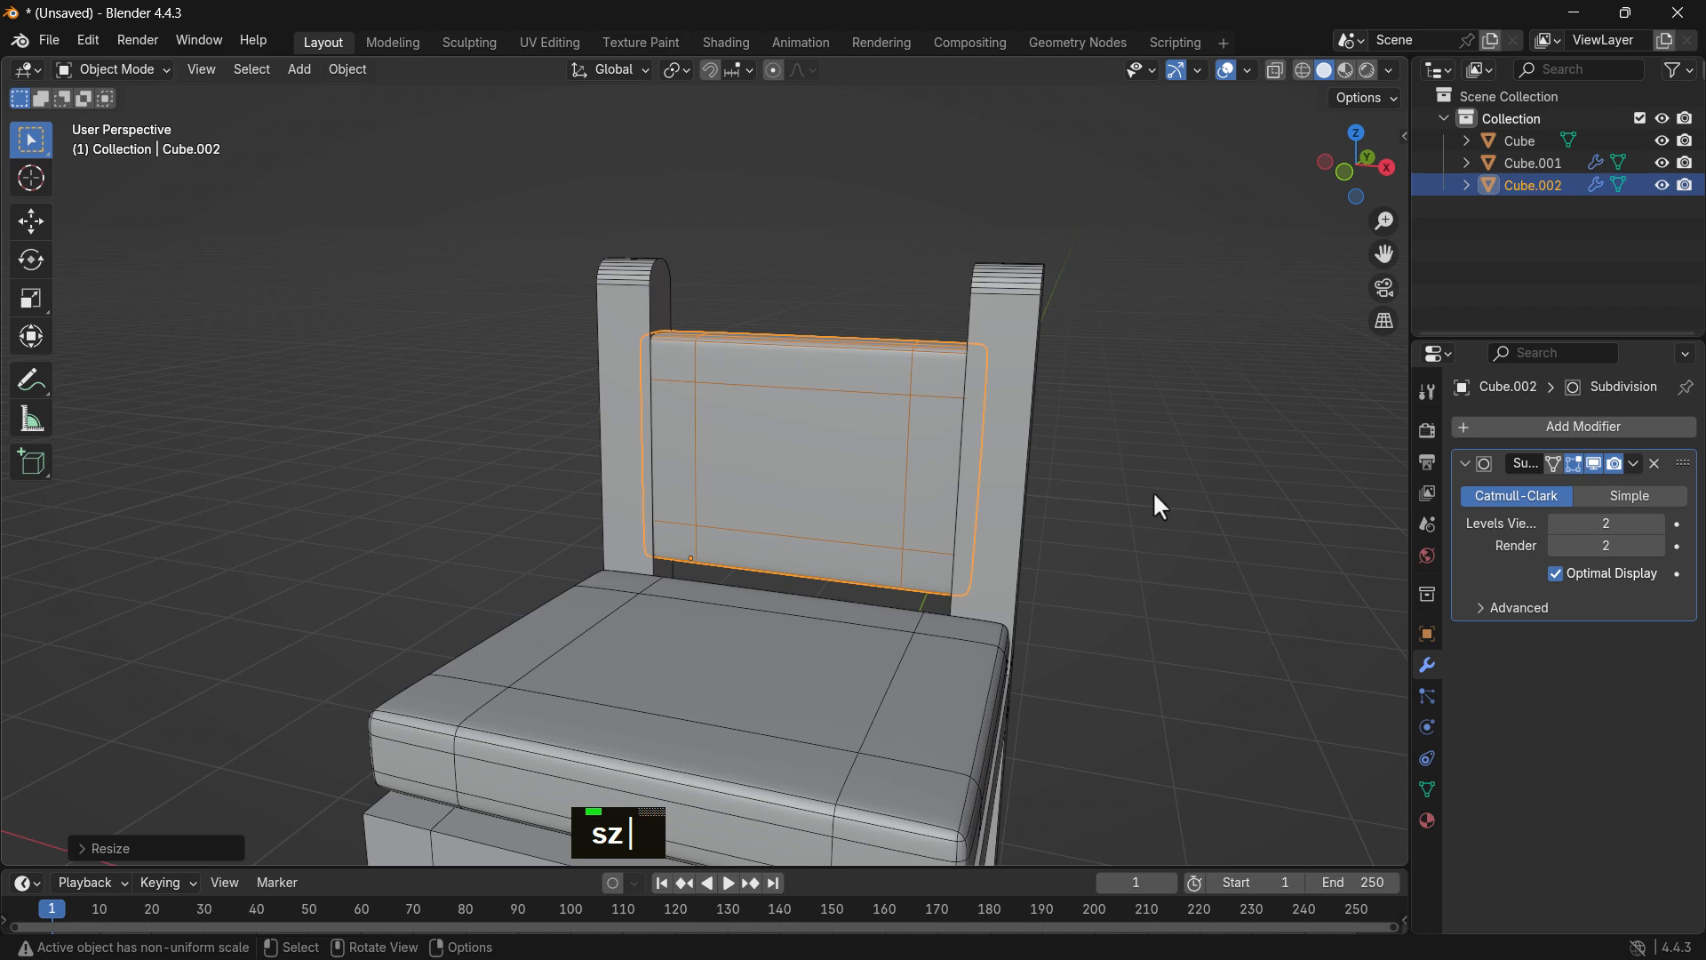
key("s")
key("x")
left_click(1057, 461)
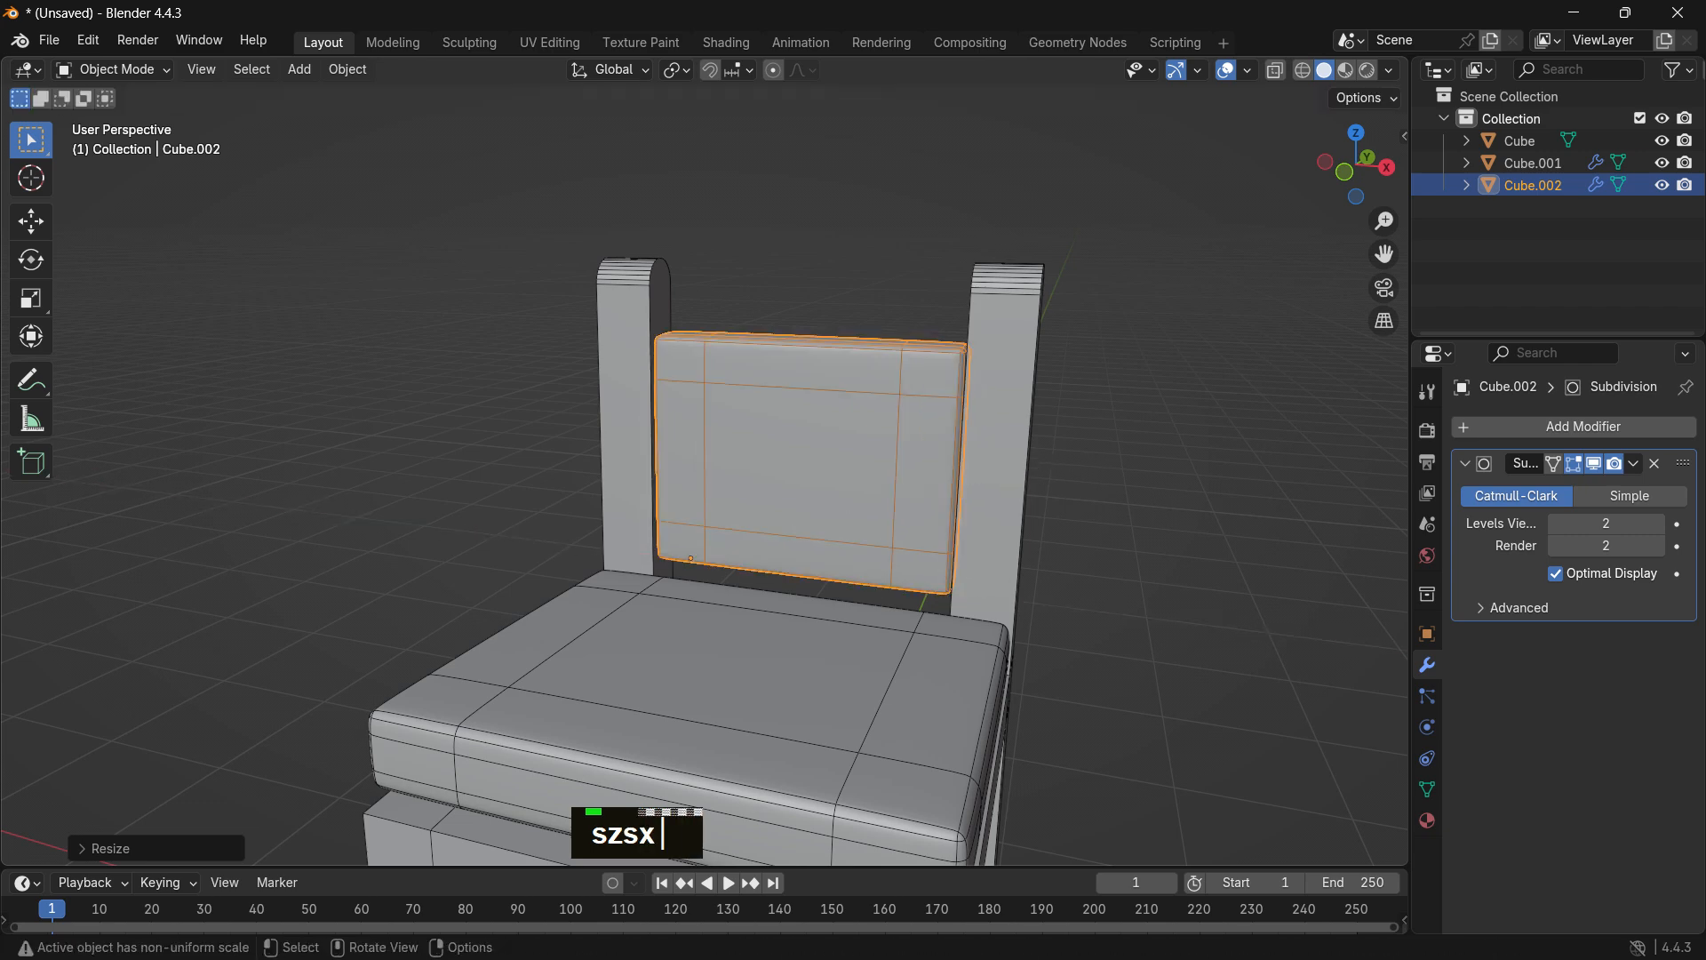
Raise the back cushion about 0.35 m along Z, level with the post tops.
scroll(990, 451, "down", 2)
middle_click_drag(990, 451, 1030, 432)
key("g")
key("z")
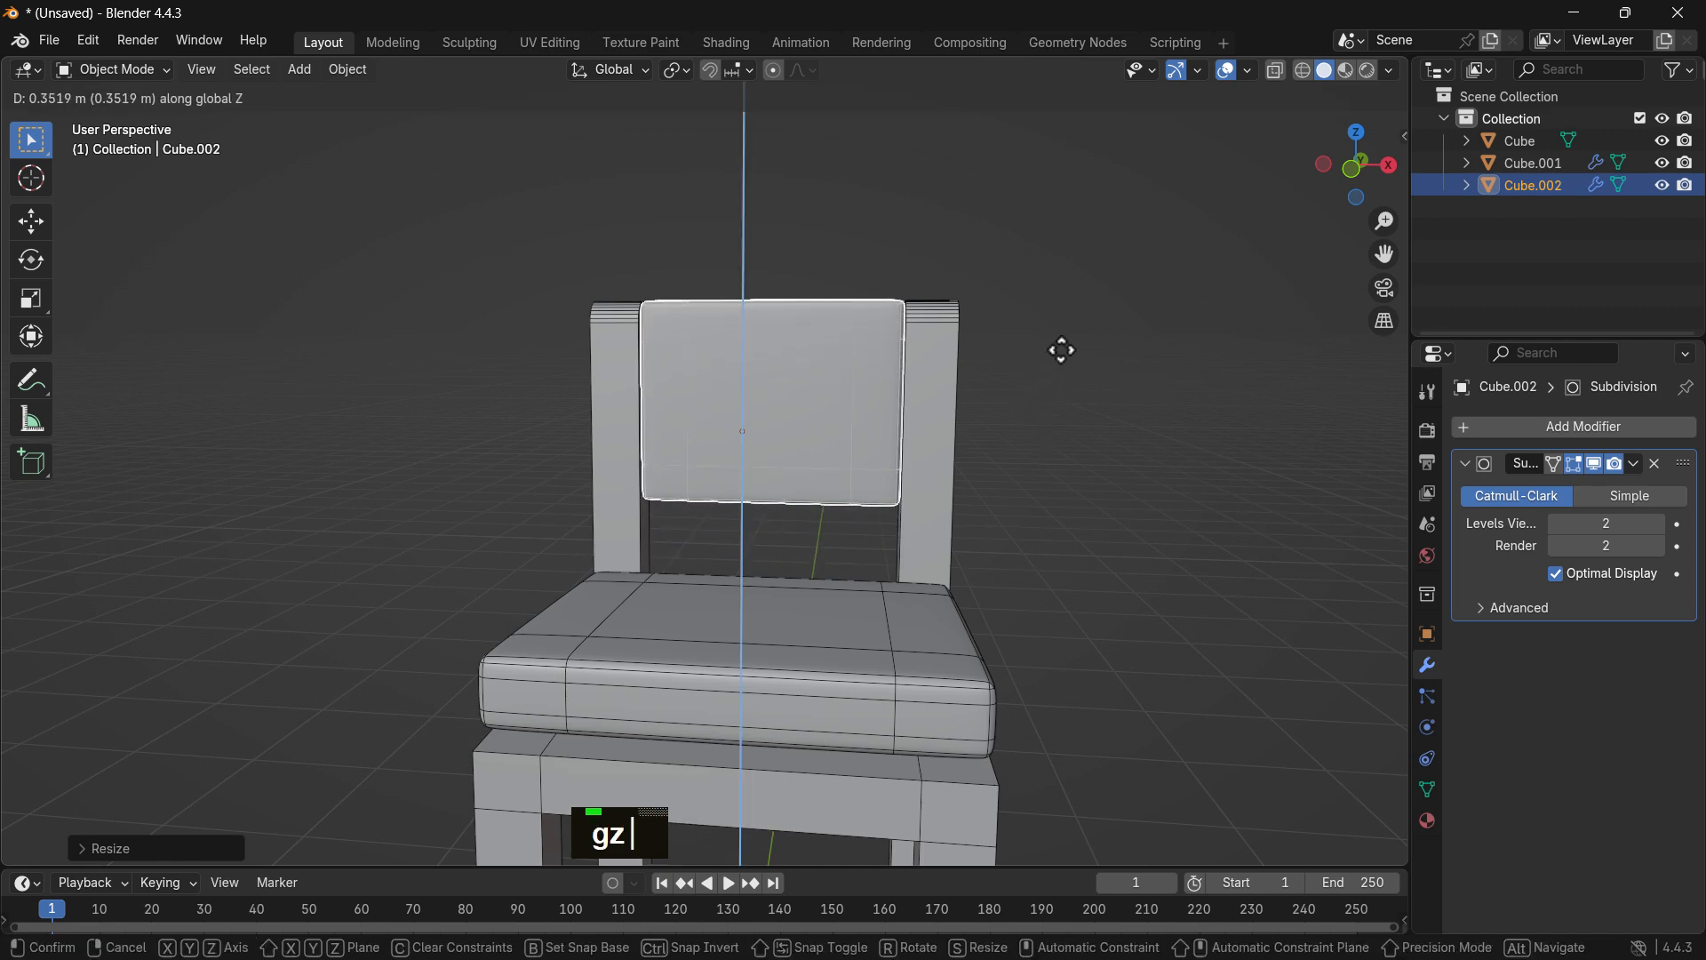
left_click(1059, 351)
Widen the back cushion to about 1.02 along X so it meets both posts, then deselect it.
double_click(951, 391)
middle_click_drag(952, 392, 1031, 403)
scroll(895, 396, "up", 2)
left_click(805, 356)
scroll(798, 346, "down", 2)
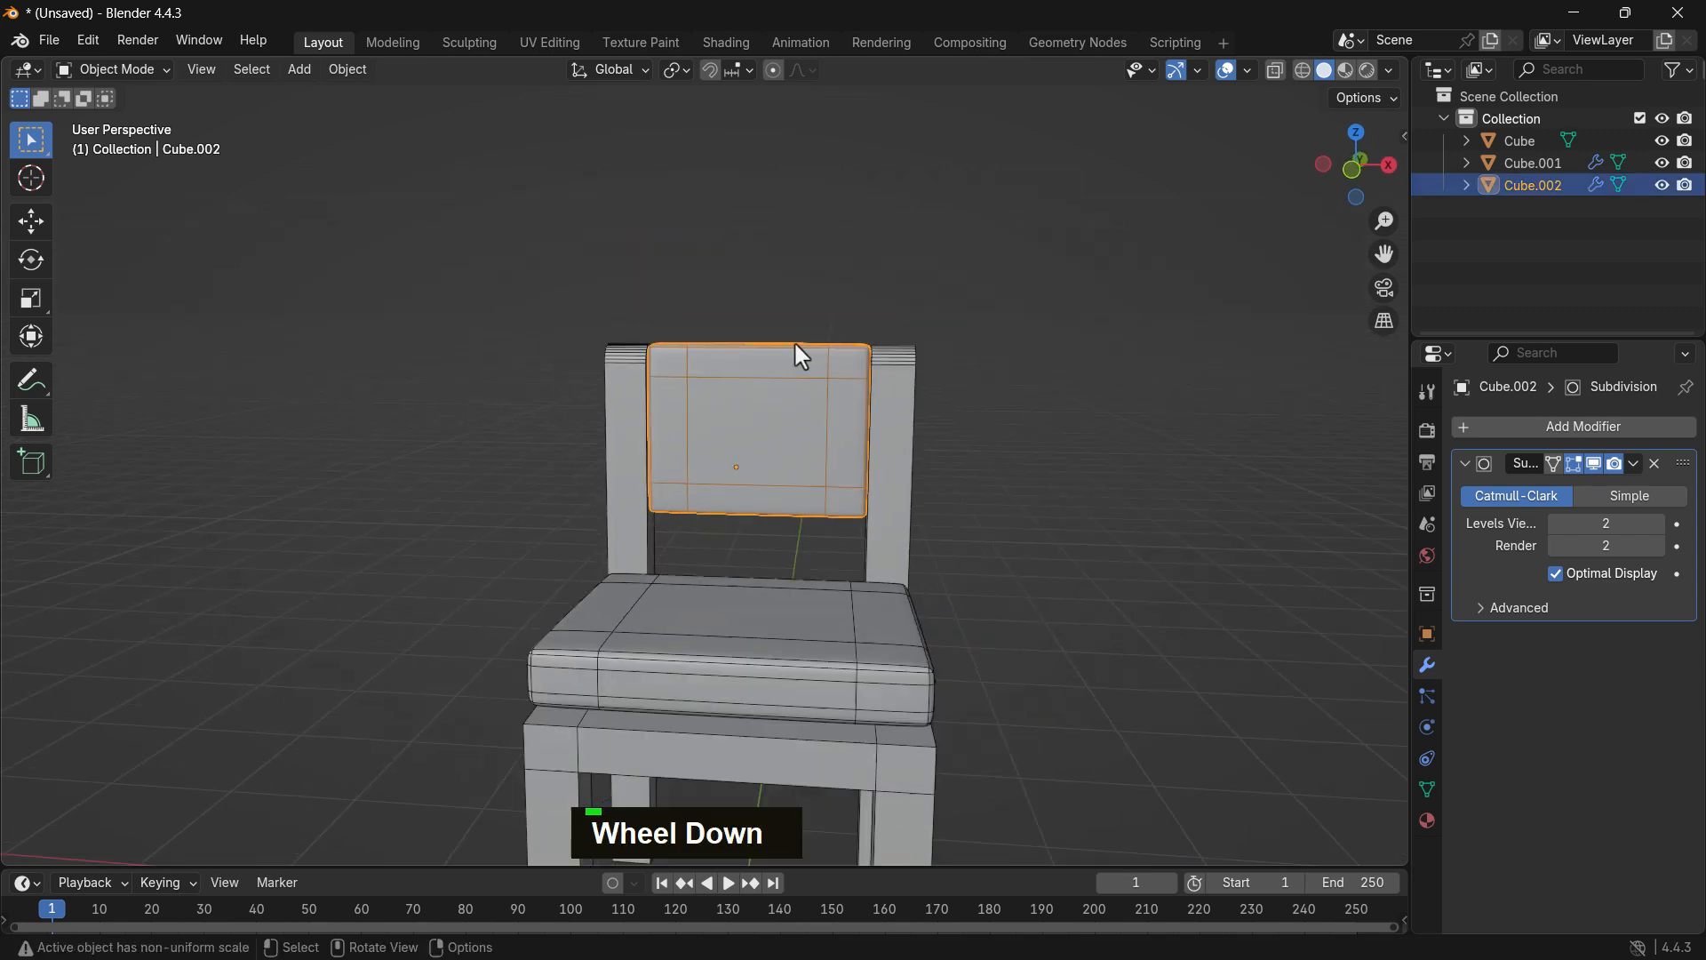
middle_click_drag(798, 346, 1031, 431)
key("s")
key("x")
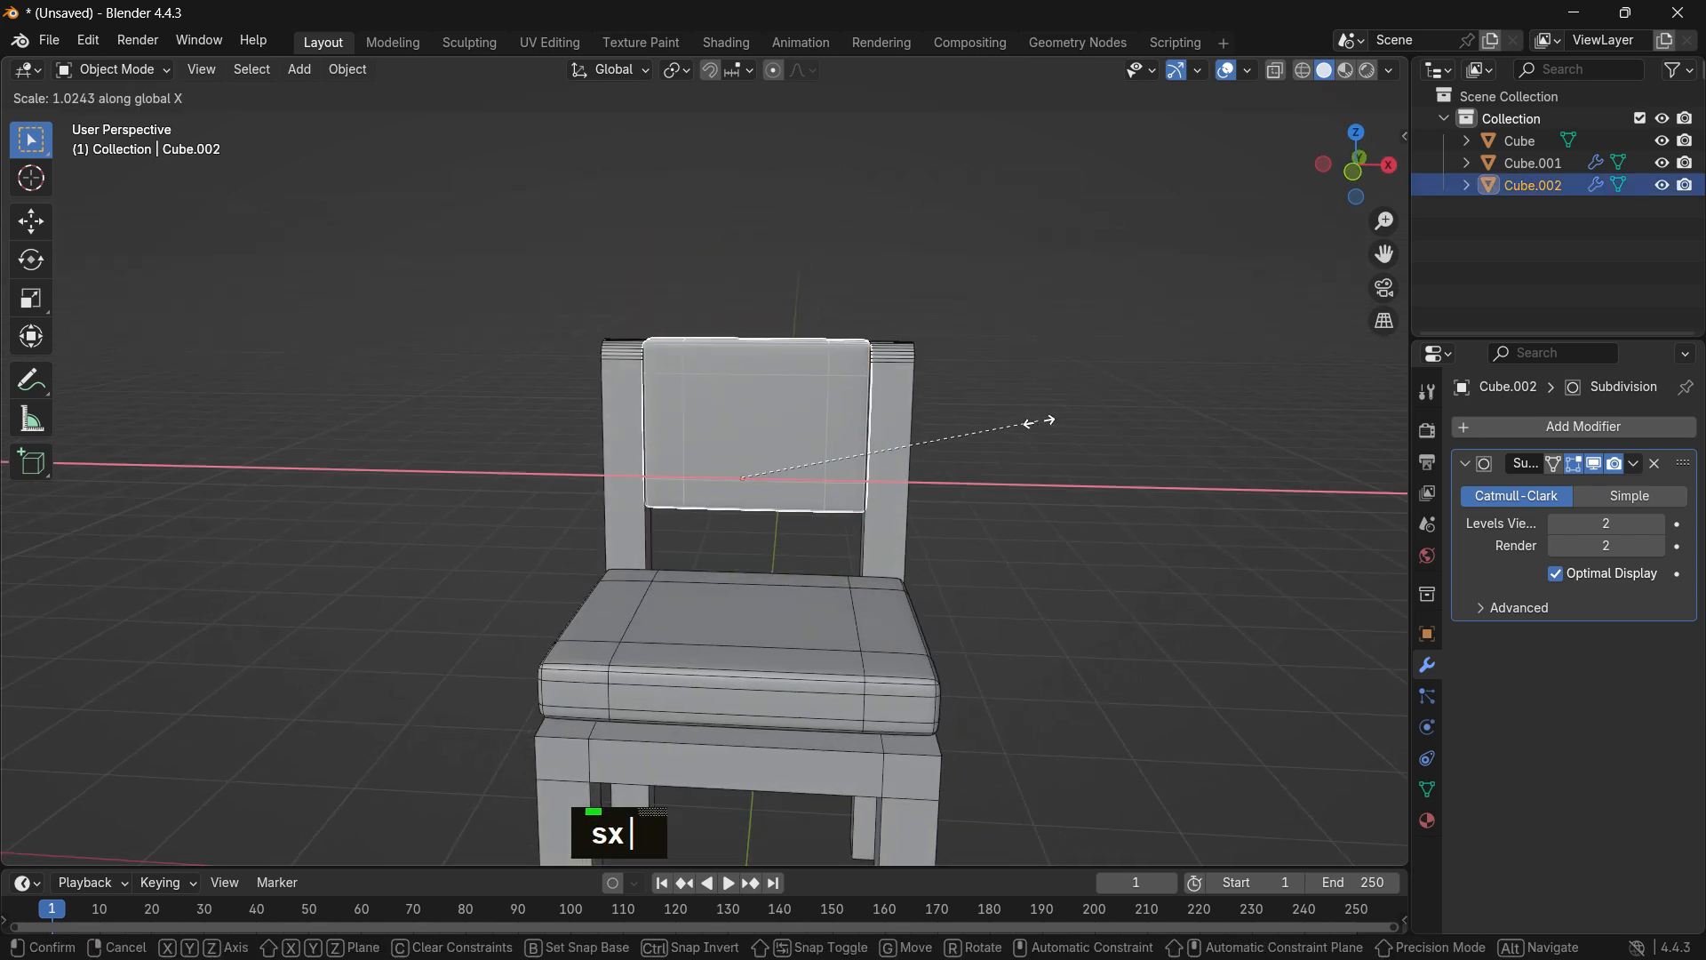
left_click(1033, 420)
scroll(909, 346, "up", 2)
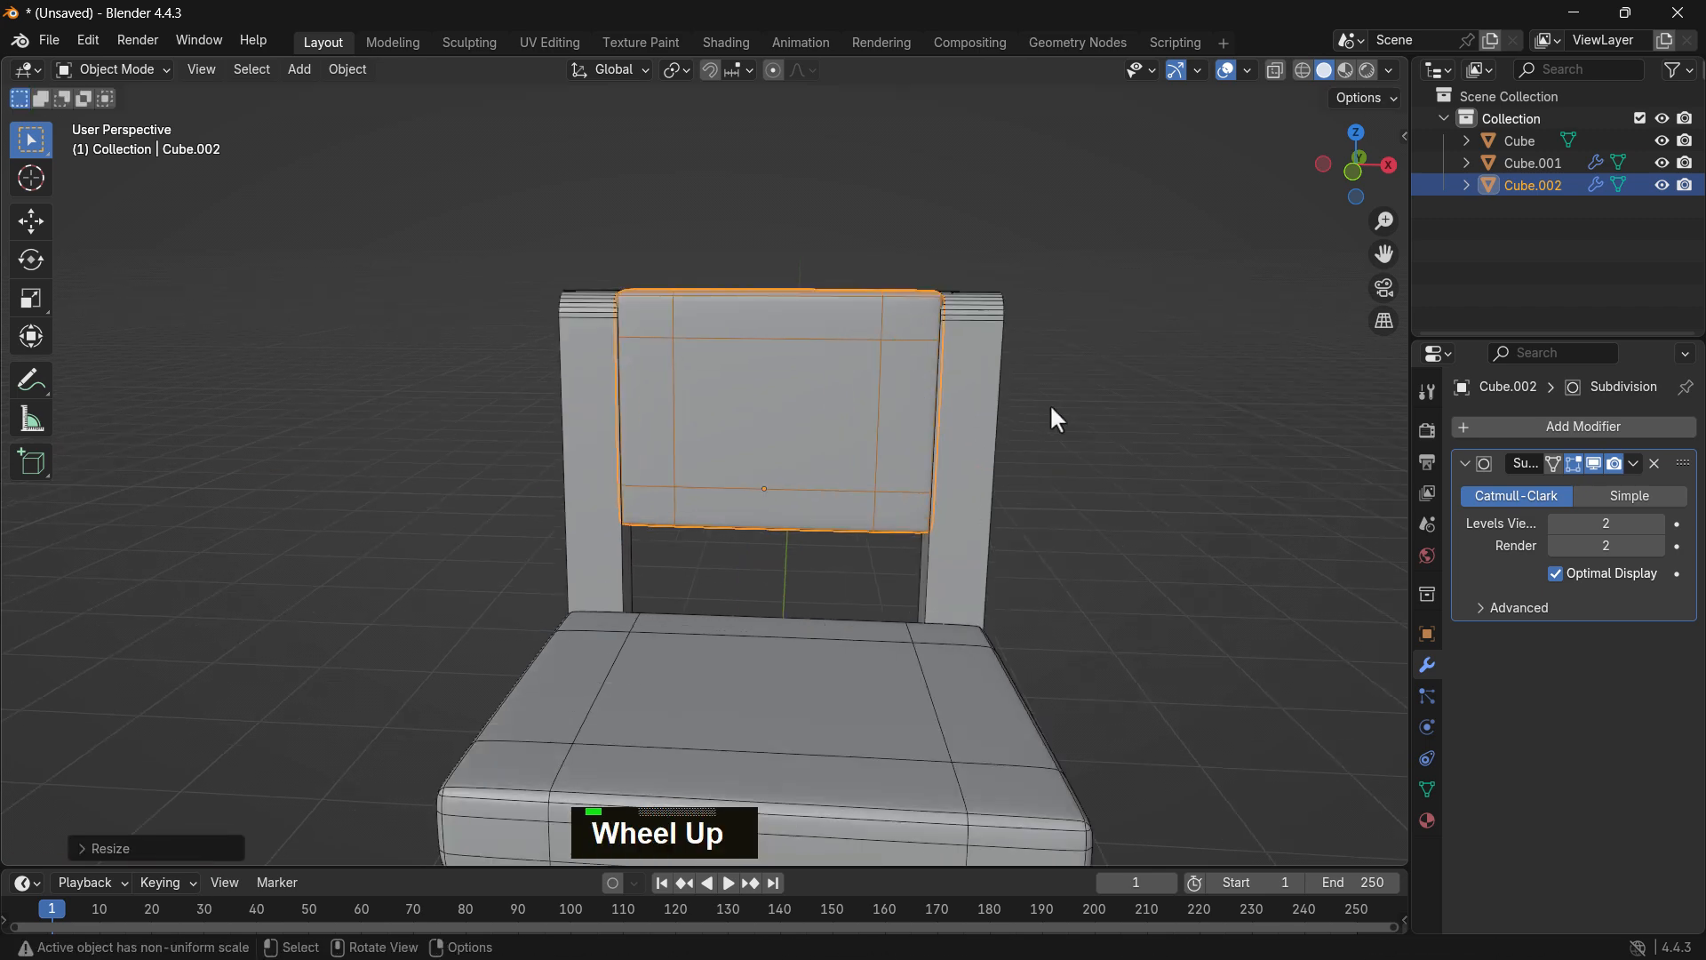
middle_click_drag(1051, 418, 1101, 391)
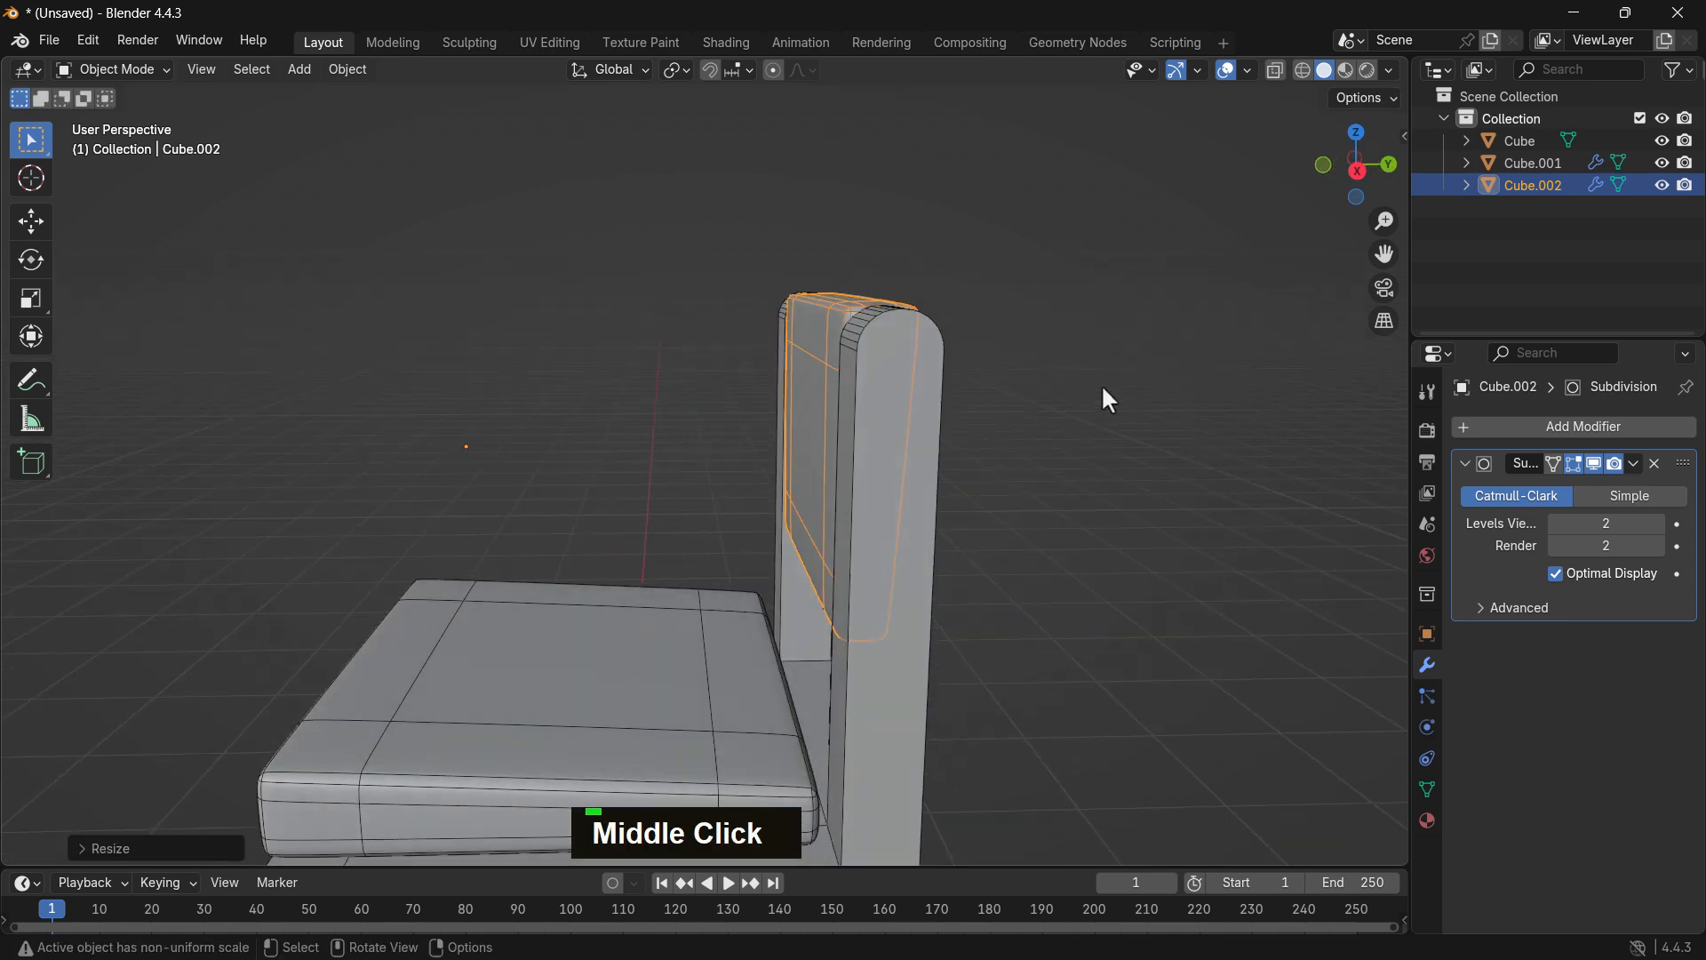
left_click(1101, 391)
Select the seat cushion and scale it up uniformly to about 1.02 so it slightly overhangs the frame.
scroll(971, 385, "down", 2)
middle_click_drag(972, 385, 922, 361)
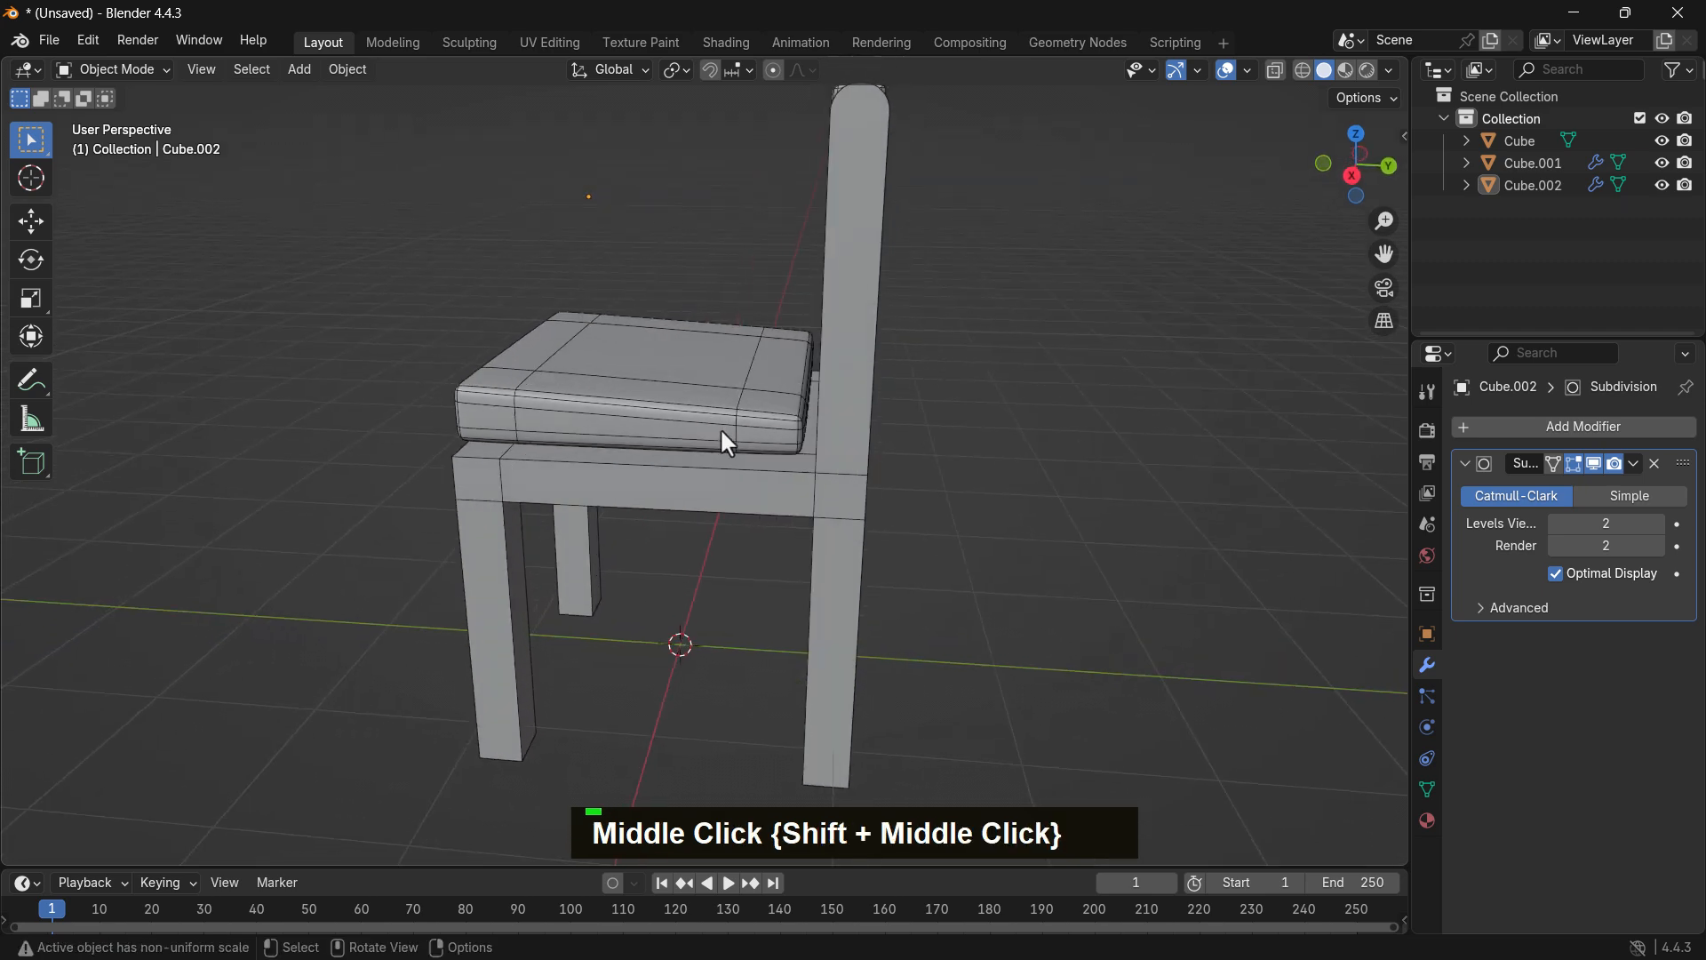
left_click(721, 431)
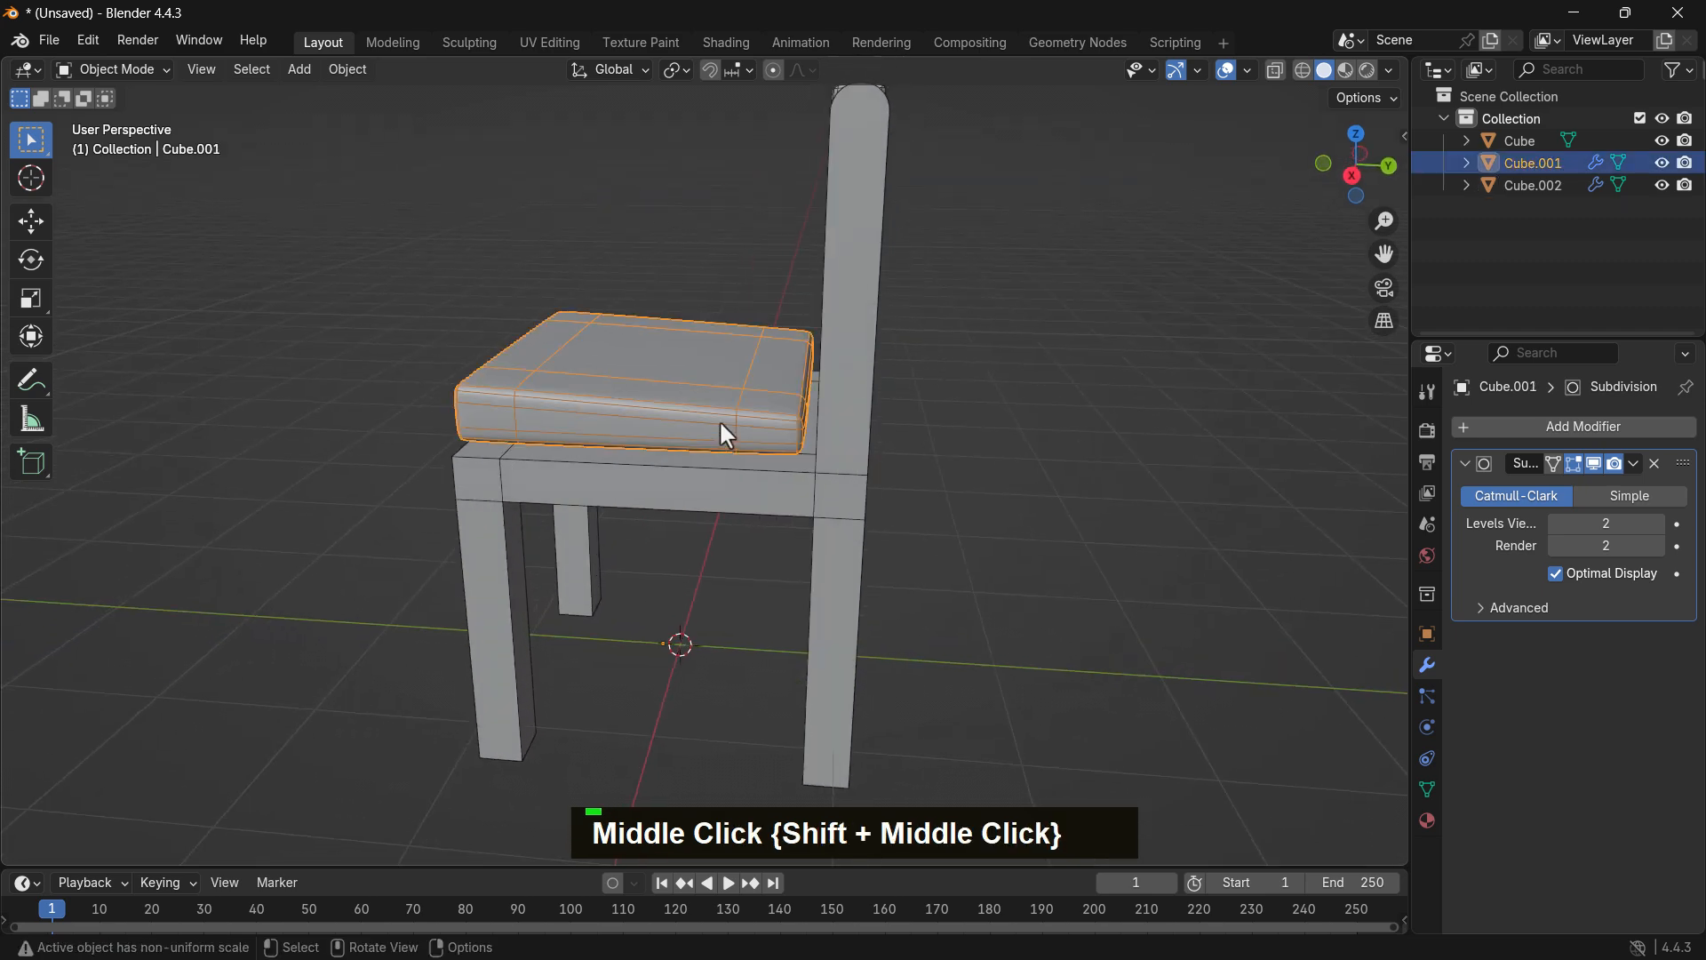
middle_click_drag(724, 433, 980, 514)
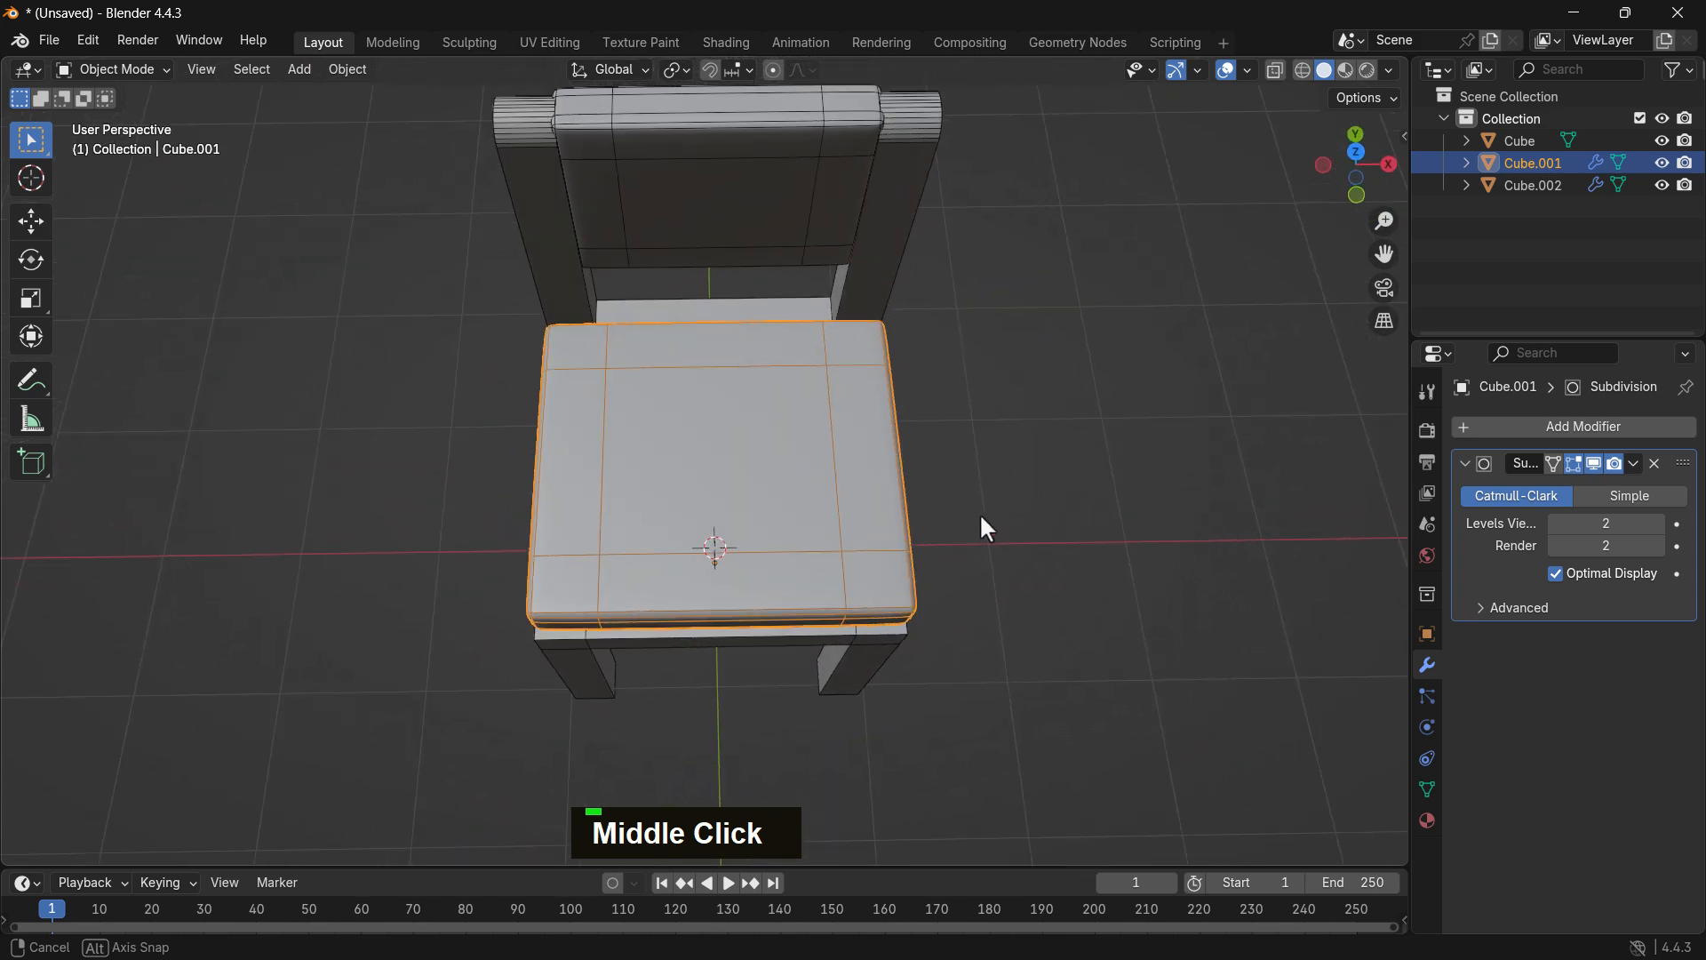
key("s")
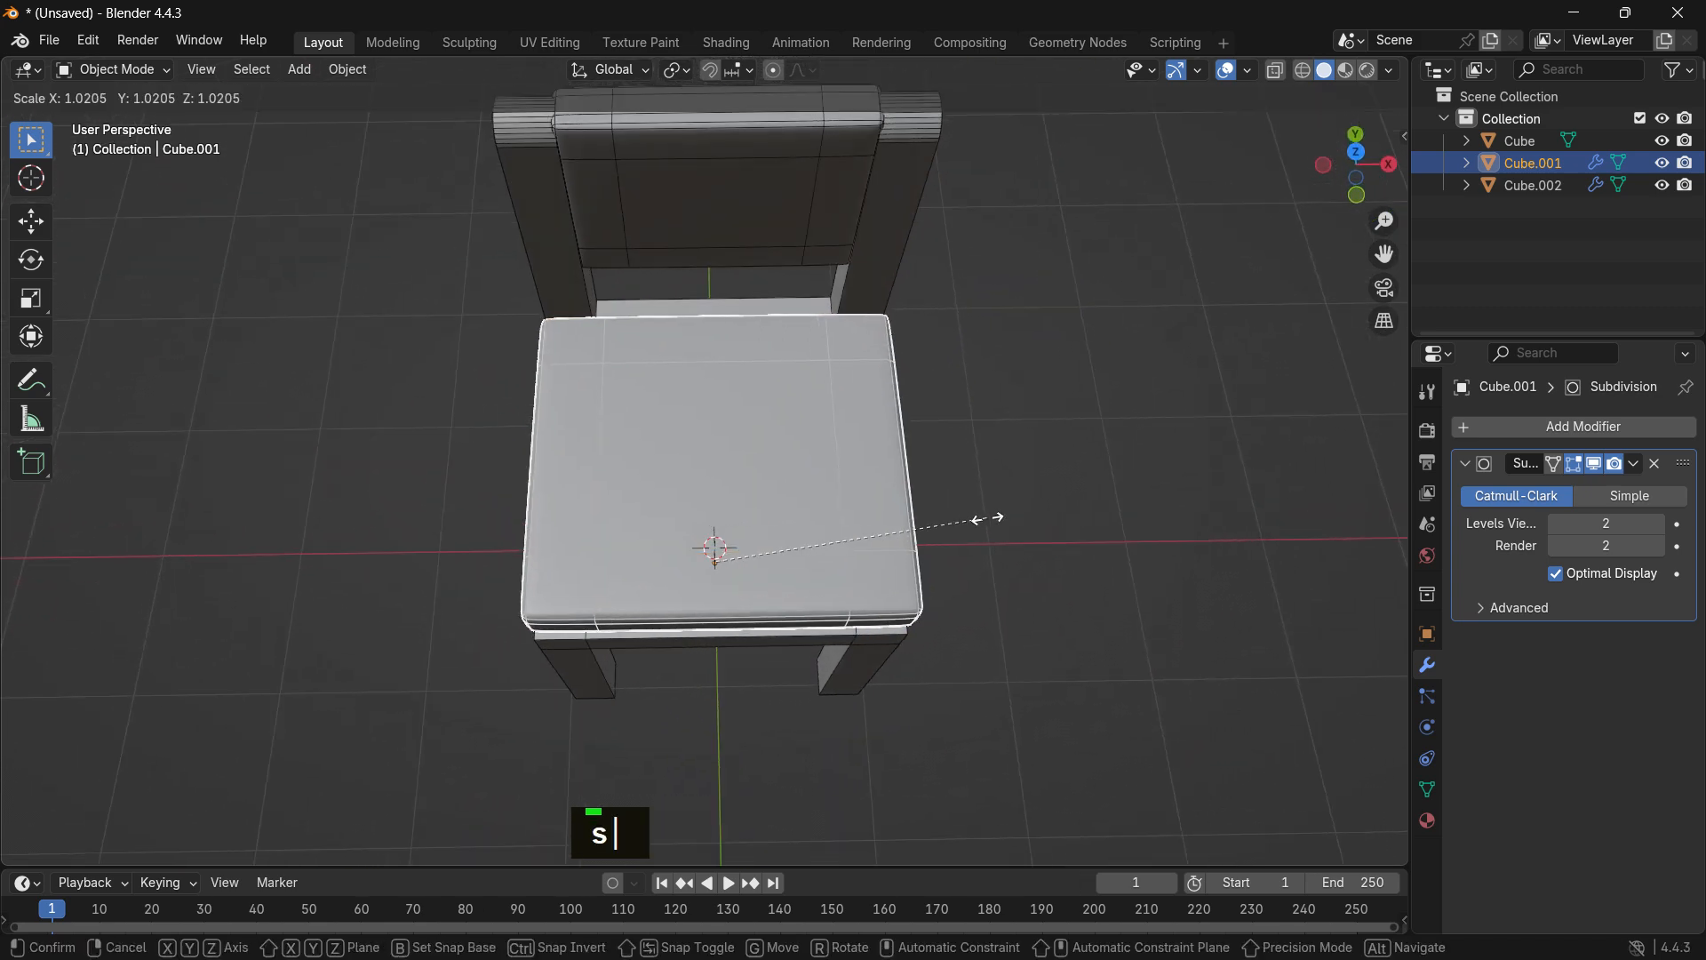
left_click(976, 515)
Lower the seat cushion about 0.19 m along Z onto the chair frame and deselect it.
middle_click_drag(963, 517, 814, 282)
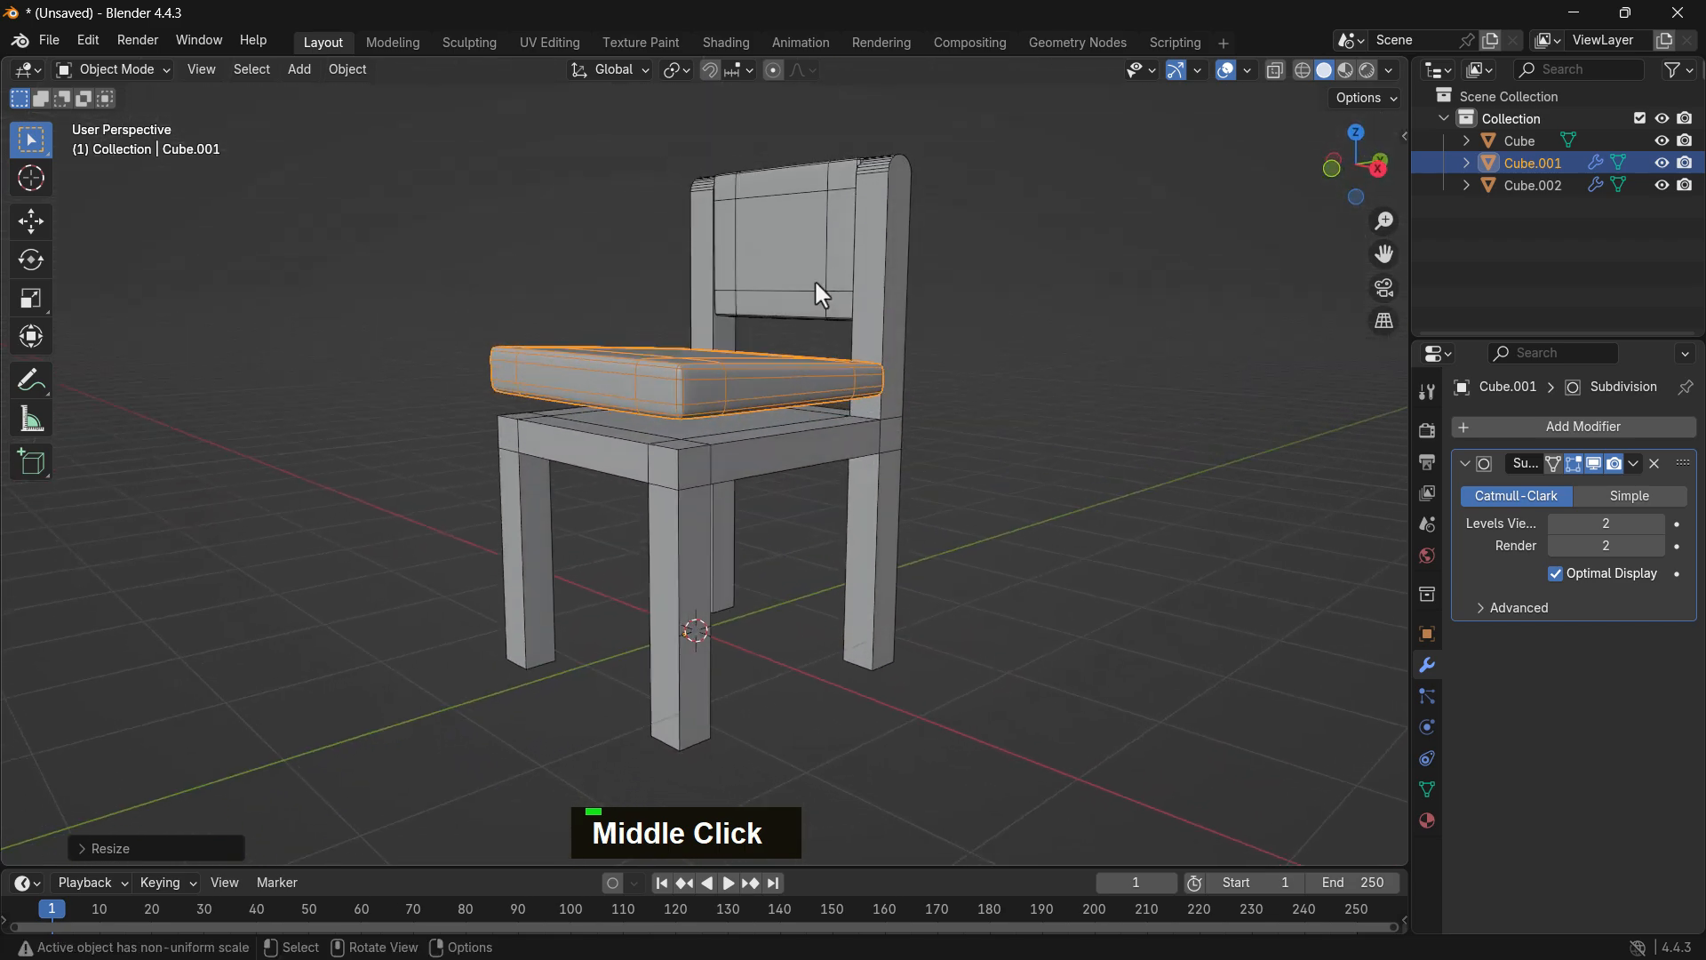
key("g")
key("z")
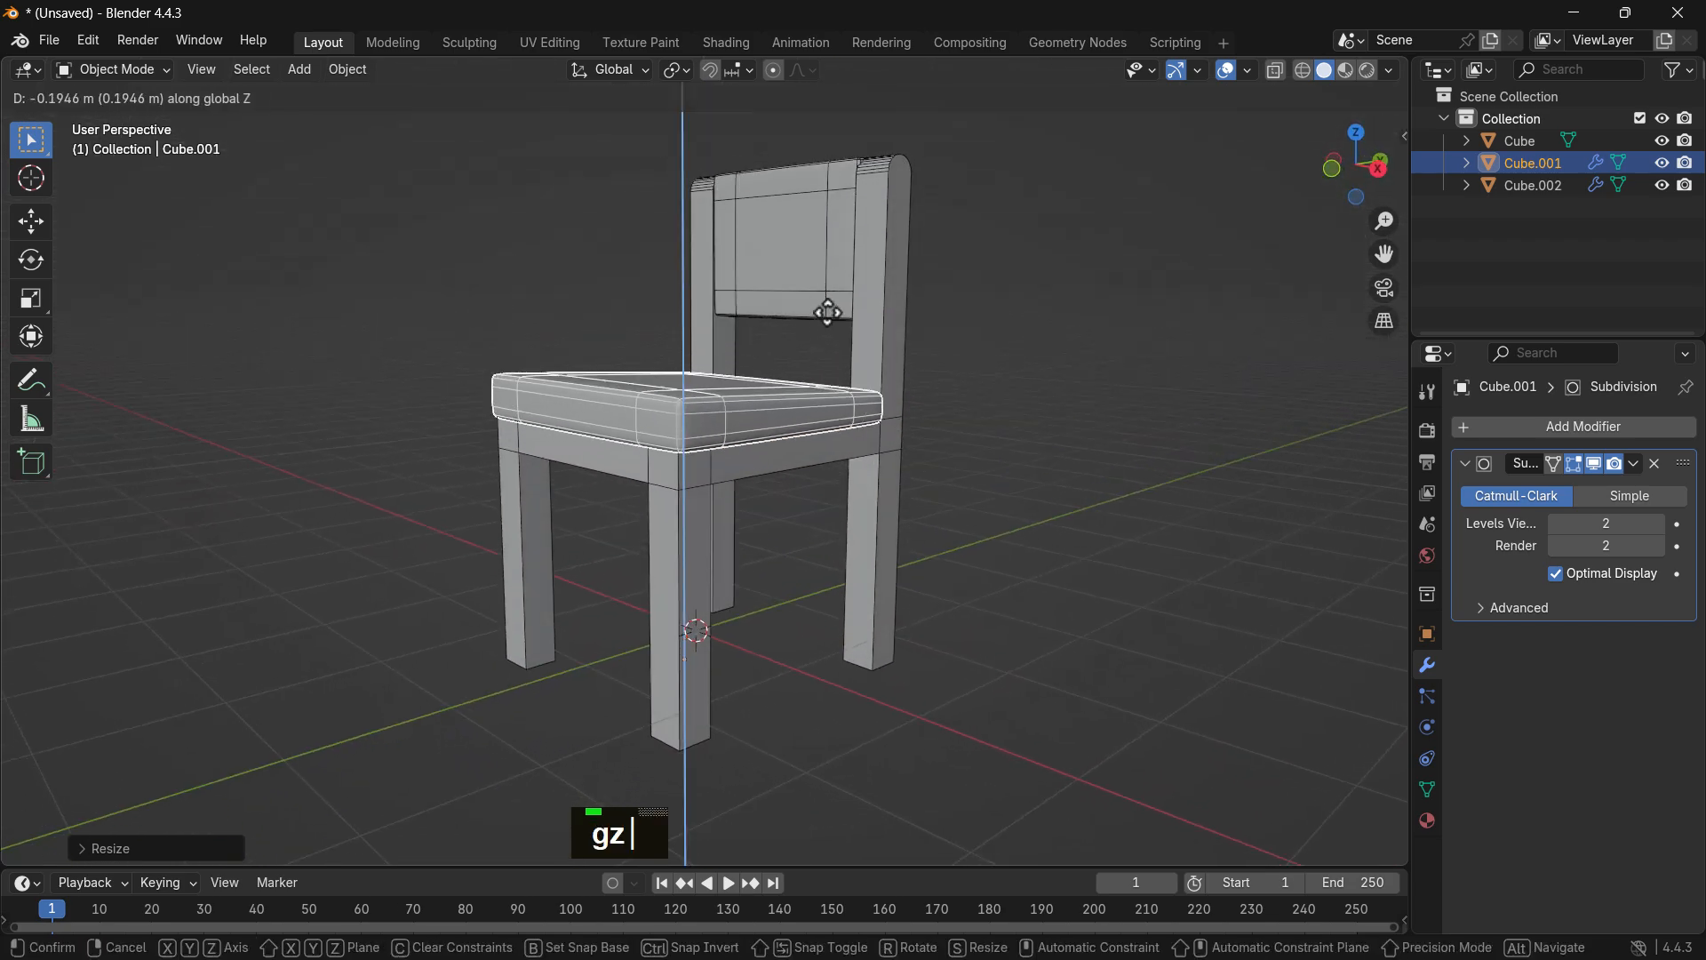
left_click(824, 312)
double_click(1016, 412)
Hide the viewport overlays and examine the finished chair from several angles.
middle_click_drag(1015, 413, 963, 404)
mouse_move(963, 404)
middle_mouse_down("shift")
mouse_move(944, 428)
mouse_move(937, 385)
mouse_move(1005, 391)
mouse_move(979, 385)
mouse_move(969, 423)
middle_mouse_up("shift")
scroll(944, 419, "up", 2)
scroll(944, 419, "down", 2)
scroll(580, 450, "down", 2)
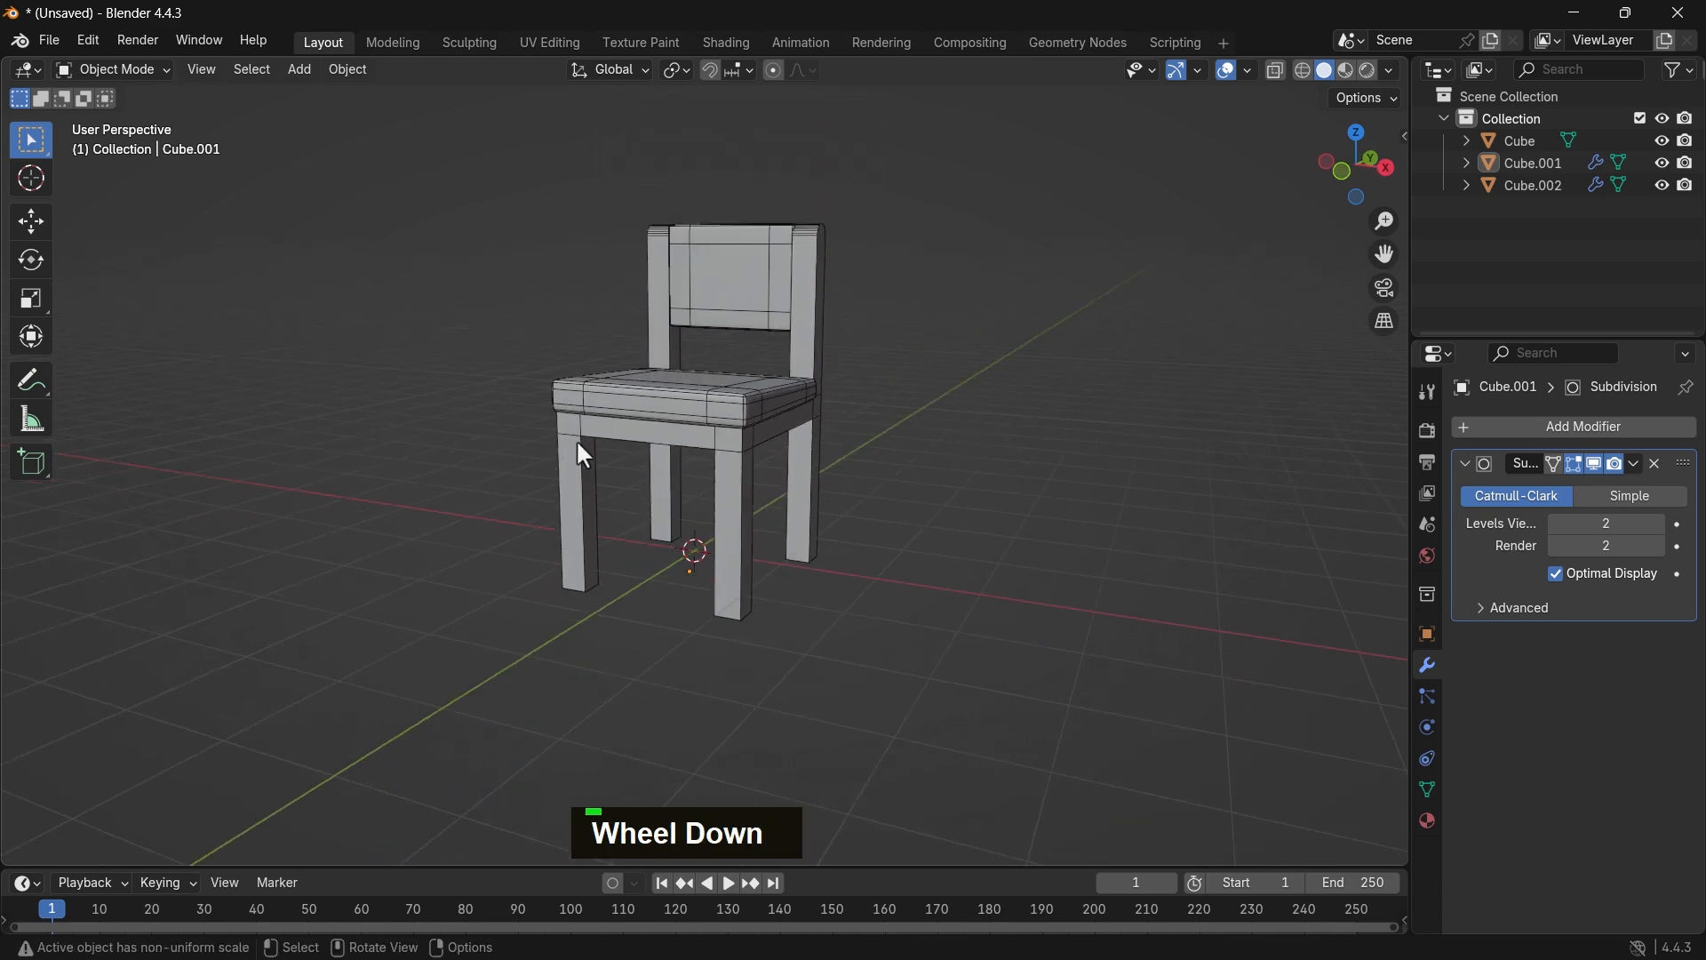
middle_click_drag(579, 450, 714, 482)
left_click(1227, 69)
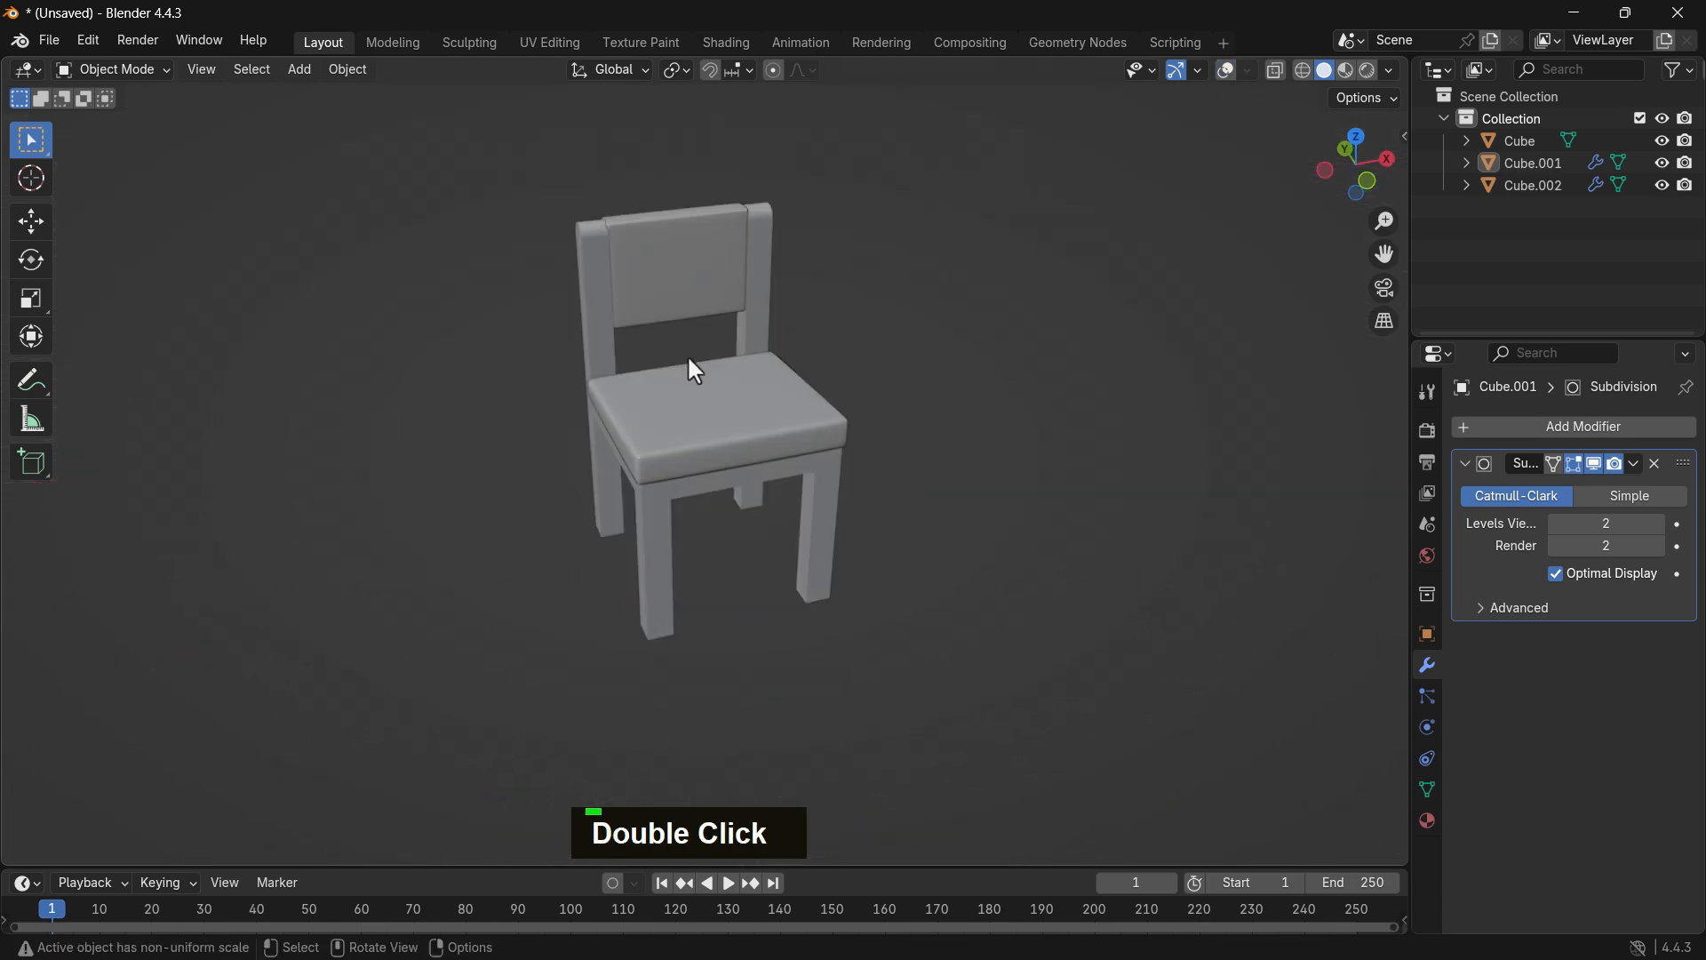
scroll(686, 355, "up", 3)
mouse_move(916, 373)
middle_mouse_down()
mouse_move(1056, 355)
mouse_move(998, 346)
mouse_move(1085, 362)
mouse_move(979, 373)
mouse_move(566, 329)
mouse_move(593, 309)
mouse_move(1013, 328)
mouse_move(925, 351)
middle_mouse_up()
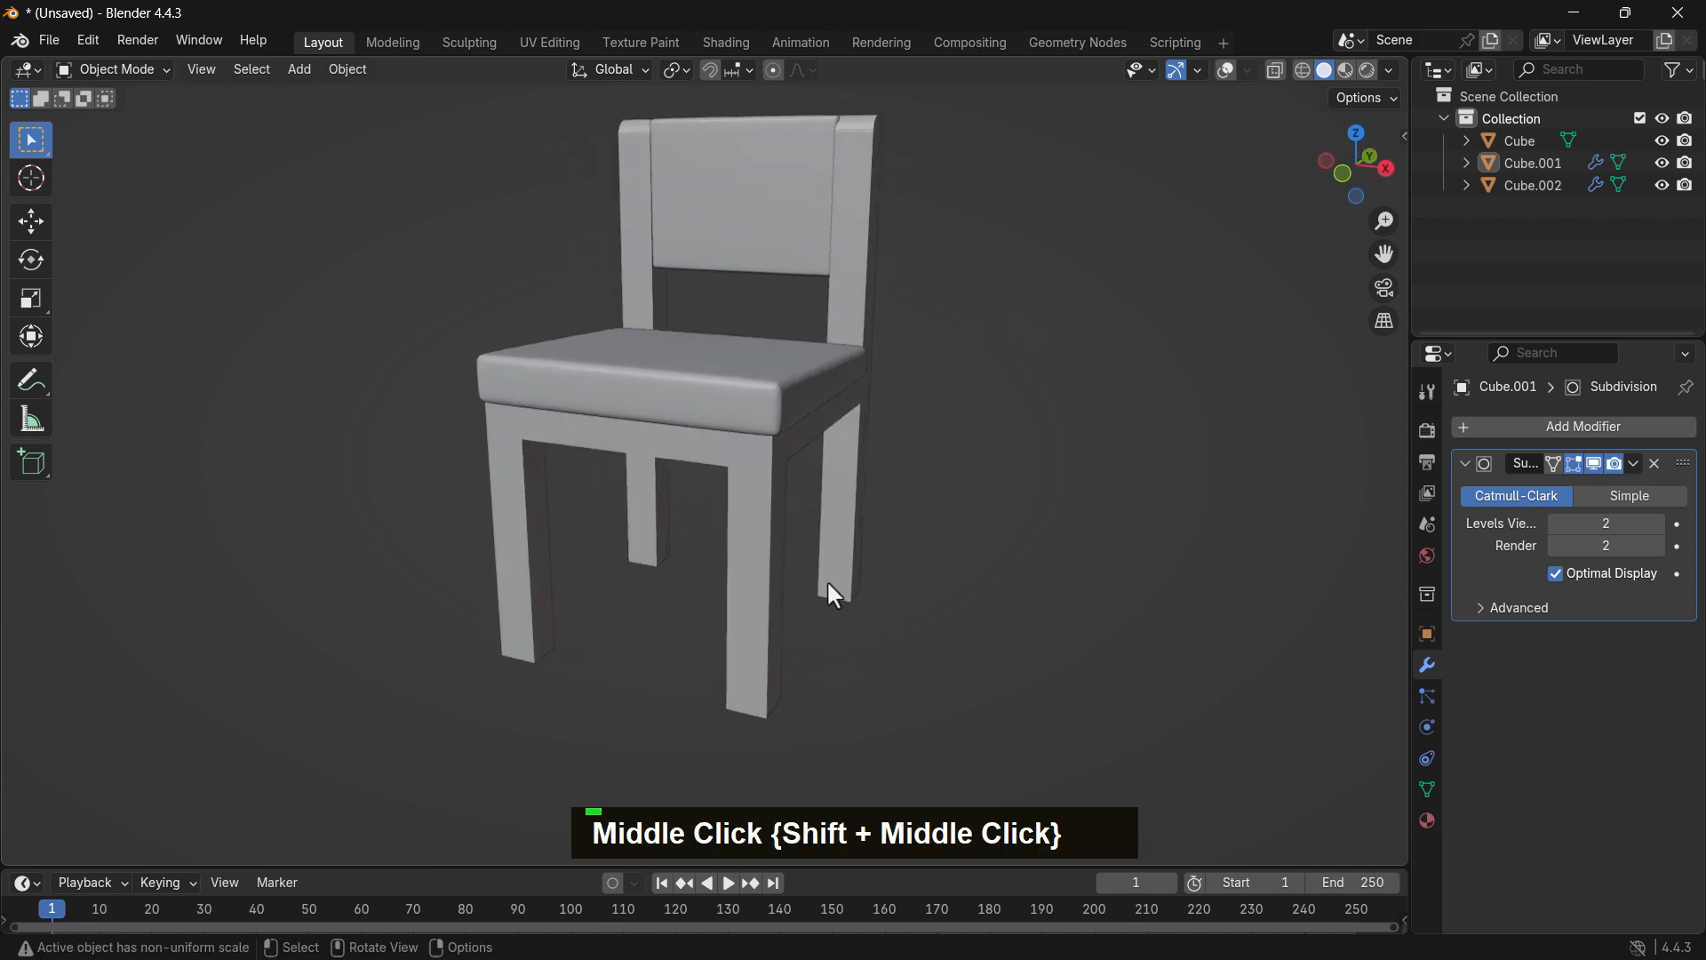
In Material Preview shading, give the seat cushion a new material with an orange base color of about #E76236.
left_click(1428, 822)
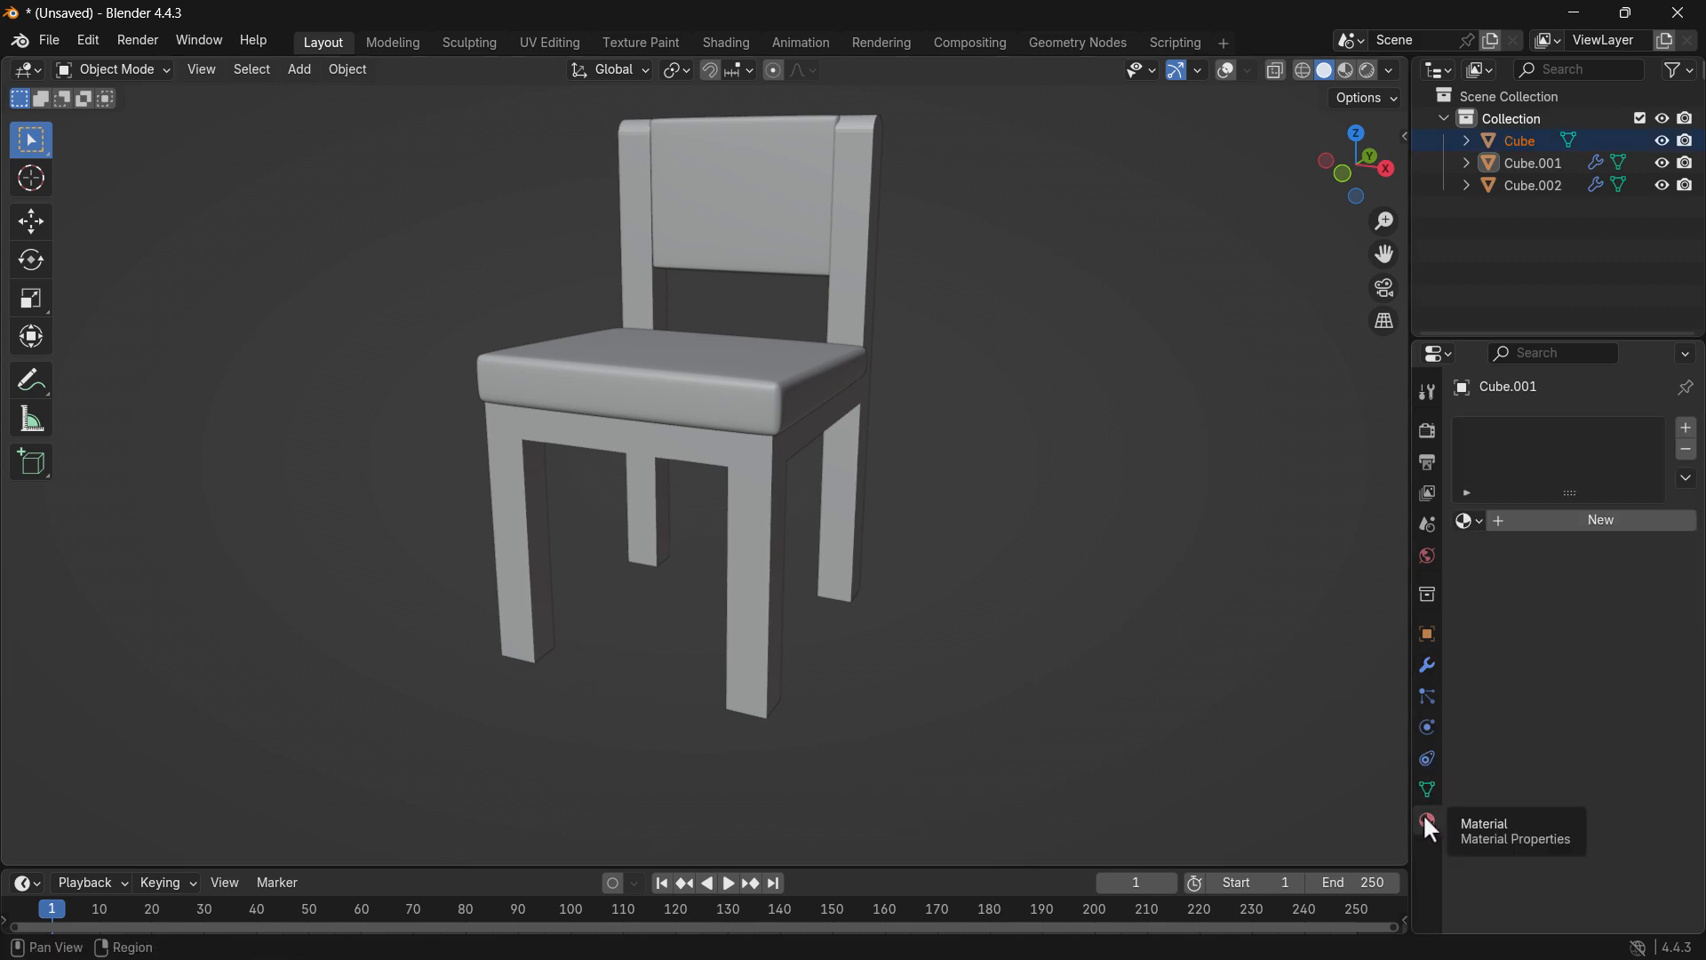
left_click(1350, 71)
left_click_drag(400, 555, 903, 599)
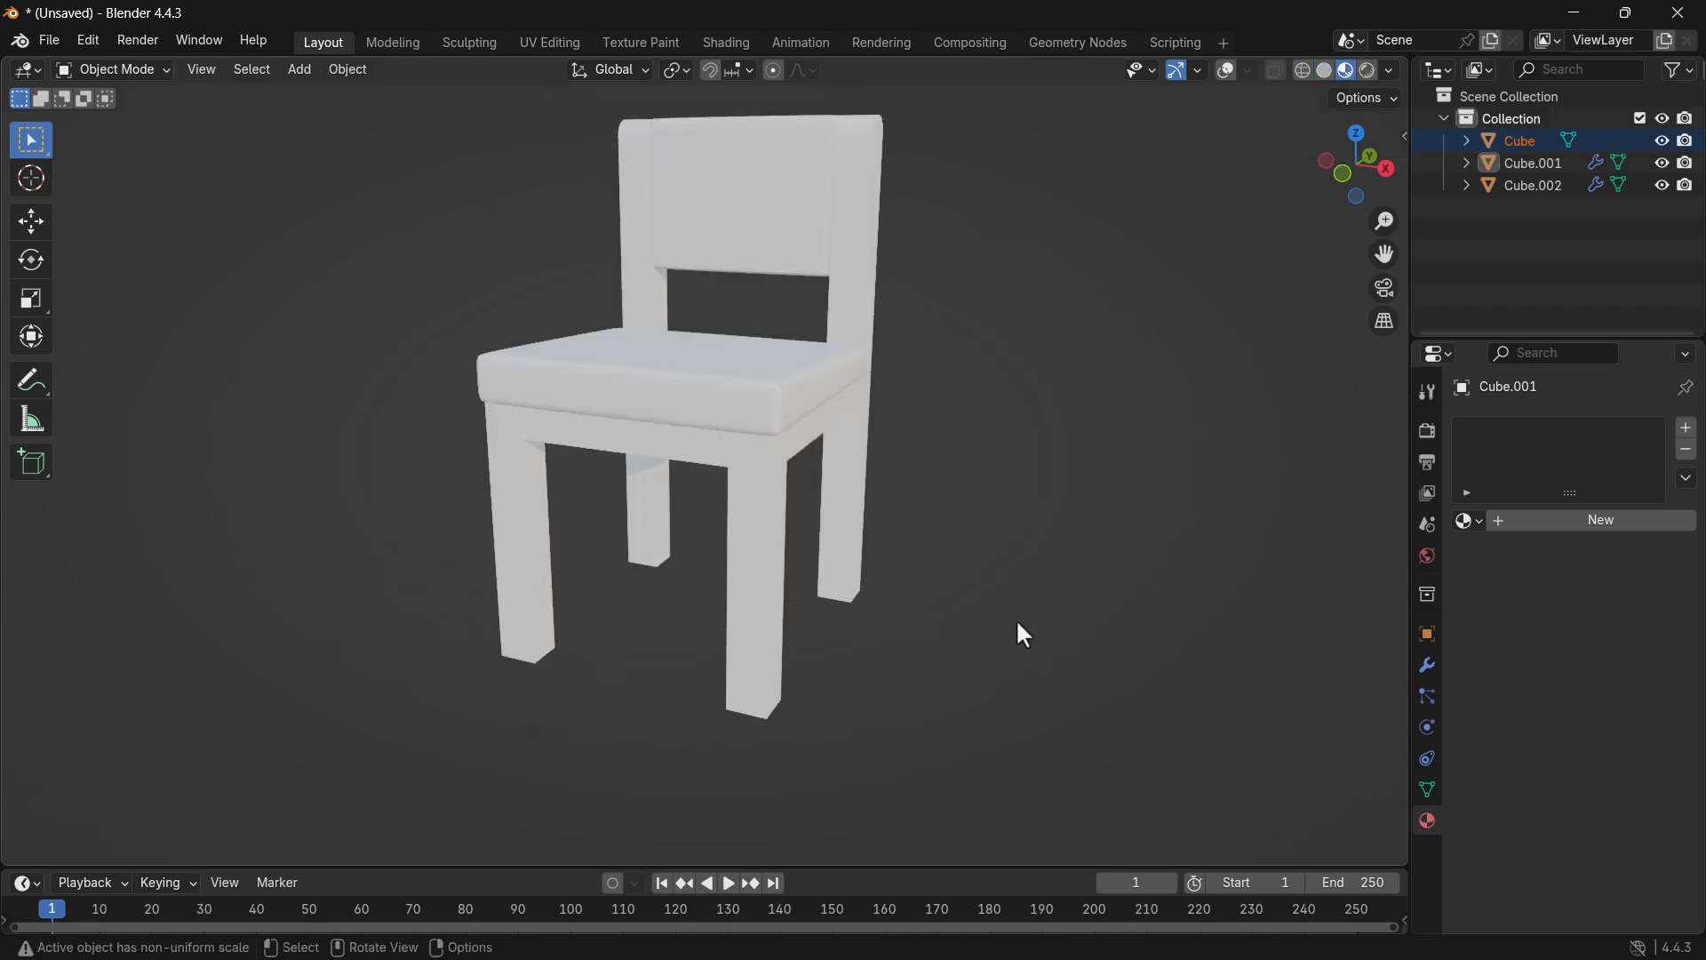
left_click(1544, 532)
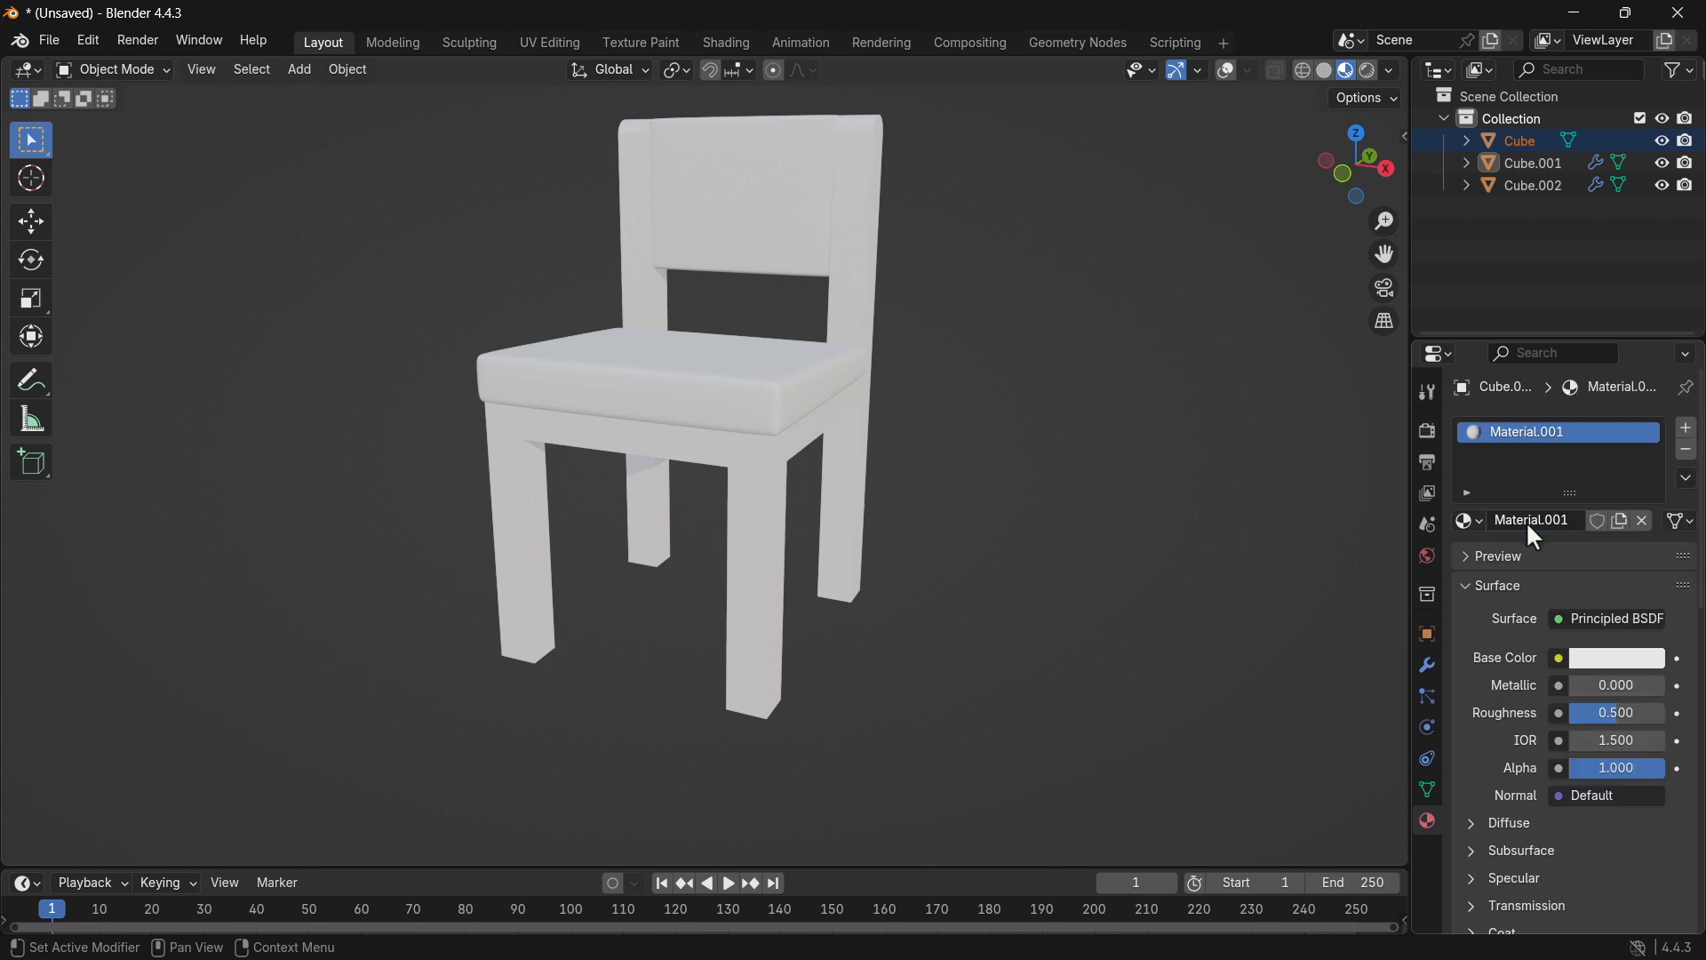
left_click(1617, 662)
left_click_drag(1550, 387, 1526, 447)
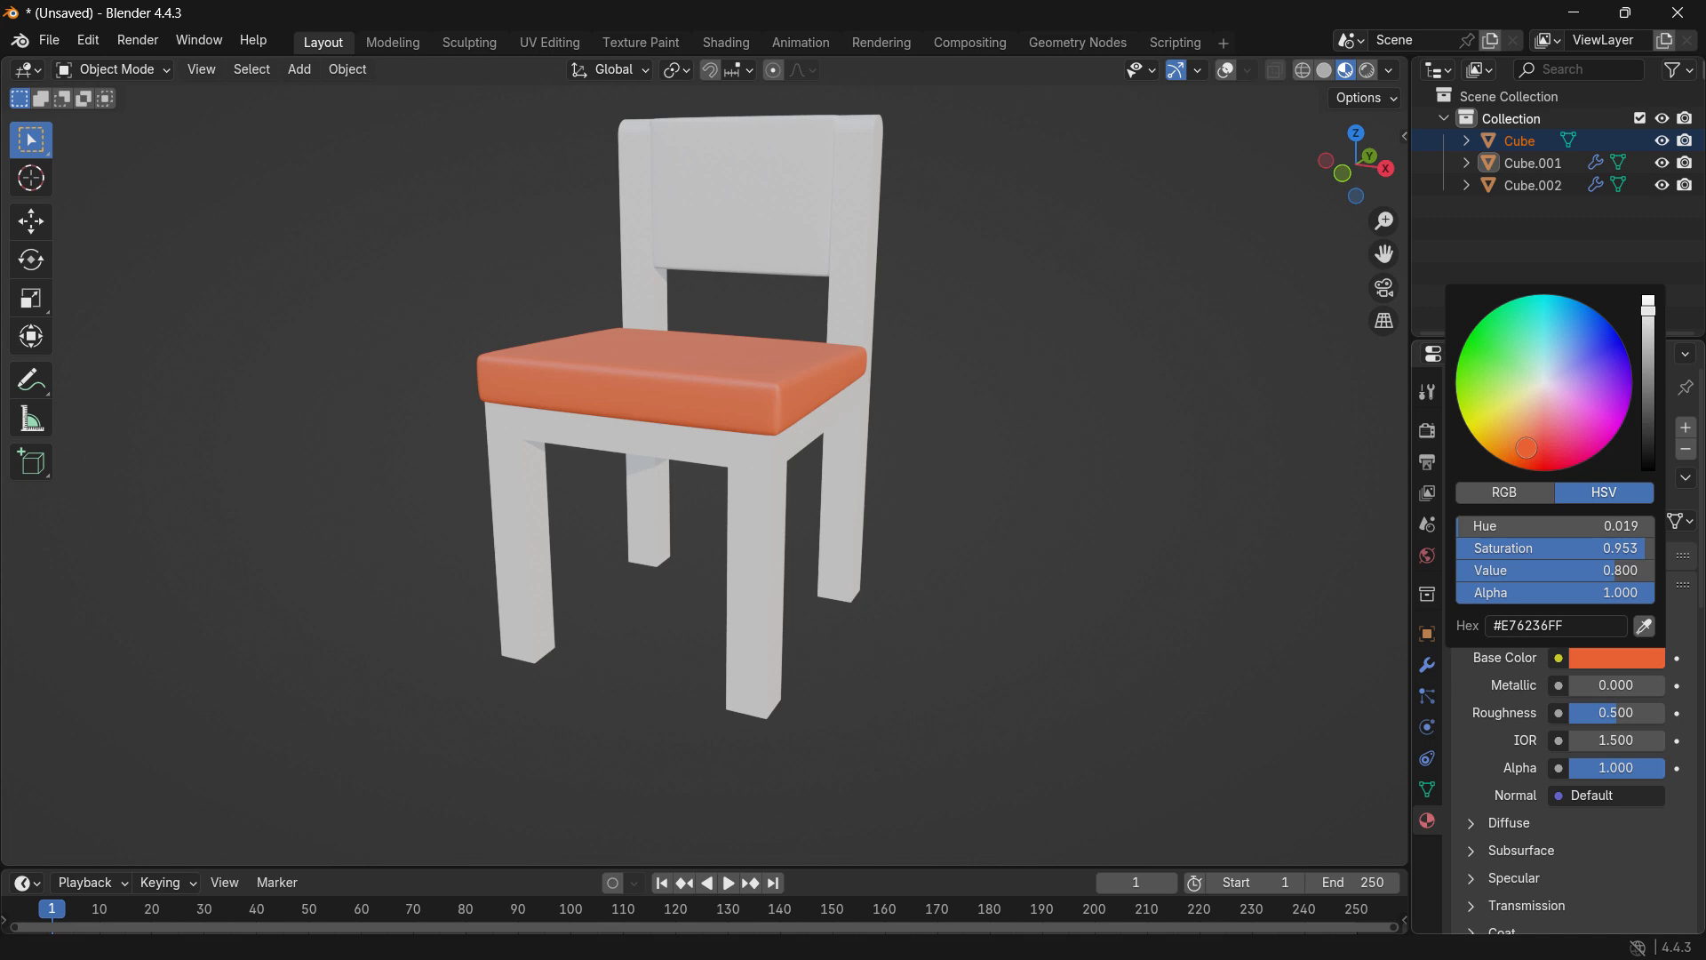
Show the overlays again, select the chair frame and give it a new material with an orange-red base color of about #E75024.
left_click(1226, 70)
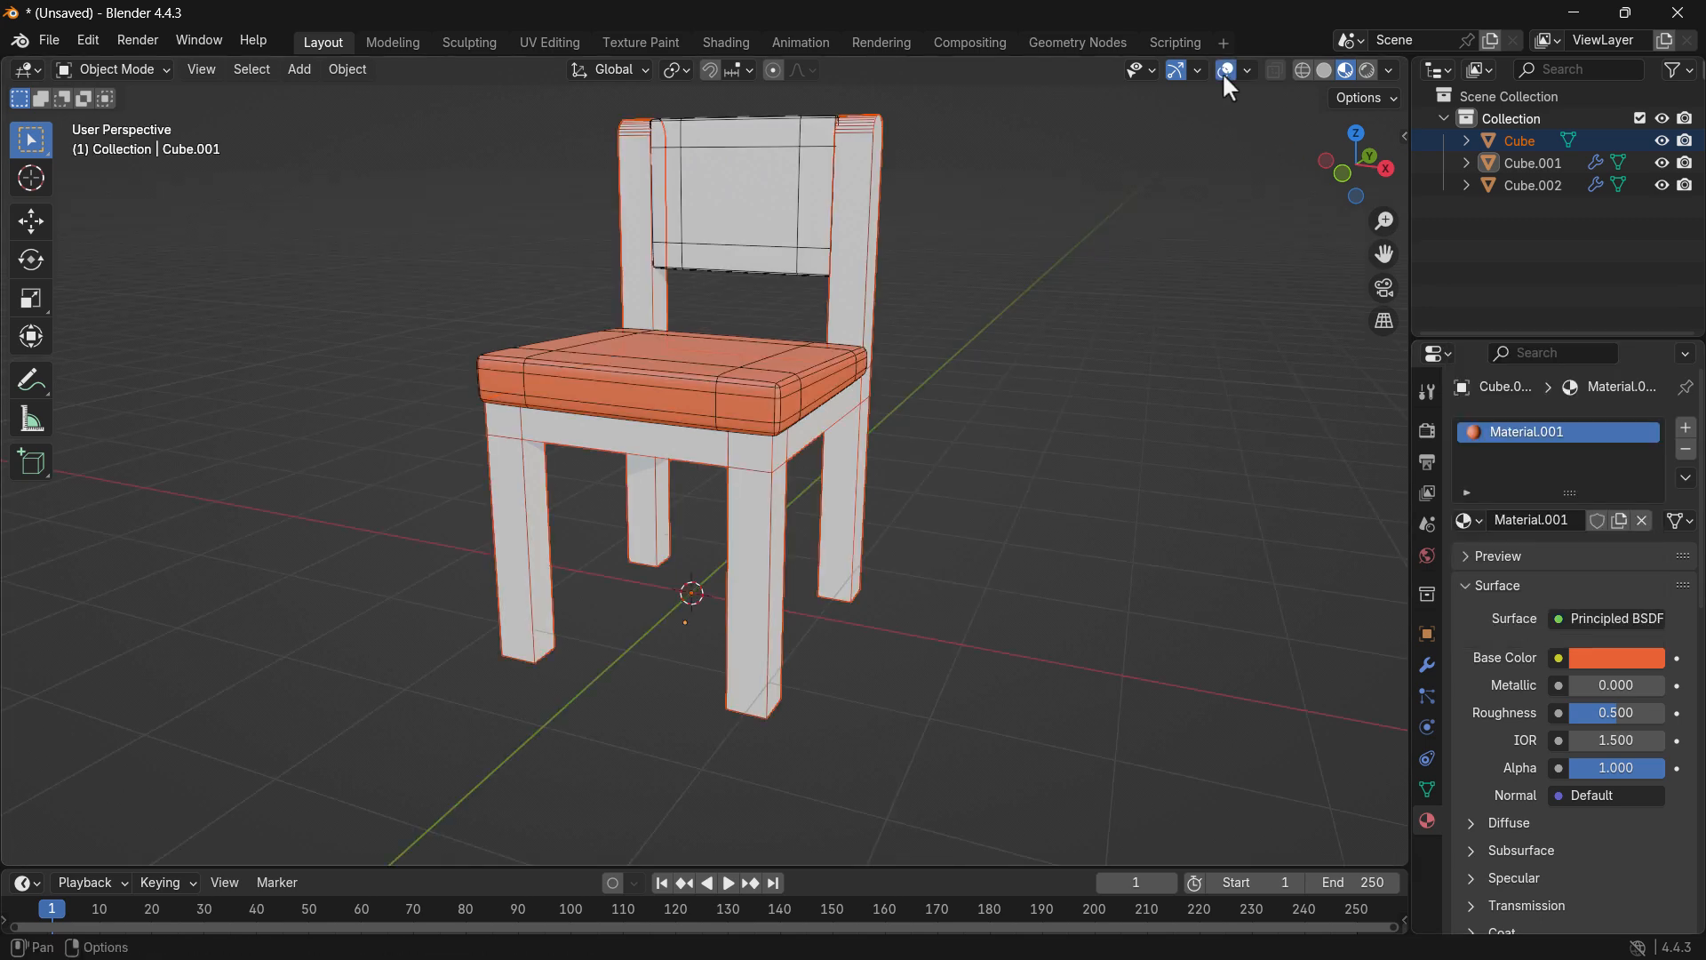
left_click(744, 583)
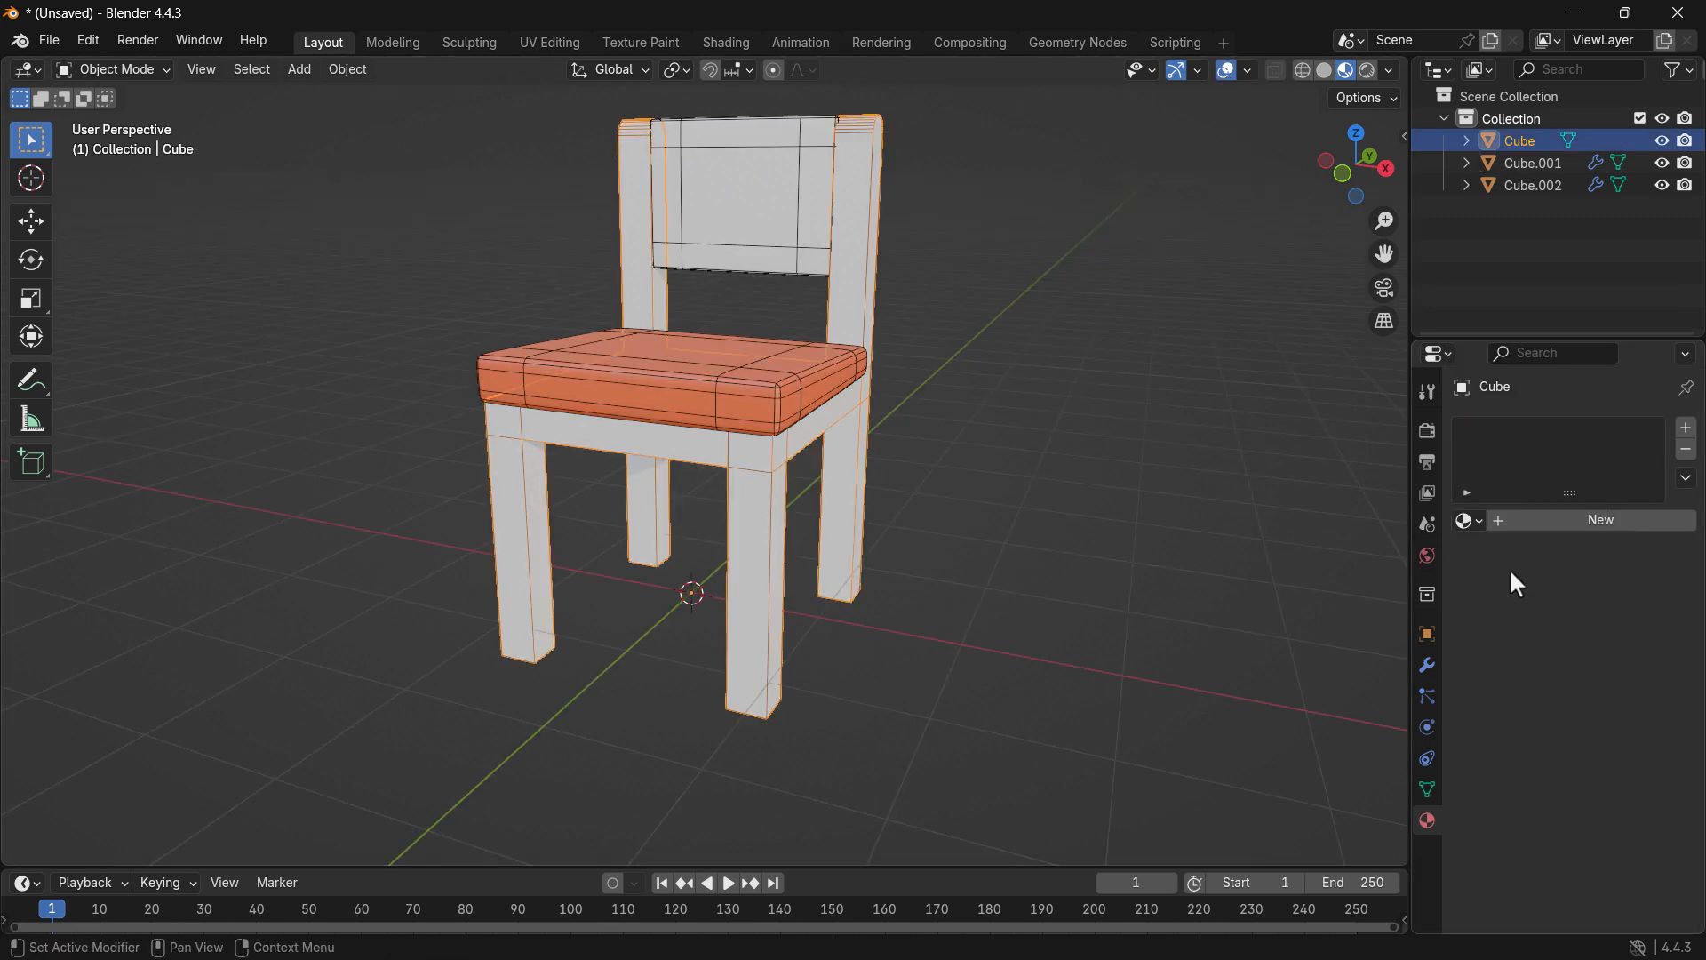
left_click(1532, 515)
left_click(1590, 660)
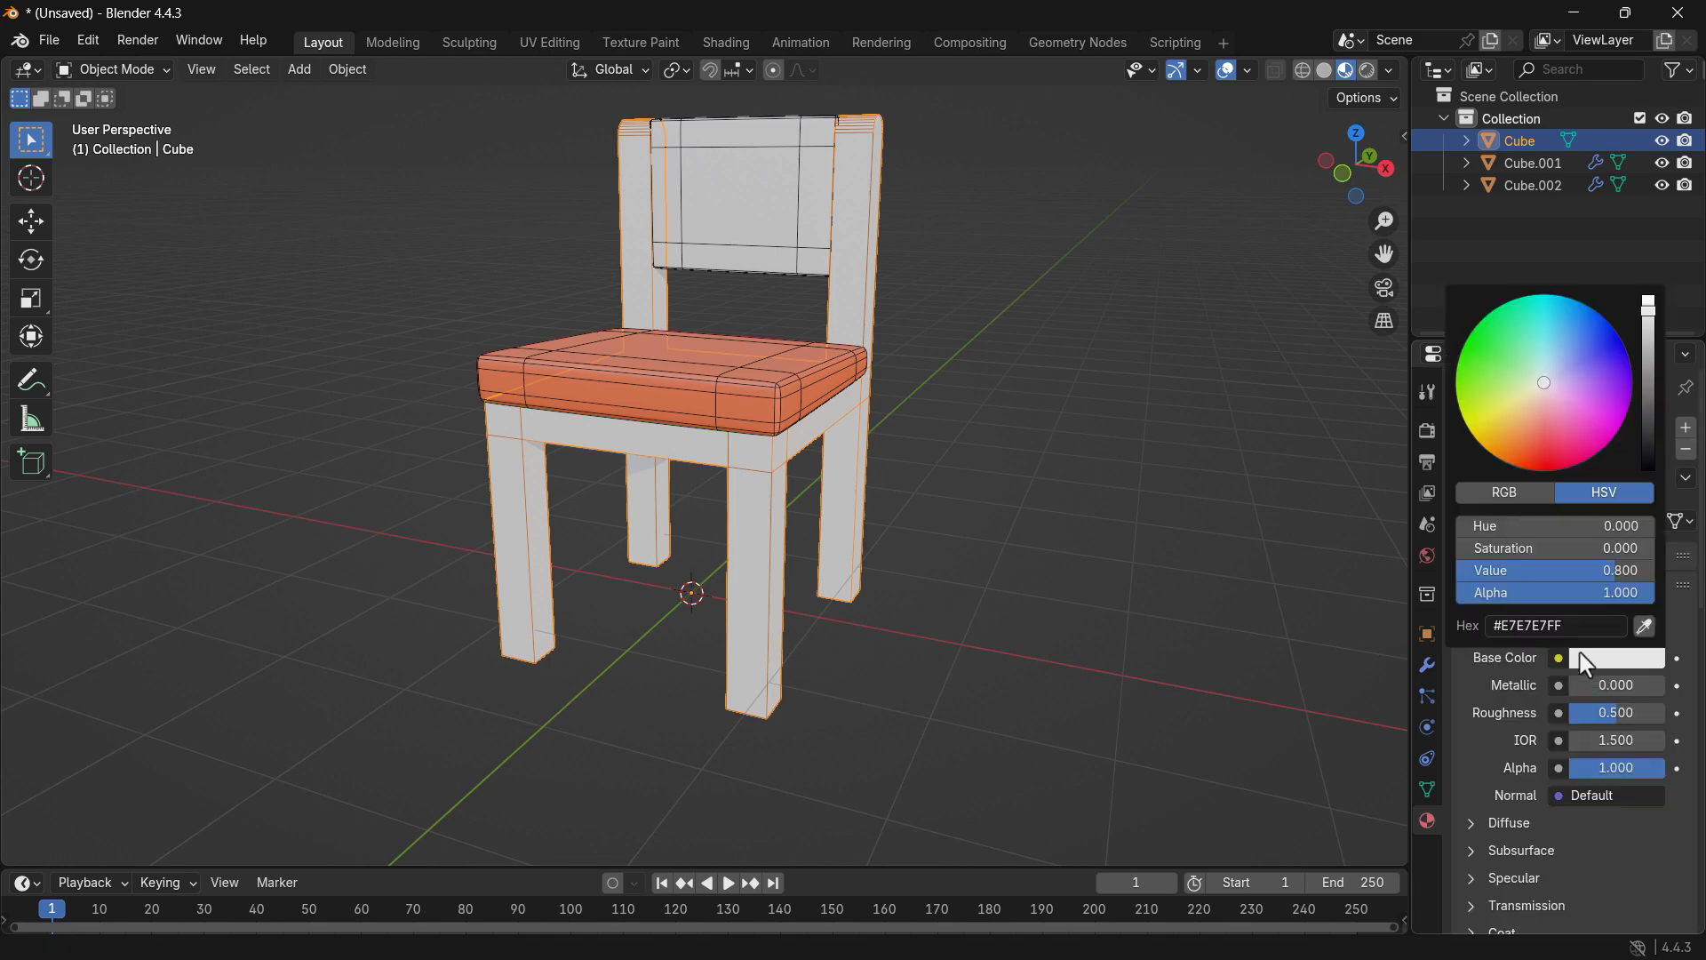
left_click_drag(1542, 404, 1527, 453)
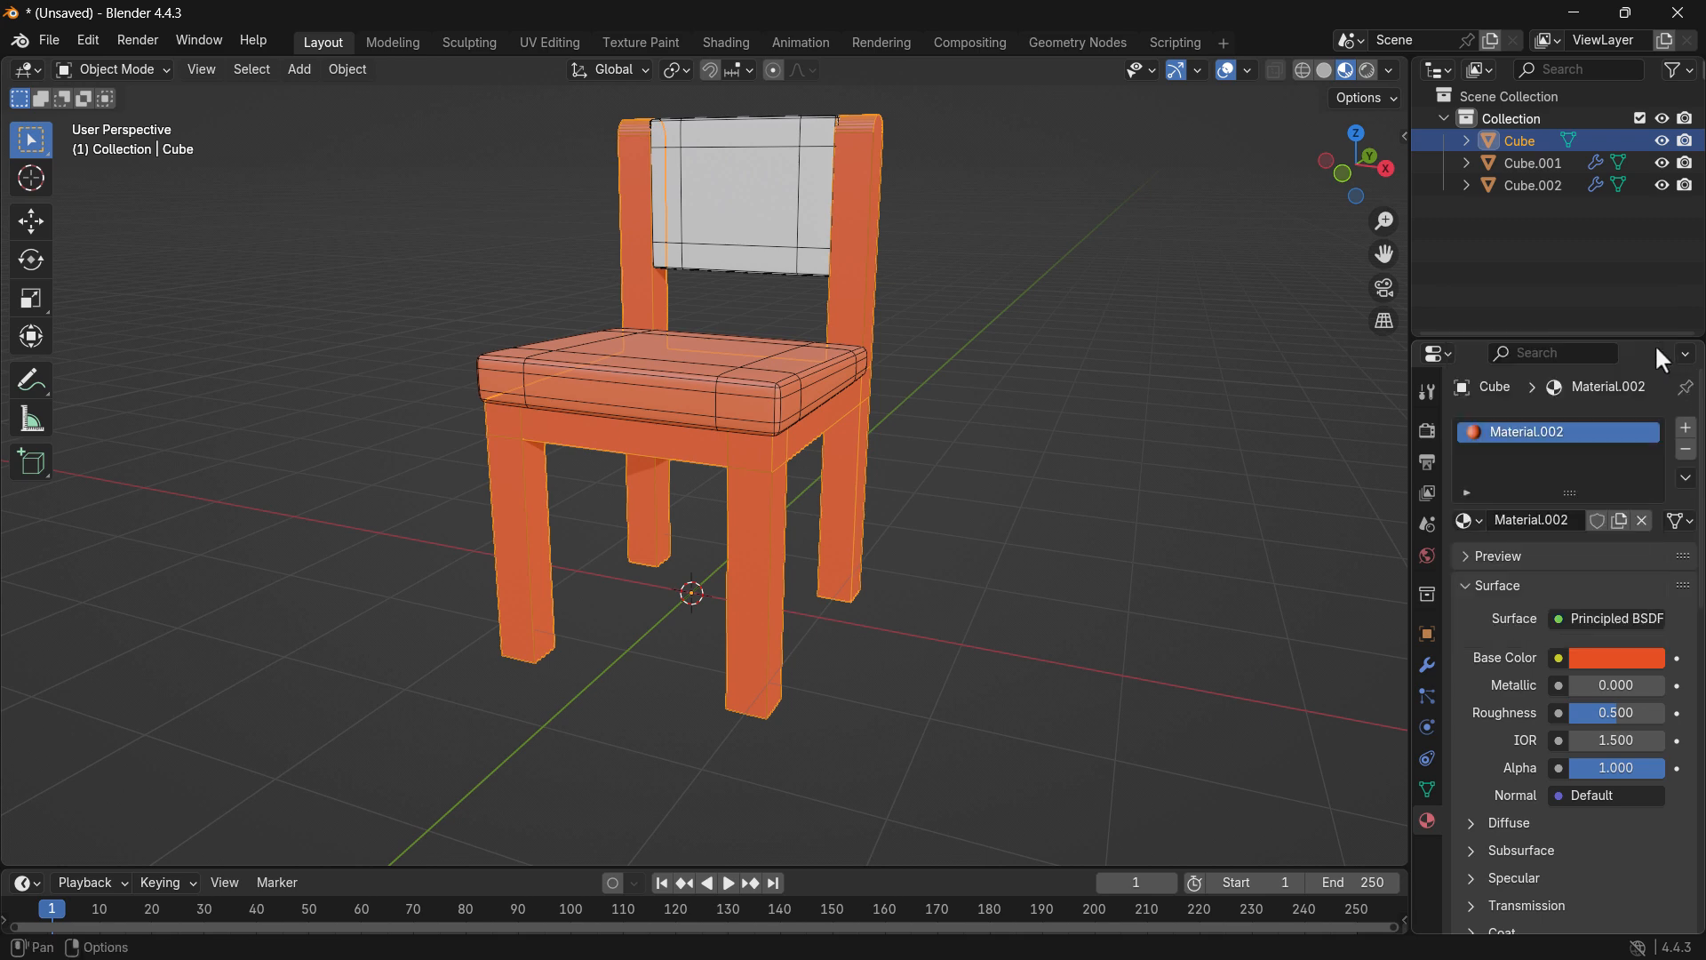
Darken the frame material's base color to a deep reddish brown with Value about 0.32, then deselect the frame.
left_click(1605, 662)
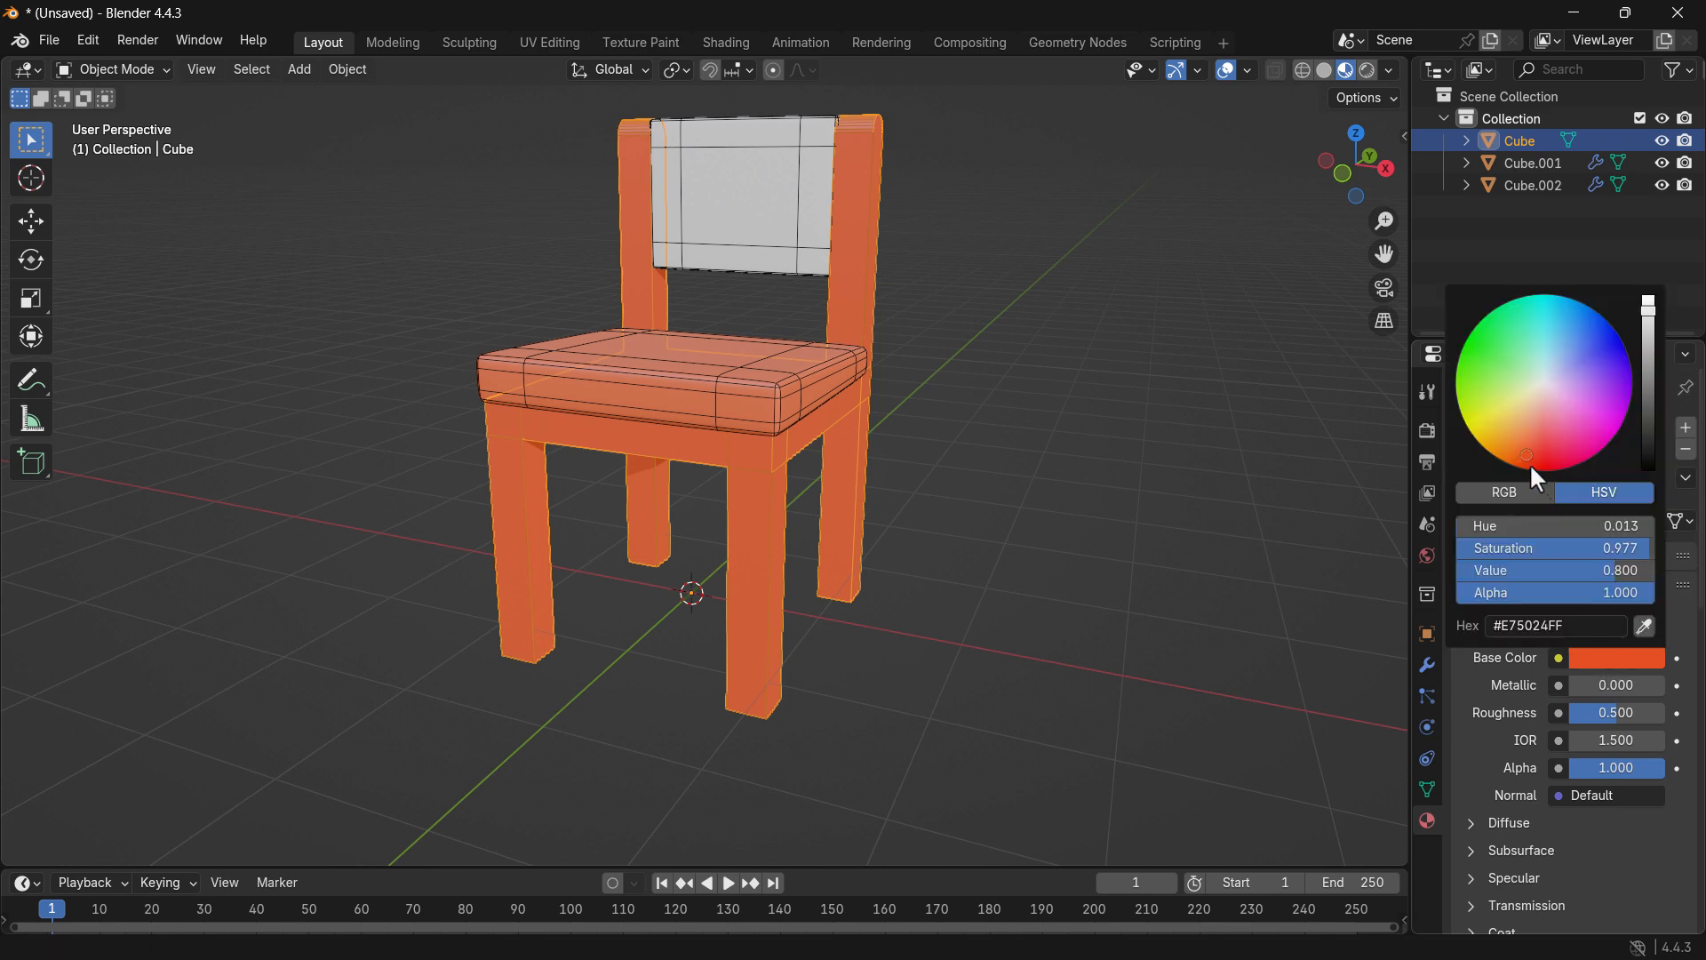
left_click_drag(1529, 462, 1514, 454)
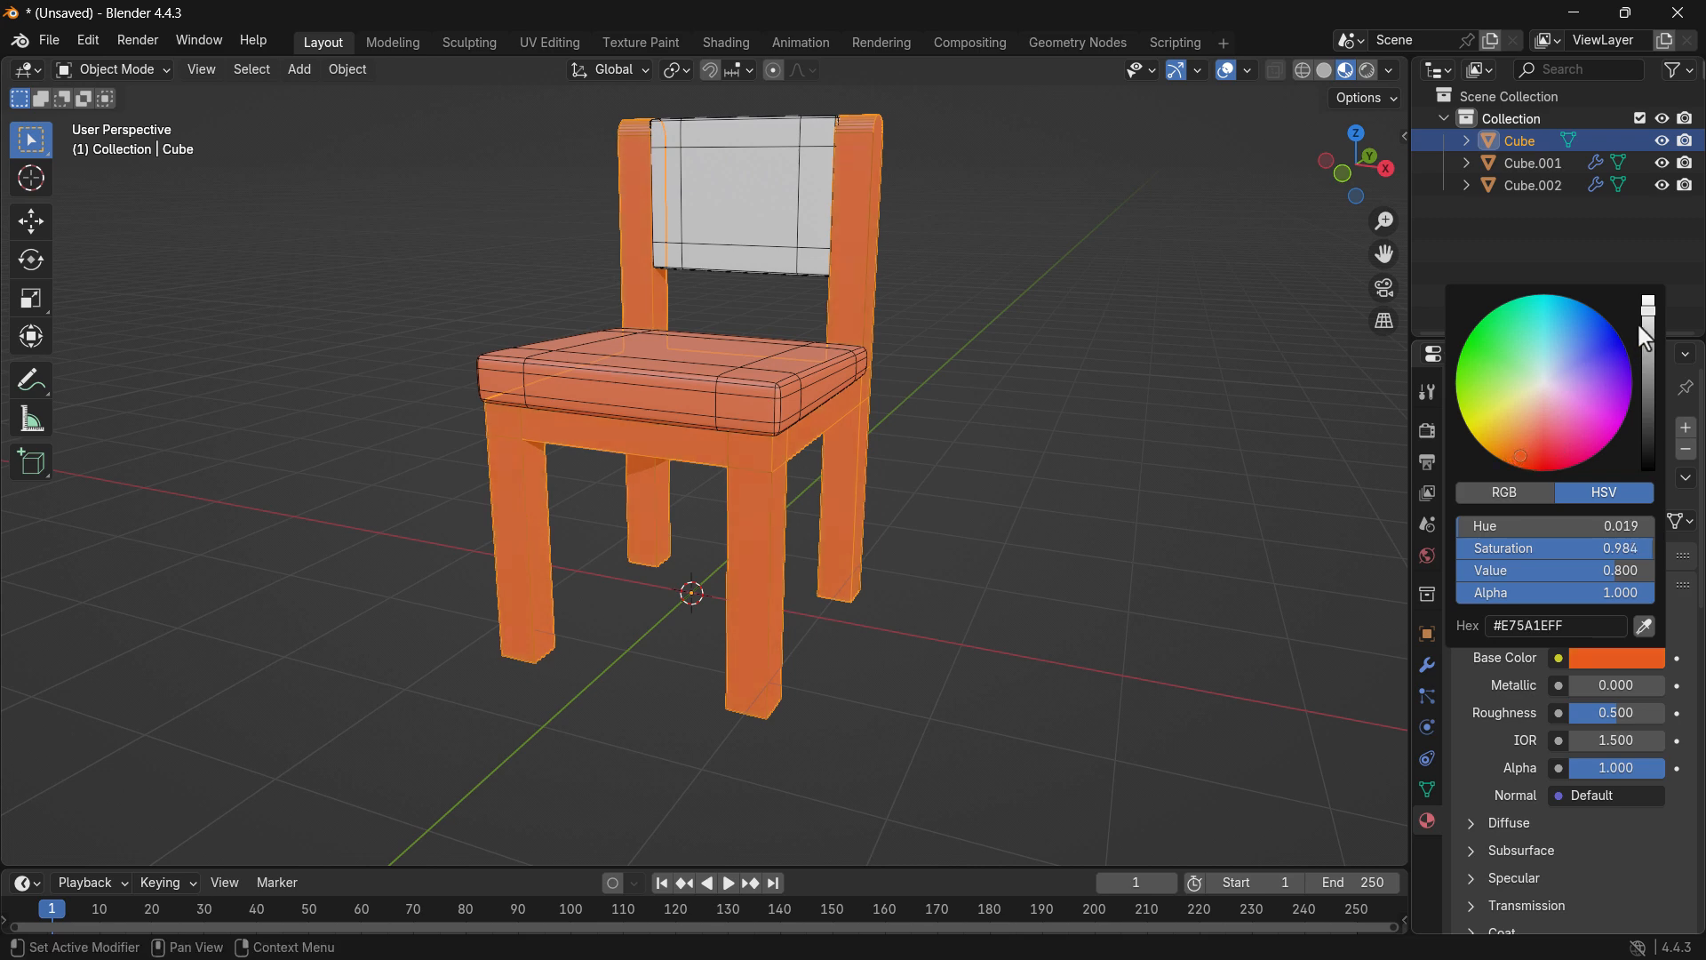
left_click_drag(1640, 323, 1647, 359)
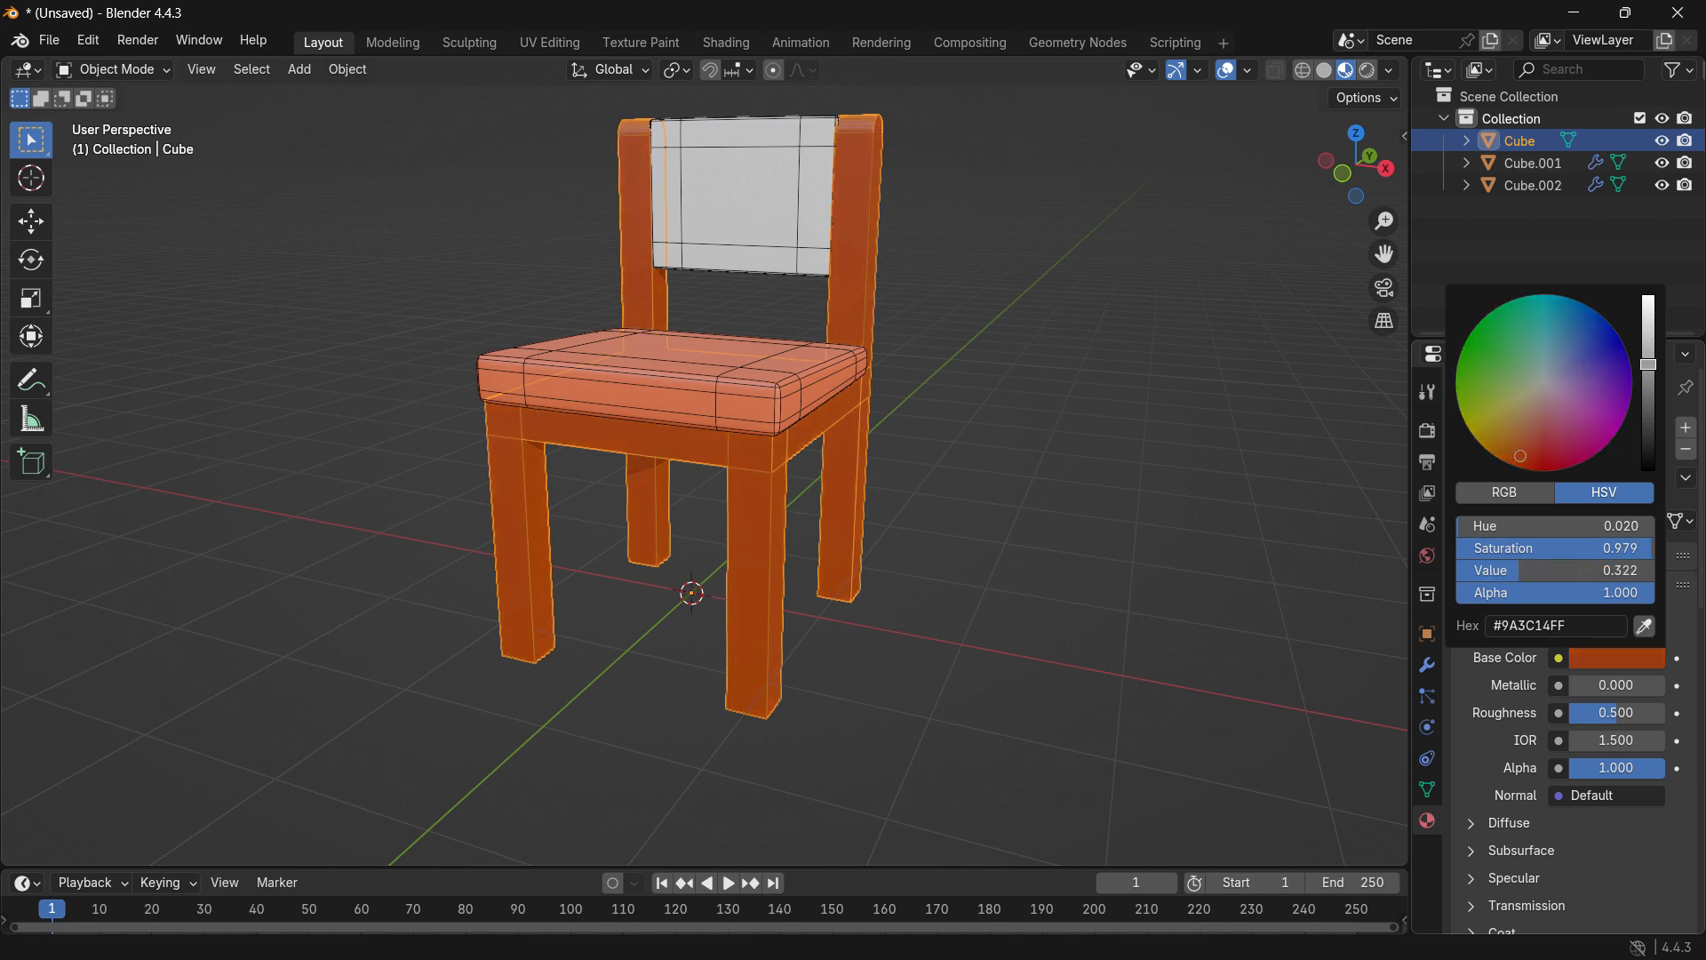
left_click_drag(1517, 460, 1526, 457)
double_click(1080, 458)
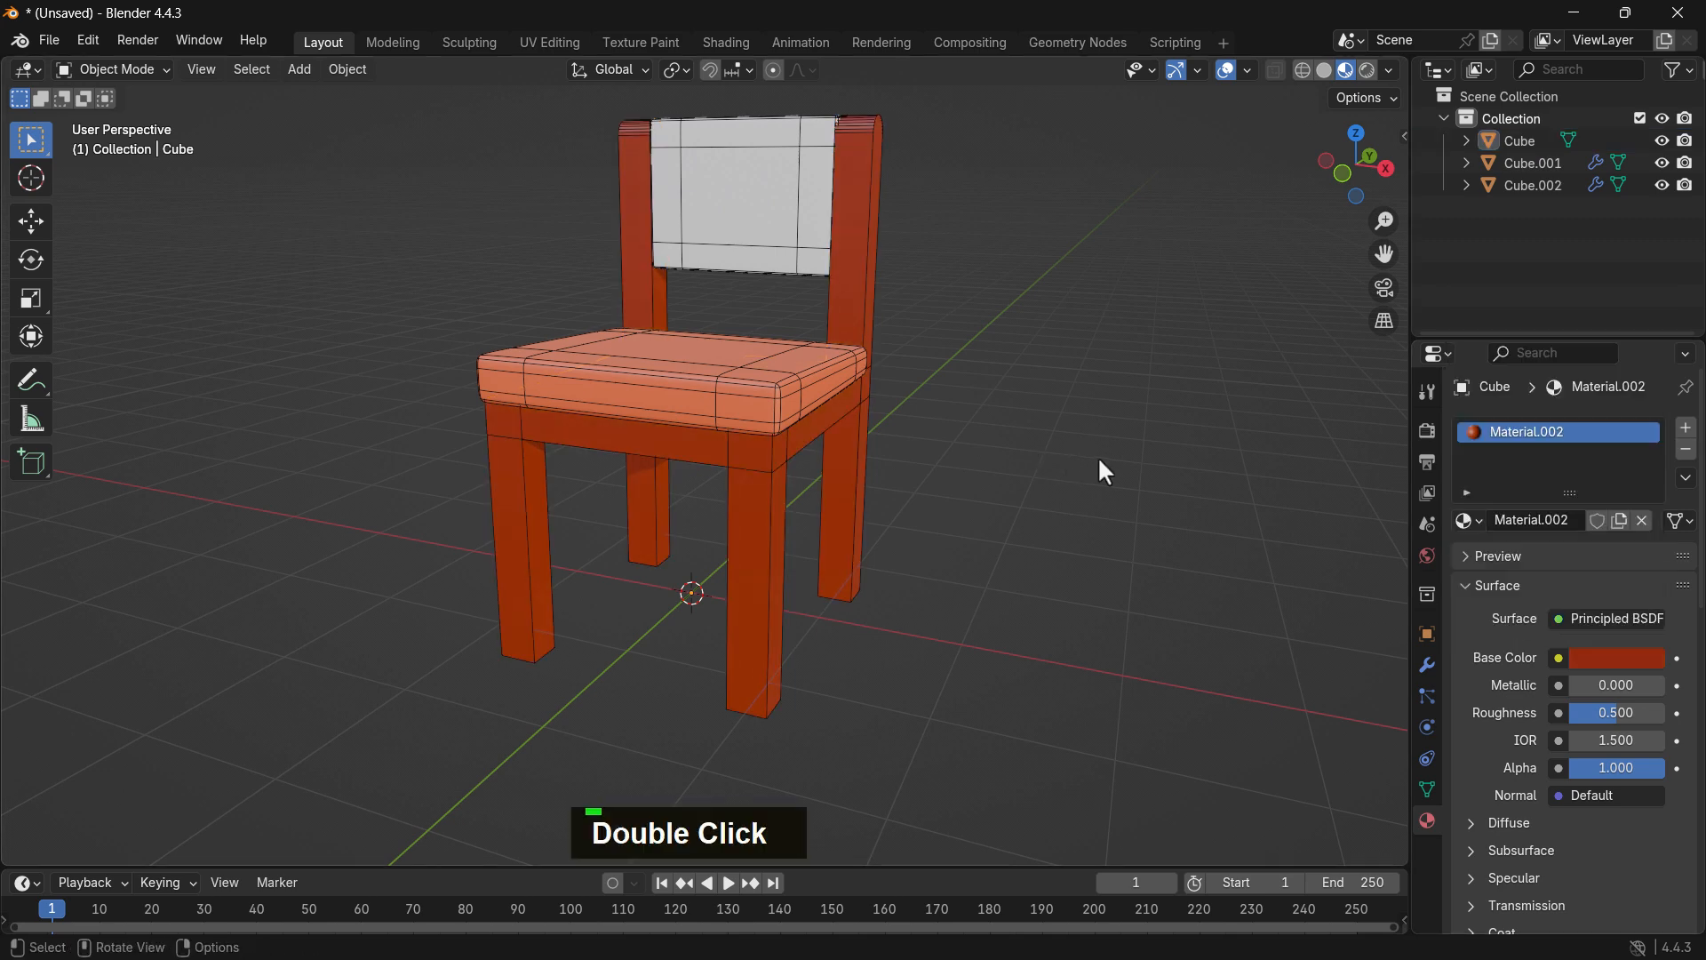
Select the seat cushion and change its material's base color to a pale cream slightly brighter than #E7E1C1.
mouse_move(1097, 462)
middle_mouse_down()
mouse_move(1073, 450)
mouse_move(1075, 471)
middle_mouse_up()
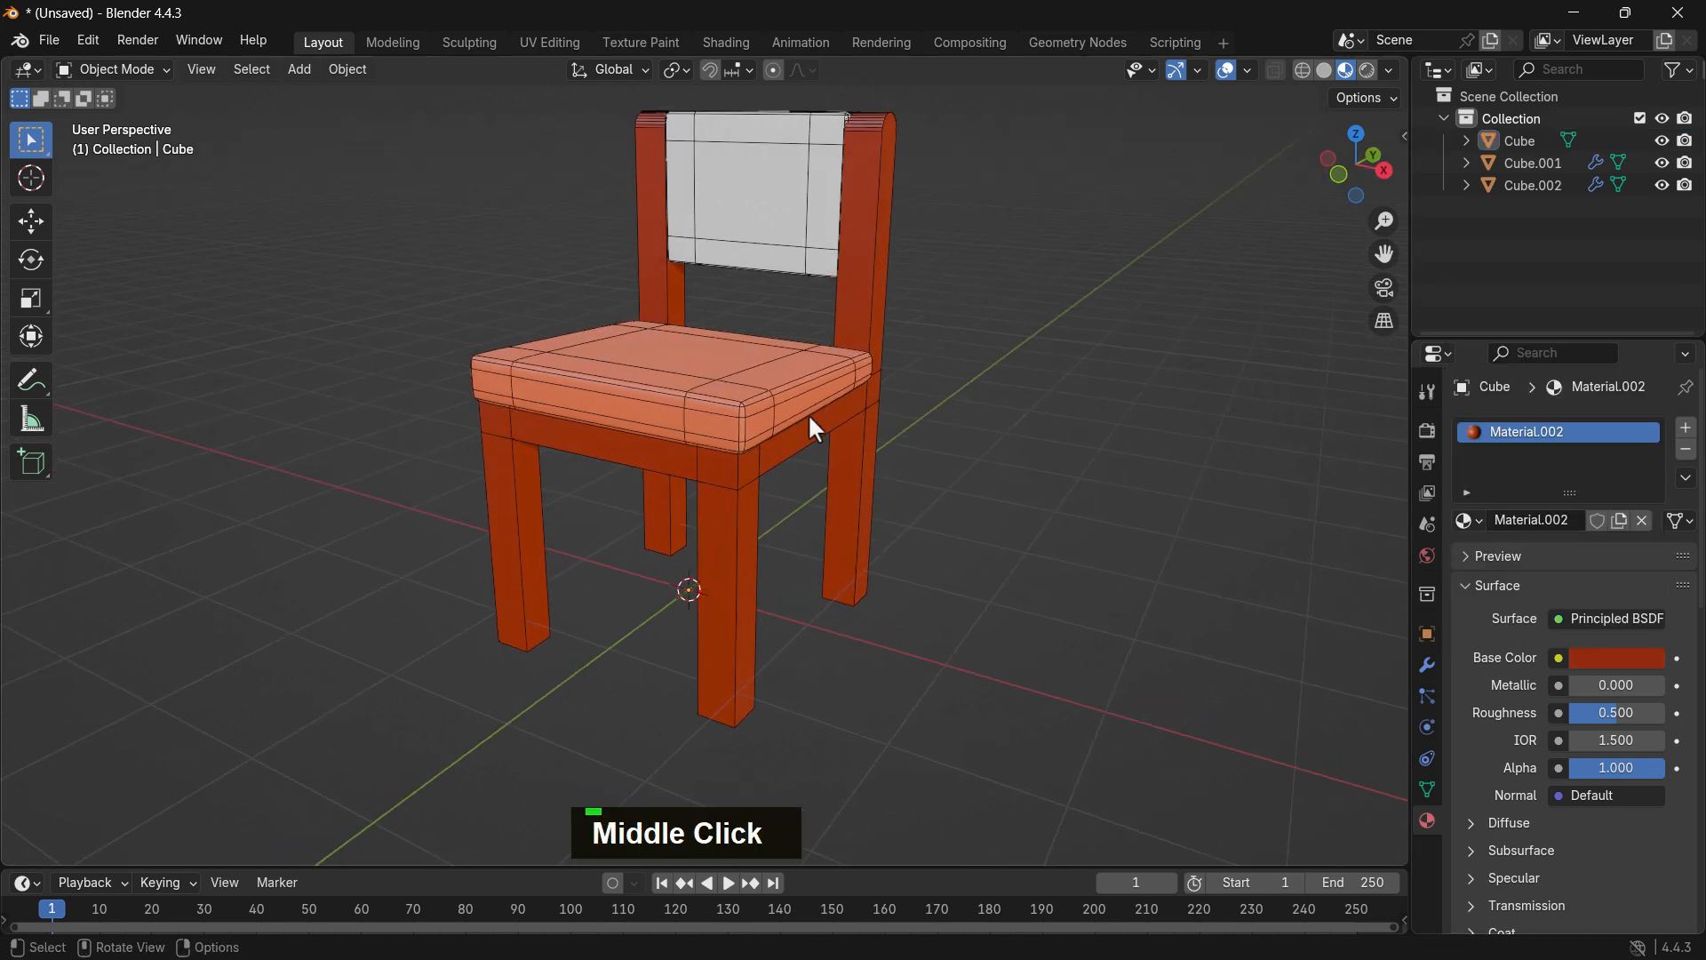
left_click(795, 402)
left_click(1631, 662)
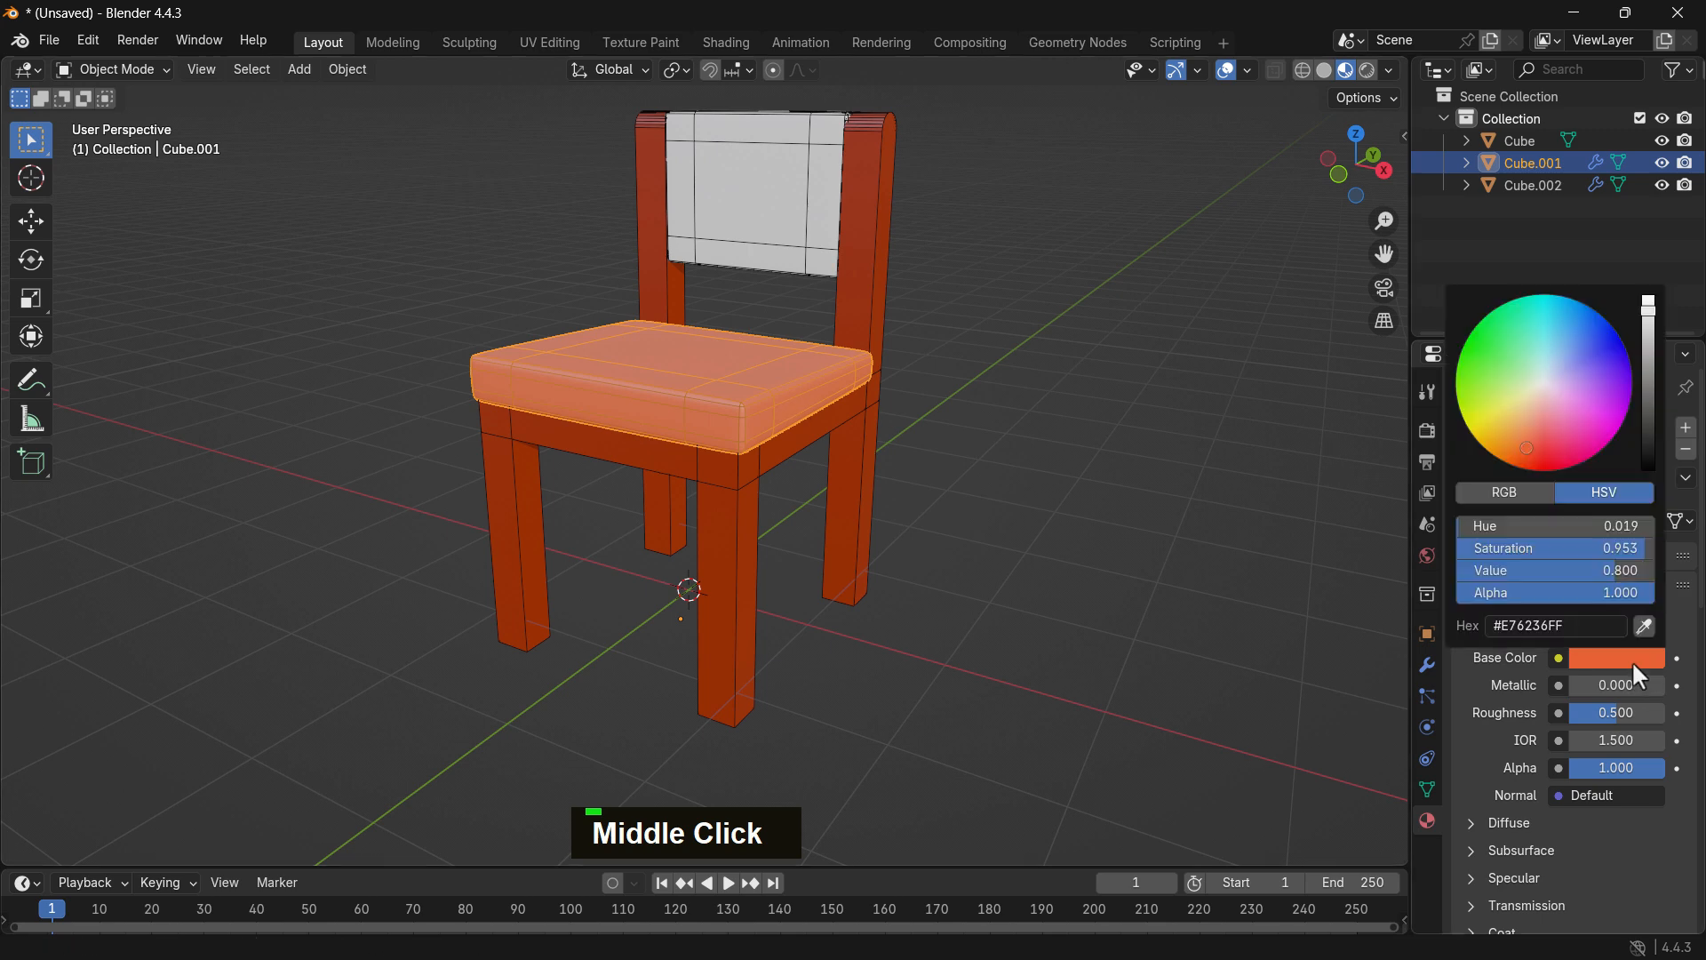
left_click_drag(1537, 403, 1533, 392)
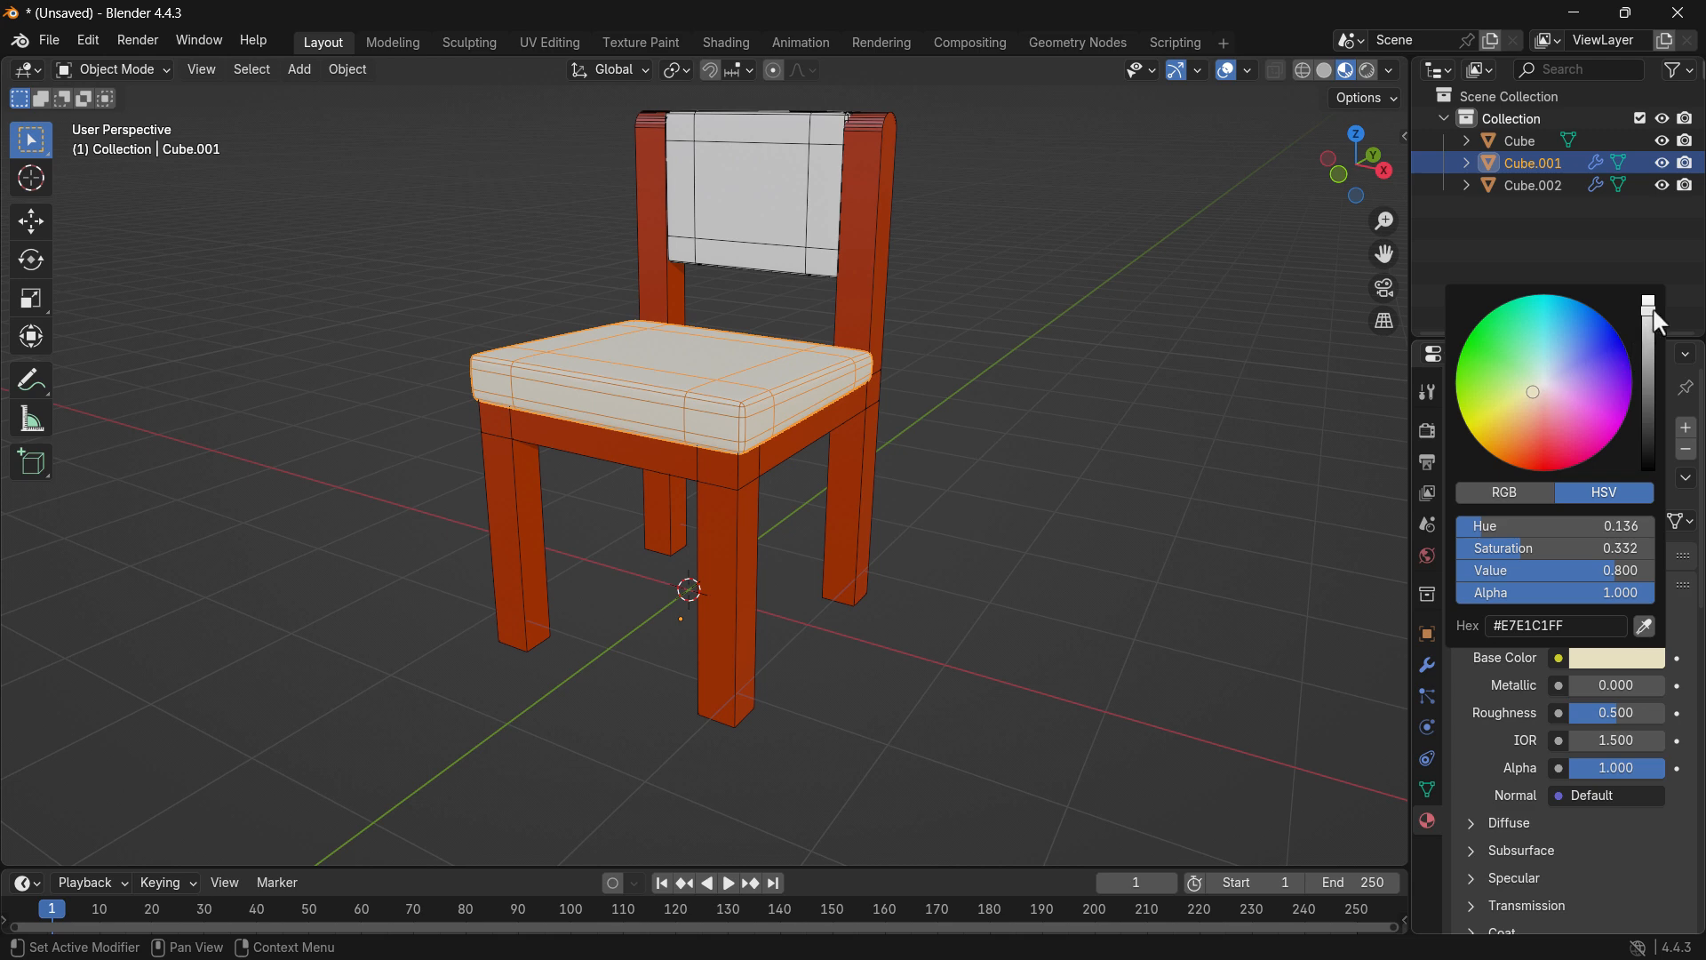
left_click_drag(1653, 309, 1649, 302)
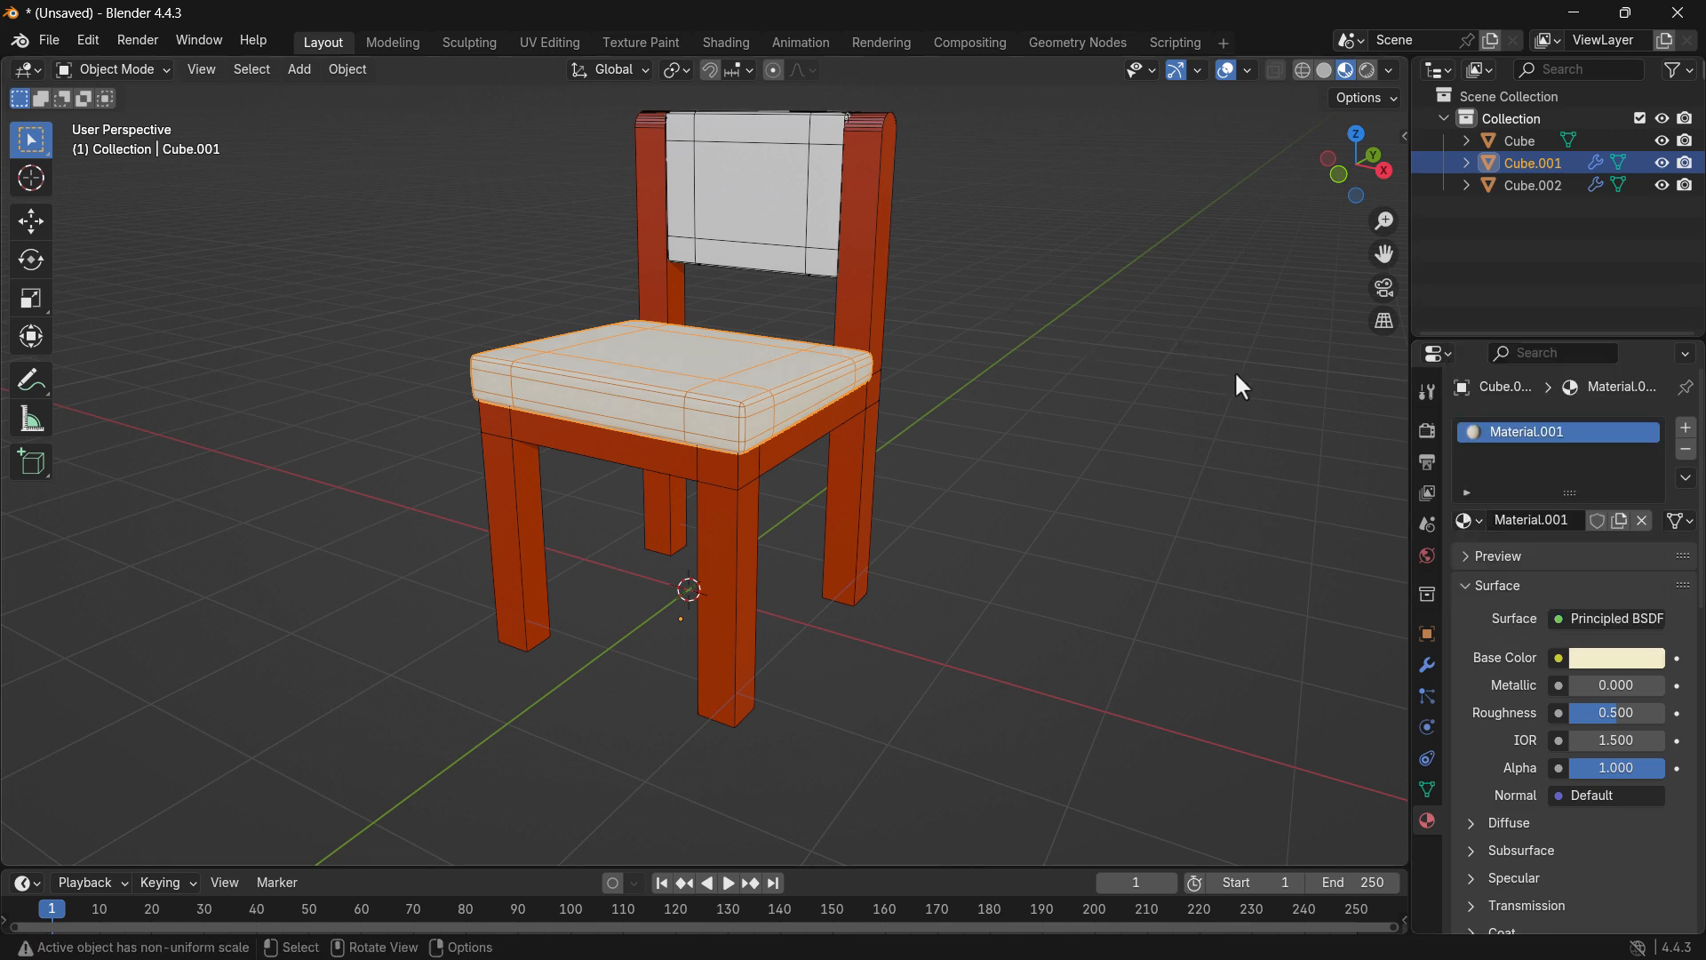
Raise the roughness of the seat cushion's material to about 0.876 and clear the selection.
left_click_drag(1610, 711, 1640, 713)
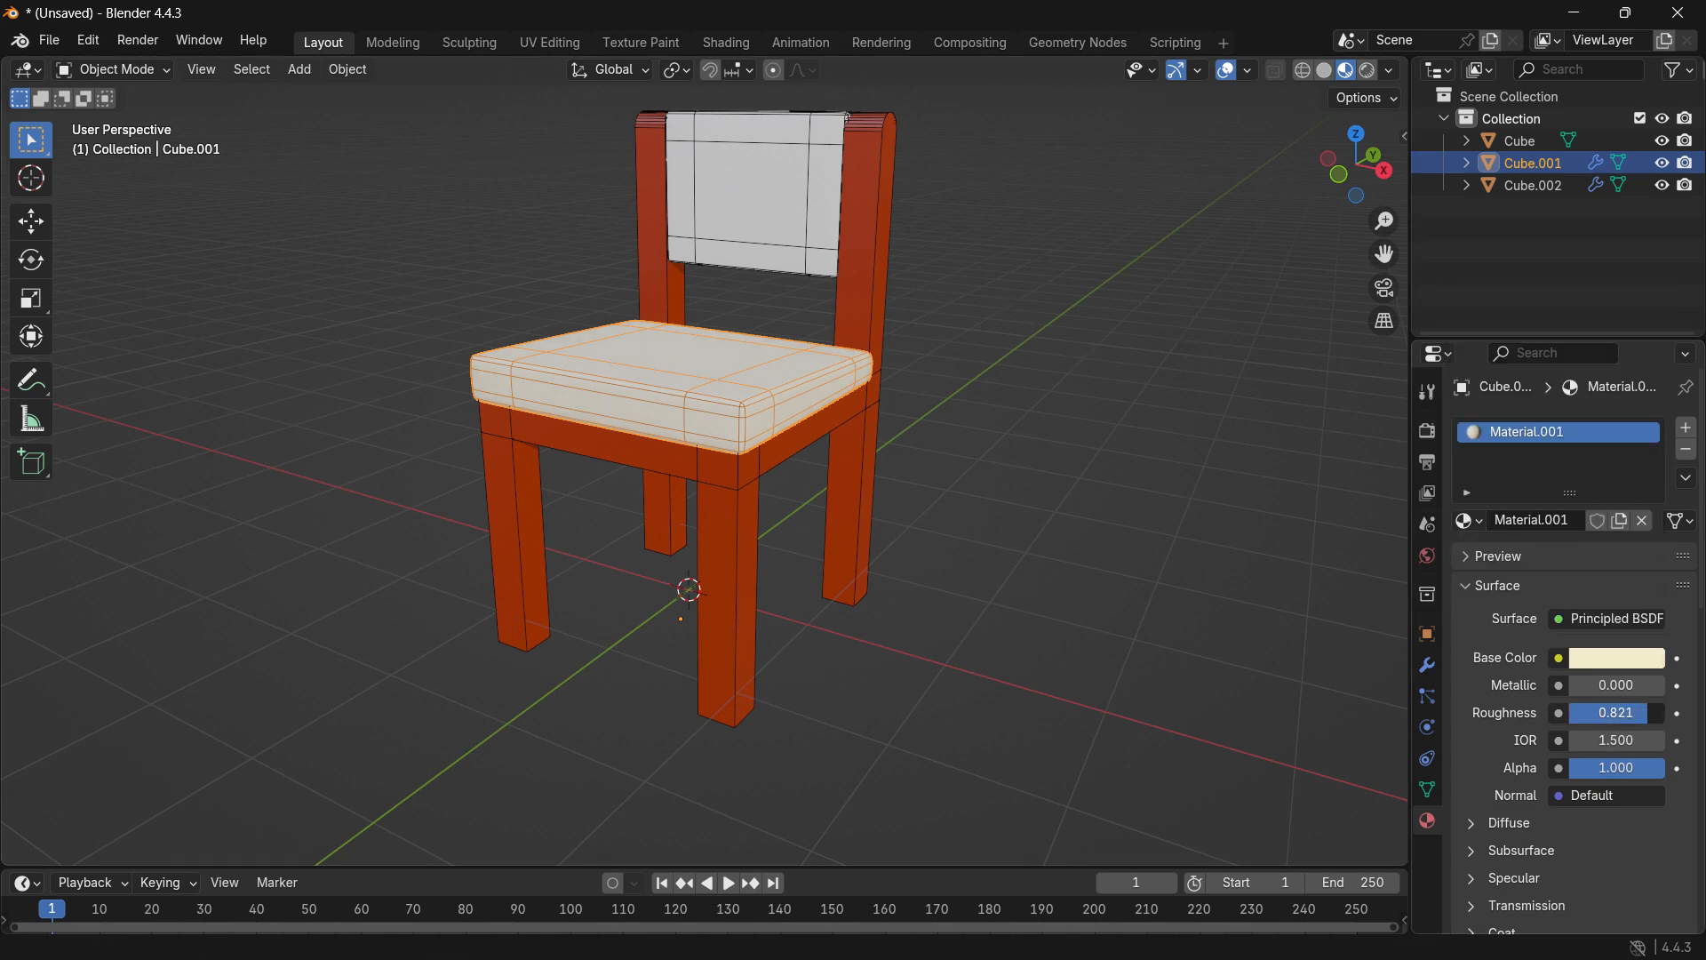
left_click(1146, 607)
left_click_drag(608, 567, 778, 593)
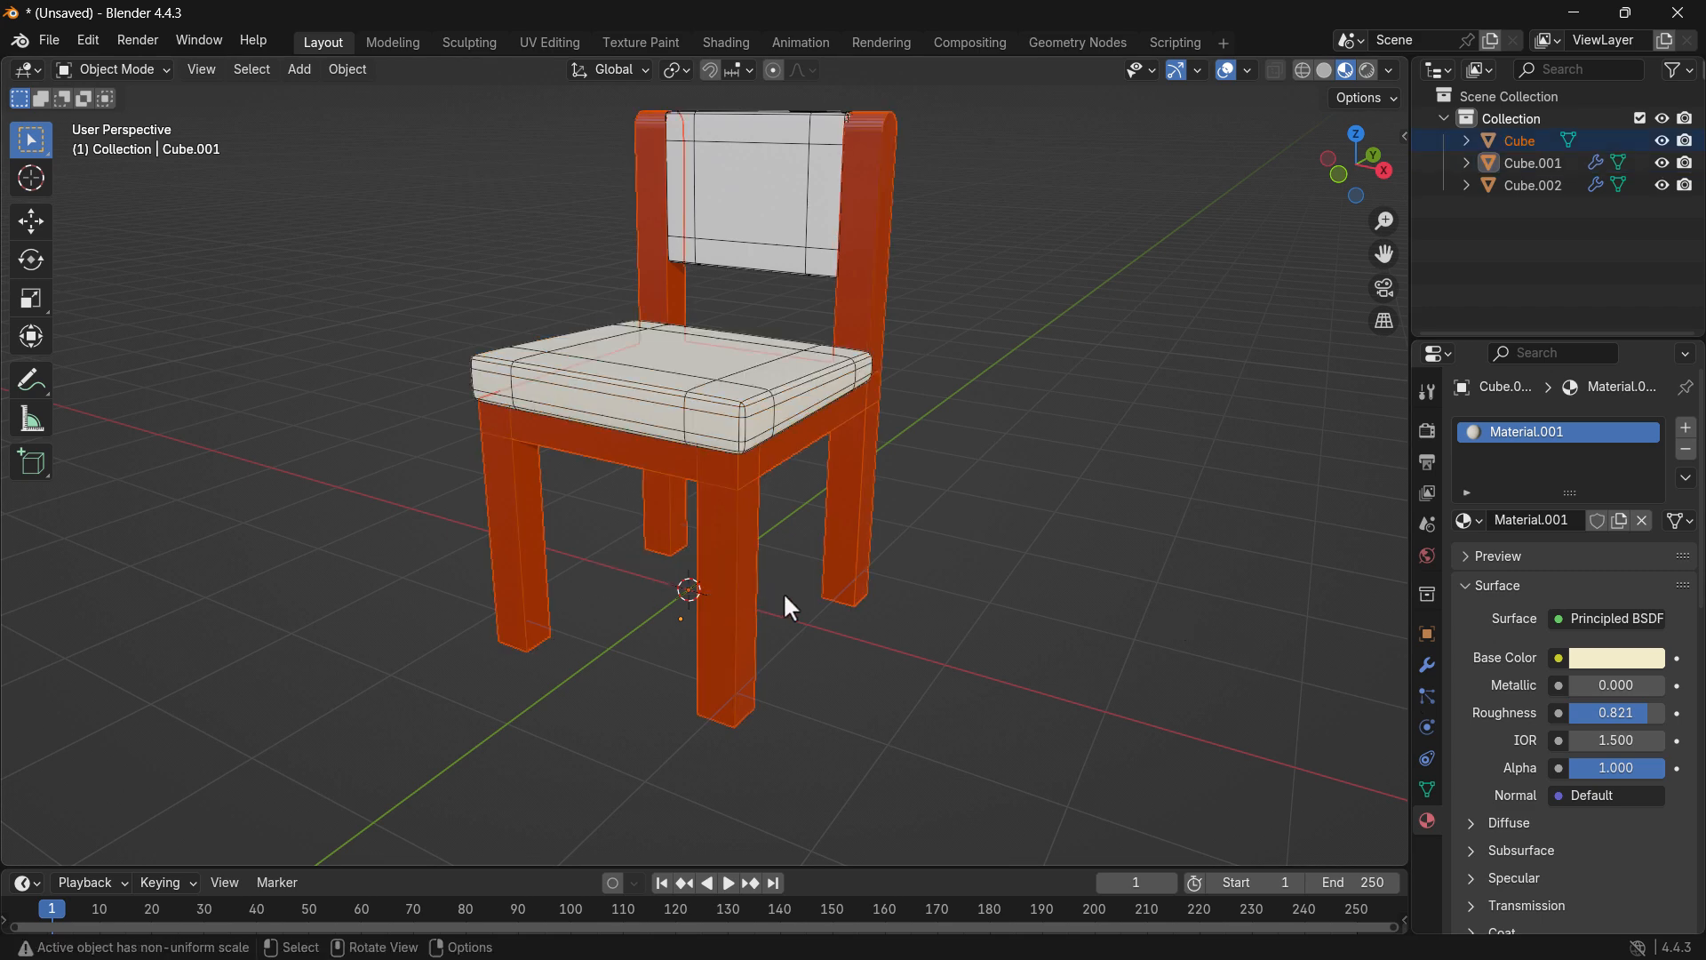
left_click_drag(1628, 709, 1633, 710)
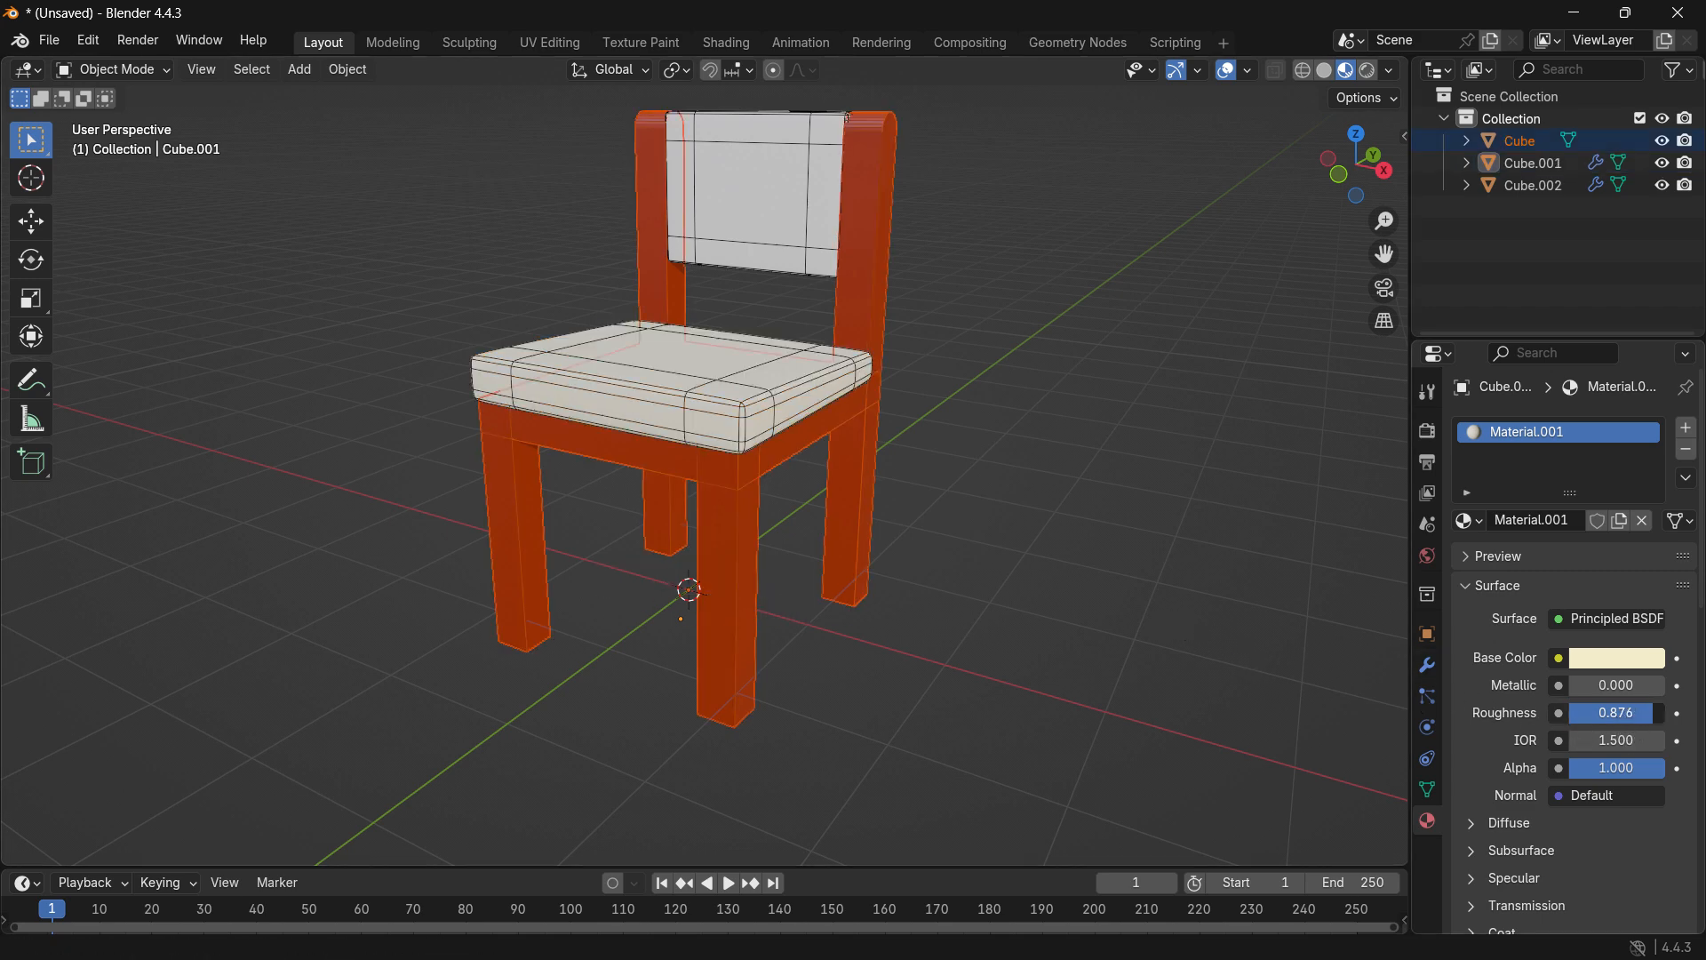
left_click(1125, 460)
Assign the seat cushion's existing material, Material.001, to the back cushion and deselect it.
left_click(753, 367)
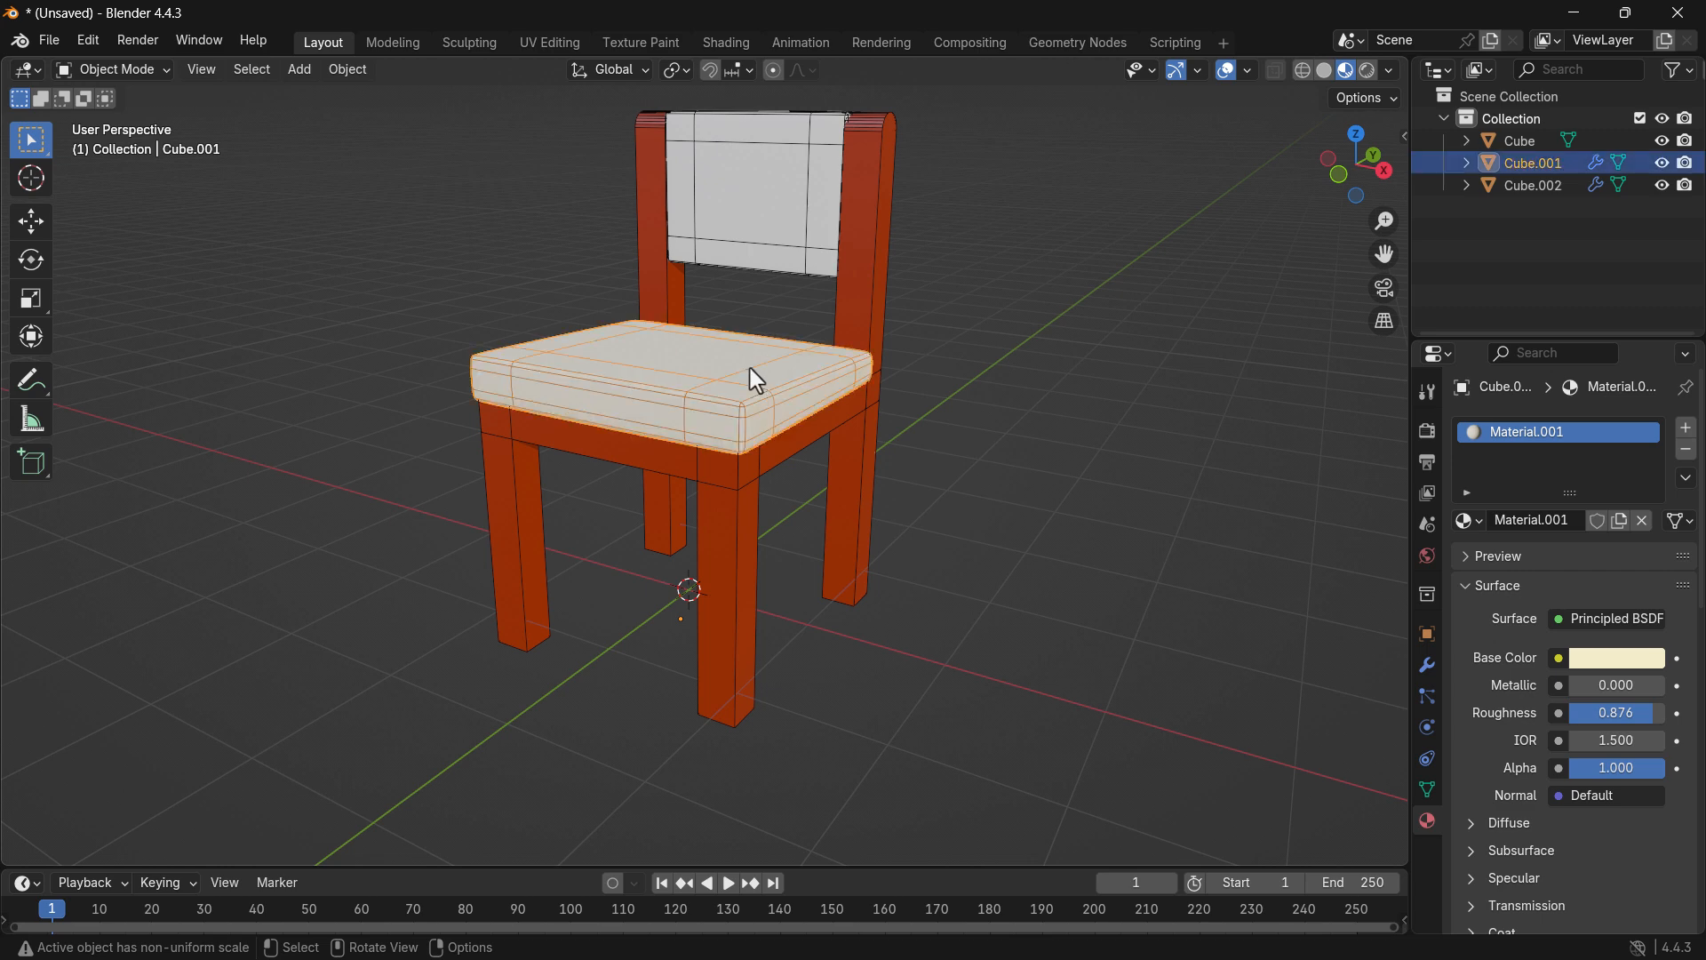
left_click(768, 248)
left_click(1468, 521)
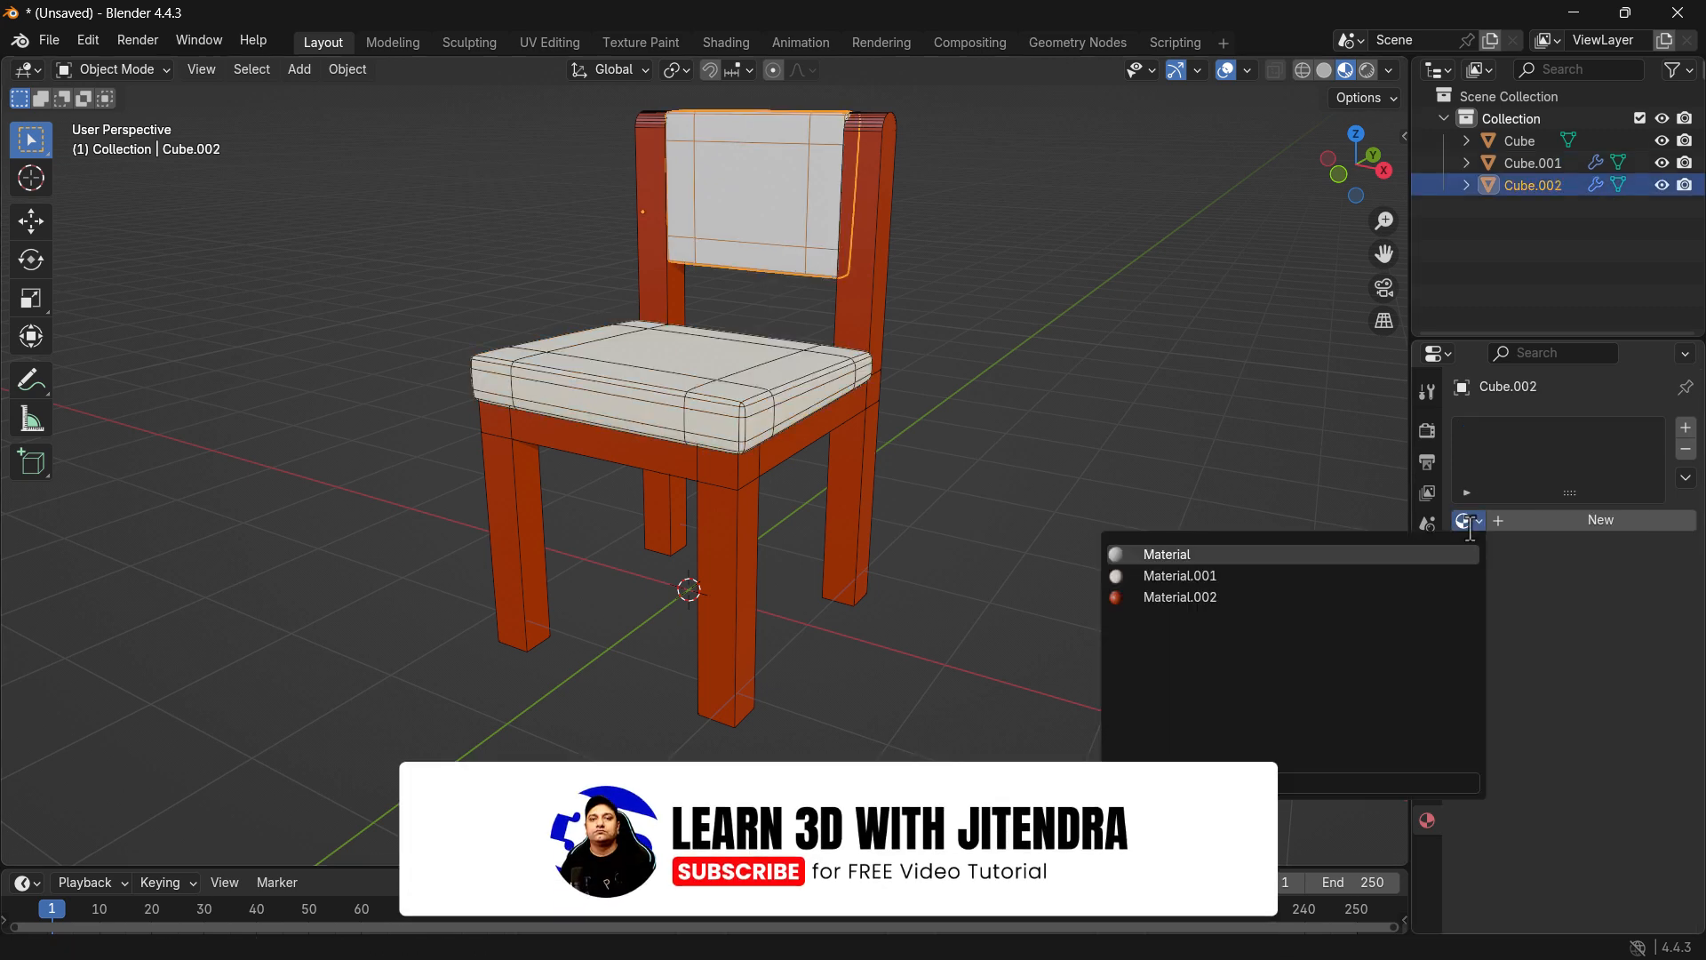
left_click(1168, 576)
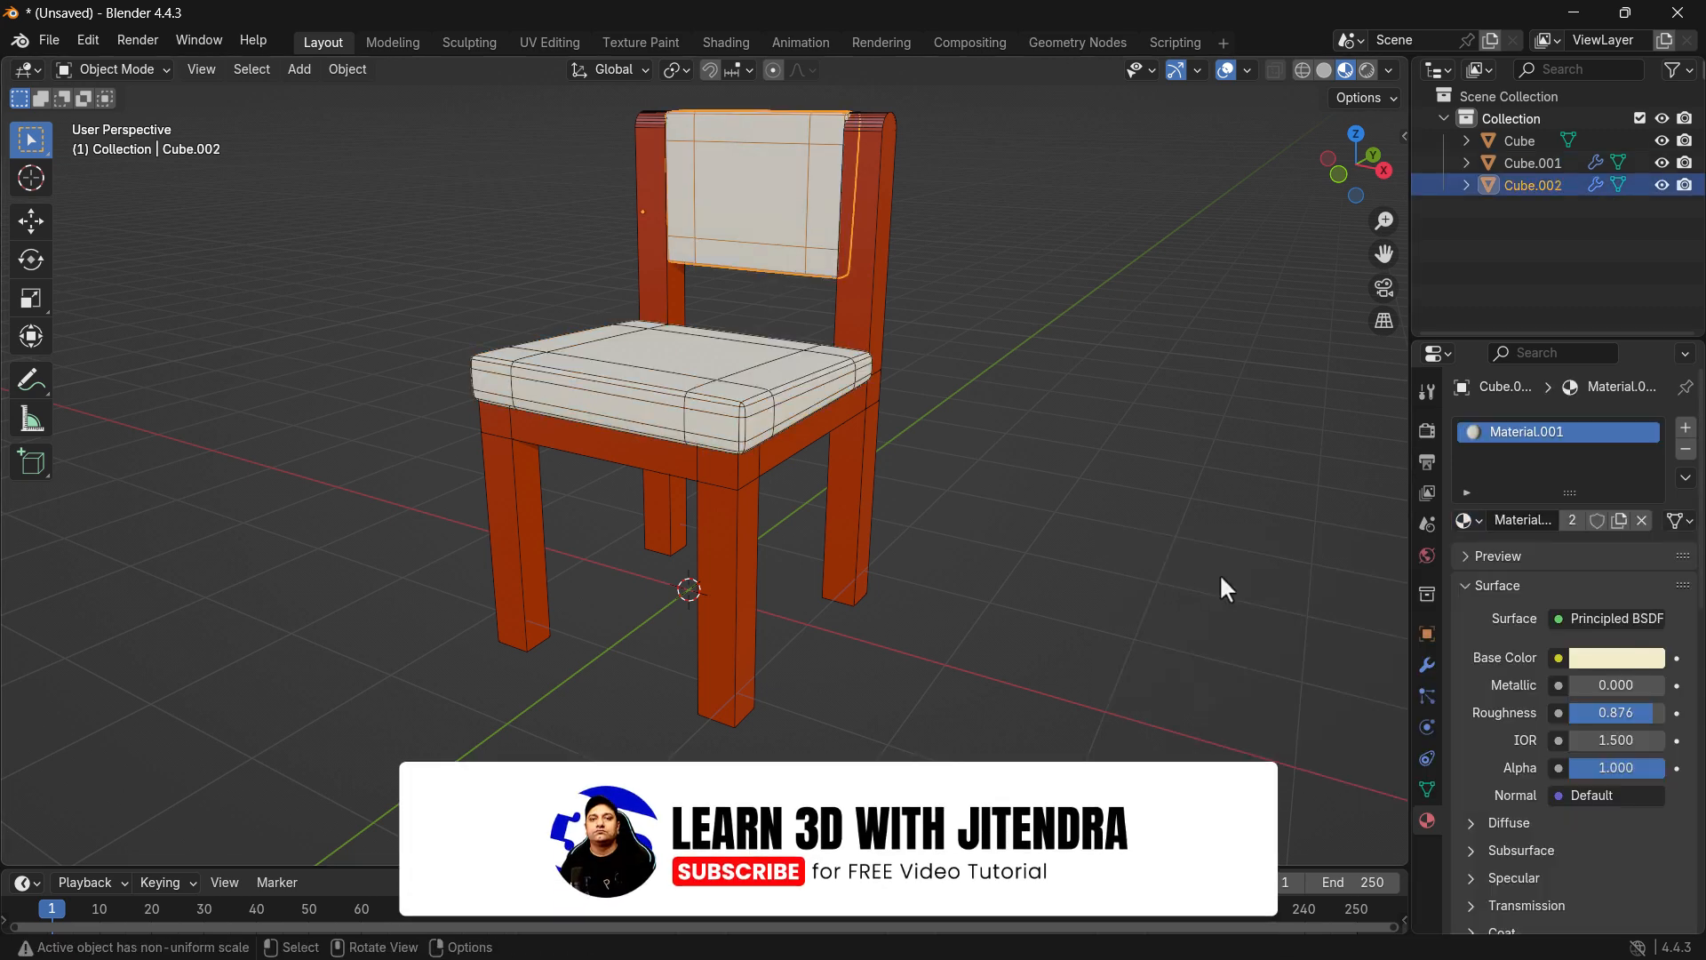
double_click(1086, 502)
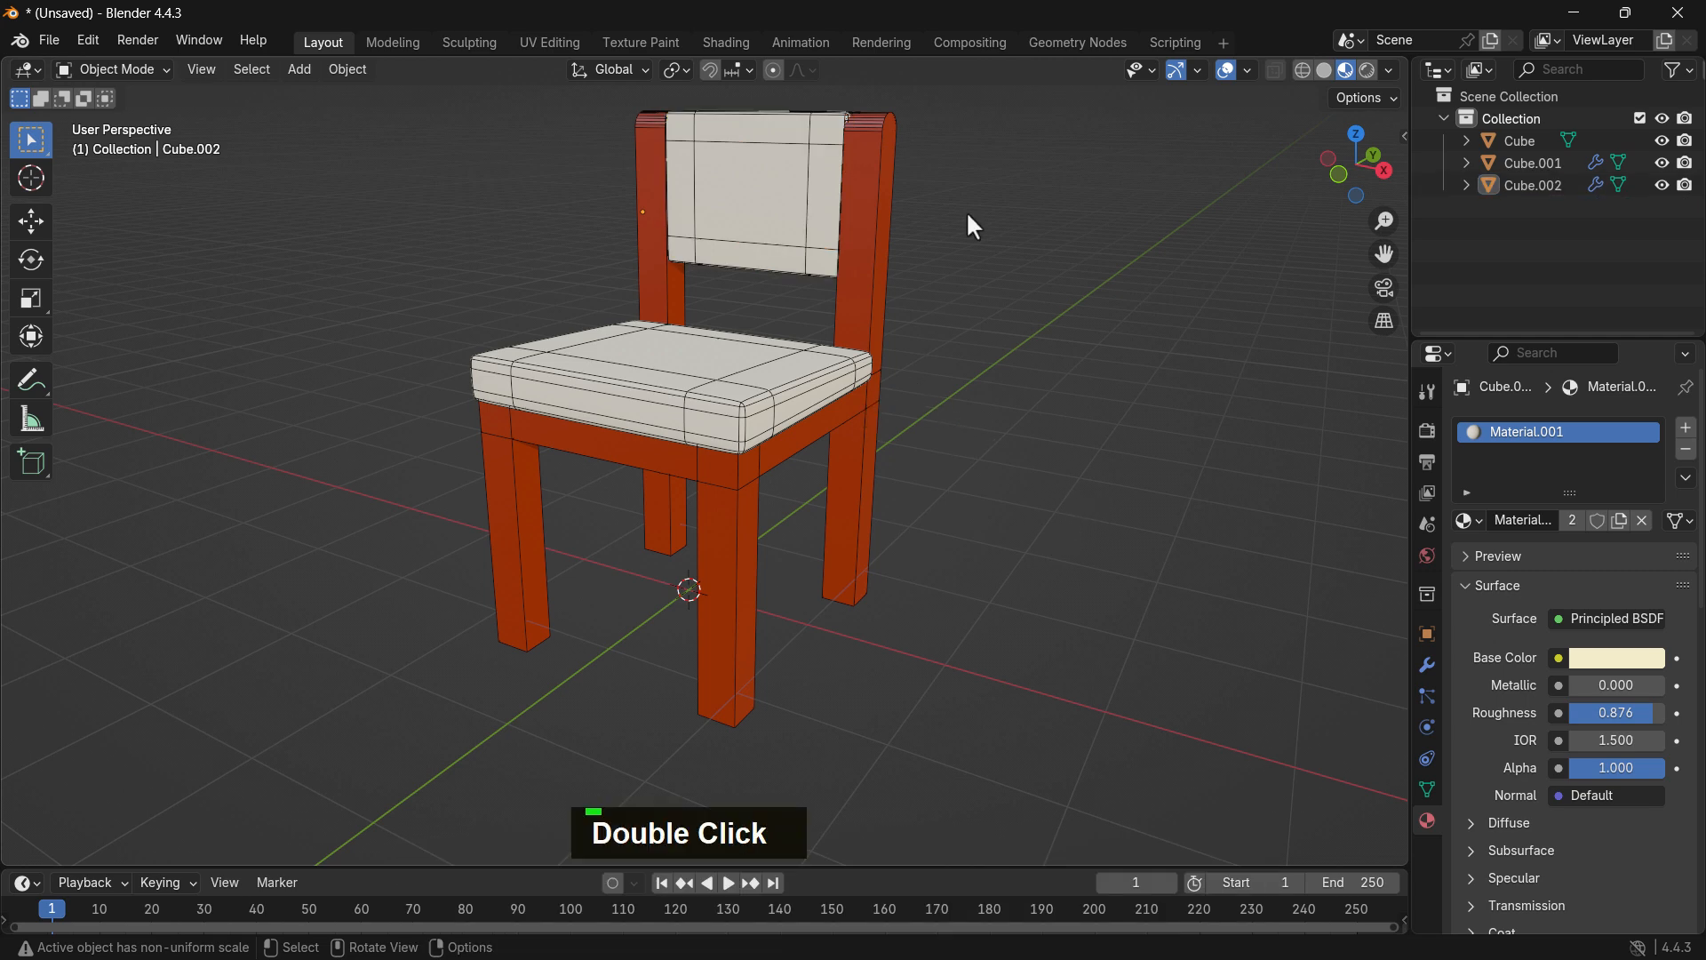
Hide the viewport overlays and switch the viewport to Rendered shading.
left_click(1226, 70)
scroll(877, 407, "down", 2)
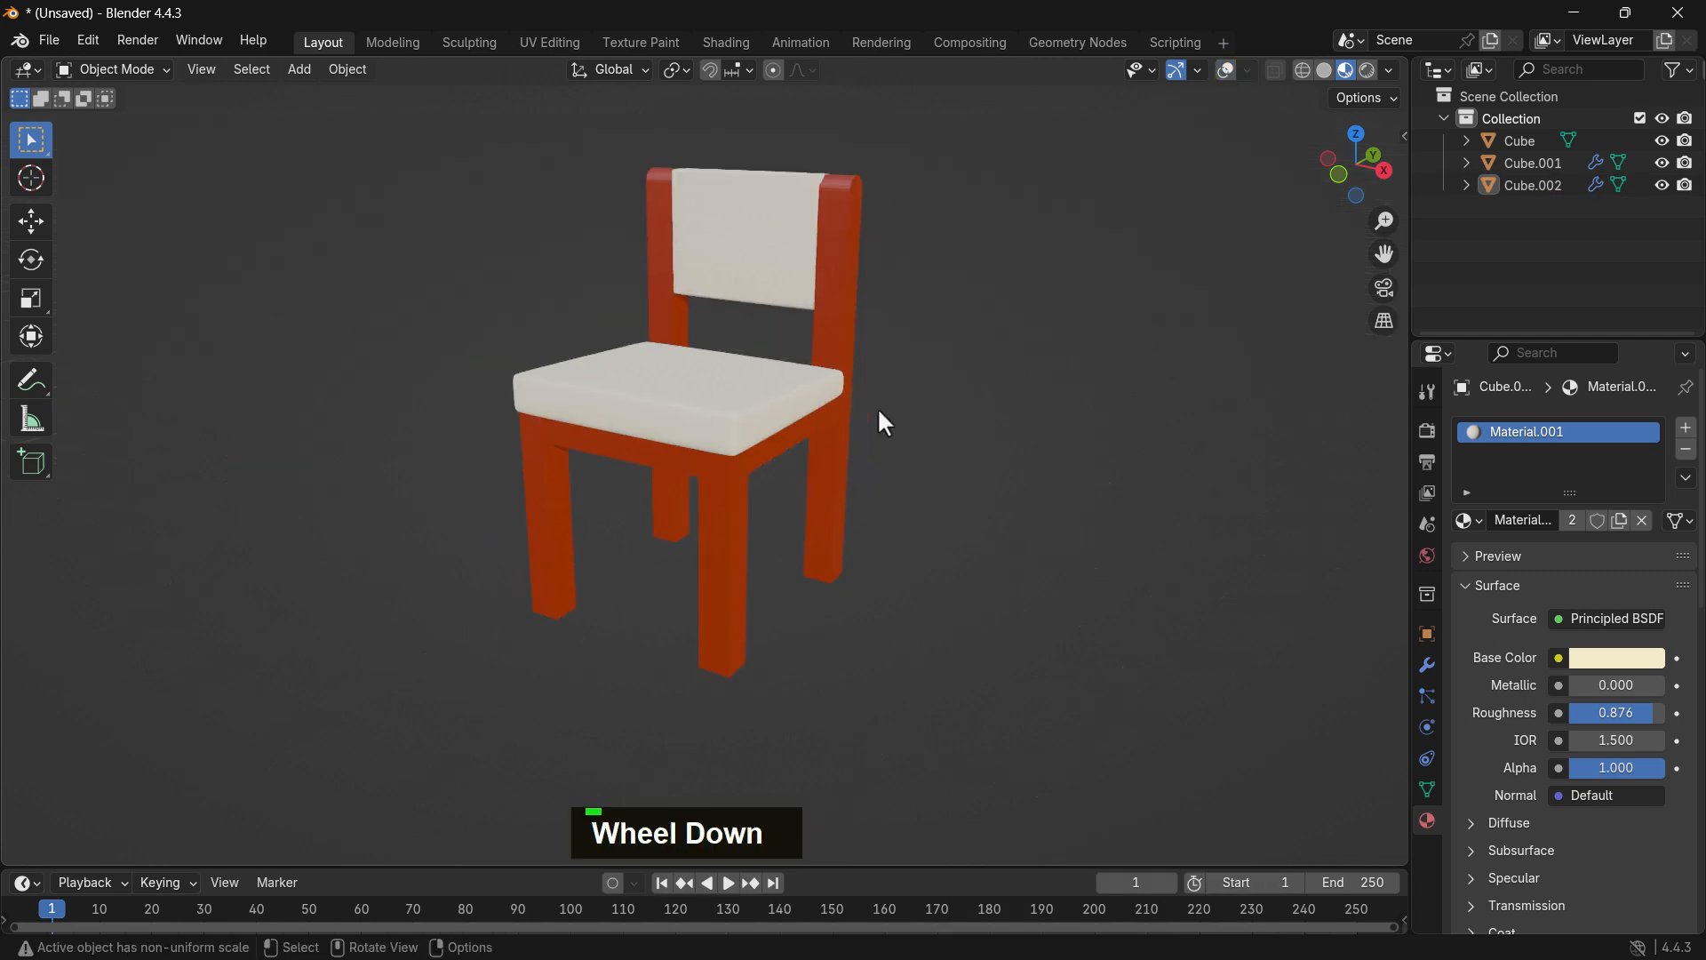
middle_click_drag(878, 407, 872, 461)
scroll(533, 370, "up", 2)
middle_click_drag(729, 355, 850, 333)
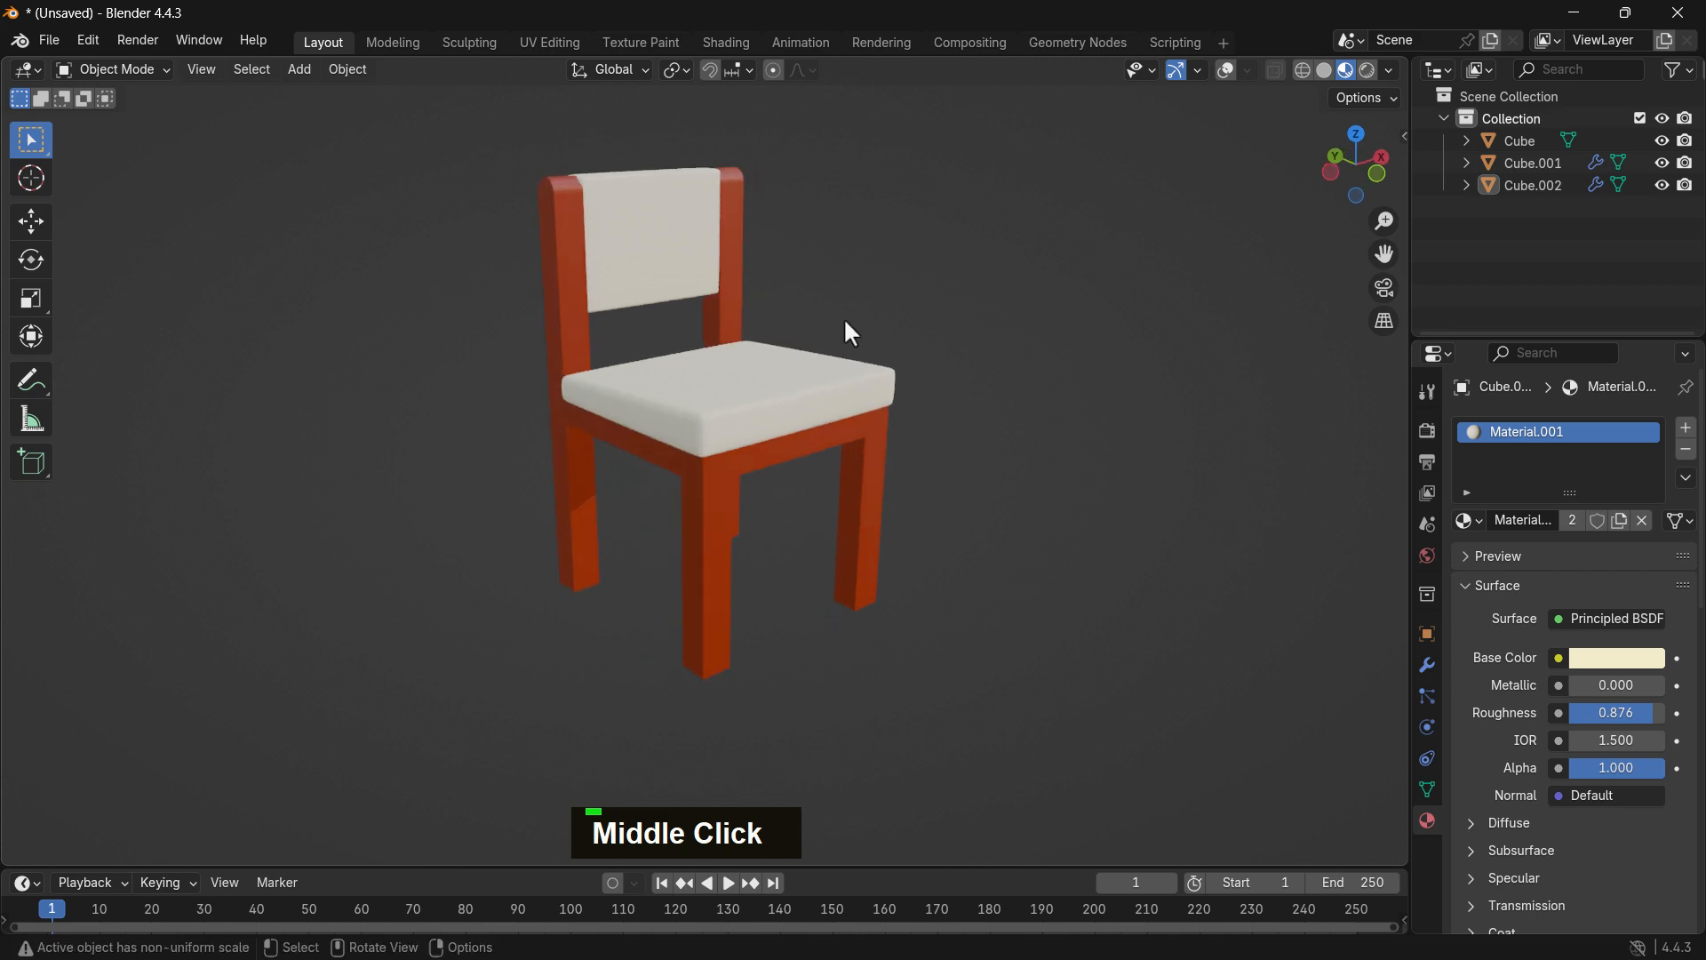
left_click(1369, 73)
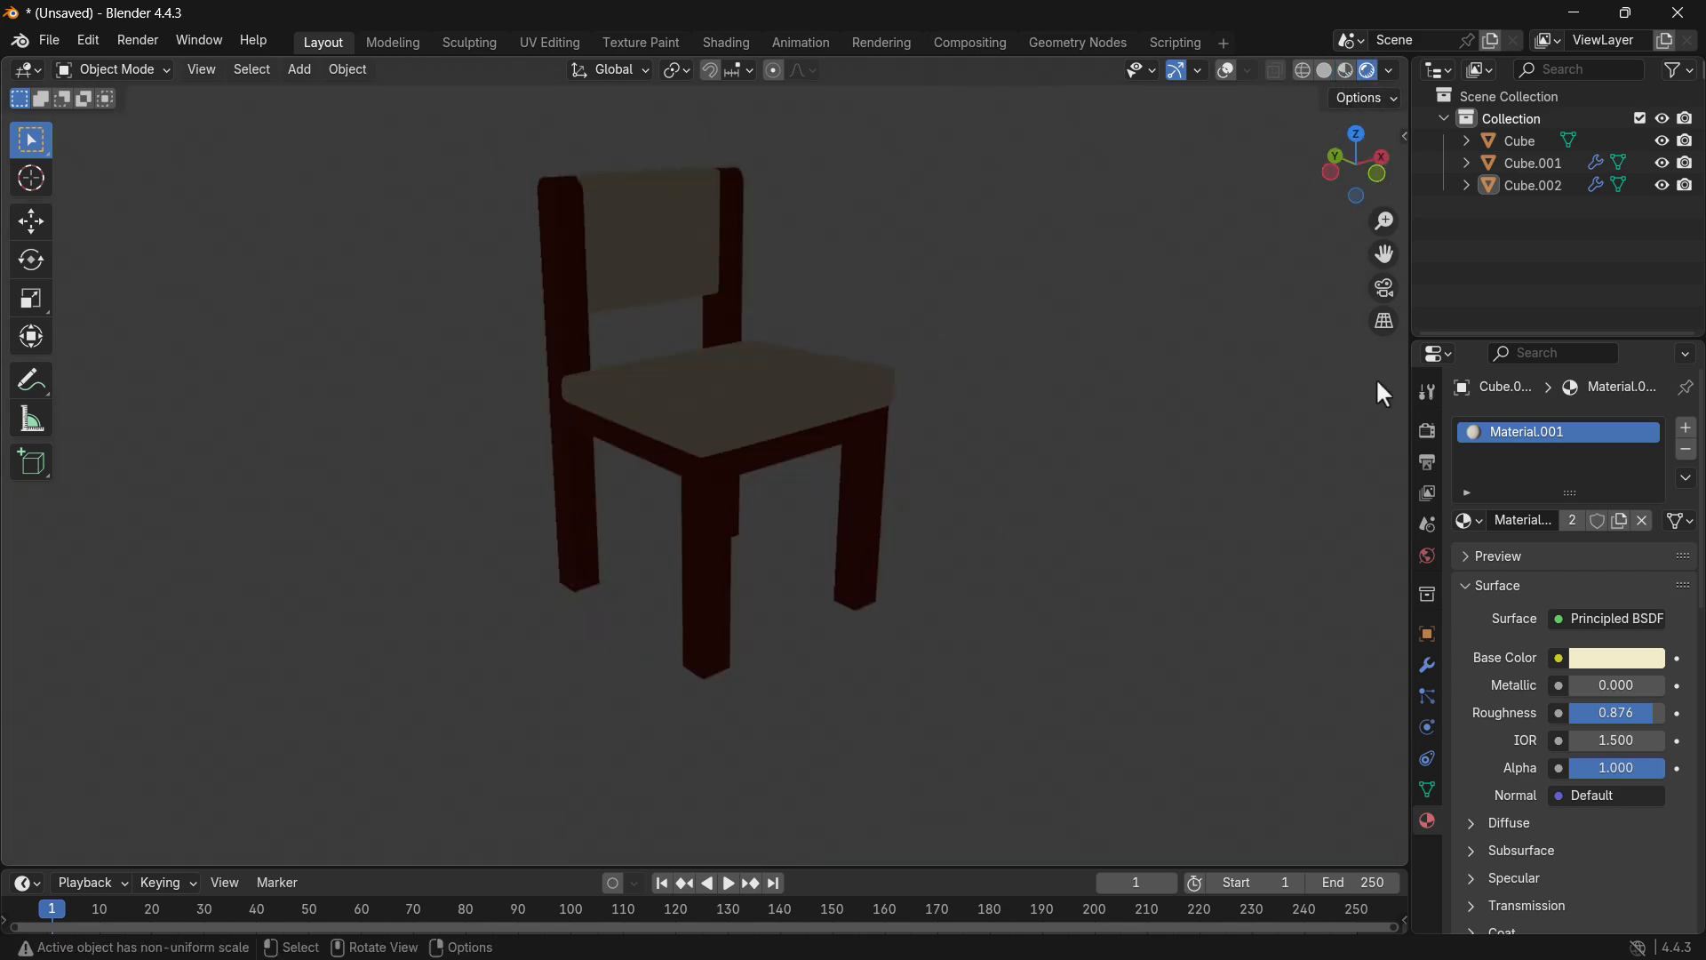
Use an Environment Texture as the color of the world background.
left_click(1428, 556)
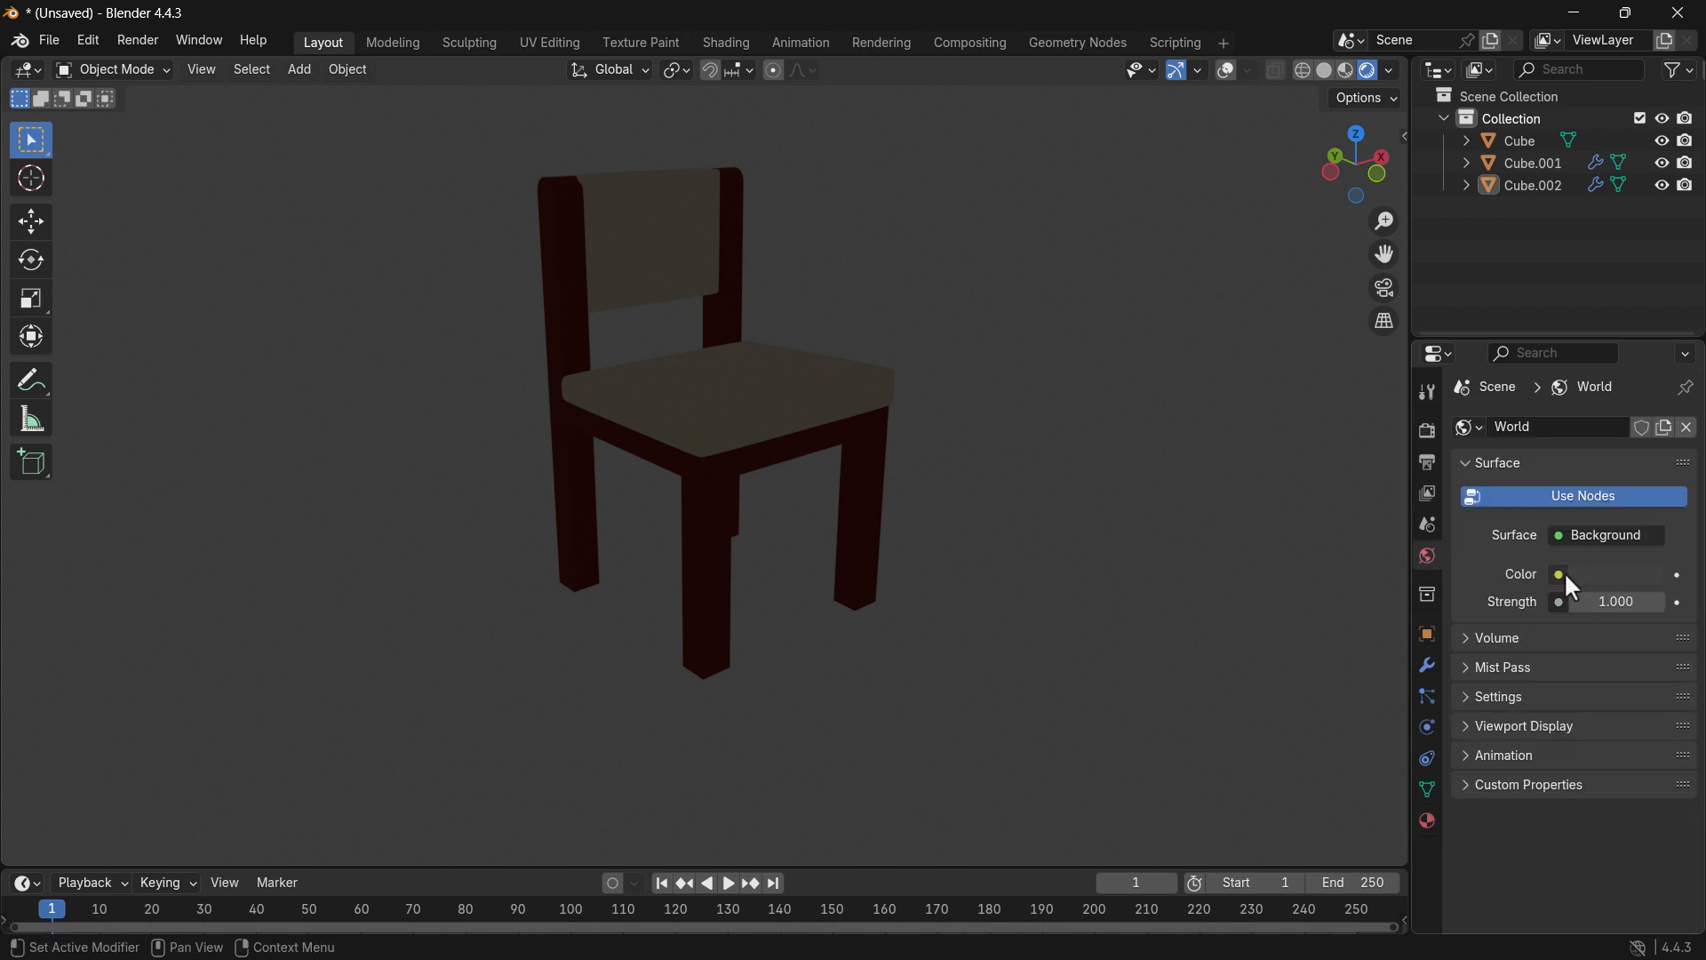
left_click(1563, 575)
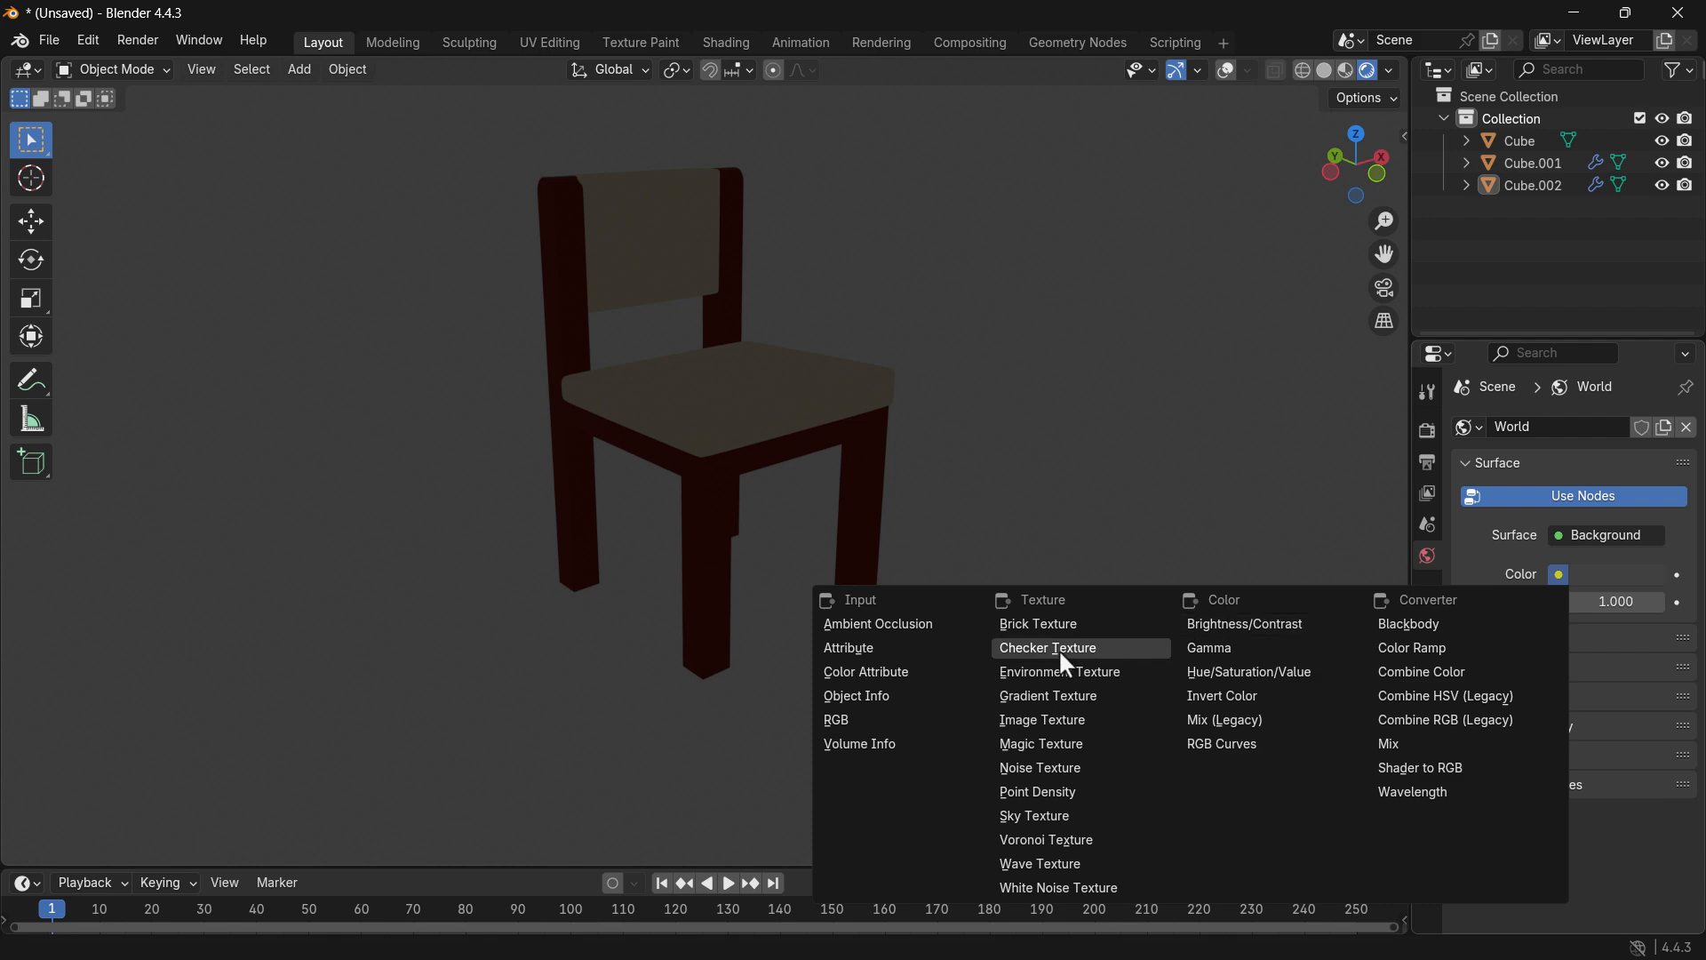
left_click(1156, 672)
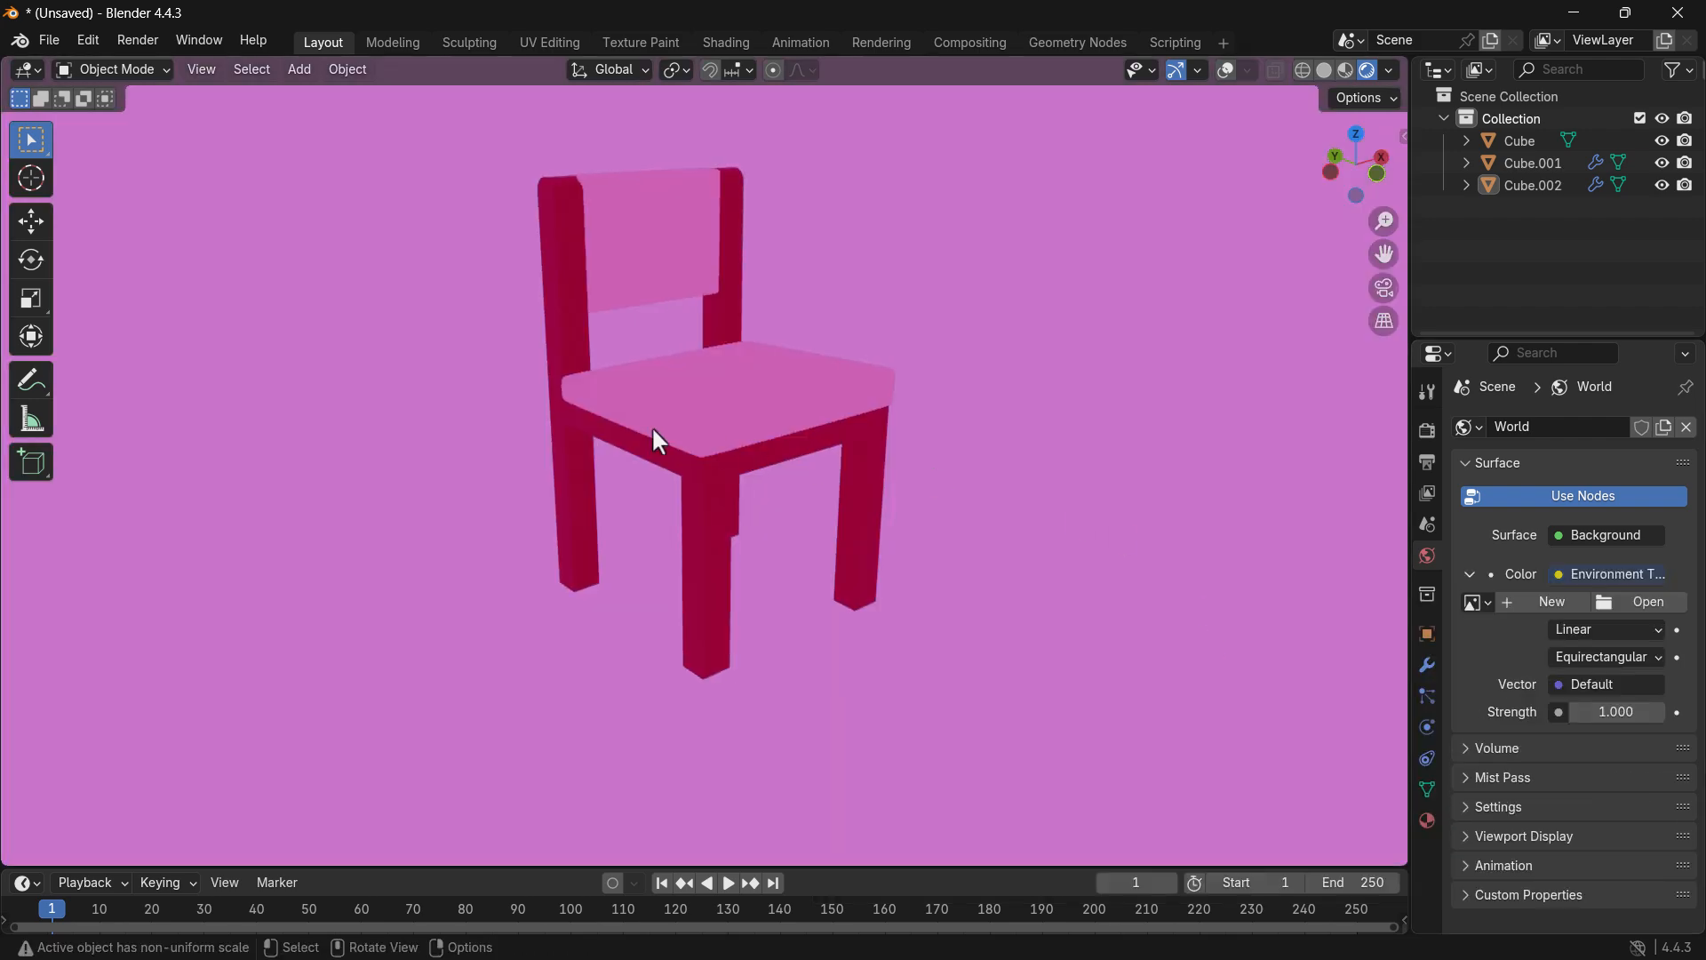
Load empty_play_room_2k.exr from the HDRI folder in Downloads as the world's environment image.
left_click(1629, 599)
left_click(142, 309)
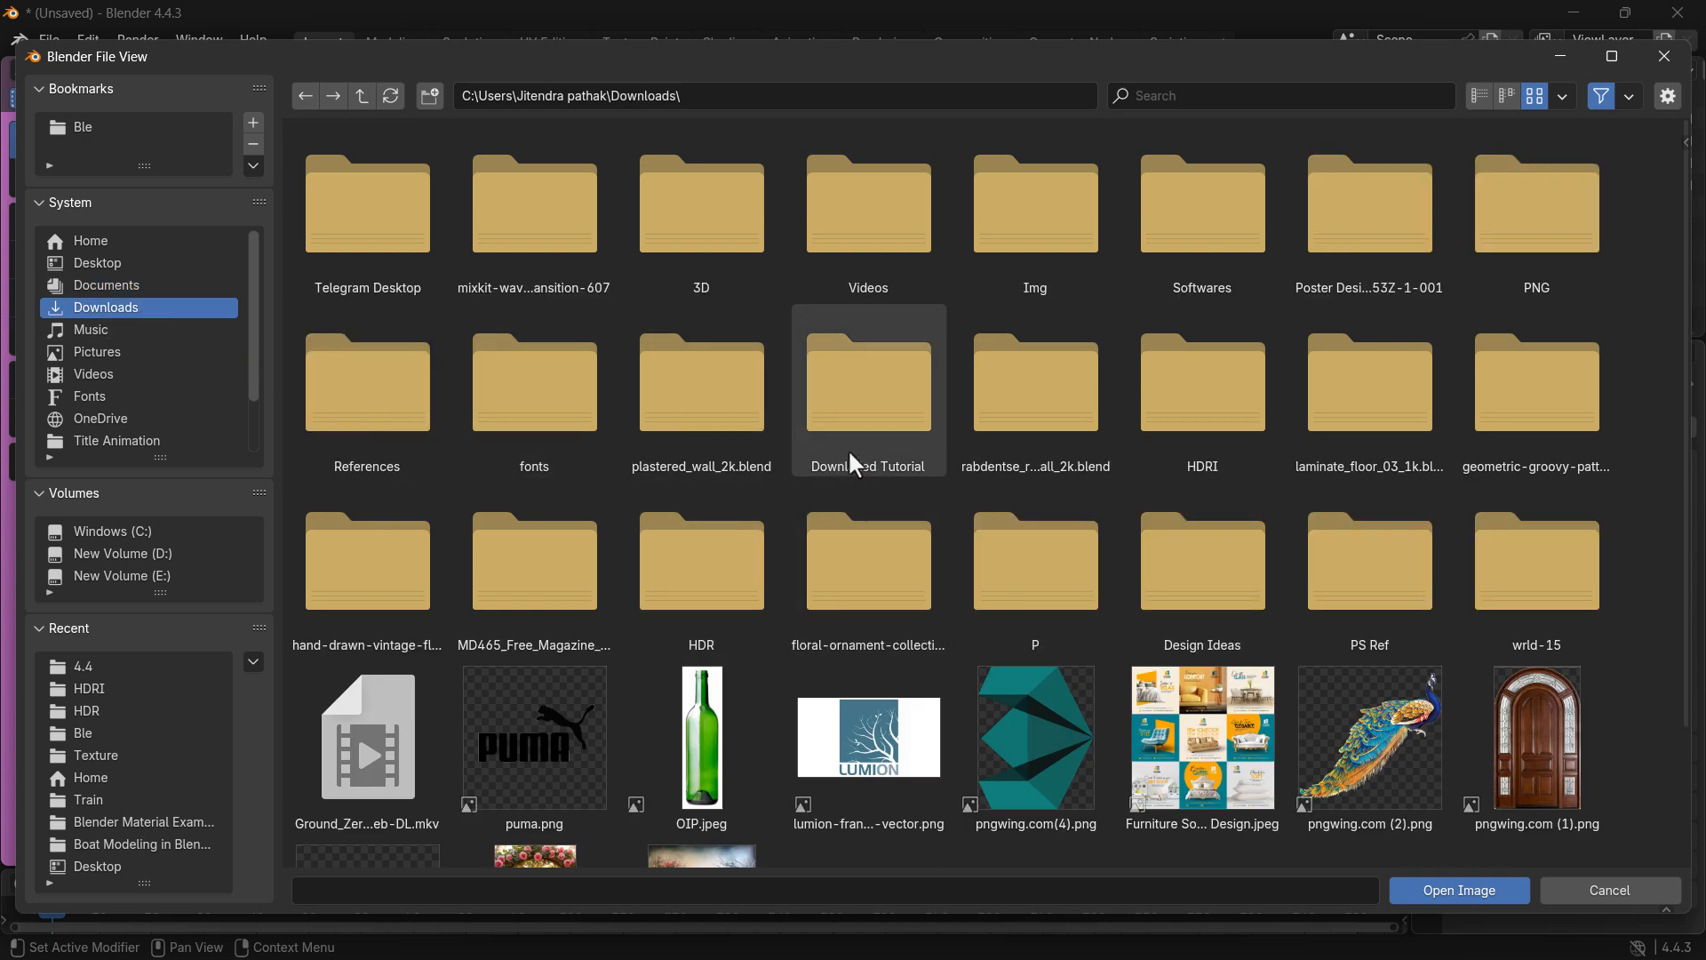
double_click(1133, 428)
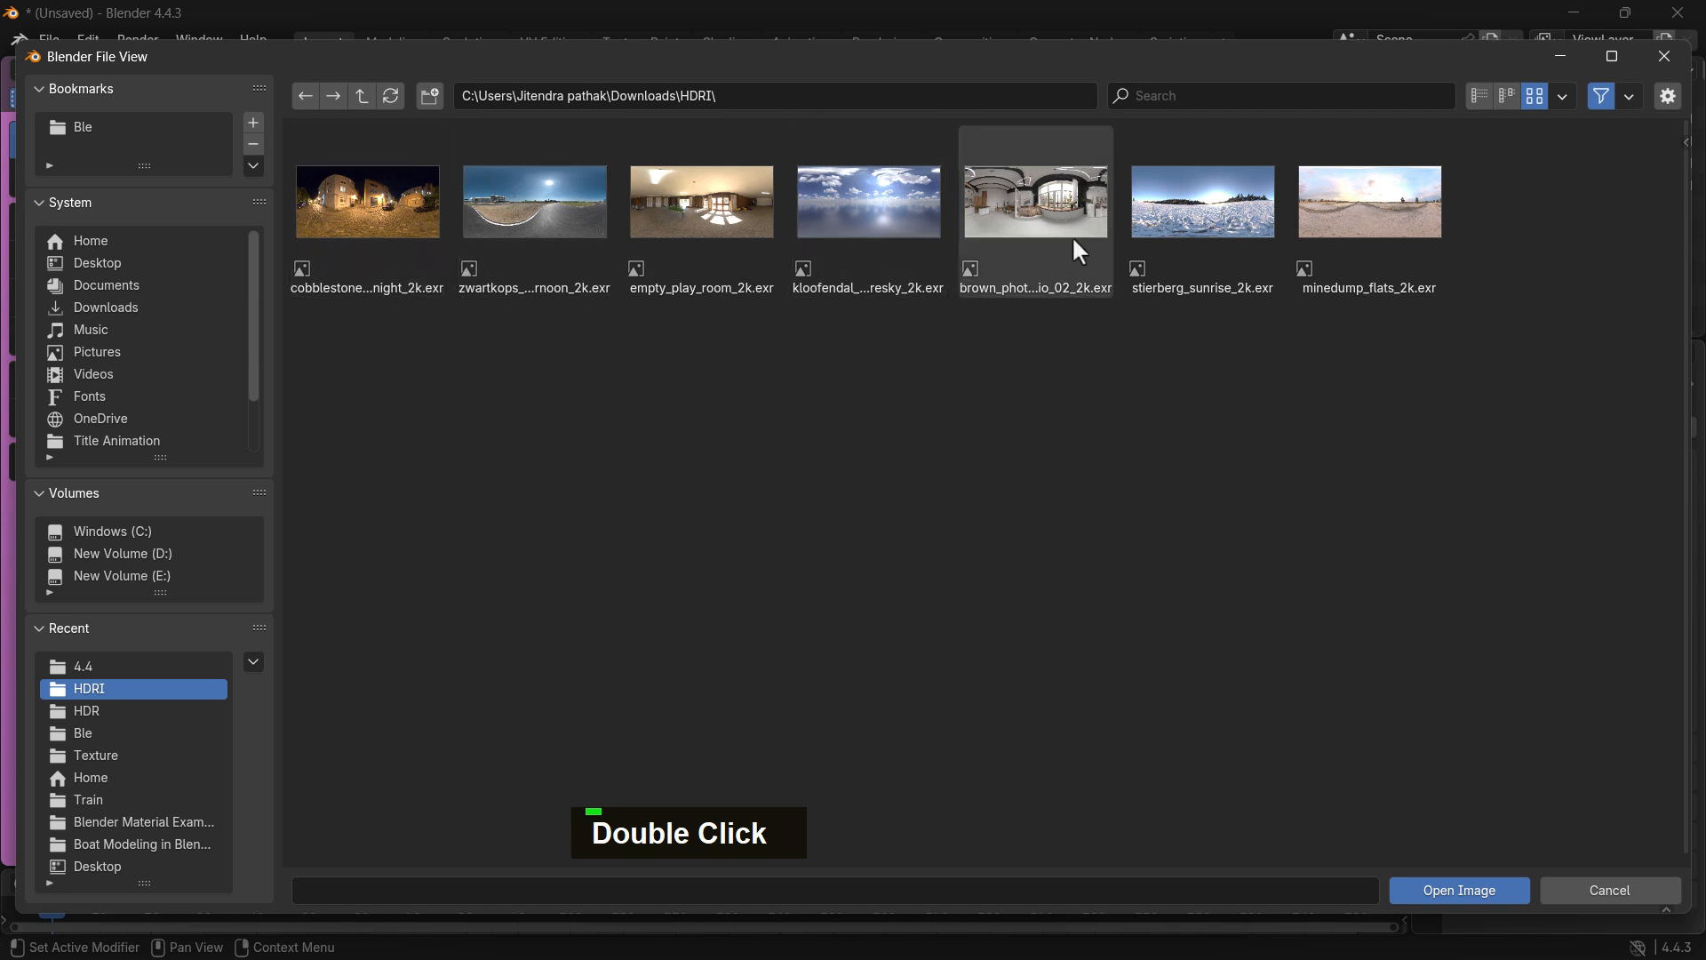
left_click(724, 241)
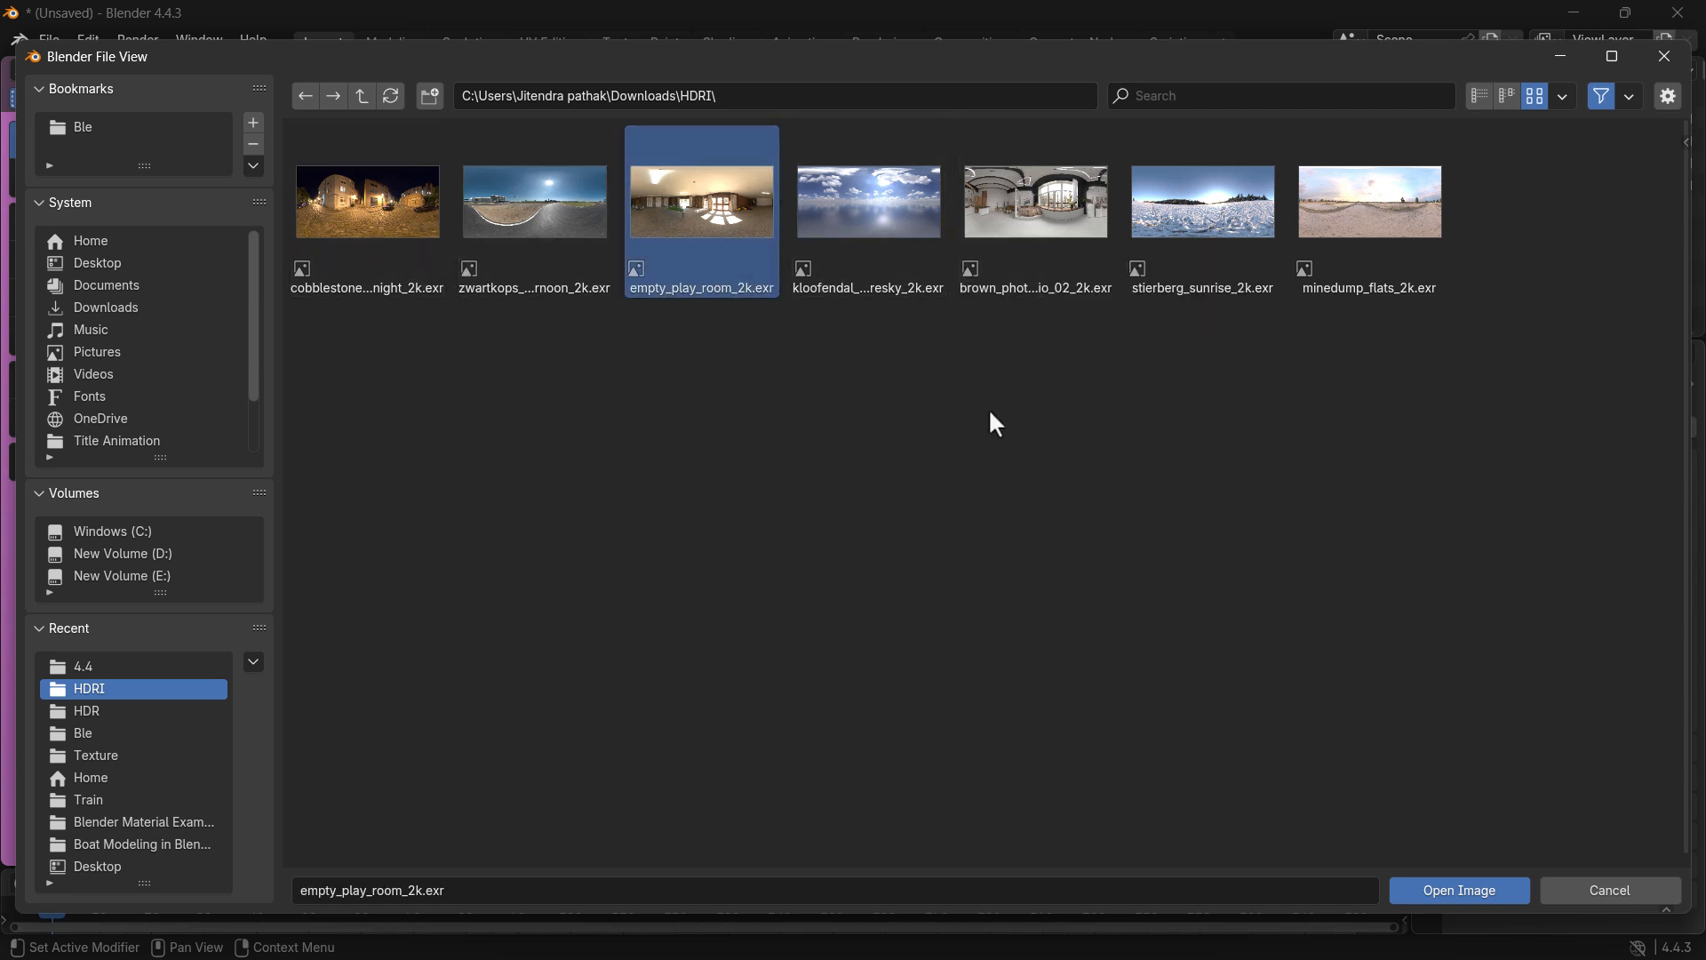
left_click(1432, 892)
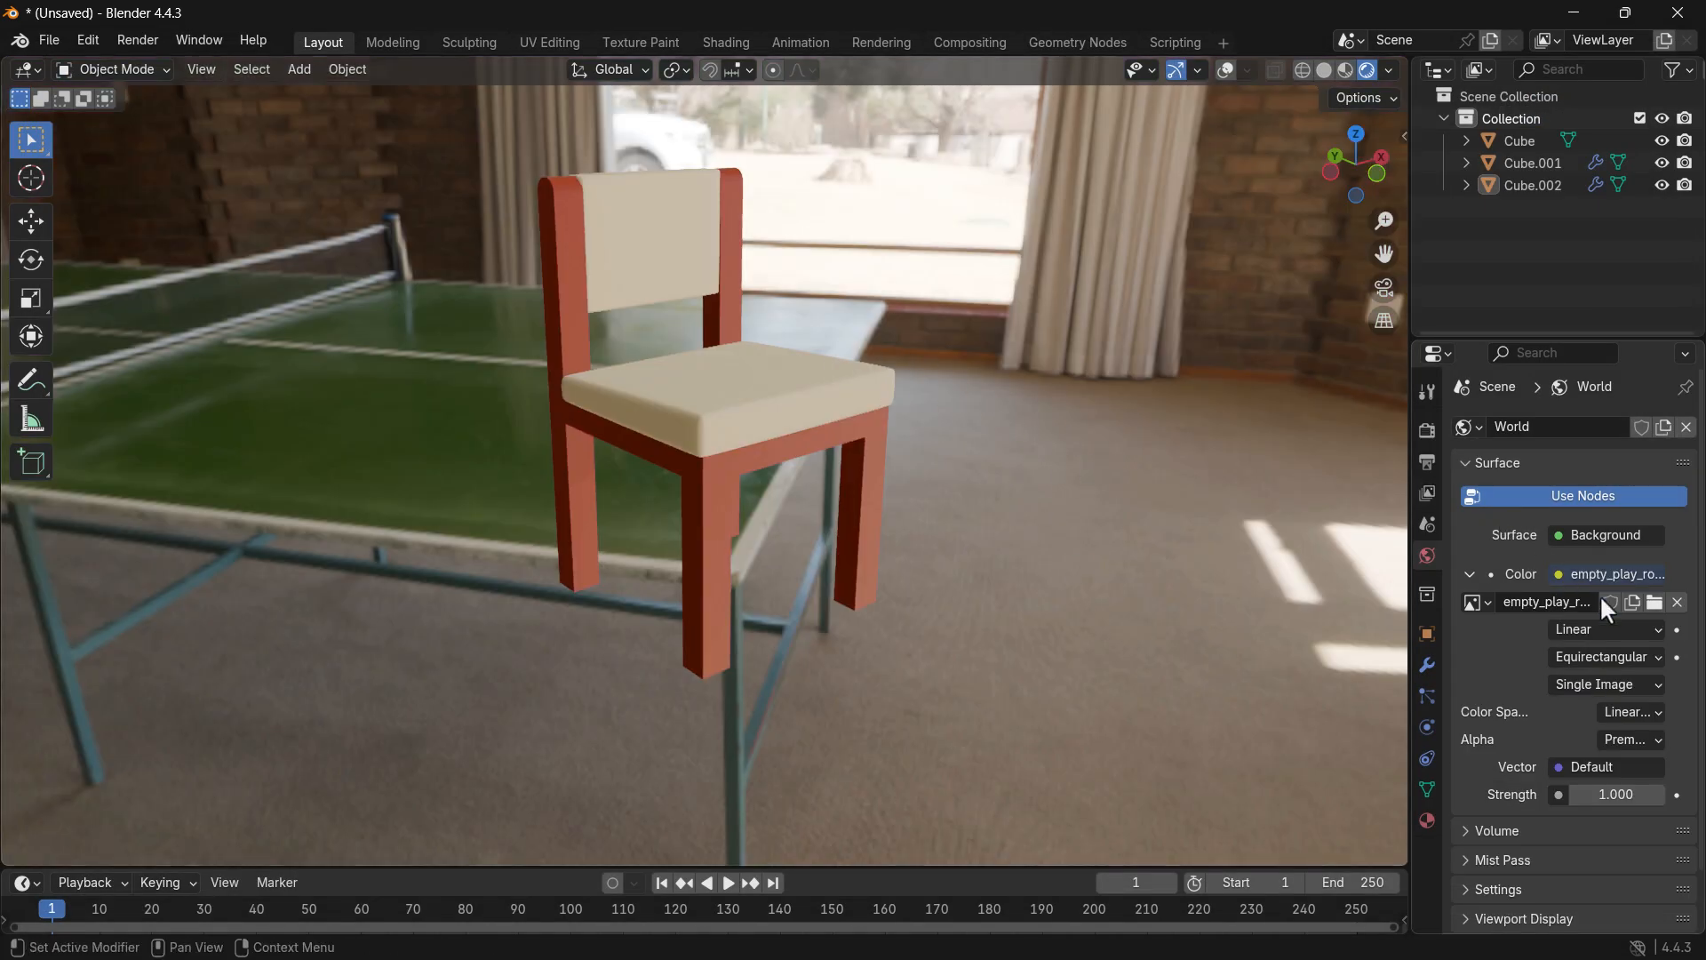
Replace the world's environment image with brown_photostudio_02_2k.exr and view the chair against it.
left_click(1655, 607)
double_click(1079, 253)
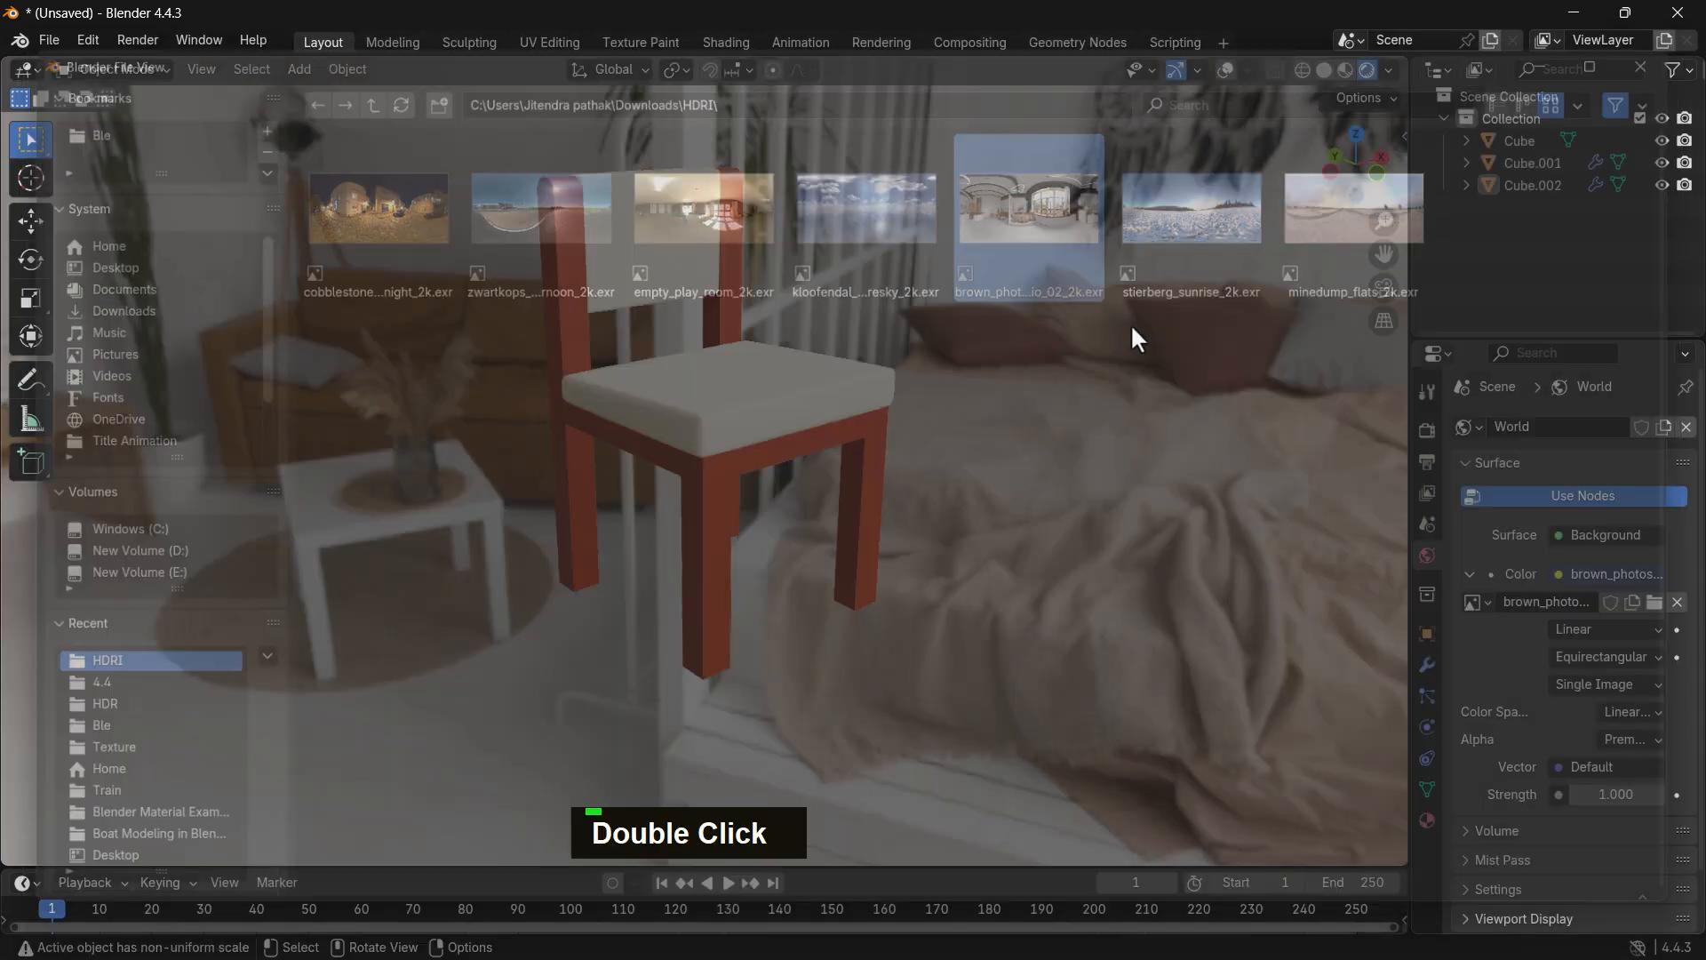
scroll(888, 451, "down", 3)
middle_click_drag(853, 450, 608, 446)
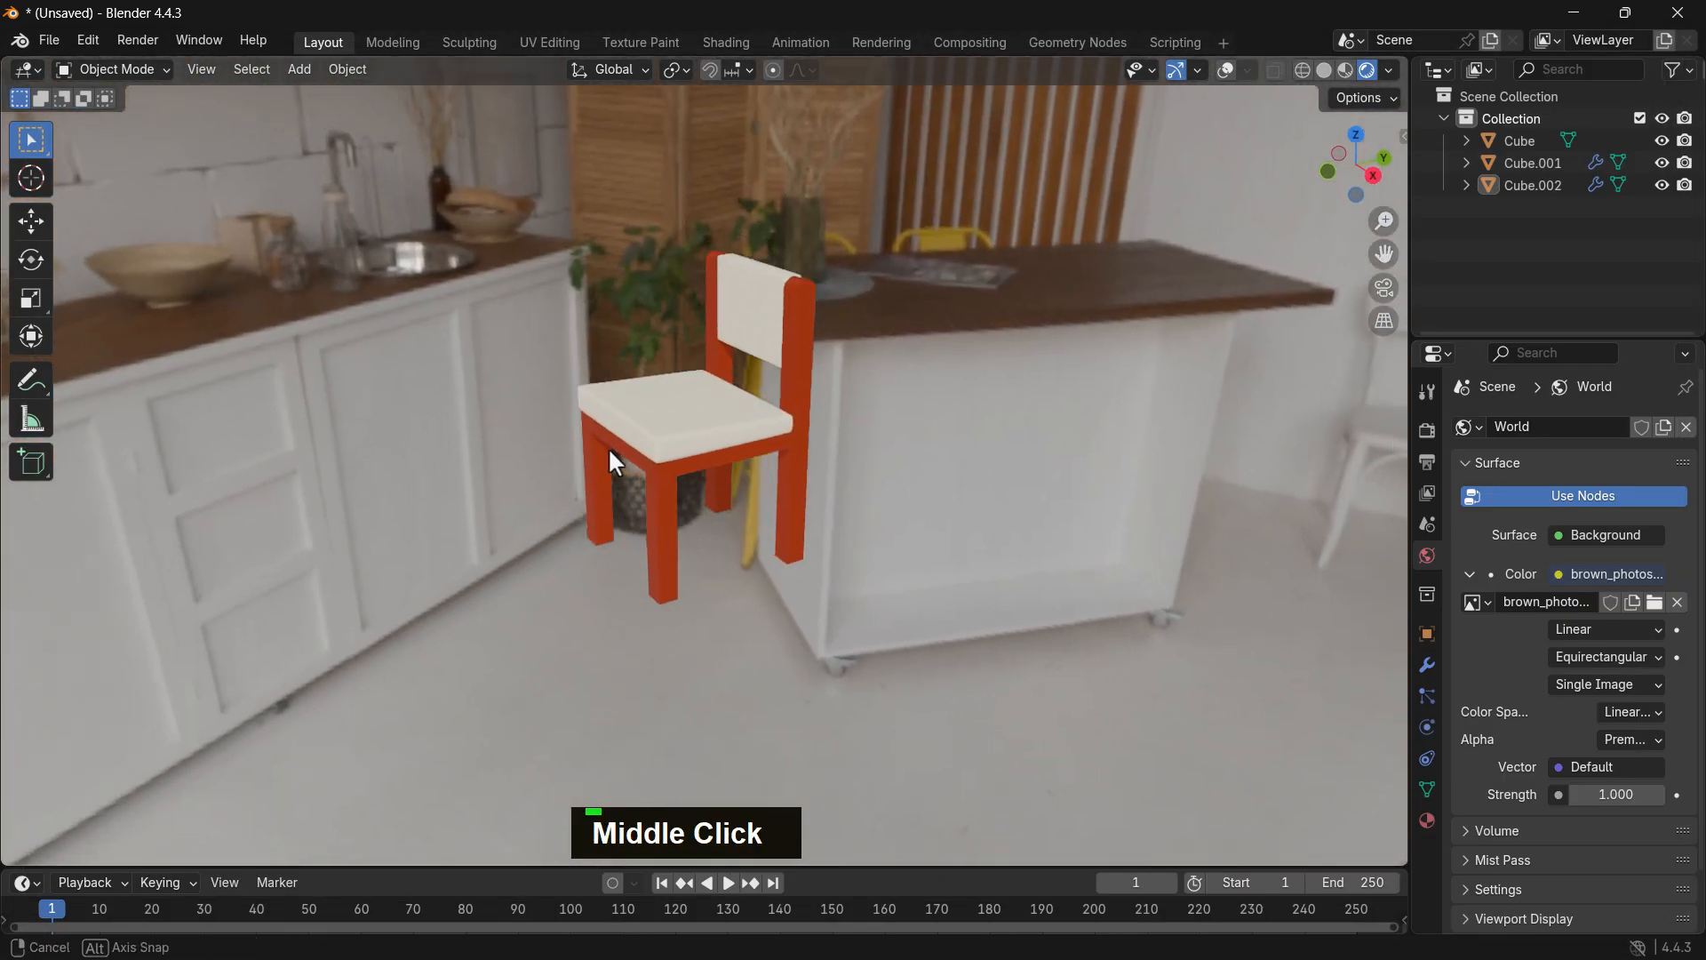
scroll(639, 392, "up", 5)
scroll(659, 388, "down", 6)
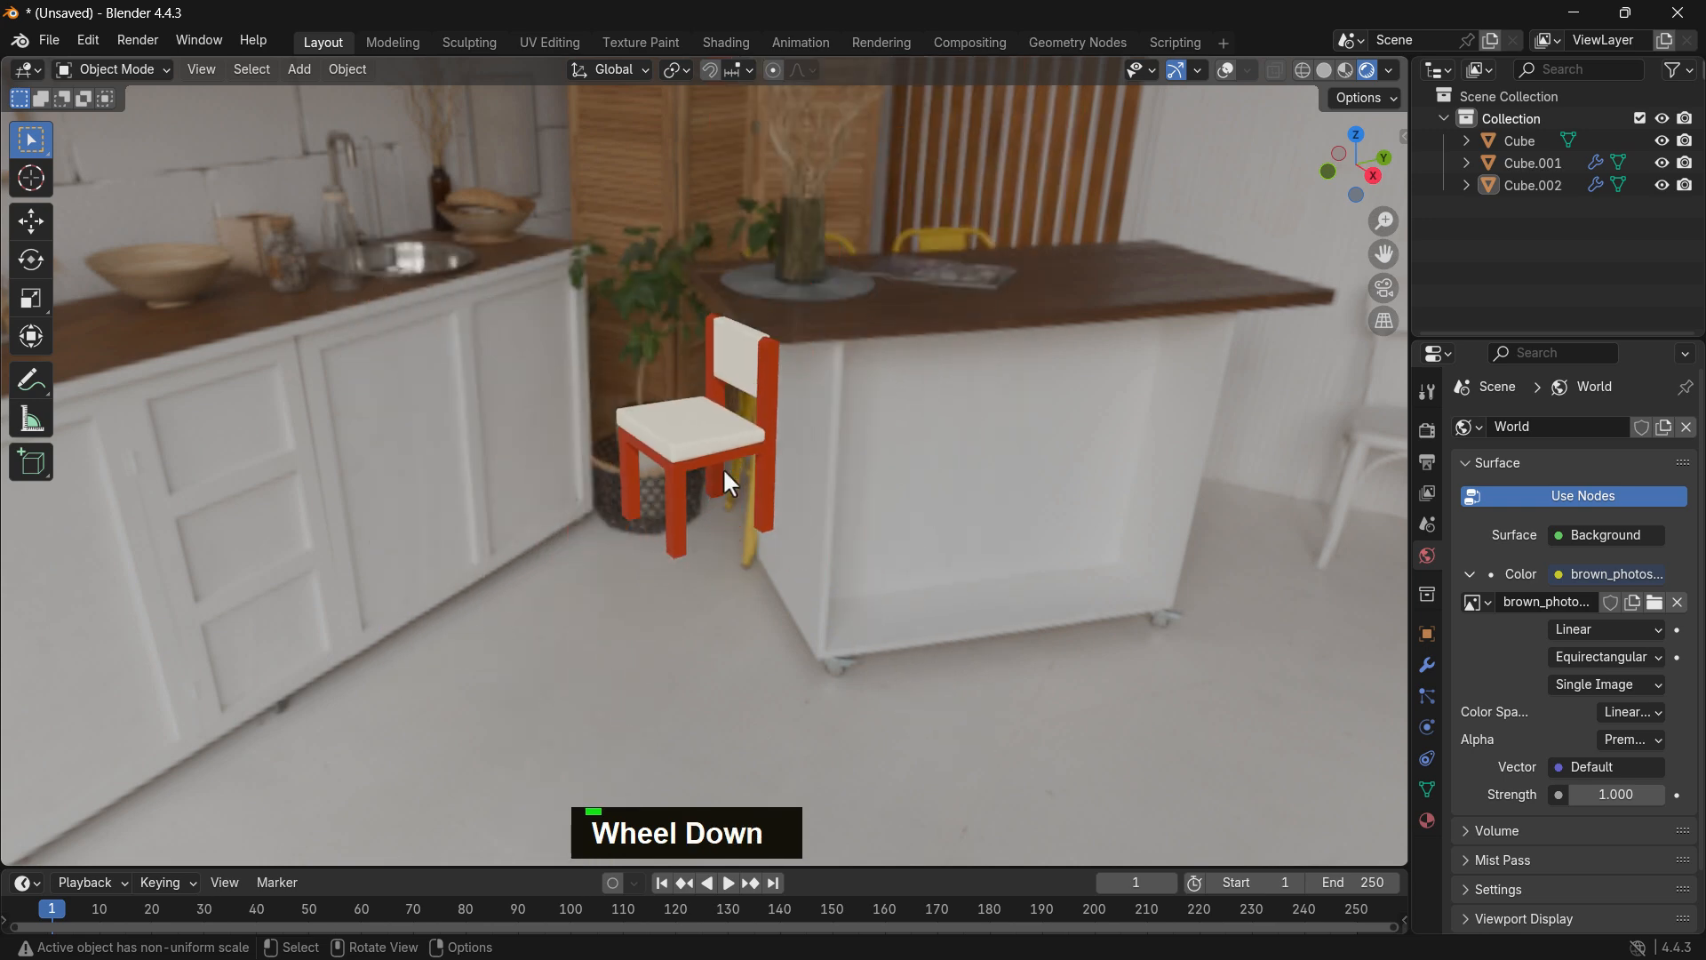
scroll(724, 462, "up", 6)
scroll(808, 489, "down", 3)
middle_click_drag(809, 491, 1055, 545)
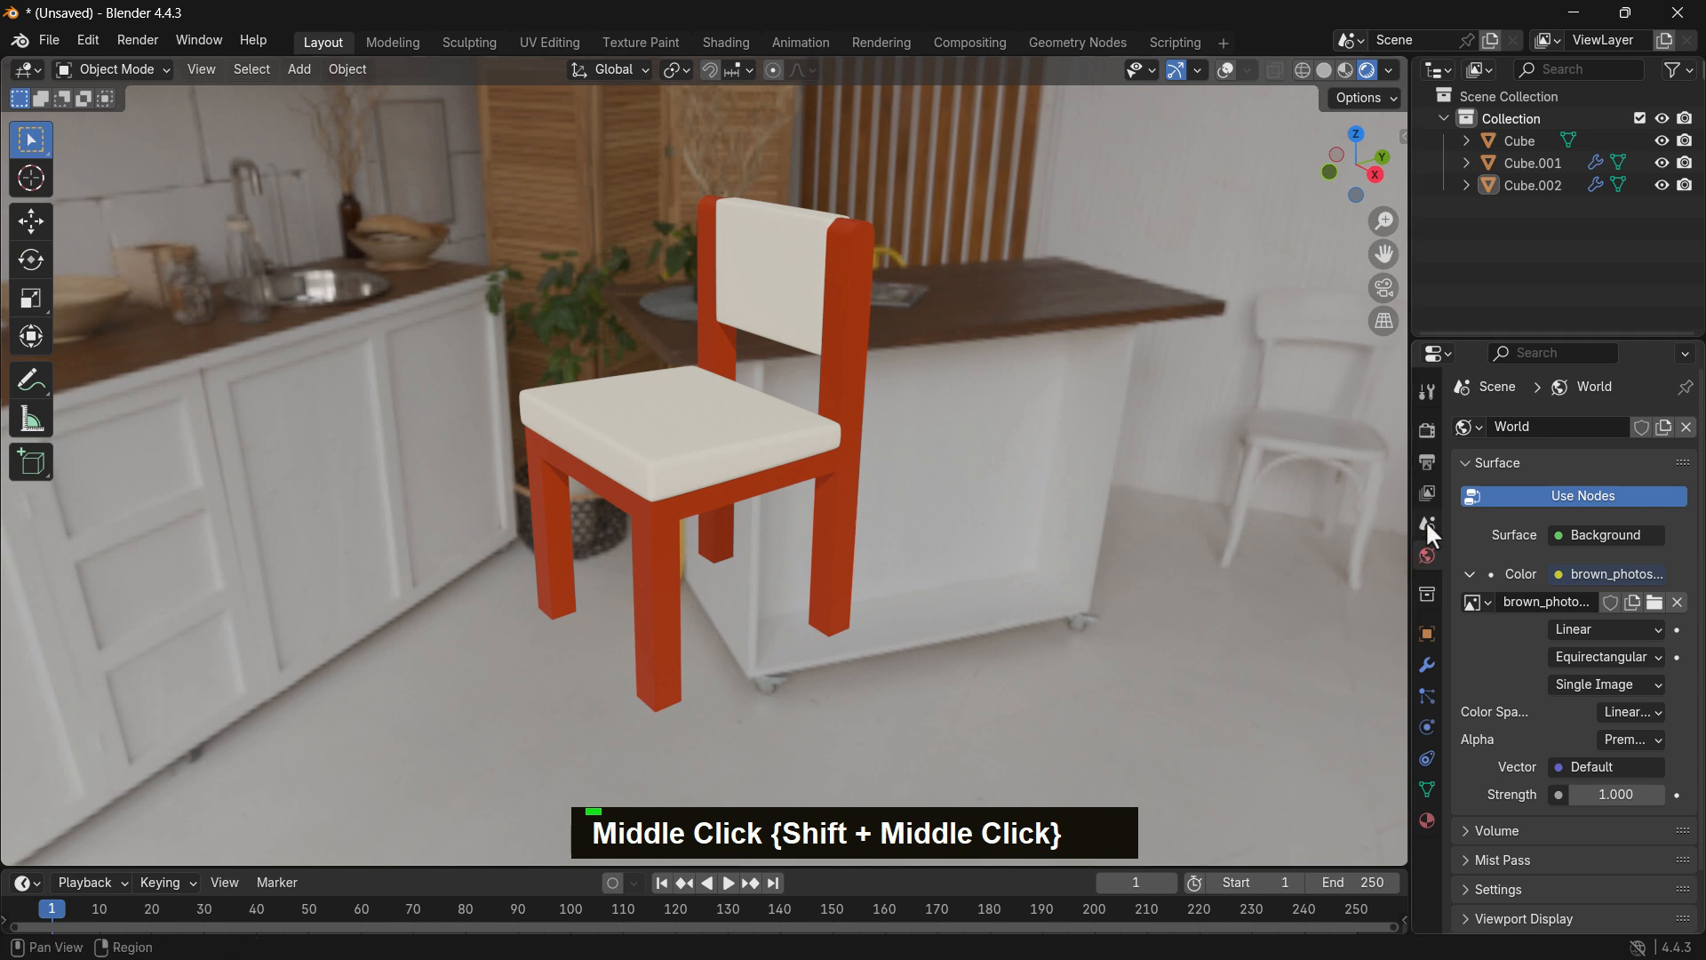
Set the render engine to Cycles with GPU Compute as the device.
left_click(1429, 431)
left_click(1584, 426)
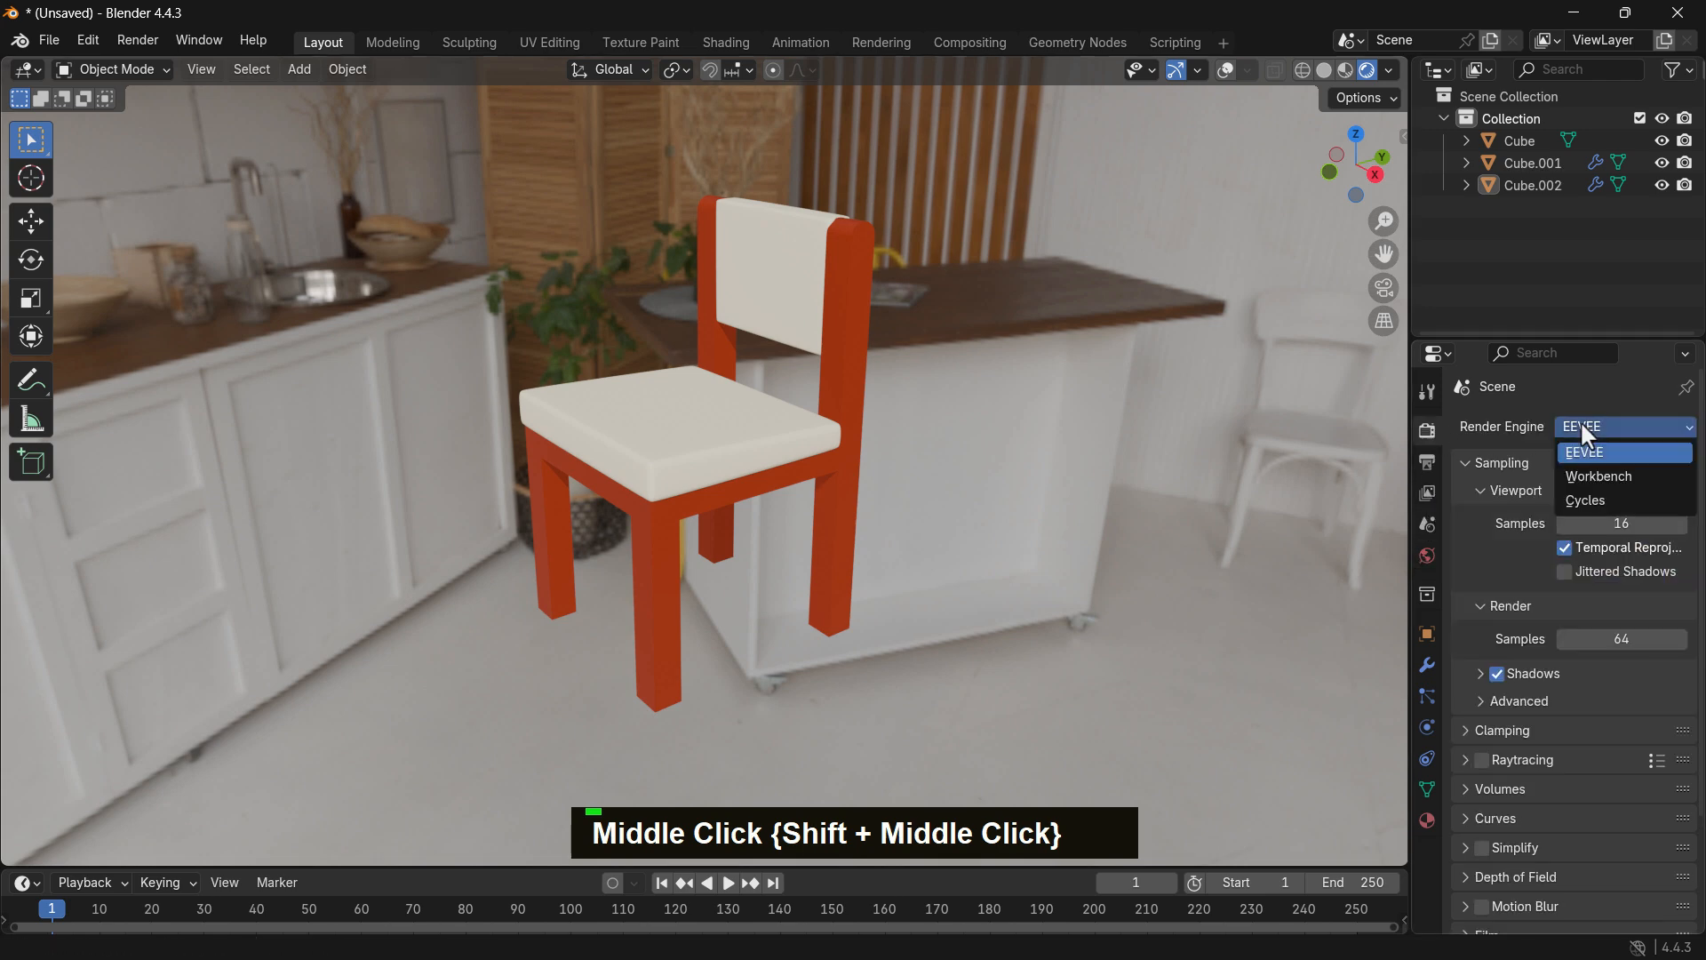
left_click(1610, 498)
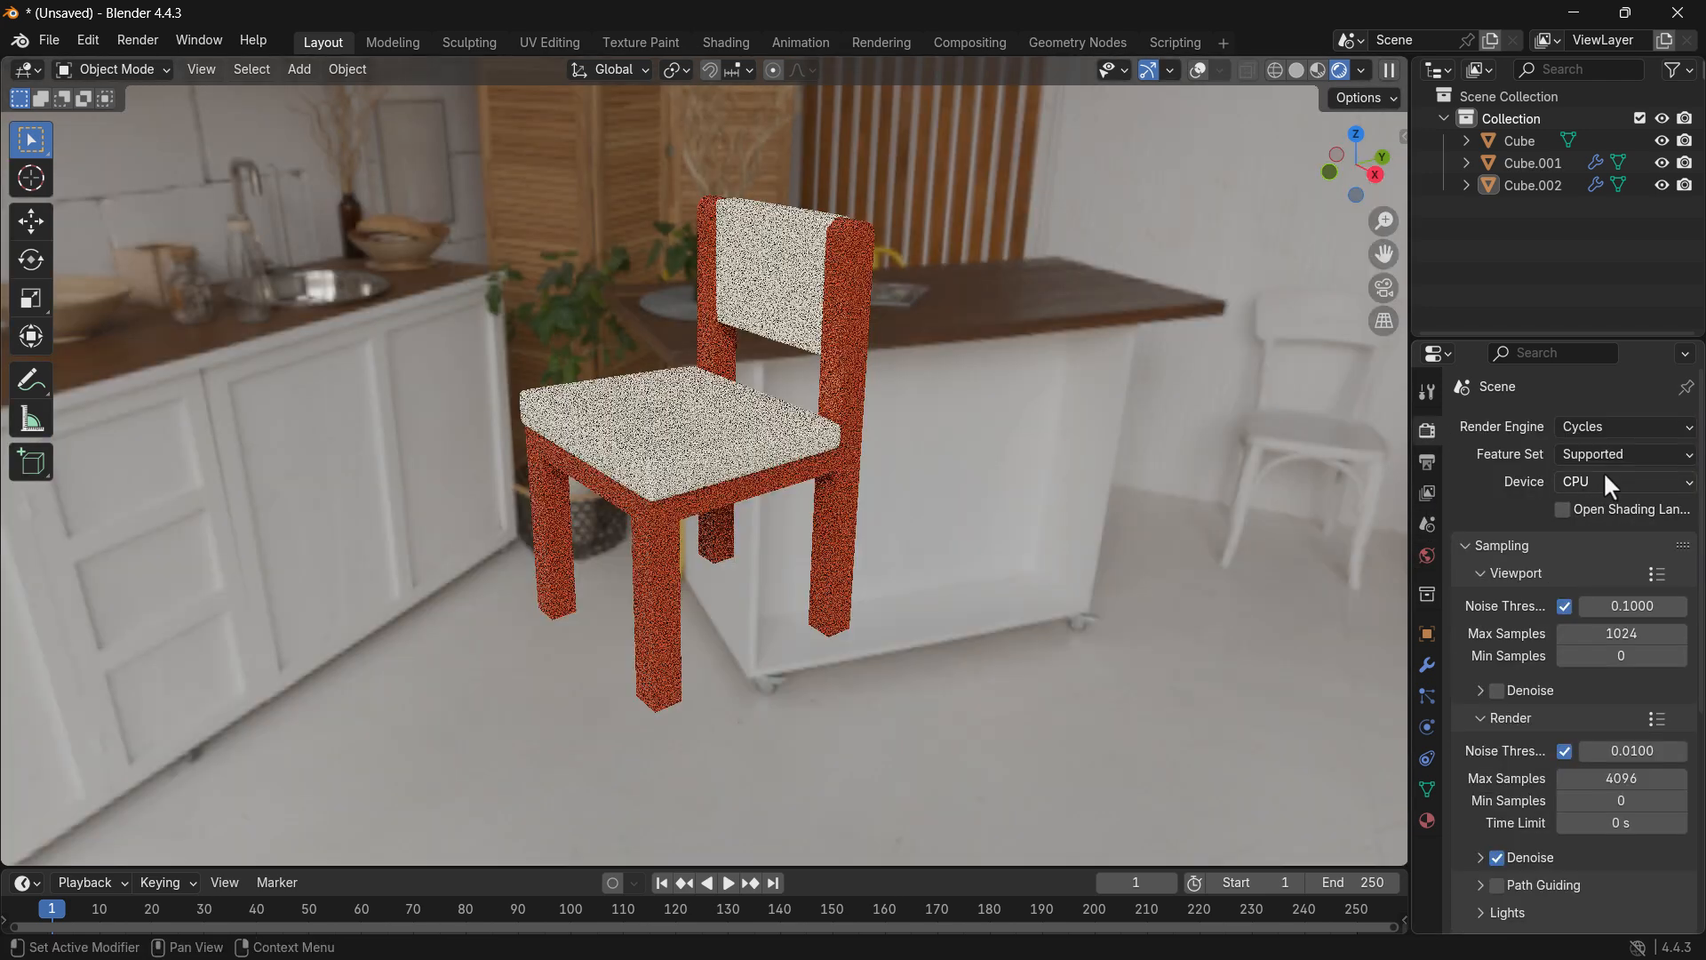
left_click(1597, 485)
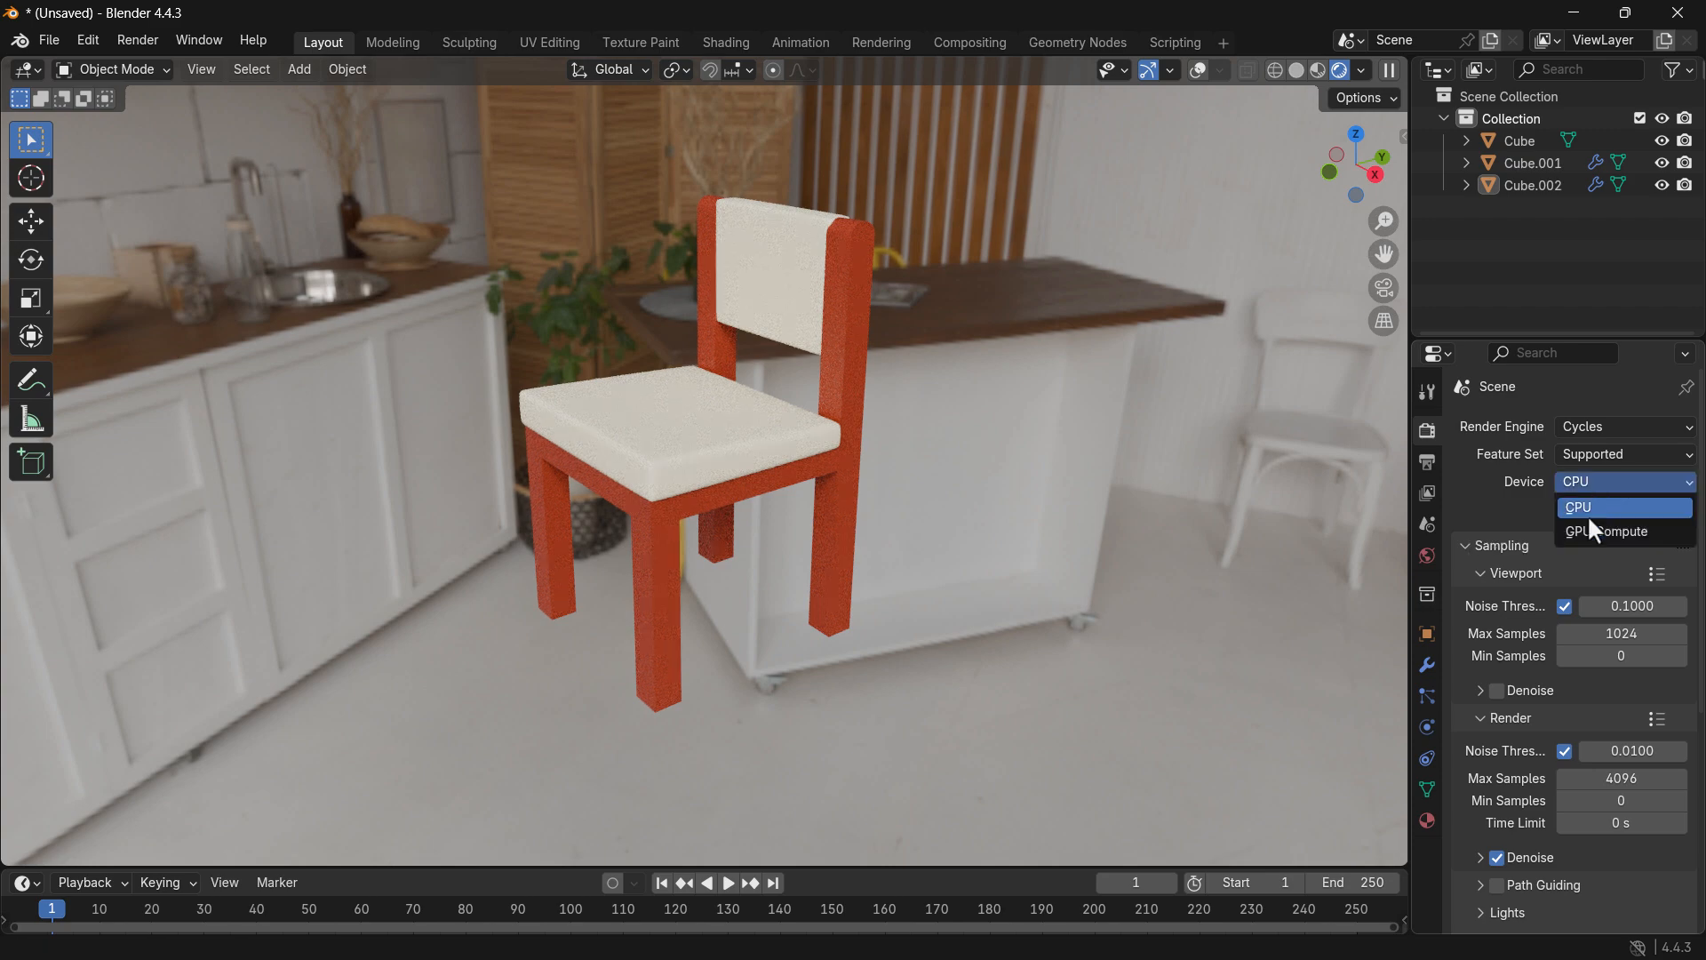
left_click(1587, 511)
Examine the Cycles-rendered chair from several angles and distances.
middle_click_drag(780, 349, 791, 418)
scroll(791, 417, "up", 5)
scroll(792, 427, "down", 4)
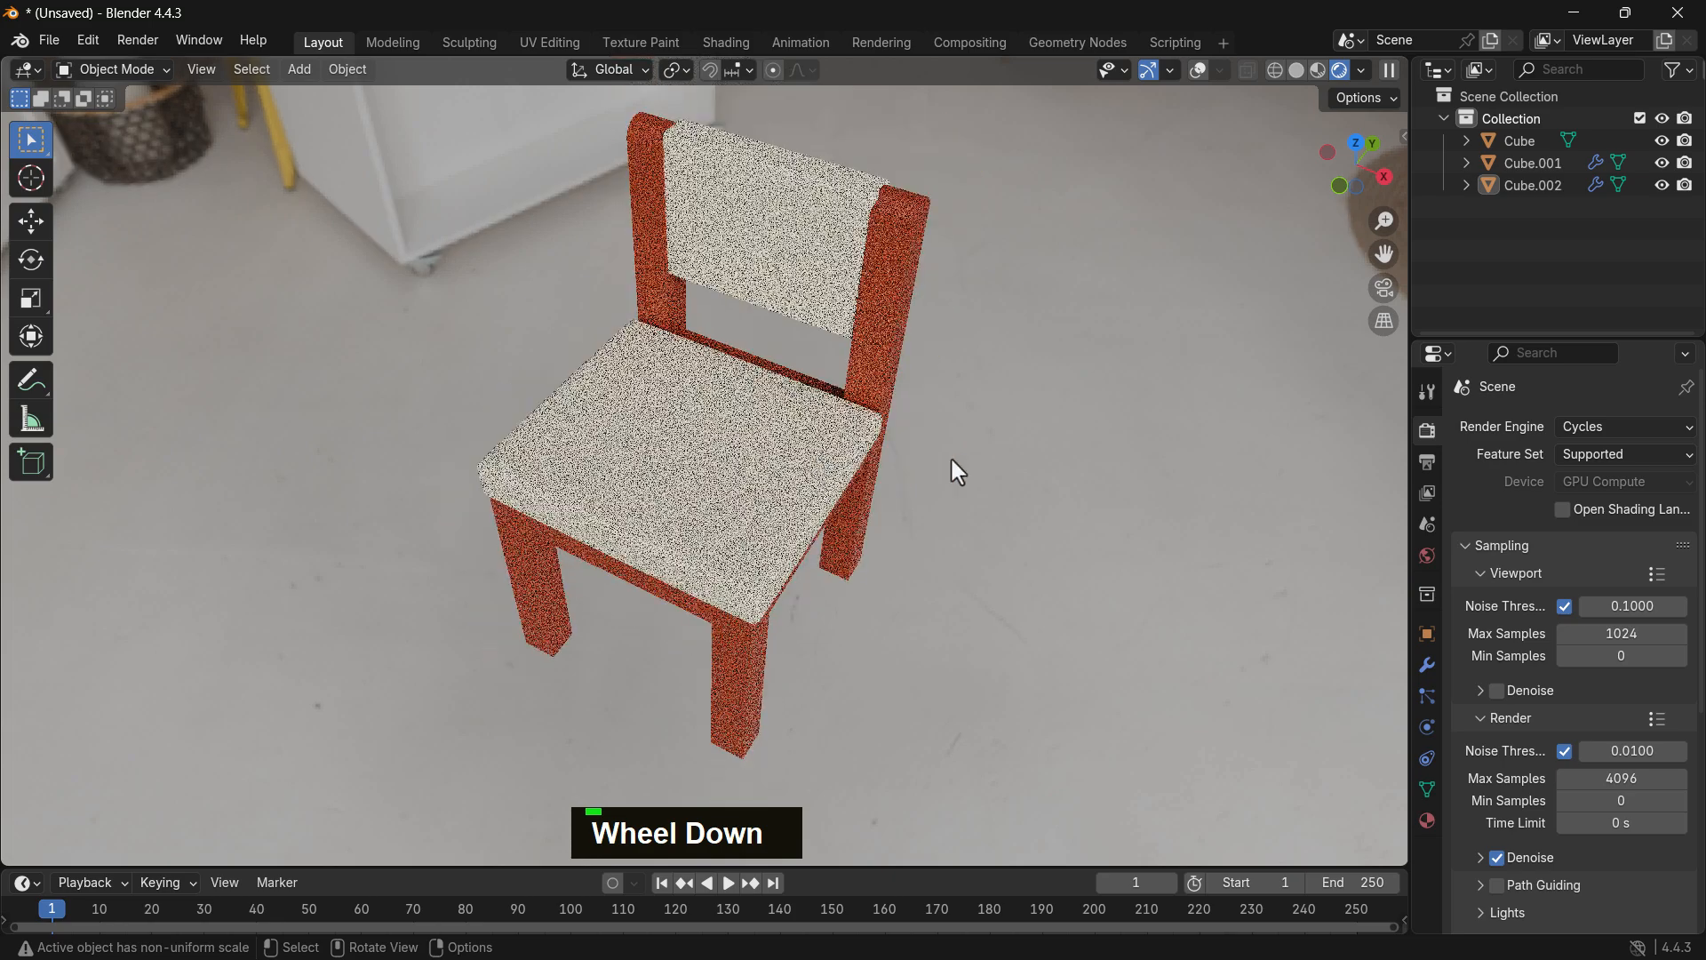
mouse_move(951, 472)
middle_mouse_down()
mouse_move(1017, 455)
mouse_move(967, 471)
middle_mouse_up()
scroll(796, 495, "down", 3)
middle_click_drag(797, 495, 521, 533)
scroll(887, 482, "up", 5)
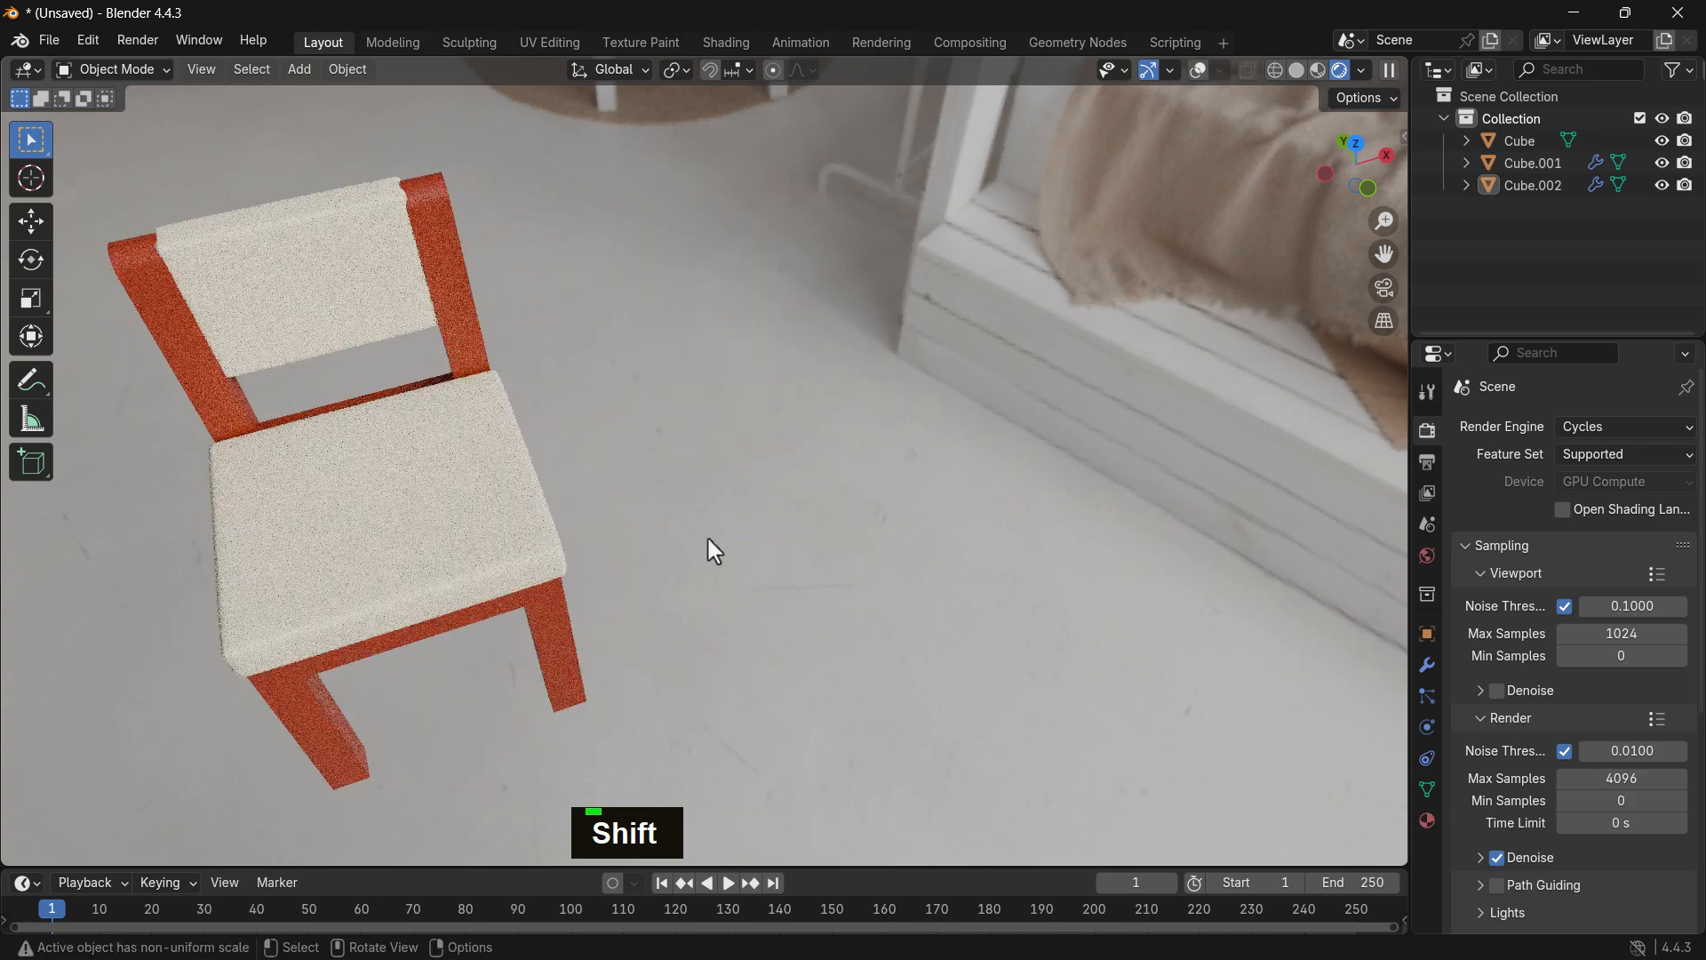
middle_click_drag(708, 545, 542, 477)
scroll(579, 334, "up", 2)
scroll(579, 334, "up", 2)
middle_click_drag(683, 377, 847, 458, "shift")
scroll(947, 599, "down", 3)
scroll(874, 535, "up", 3)
scroll(915, 481, "down", 3)
scroll(903, 482, "up", 2, "shift")
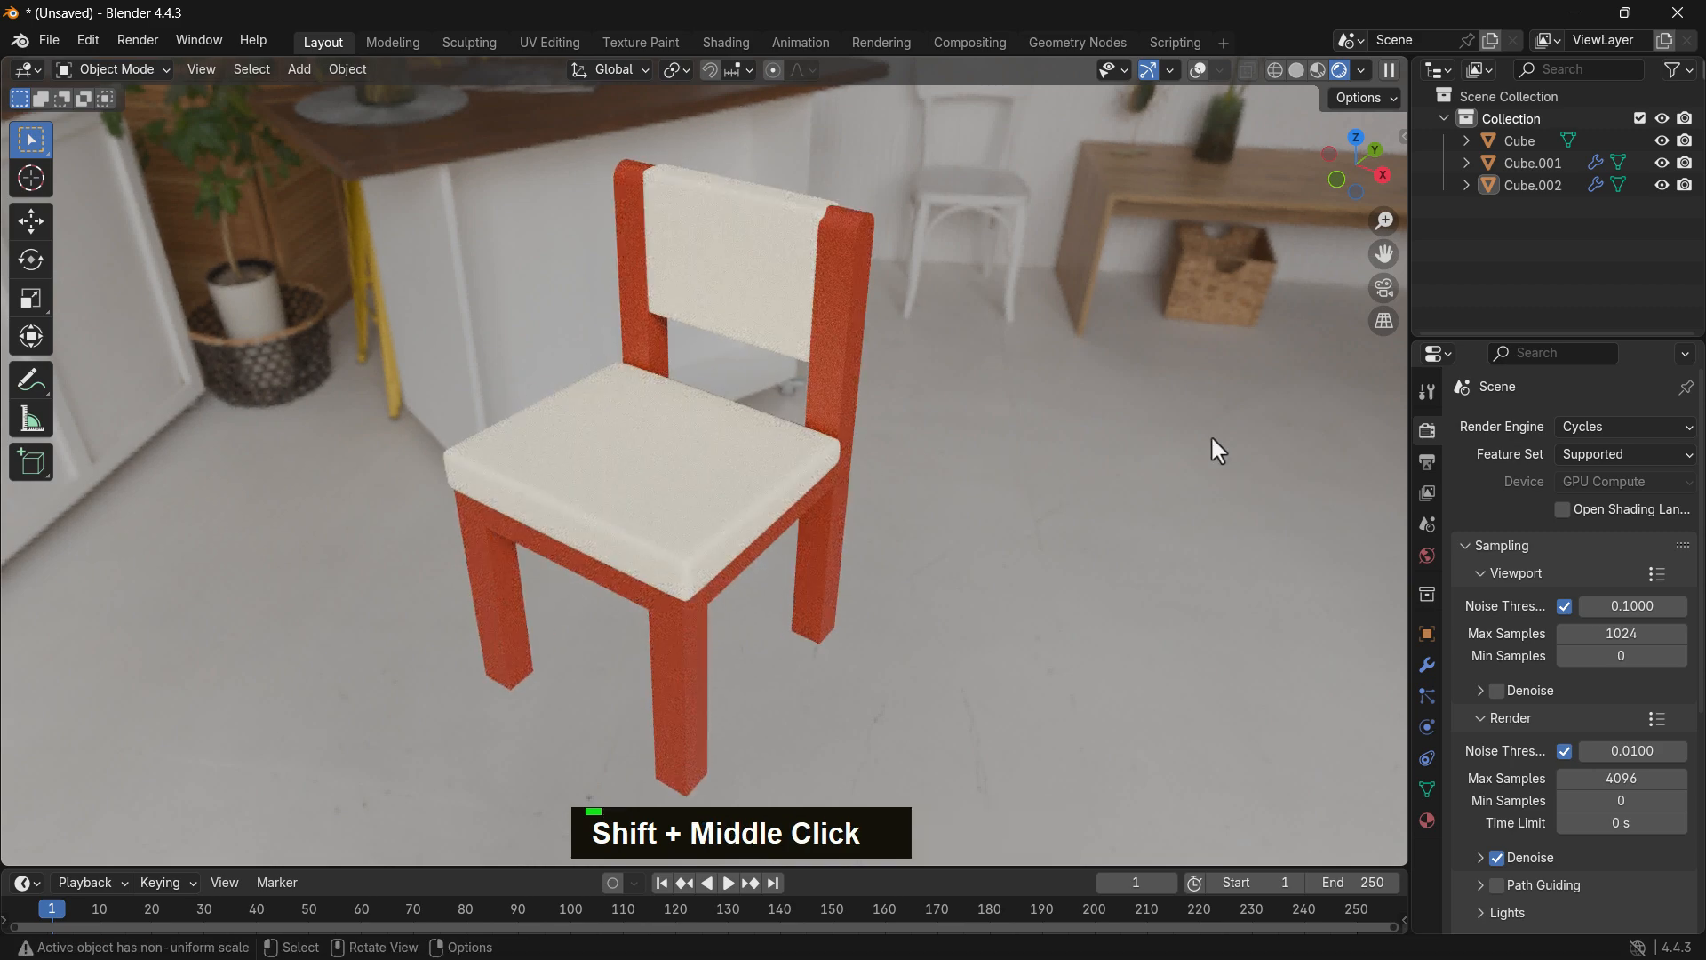
Select the chair frame and change its material's base color to a dark wood brown of about #65431D.
left_click(831, 403)
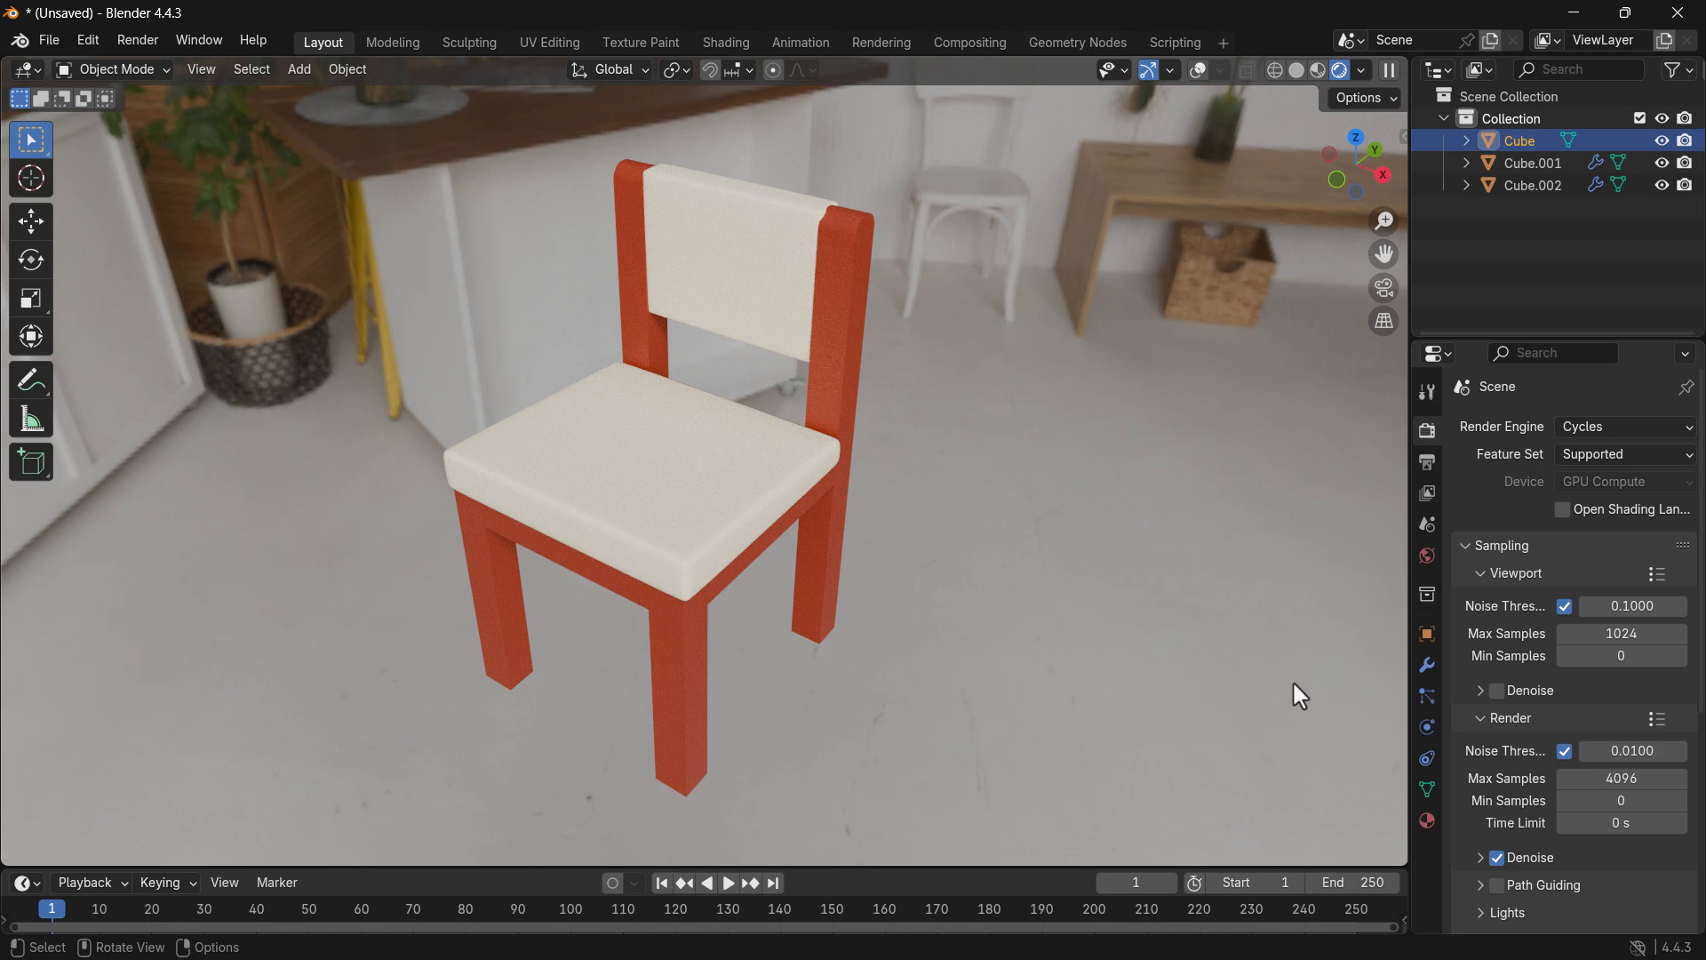
left_click(1428, 820)
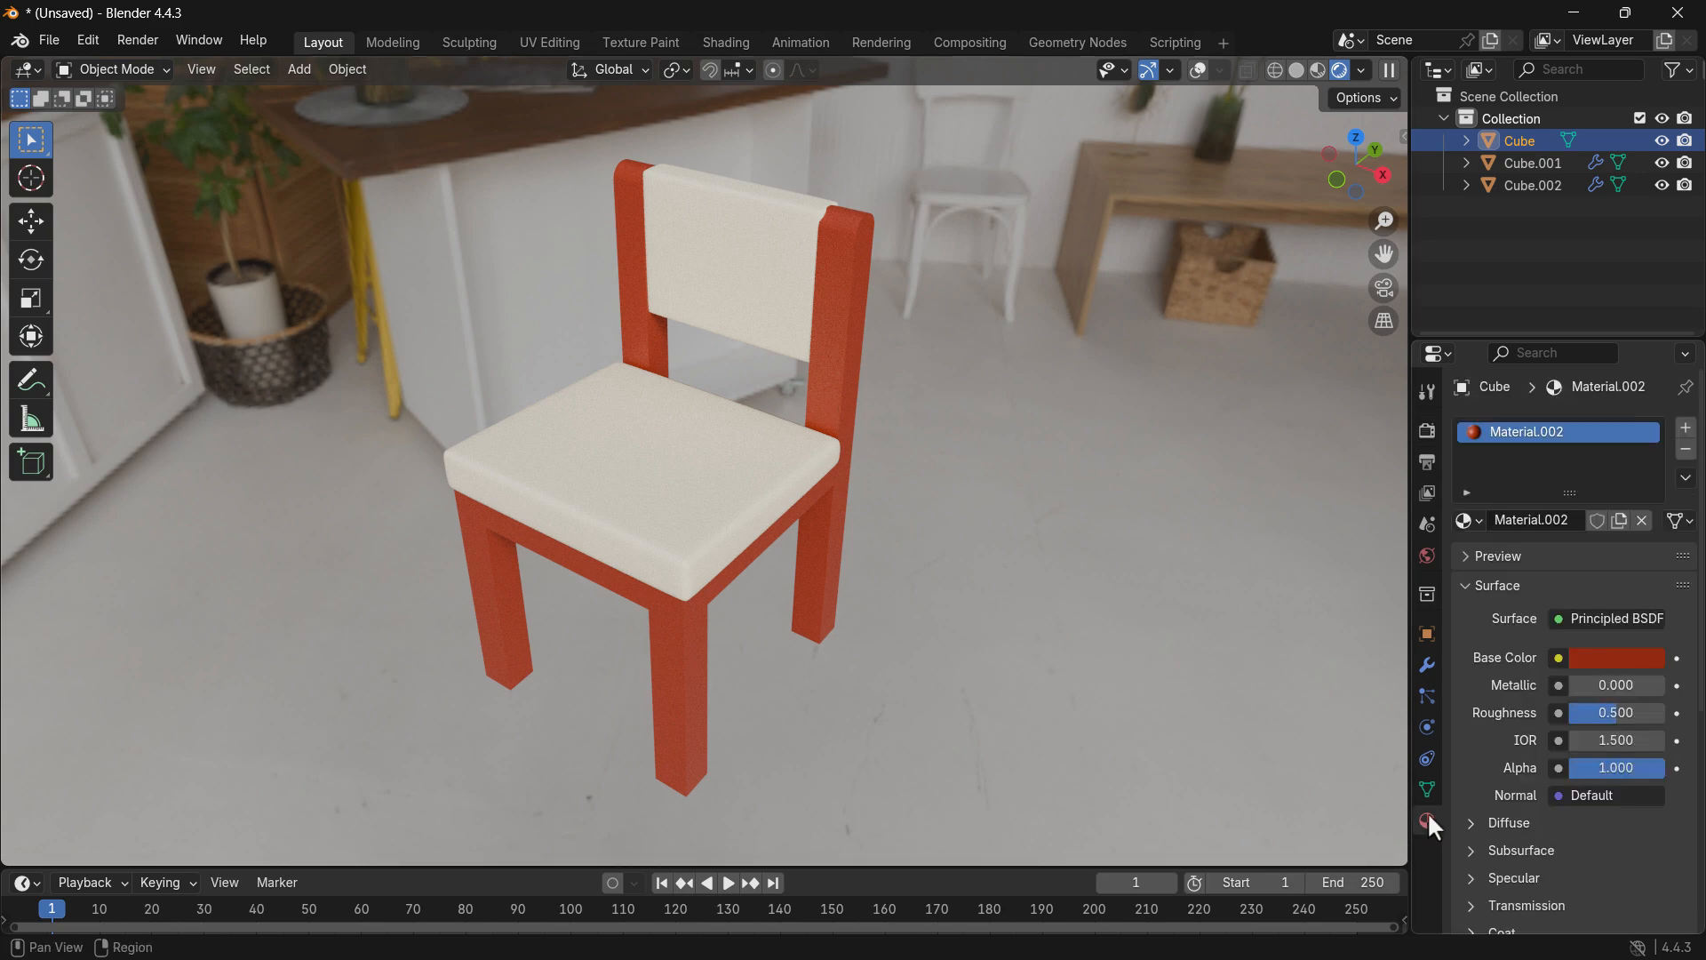
left_click(1596, 658)
mouse_move(1651, 387)
left_mouse_down()
mouse_move(1649, 402)
mouse_move(1650, 389)
left_mouse_up()
left_click_drag(1523, 463, 1511, 435)
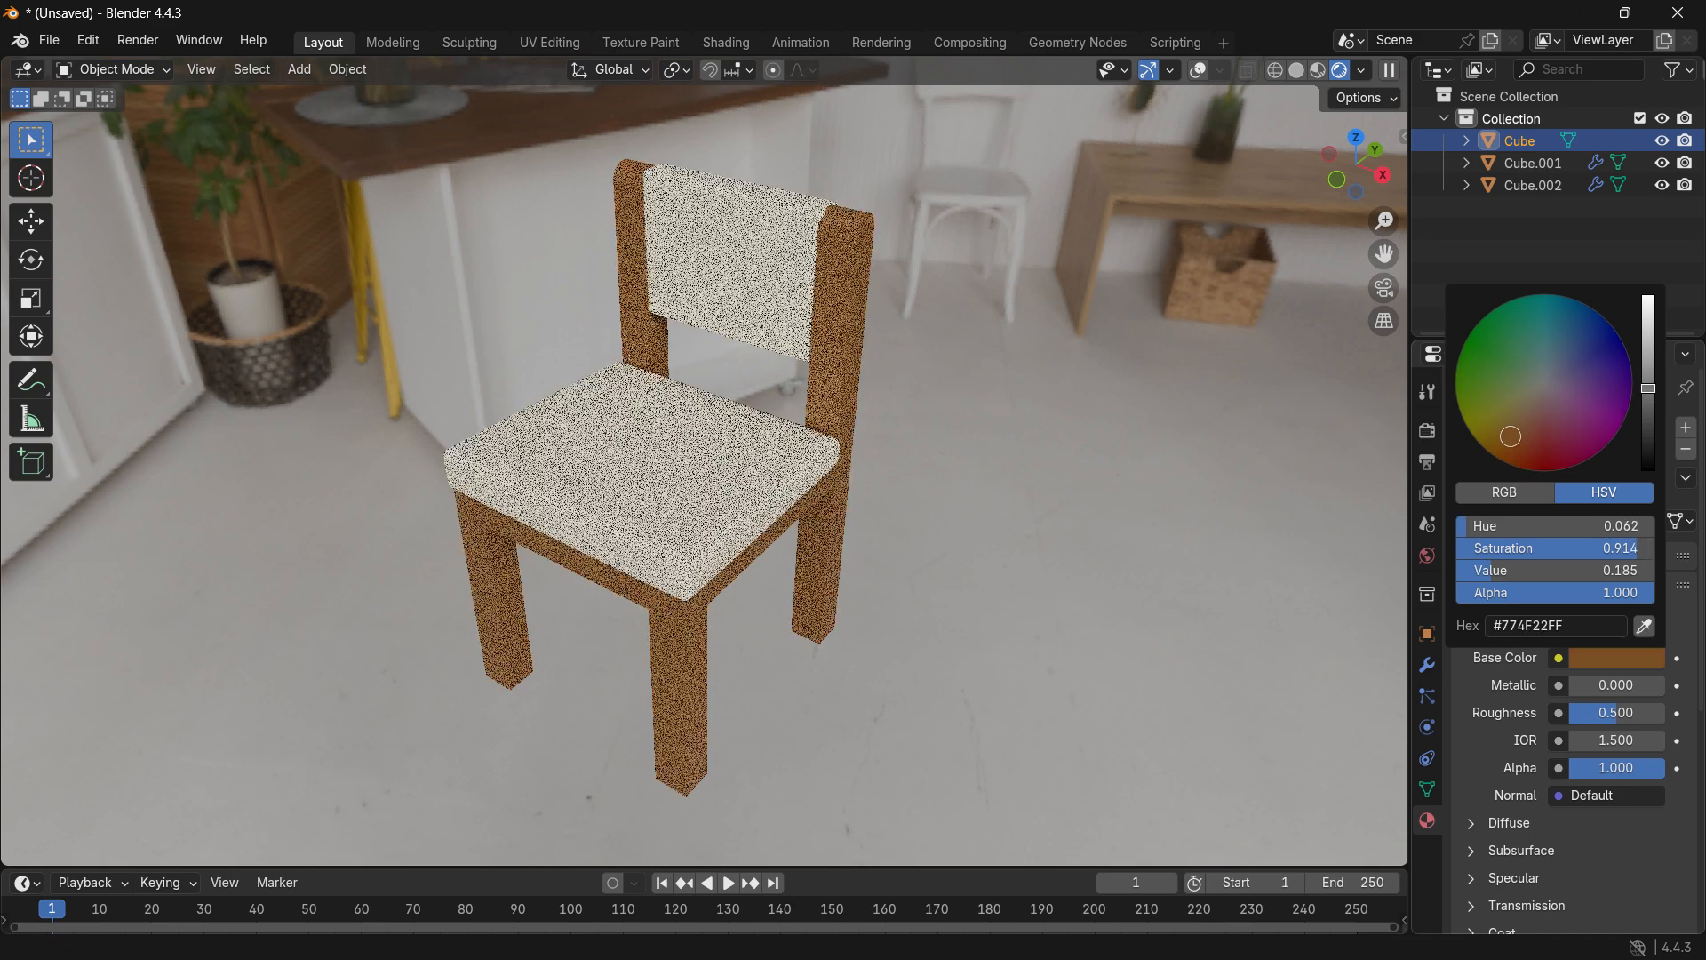
left_click_drag(1646, 389, 1648, 401)
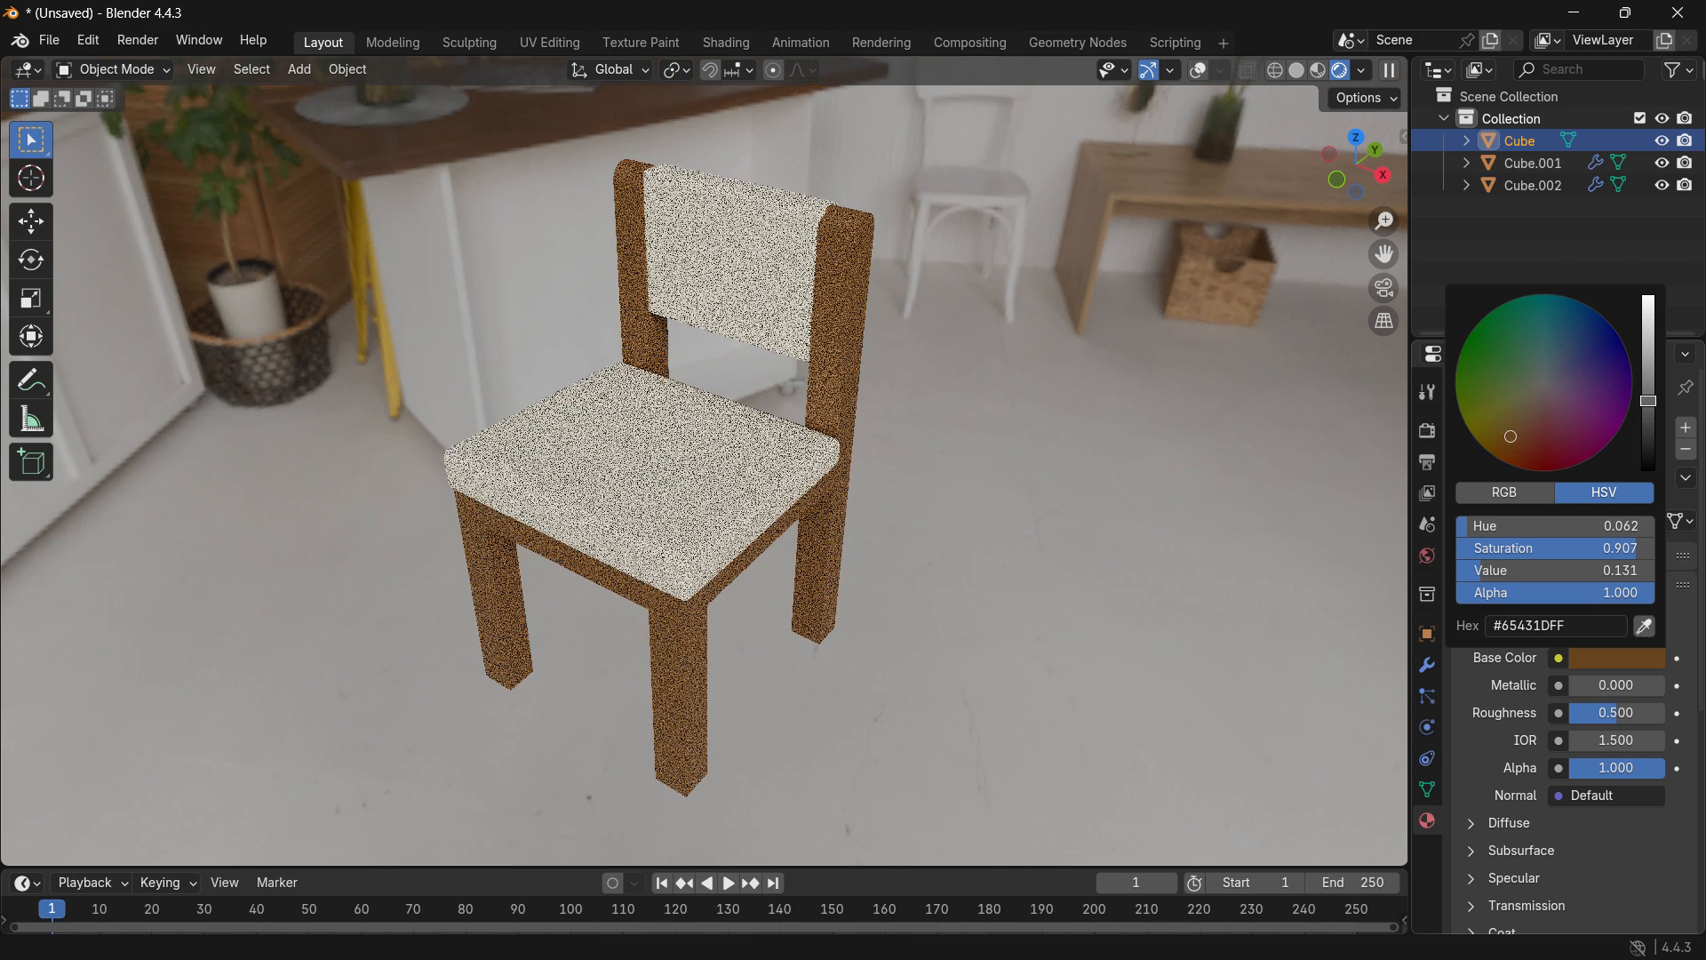
Select the seat cushion and change its material's base color to a warm cream of about #F2DFB7.
left_click(756, 507)
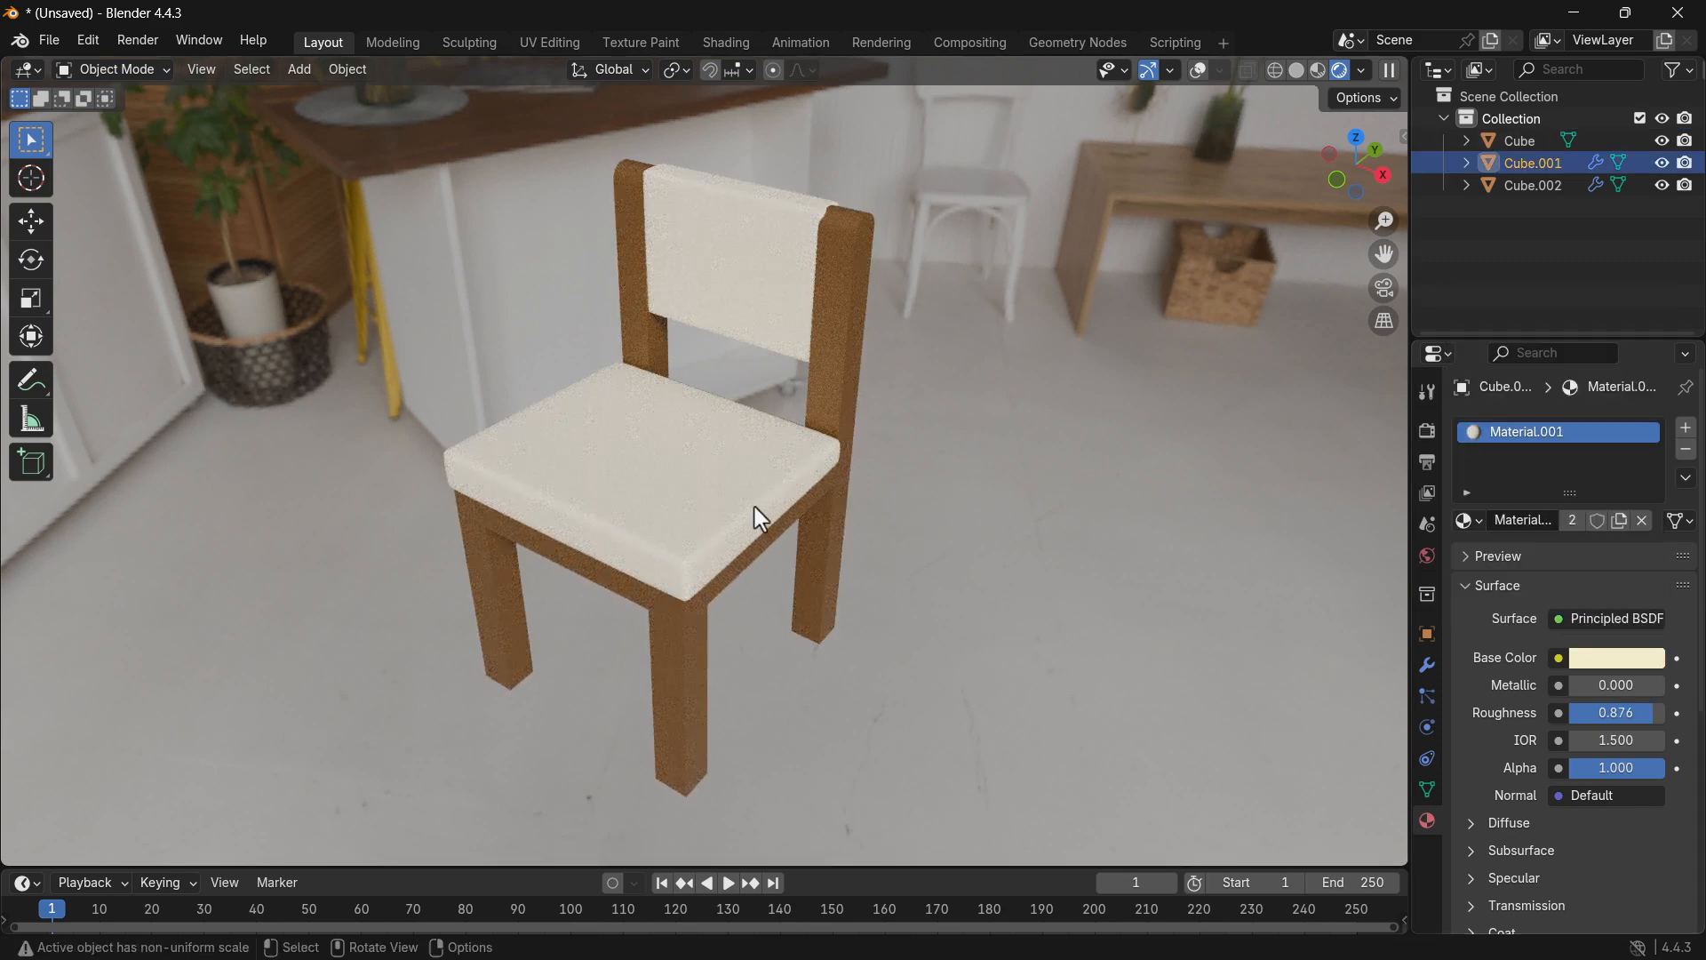
left_click(1629, 657)
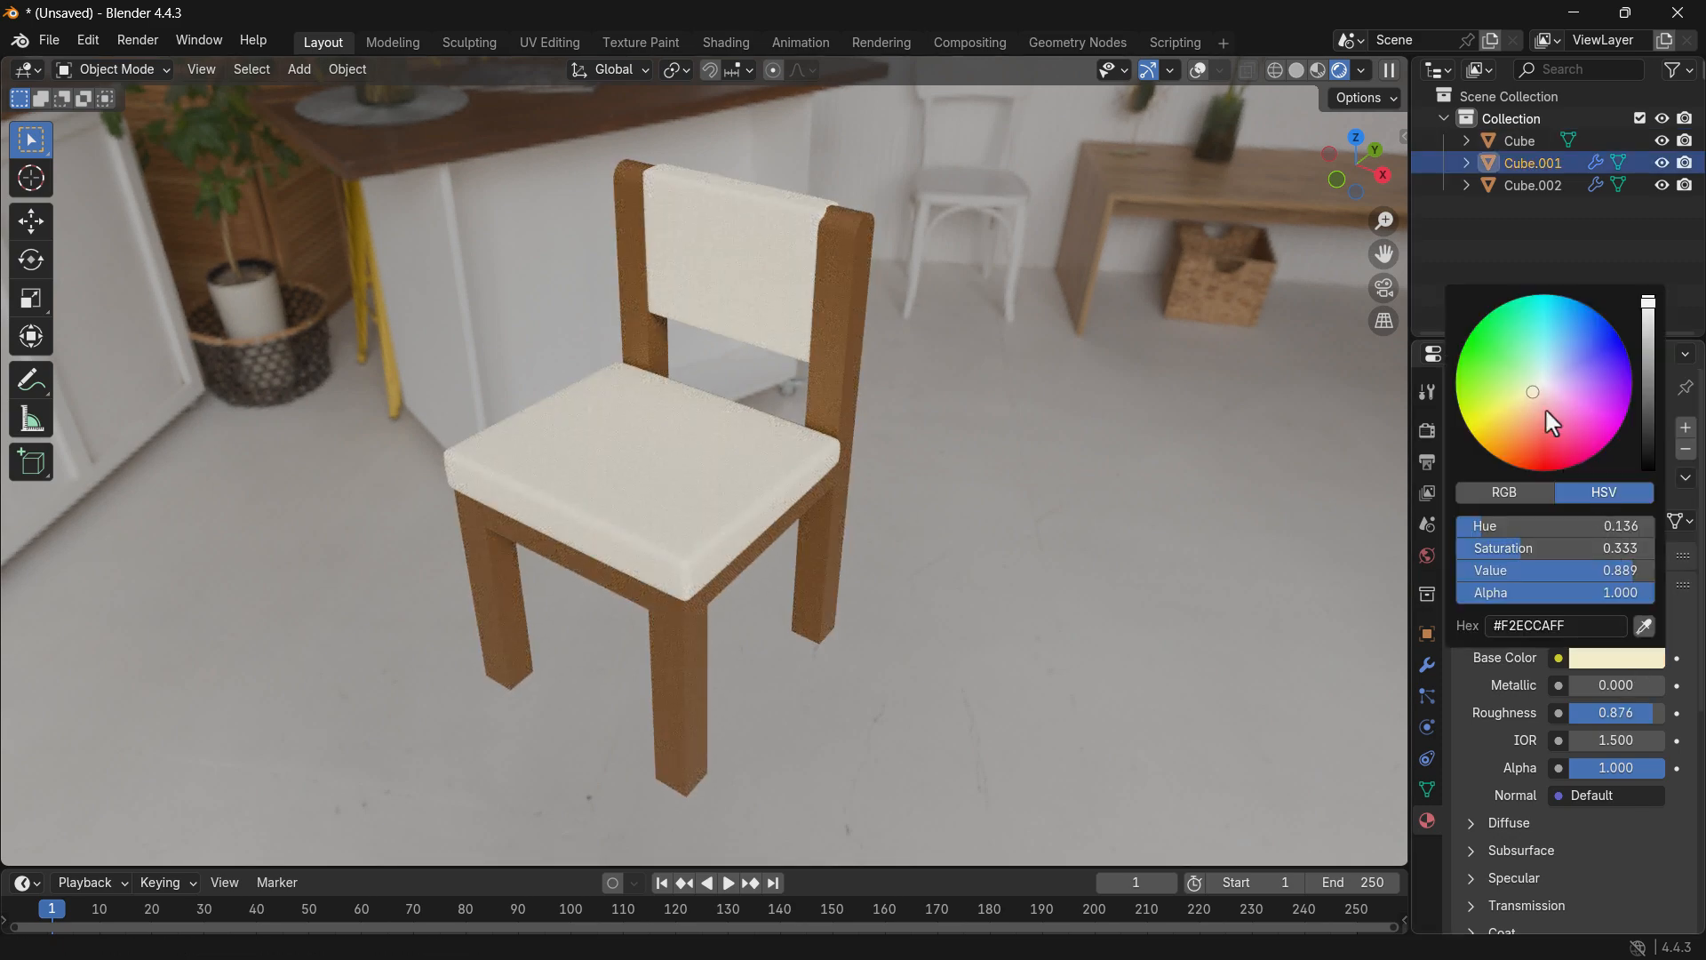
left_click_drag(1533, 392, 1529, 398)
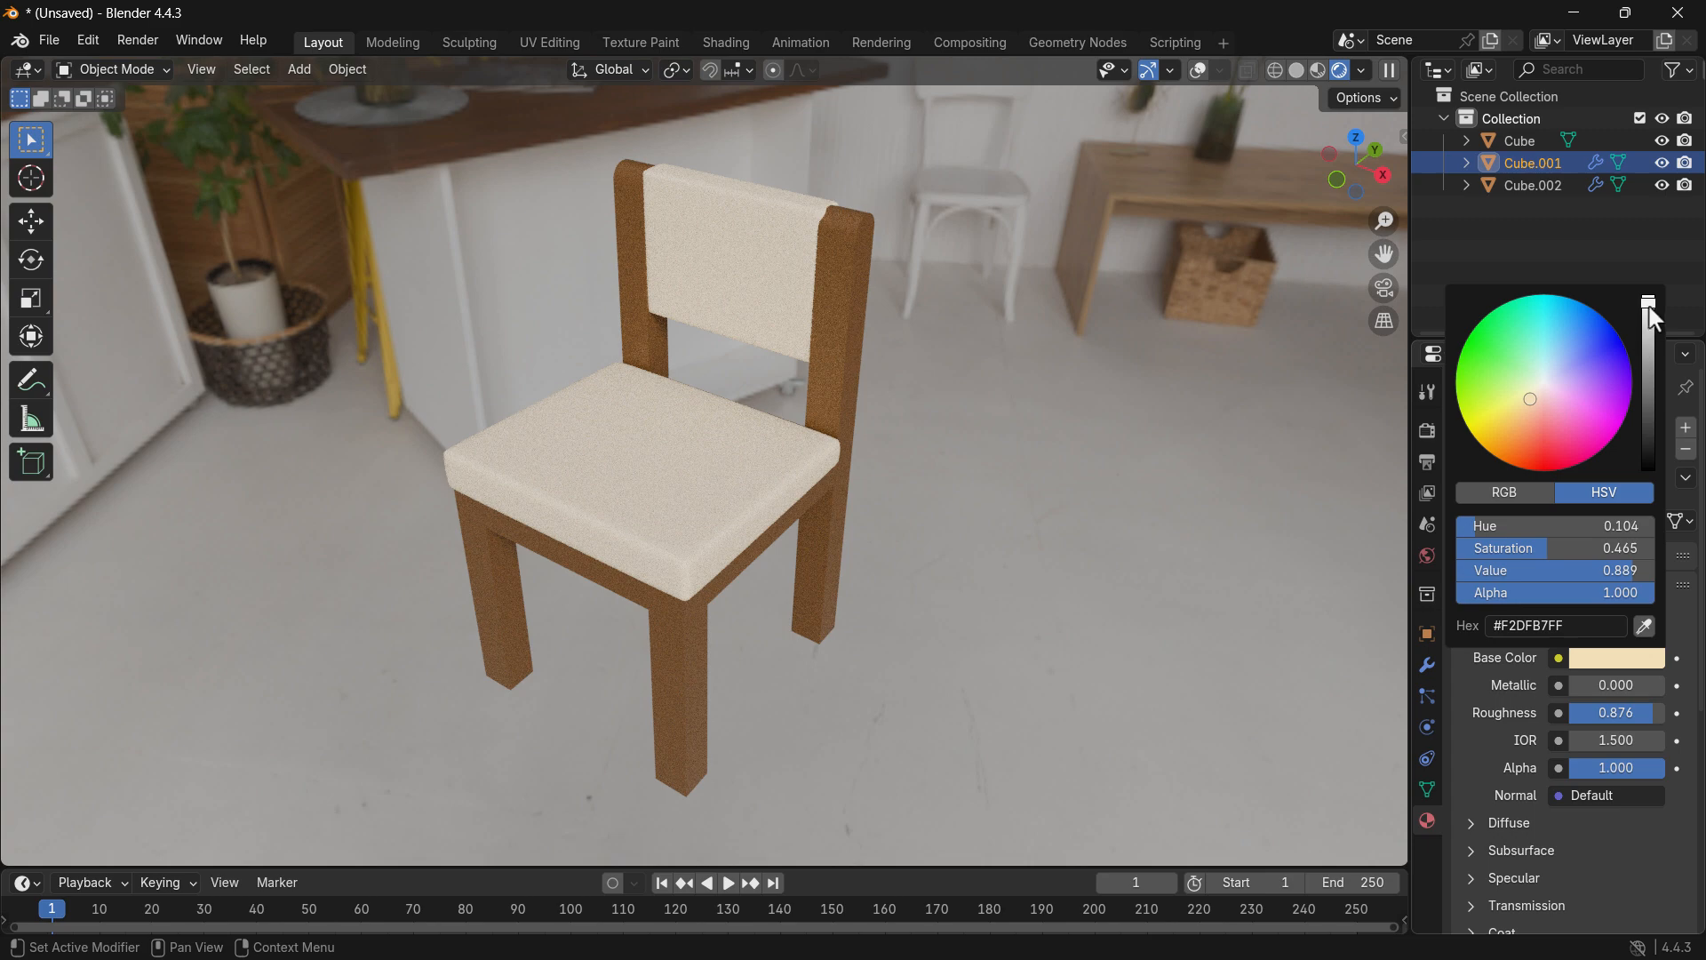
left_click(1086, 405)
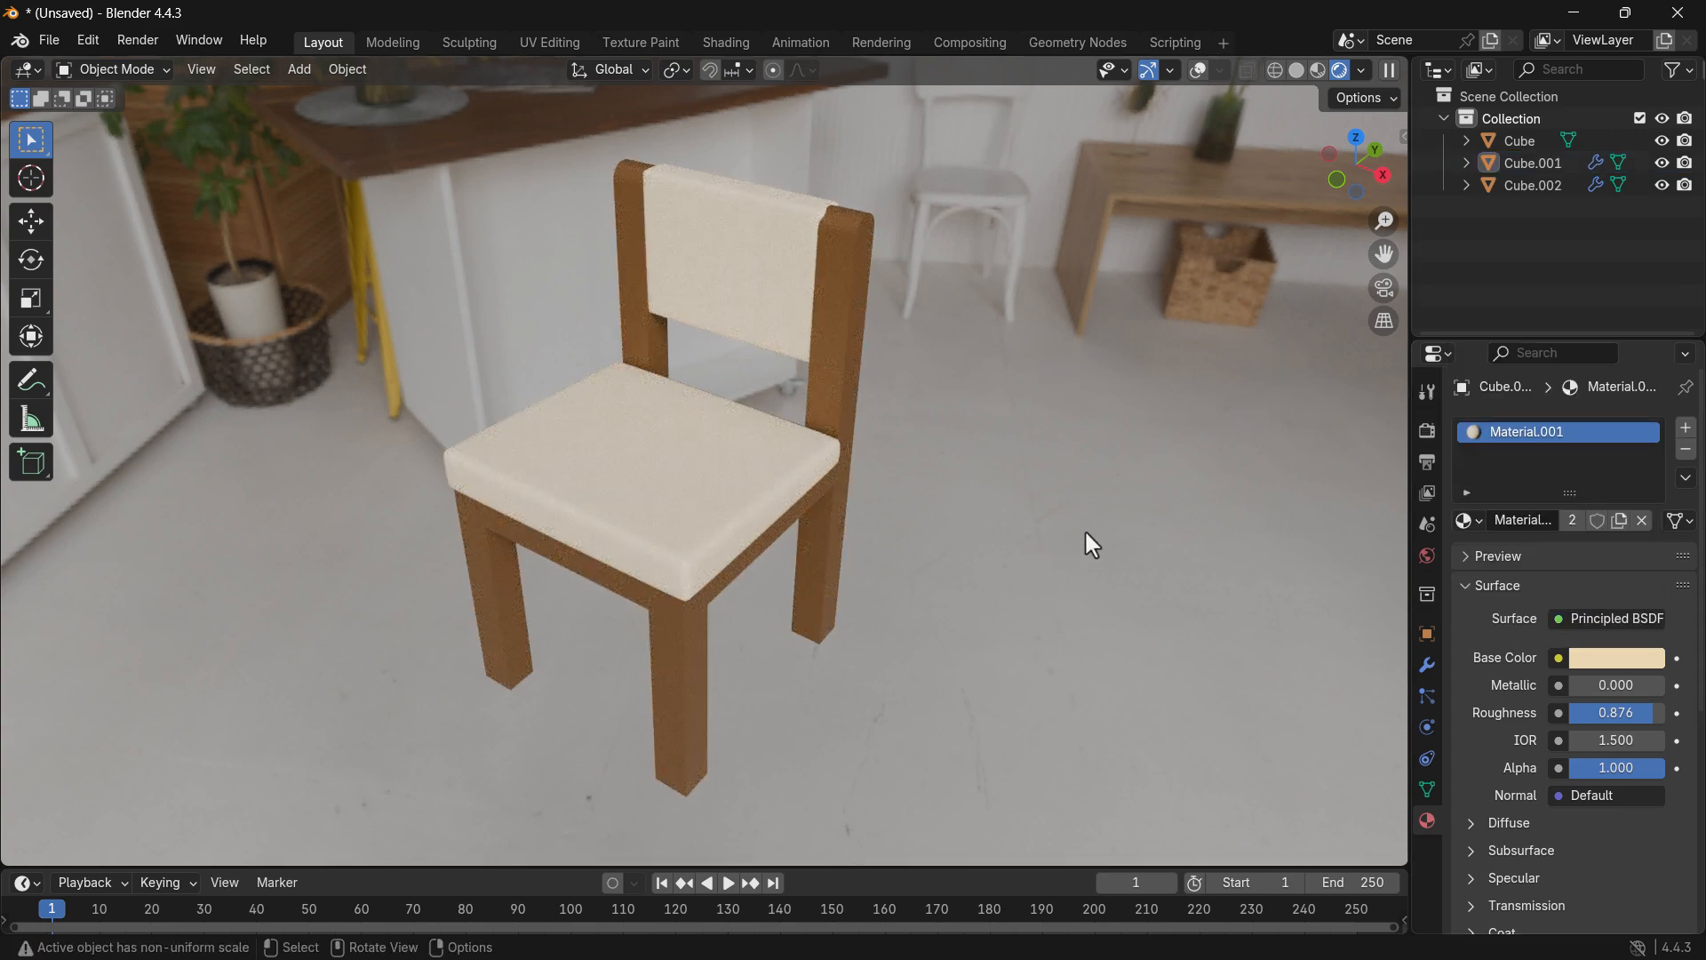
Select the chair frame and set its material's metallic to about 0.284, roughness to about 0.271 and IOR to 1.100.
middle_click_drag(882, 610, 885, 614)
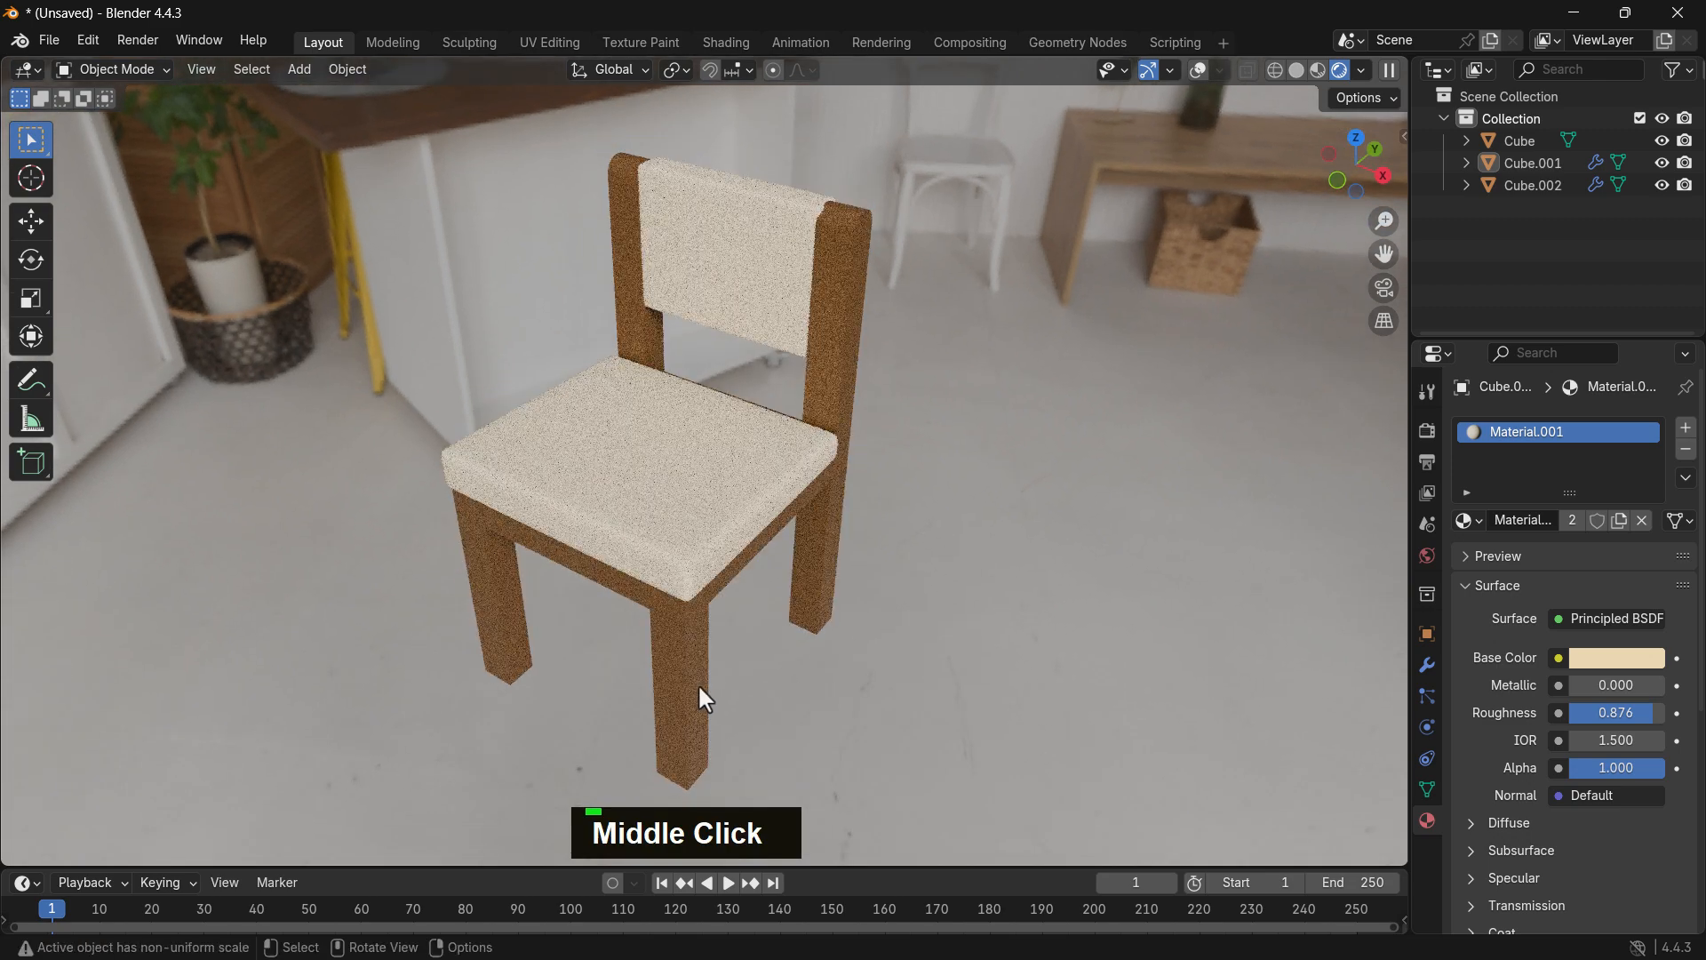
left_click(816, 633)
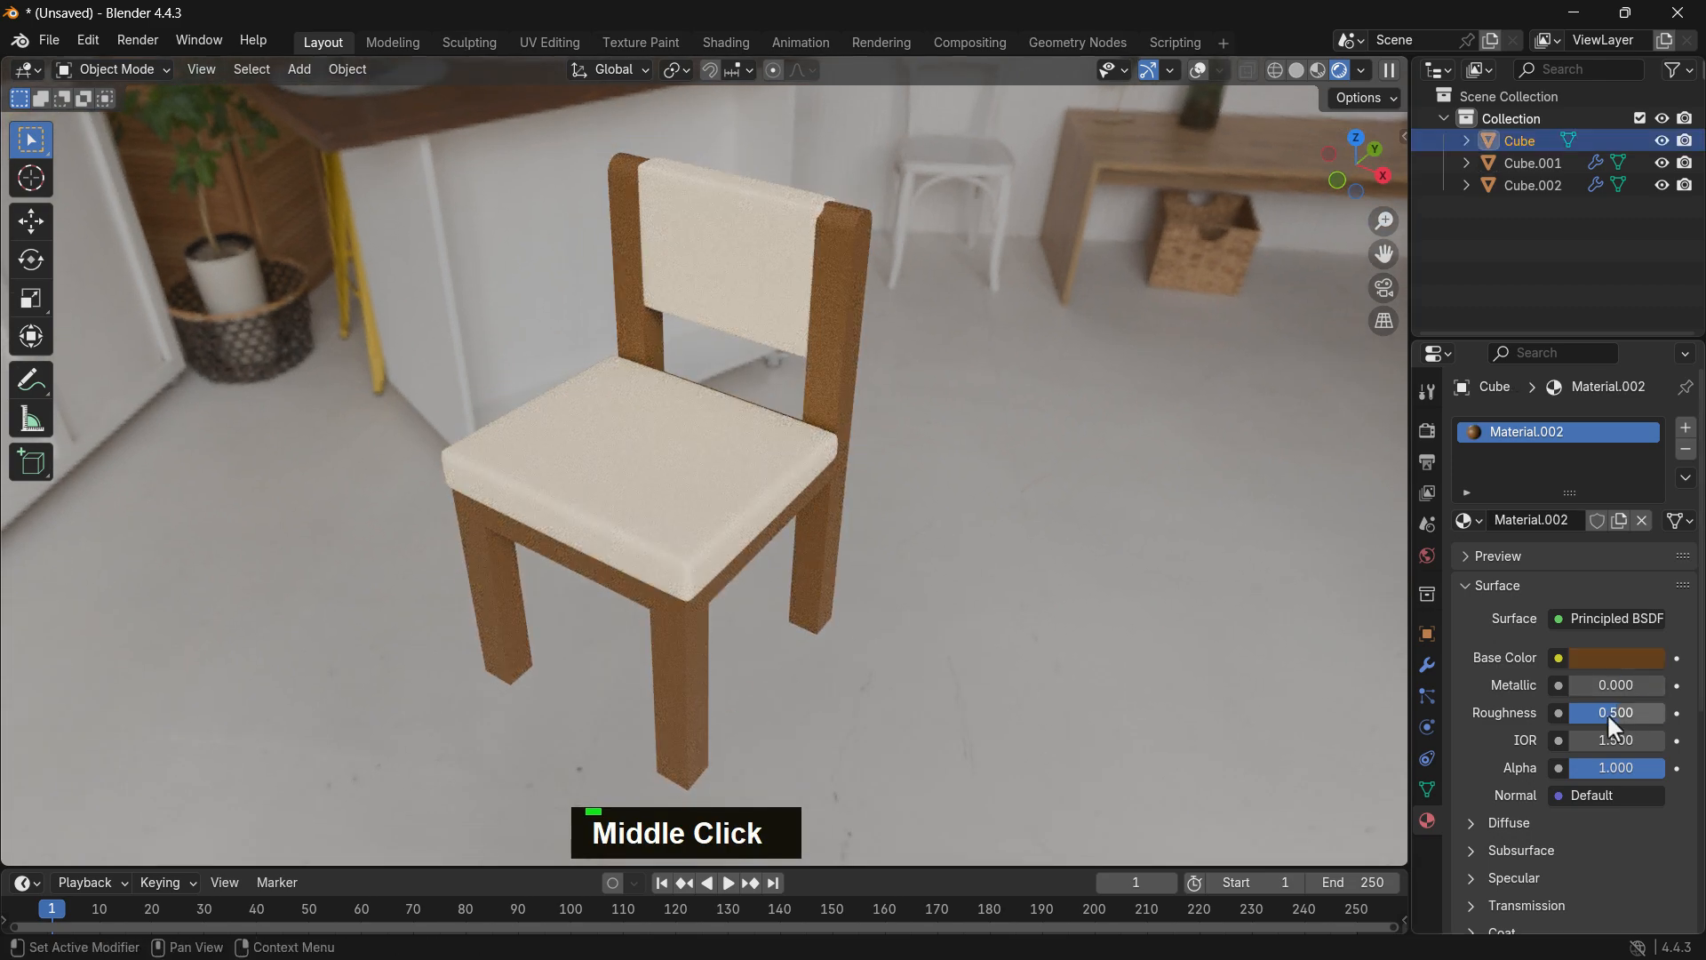
mouse_move(1607, 714)
left_mouse_down()
mouse_move(1644, 685)
mouse_move(1601, 713)
mouse_move(1644, 740)
mouse_move(1589, 740)
left_mouse_up()
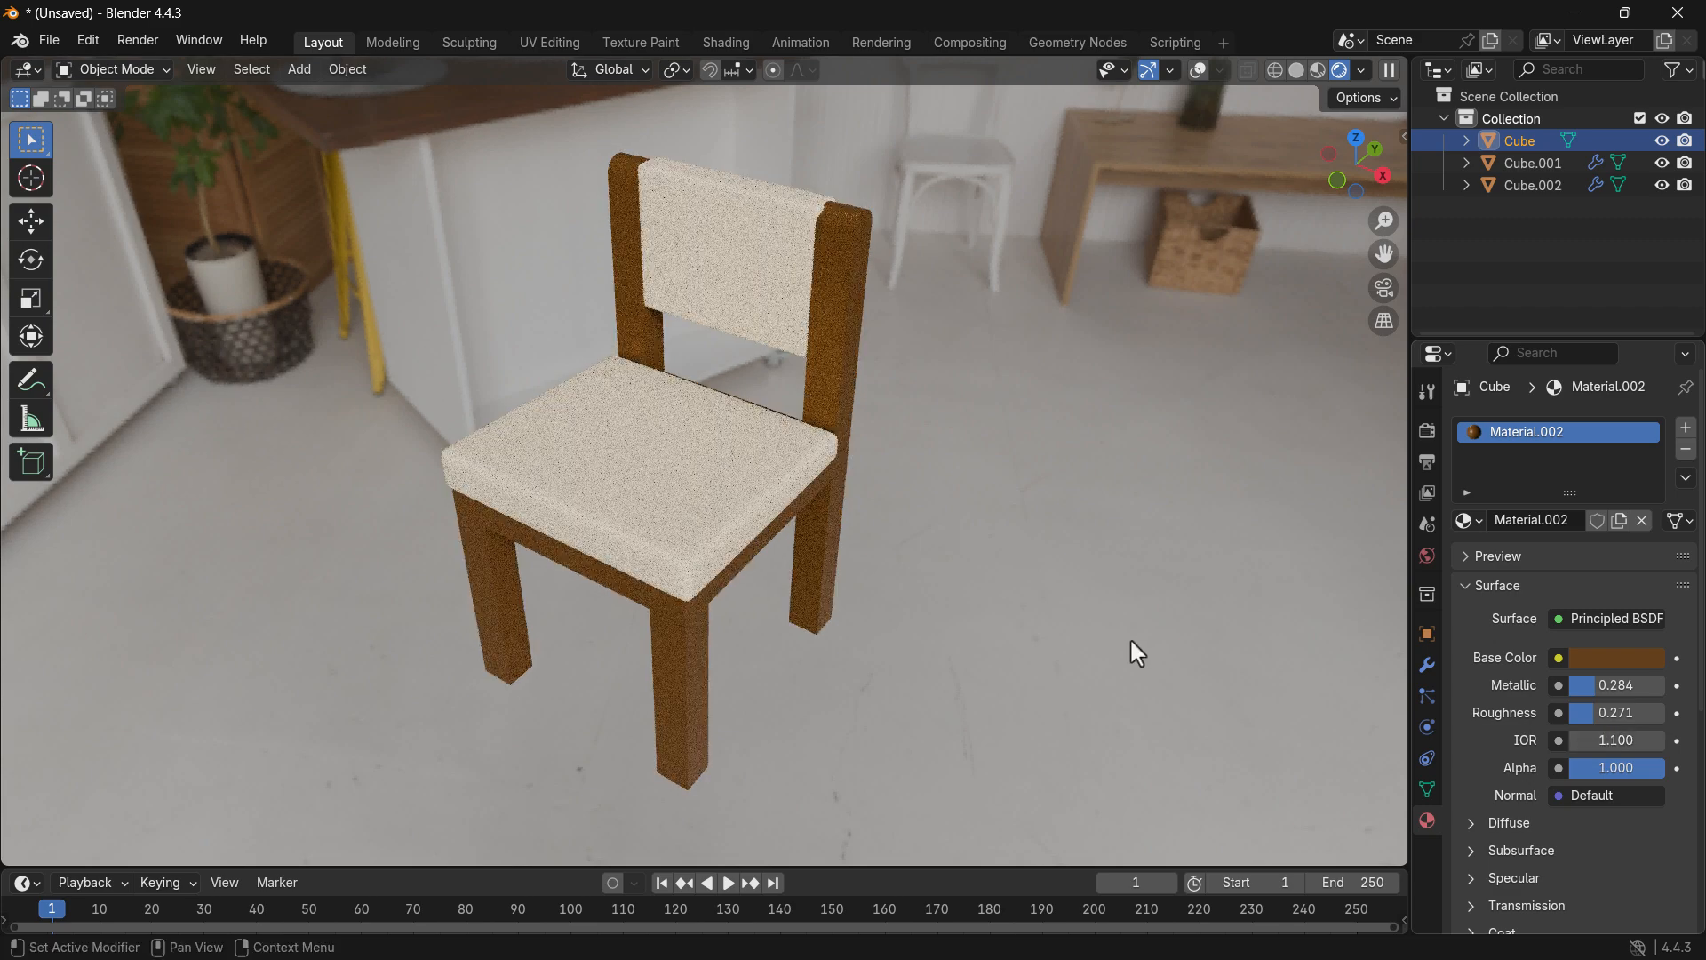
left_click(1235, 584)
Set the cushion material's metallic to about 0.009, roughness to about 0.280 and IOR to 9.000, and check the chair's finish from another angle.
left_click(772, 513)
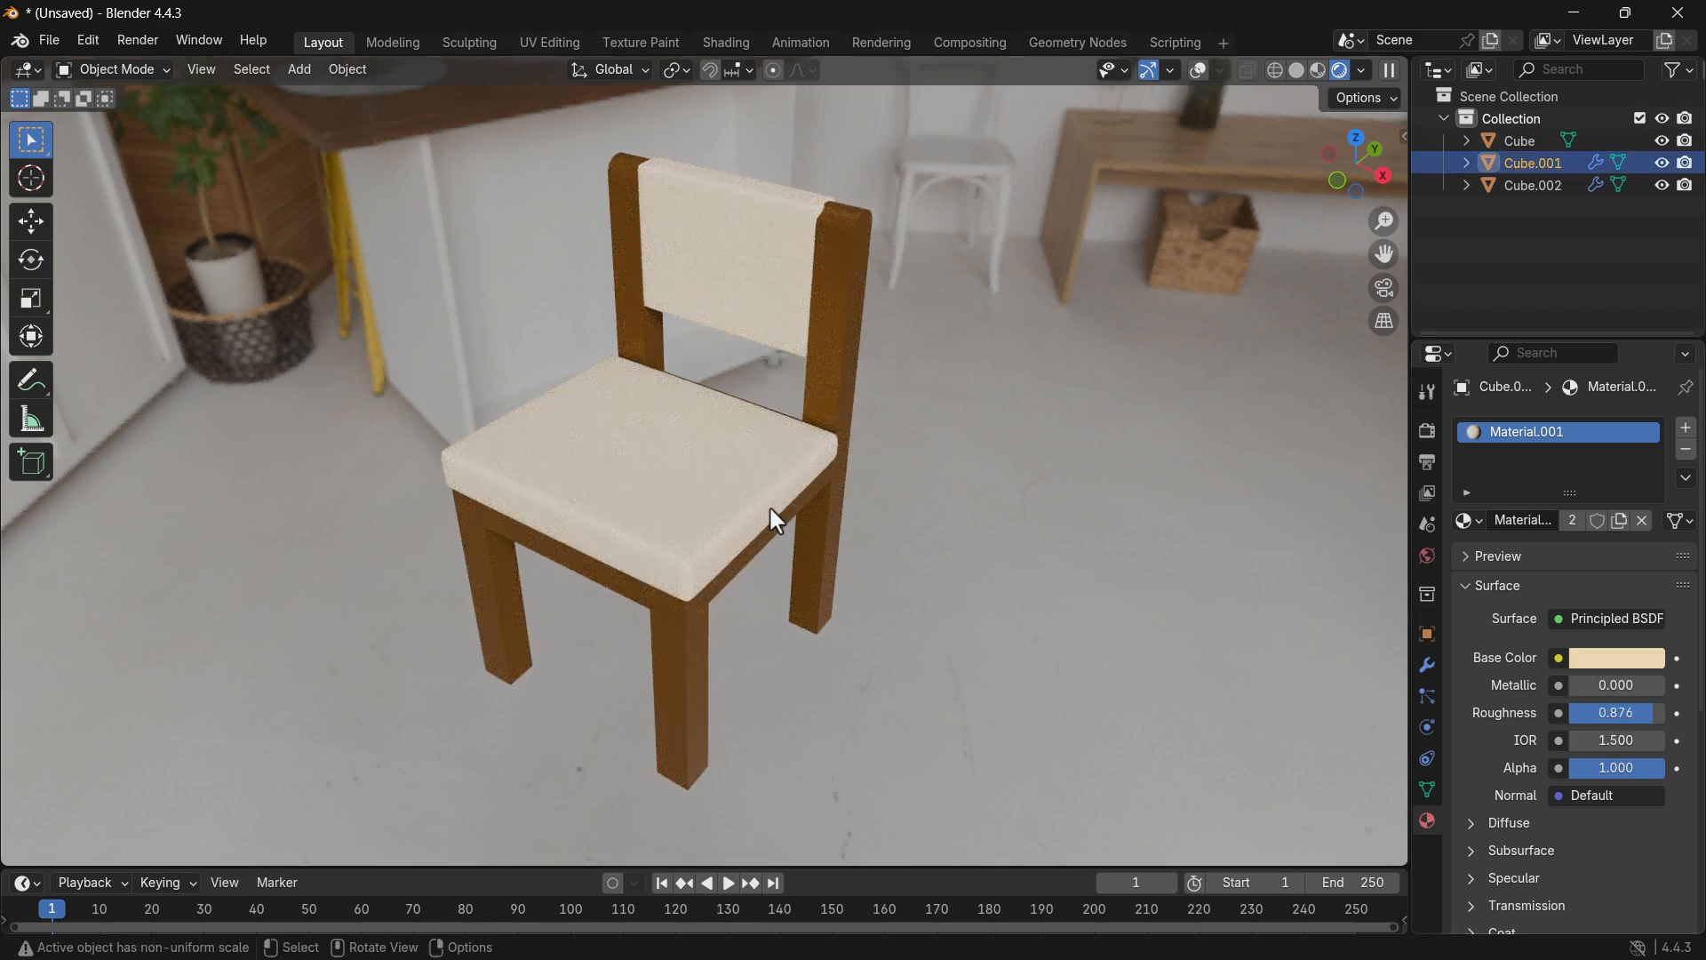
left_click_drag(1633, 709, 1662, 740)
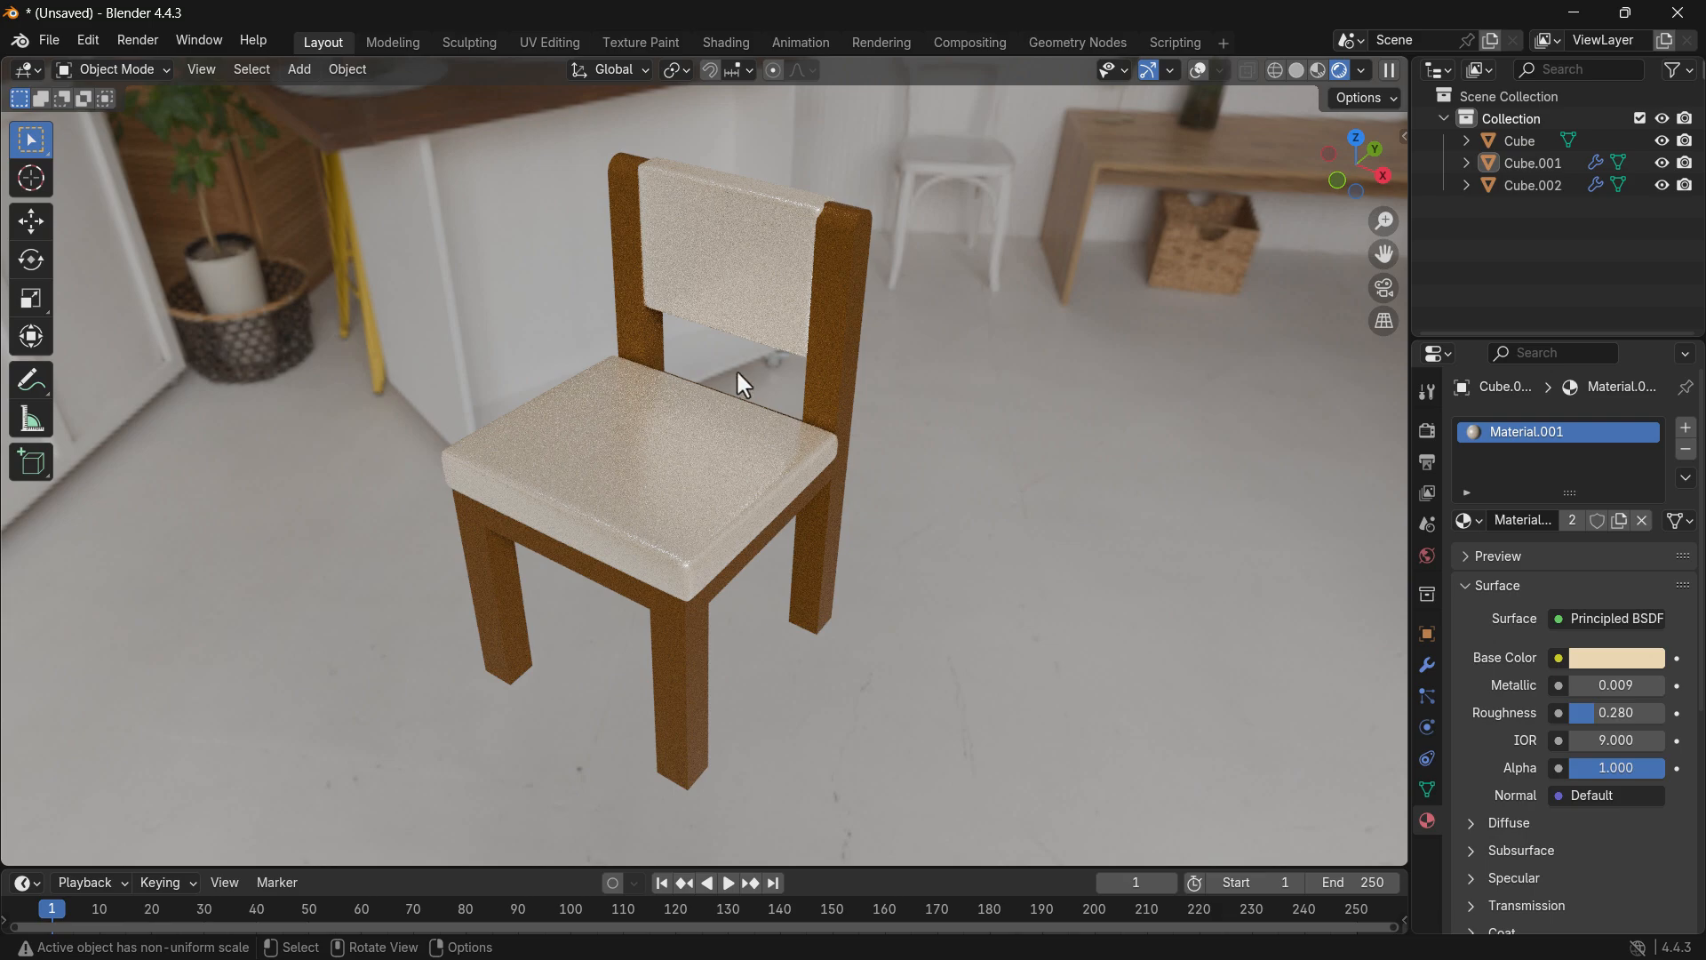
scroll(737, 374, "up", 3)
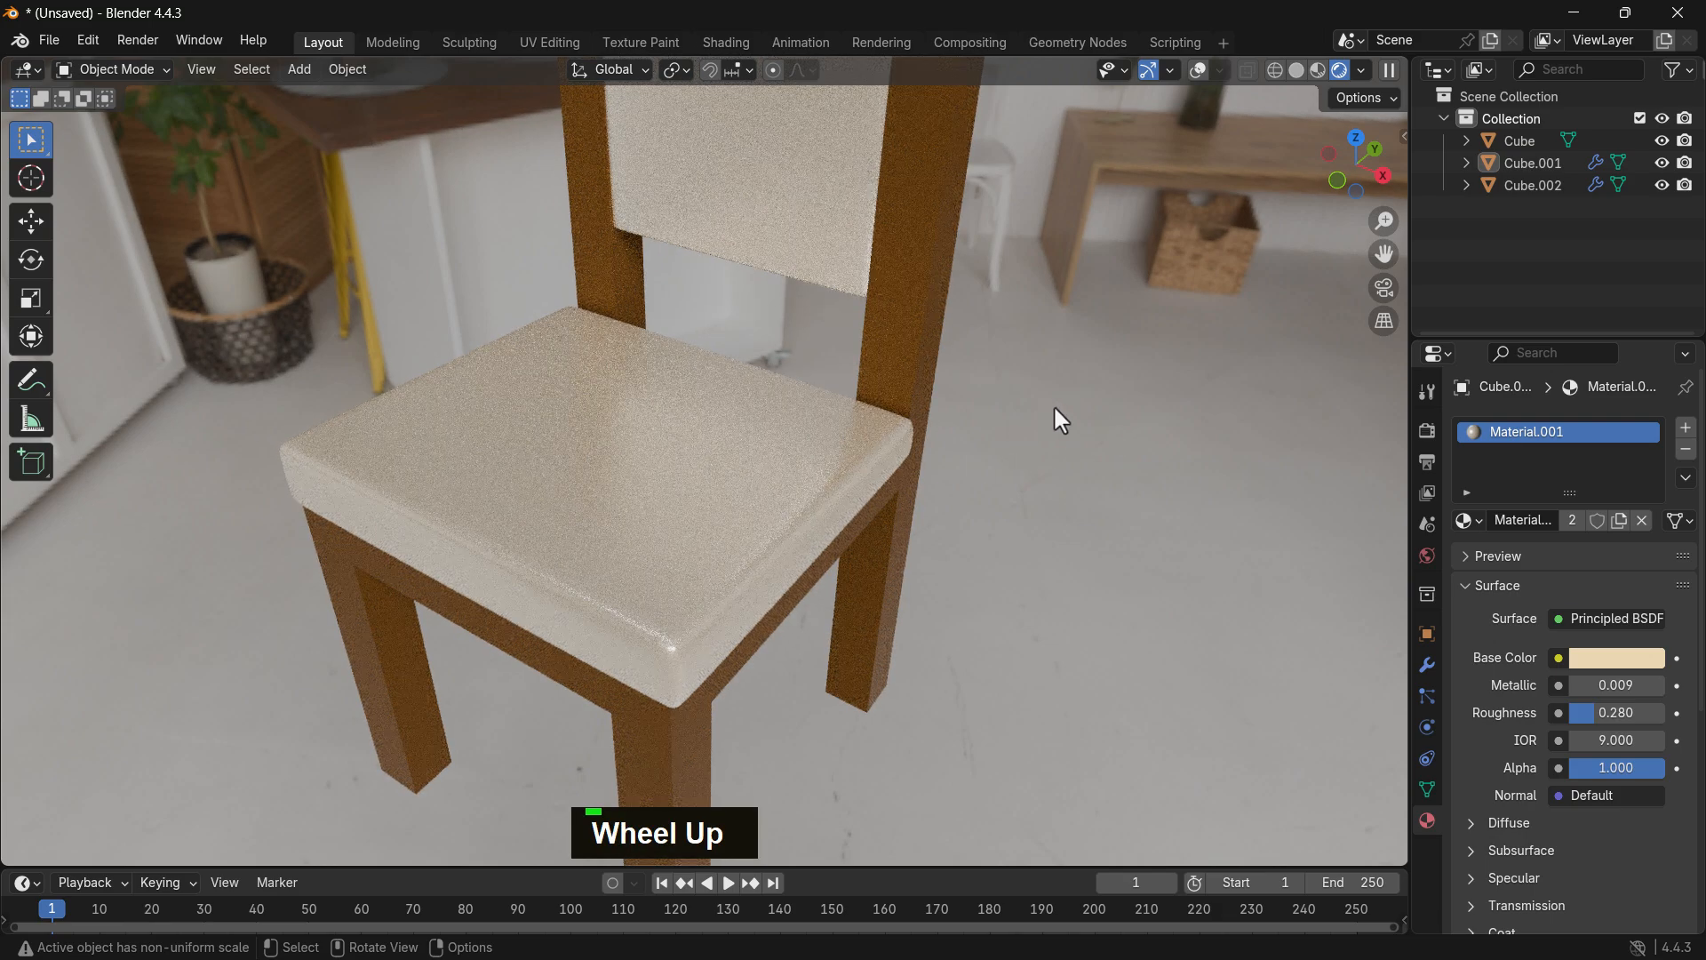
middle_click_drag(990, 370, 849, 368, "shift")
scroll(861, 377, "down", 3)
scroll(941, 478, "up", 1)
middle_click_drag(941, 478, 377, 437, "shift")
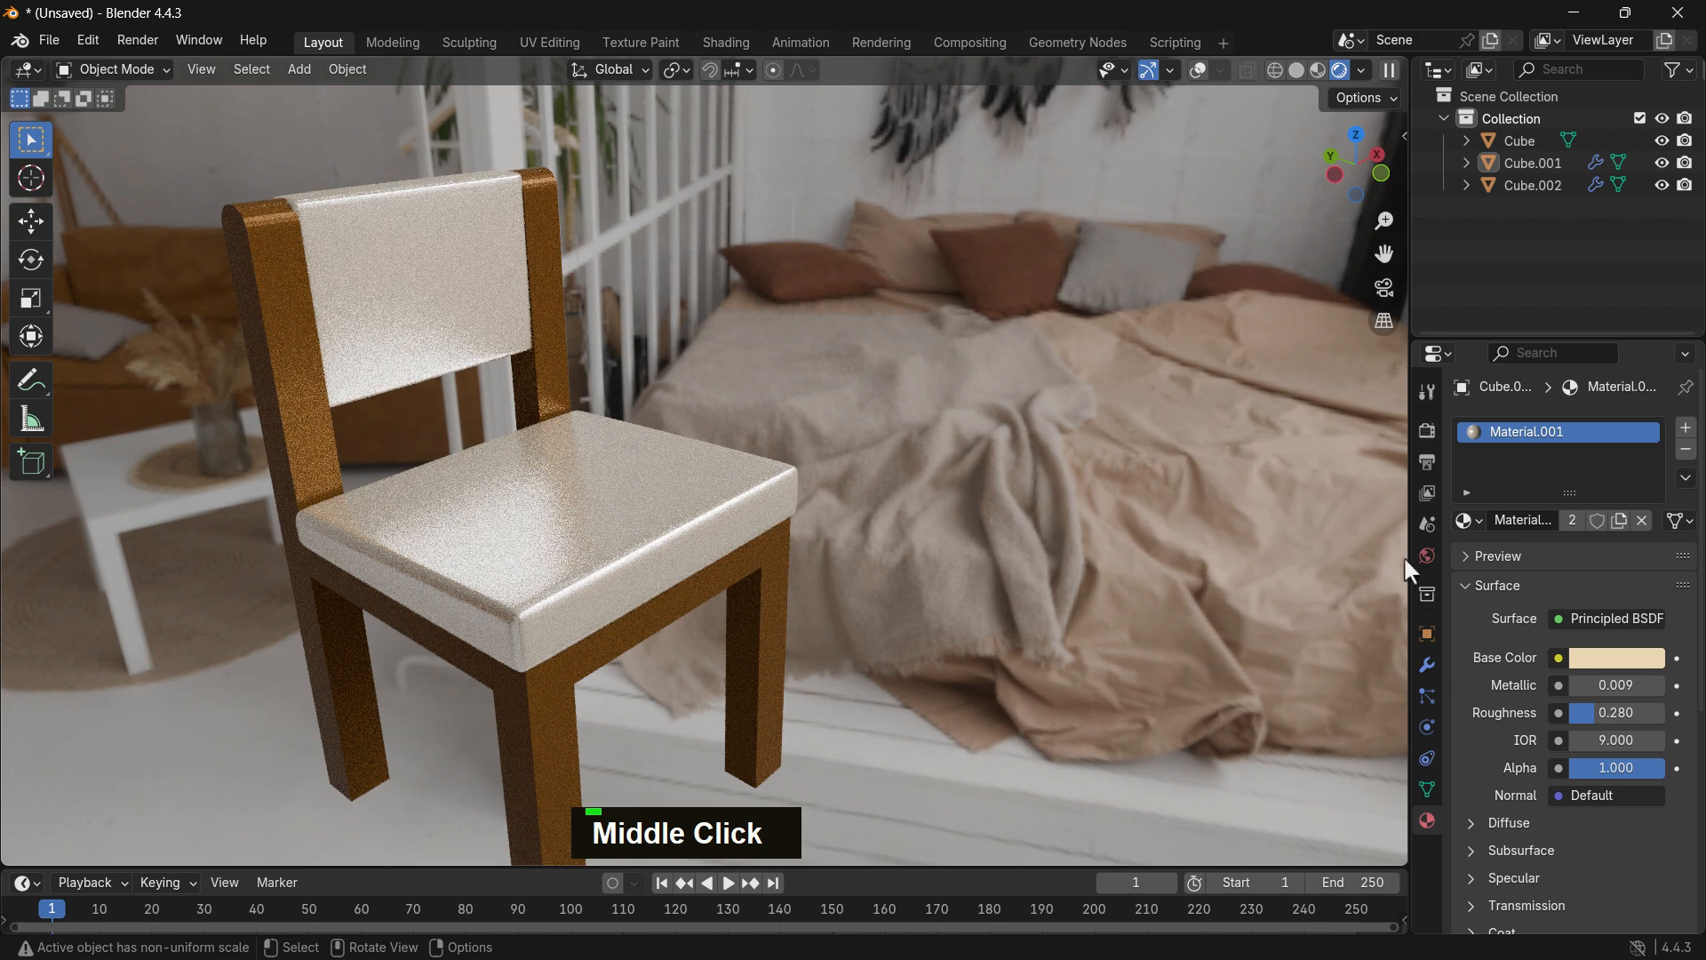
Open the world's environment image settings.
left_click(1427, 557)
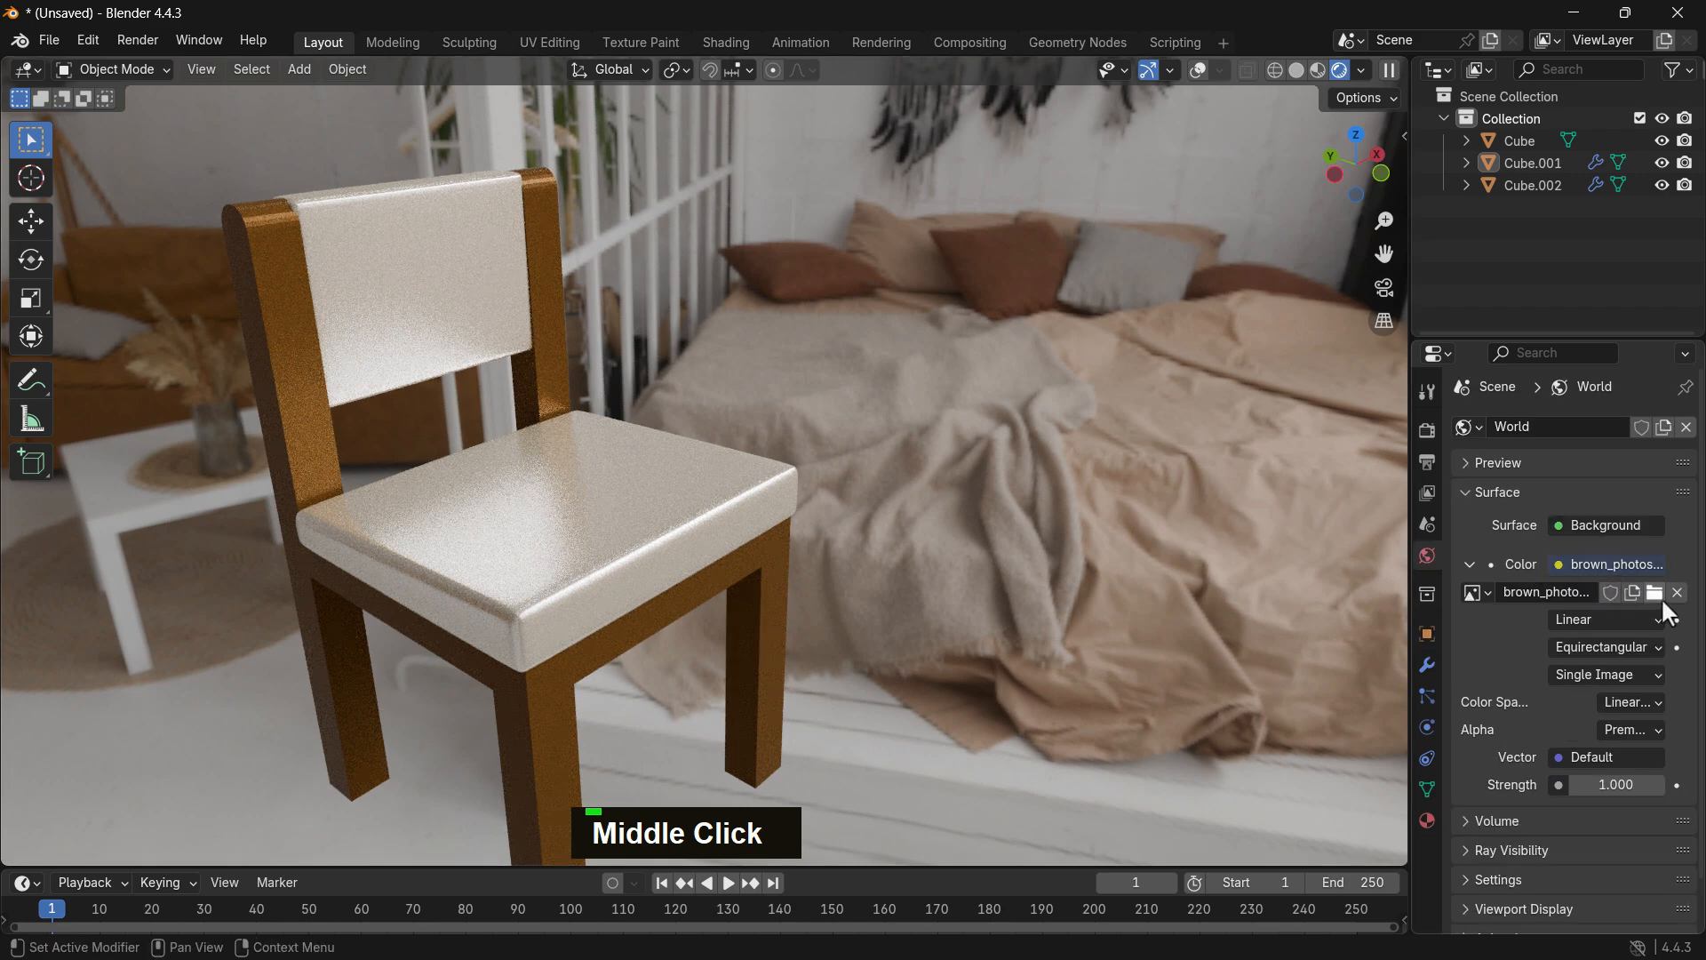